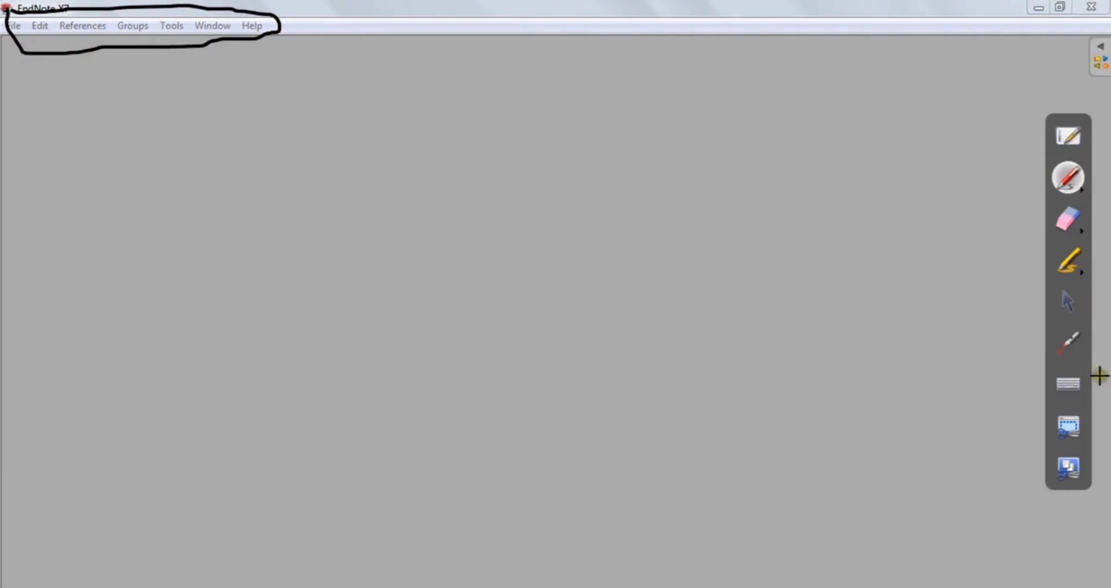
- Erase the hand-drawn loop around the EndNote menu bar and return to the normal pointer
{"action": "left_click", "coordinate": [1067, 300]}
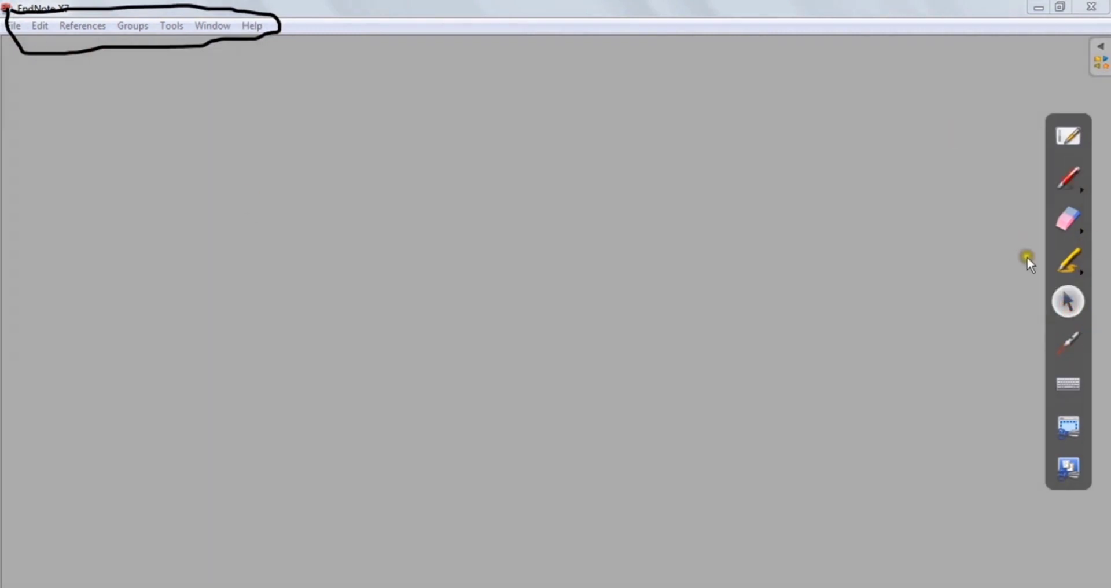
{"action": "left_click", "coordinate": [1067, 219]}
{"action": "mouse_move", "coordinate": [272, 23]}
{"action": "left_mouse_down"}
{"action": "mouse_move", "coordinate": [211, 5]}
{"action": "mouse_move", "coordinate": [15, 30]}
{"action": "mouse_move", "coordinate": [74, 39]}
{"action": "left_mouse_up"}
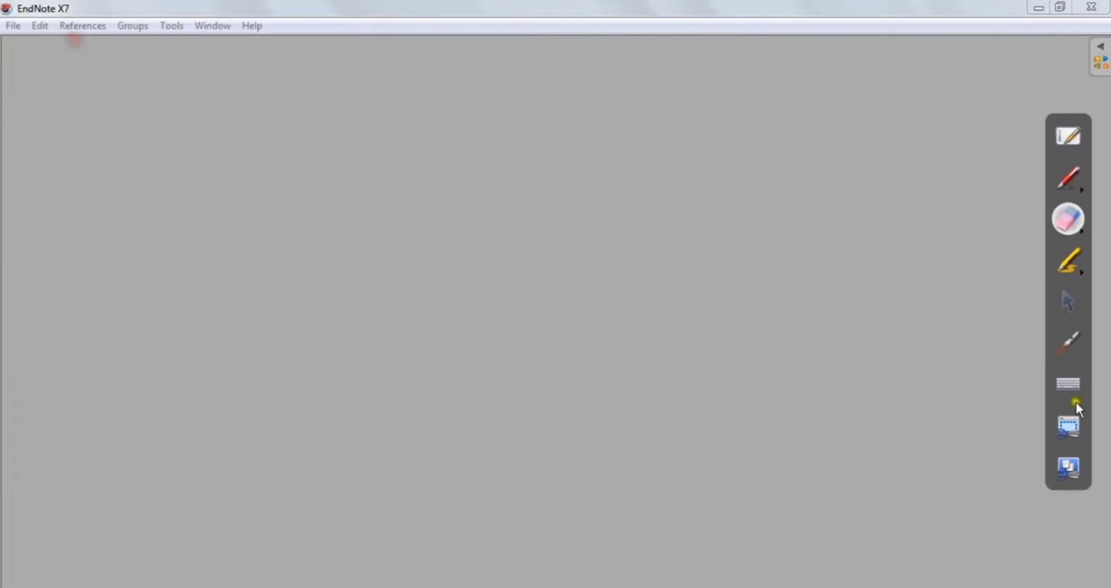
{"action": "left_click", "coordinate": [1067, 301]}
- Start a new reference library and choose Drive (E:) as its save location
{"action": "left_click", "coordinate": [12, 25]}
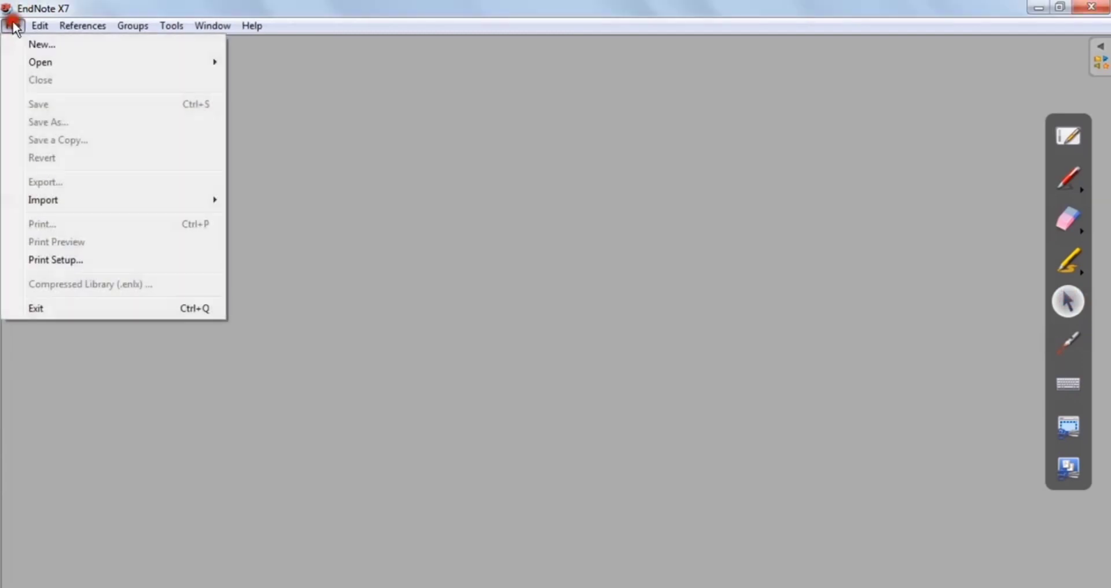
{"action": "left_click", "coordinate": [13, 25]}
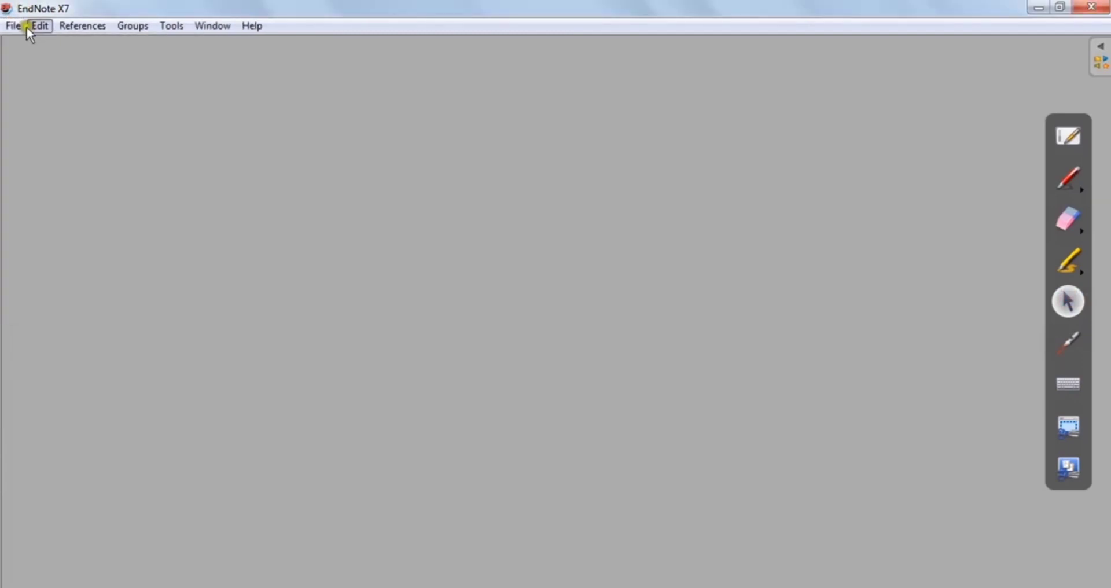
{"action": "left_click", "coordinate": [13, 26]}
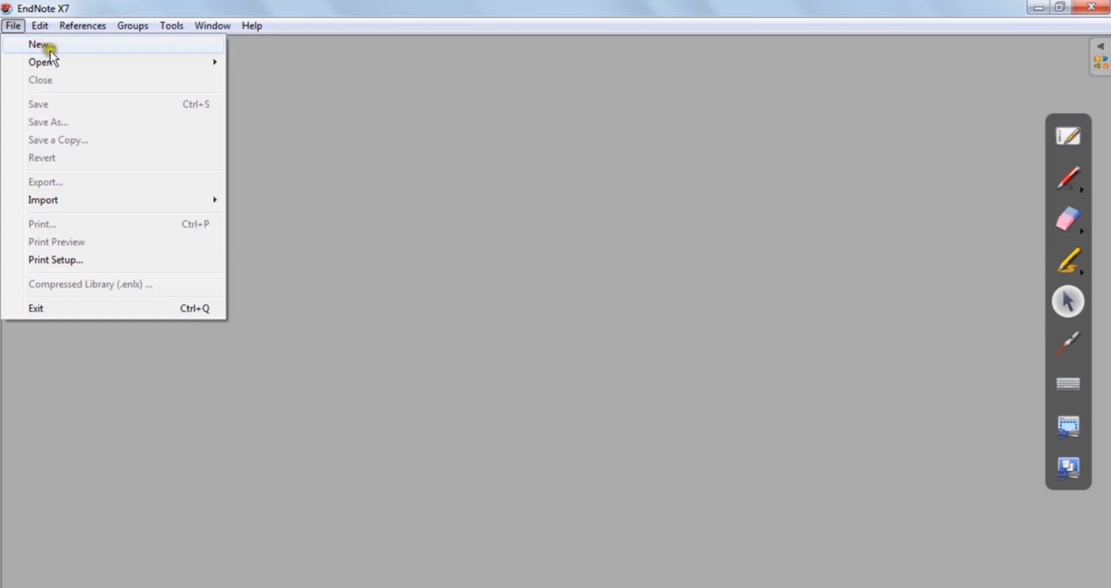
{"action": "mouse_move", "coordinate": [45, 62]}
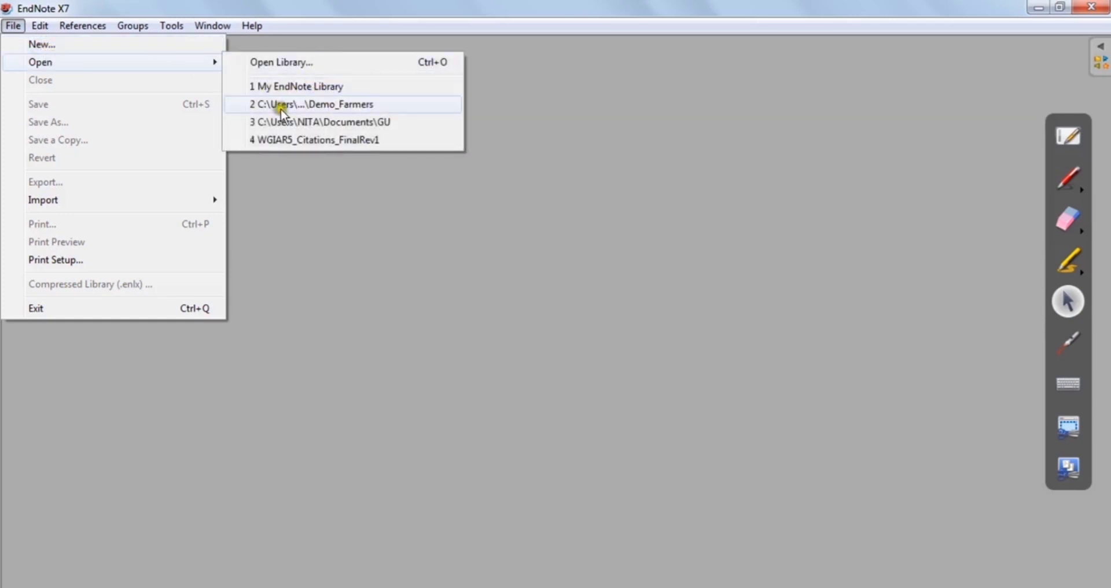
{"action": "left_click", "coordinate": [50, 44]}
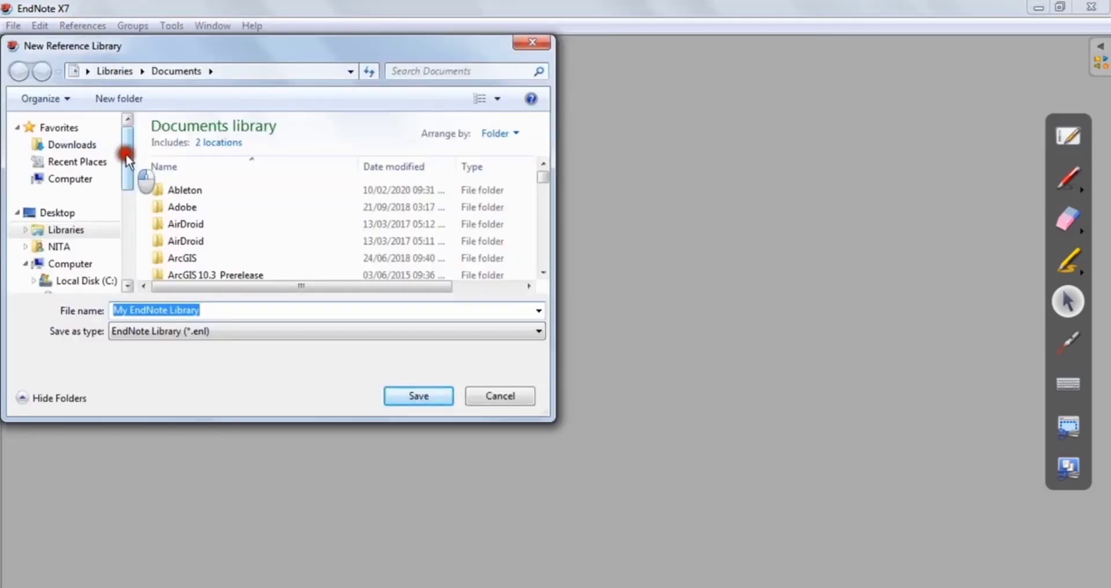
{"action": "left_click_drag", "start_coordinate": [126, 154], "coordinate": [130, 195]}
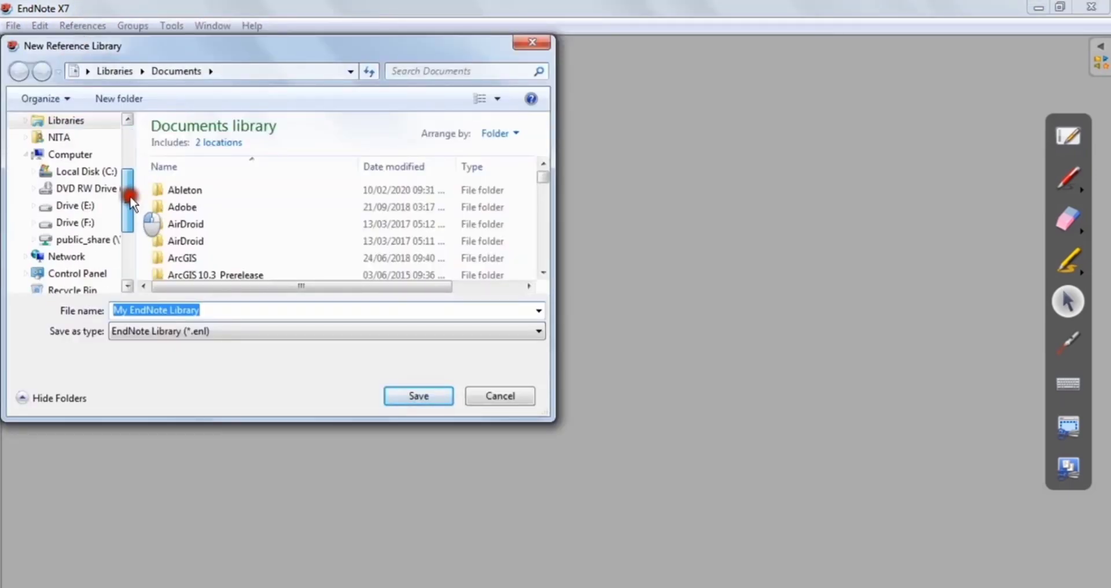
{"action": "left_click", "coordinate": [86, 206]}
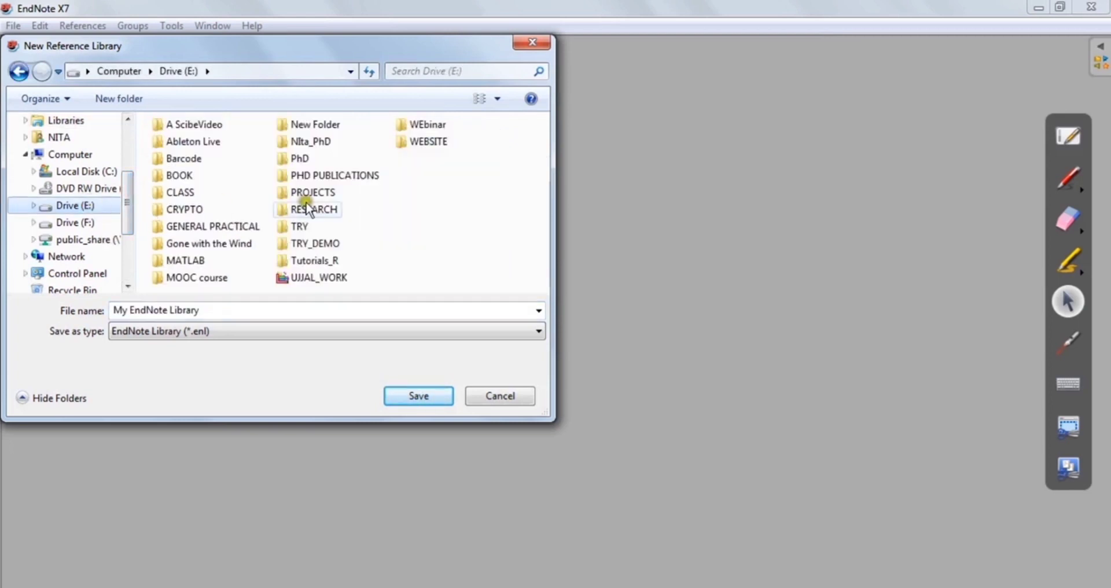
- Name the new library file Temperature
{"action": "left_click", "coordinate": [332, 311]}
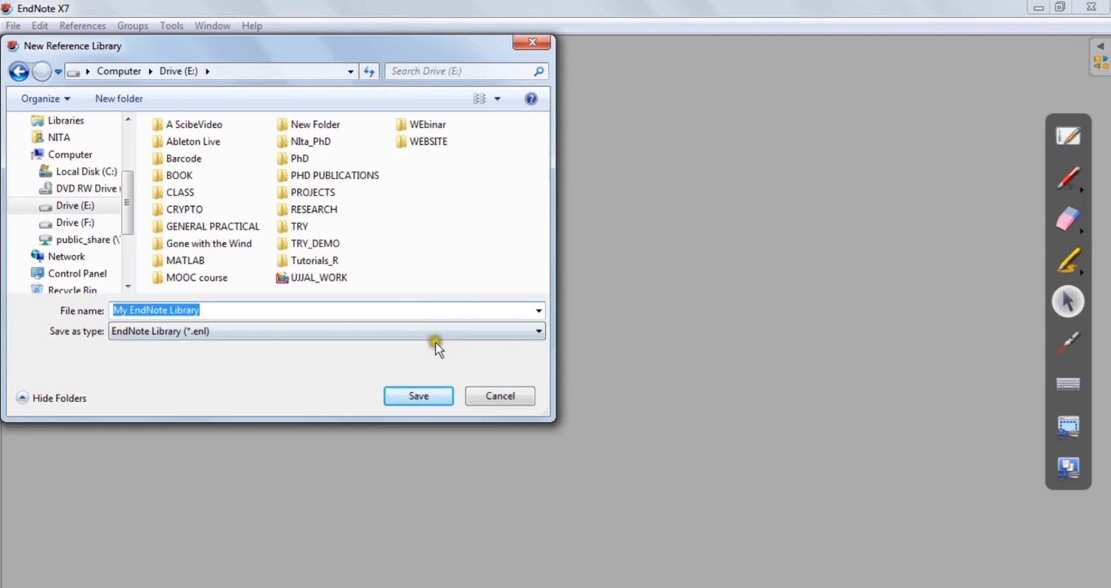
{"action": "left_click_drag", "start_coordinate": [422, 315], "coordinate": [63, 296]}
{"action": "type", "text": "Temperature"}
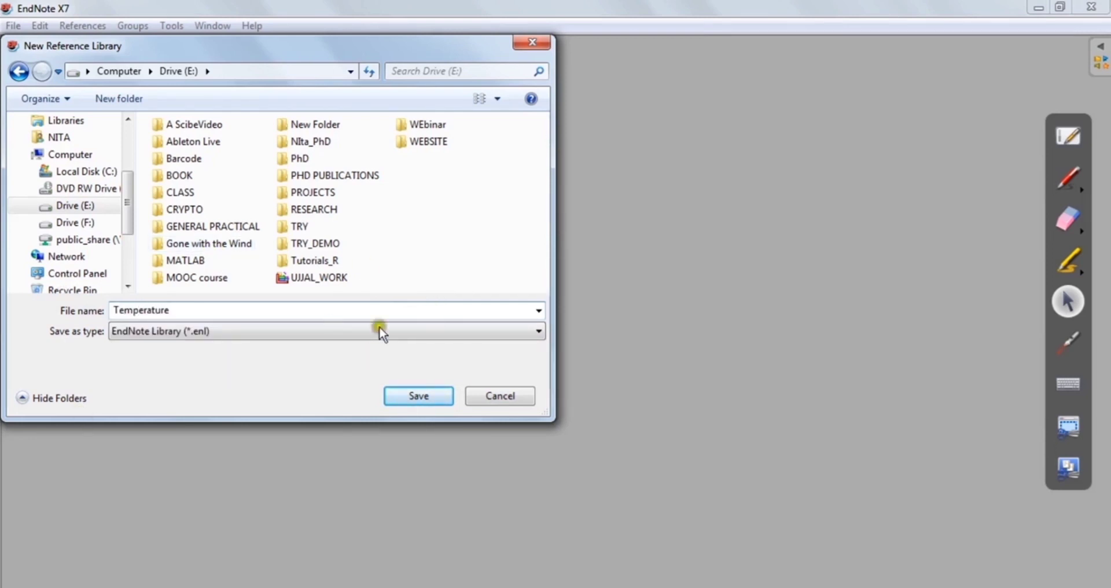
- Create a folder named Endnote on Drive (E:) and save the Temperature library inside it
{"action": "left_click", "coordinate": [109, 99]}
{"action": "key", "text": "BackSpace"}
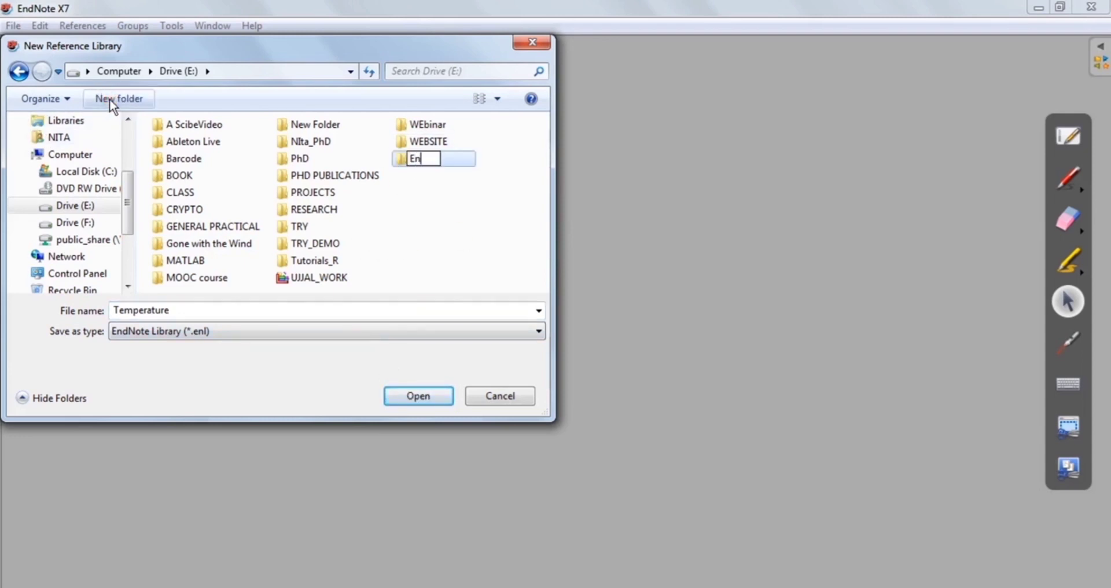
{"action": "key", "text": "Return"}
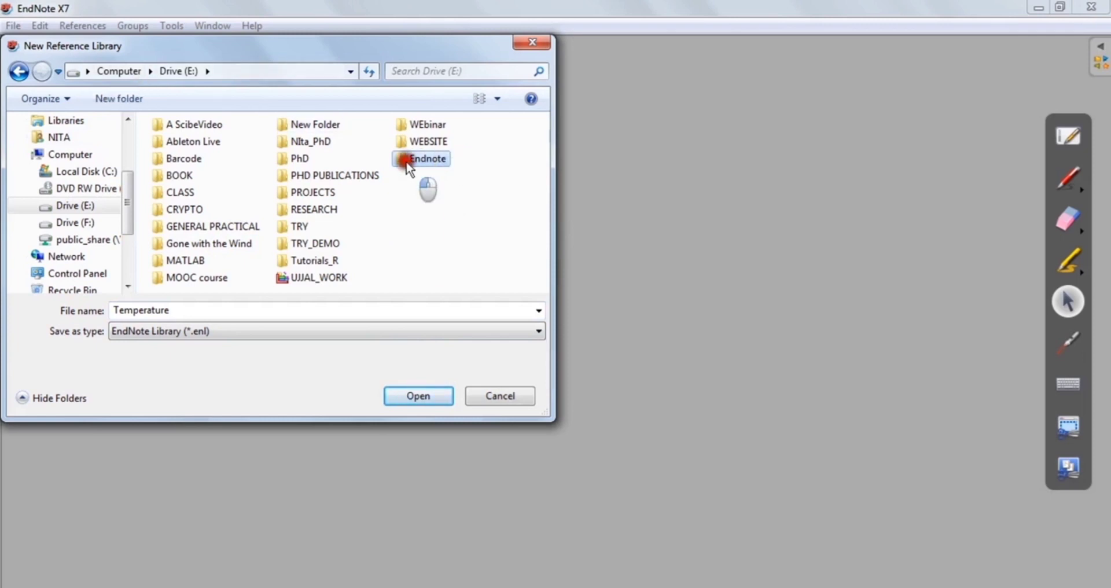
{"action": "double_click", "coordinate": [428, 162]}
{"action": "left_click", "coordinate": [439, 398]}
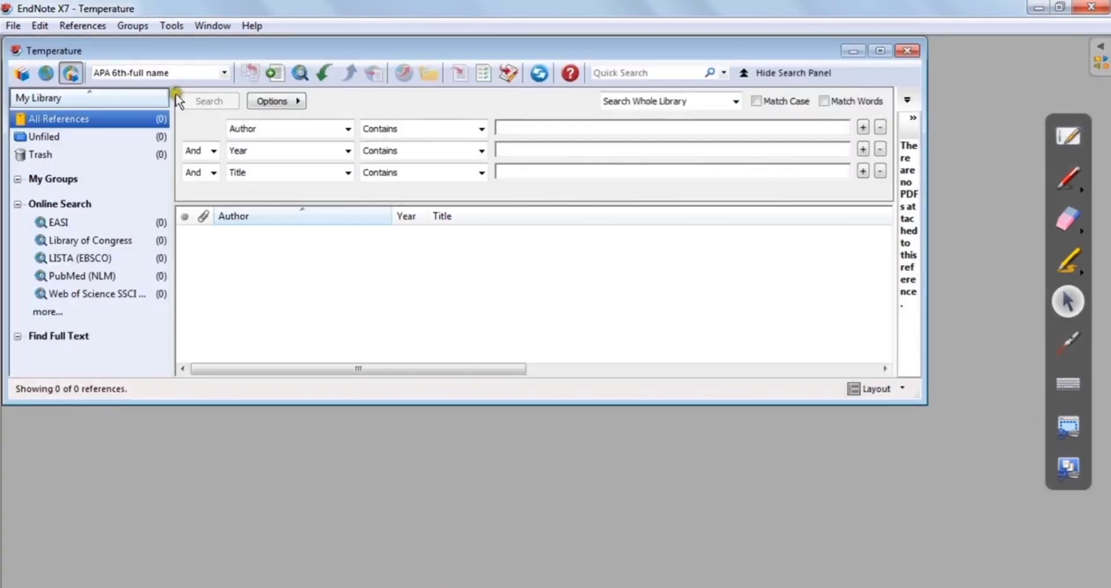
- Enlarge the Temperature library window to fill the workspace and widen its attached-PDF pane
{"action": "left_click_drag", "start_coordinate": [527, 403], "coordinate": [509, 579]}
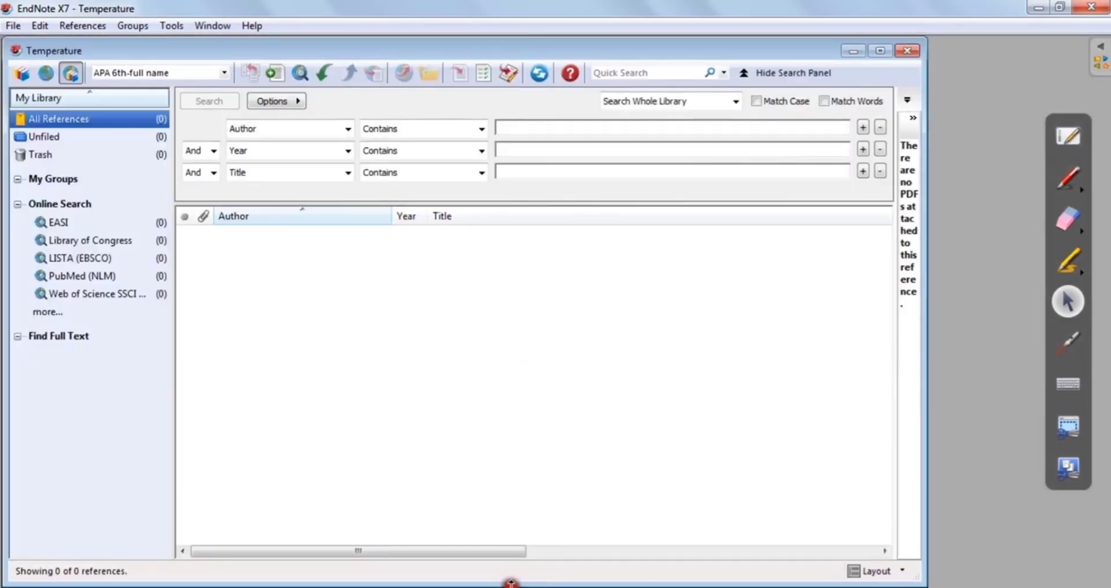
{"action": "left_click_drag", "start_coordinate": [924, 99], "coordinate": [1101, 109]}
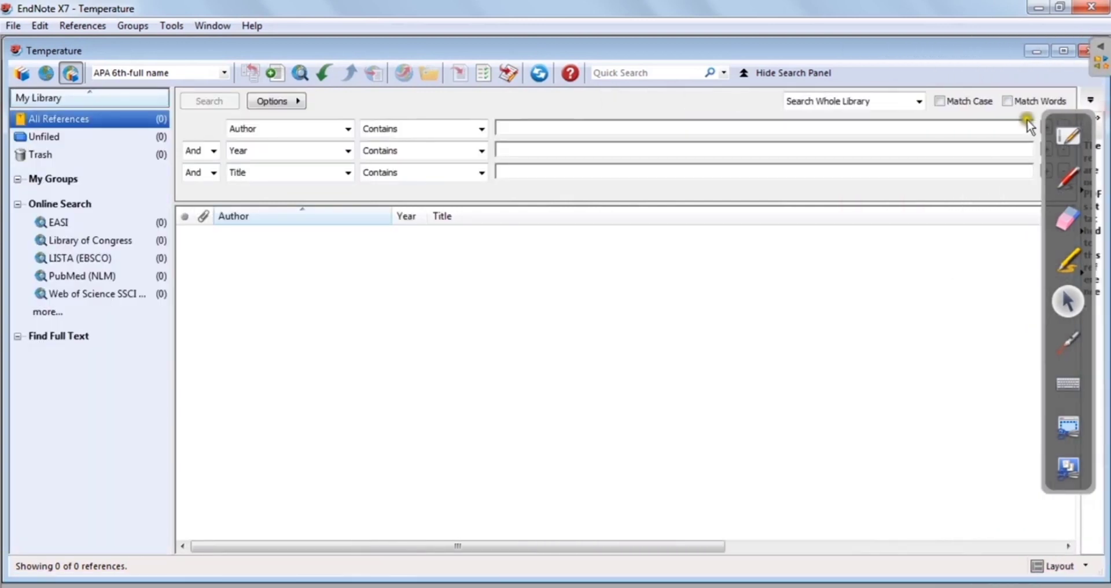
{"action": "left_click_drag", "start_coordinate": [1077, 95], "coordinate": [828, 112]}
{"action": "left_click", "coordinate": [908, 105]}
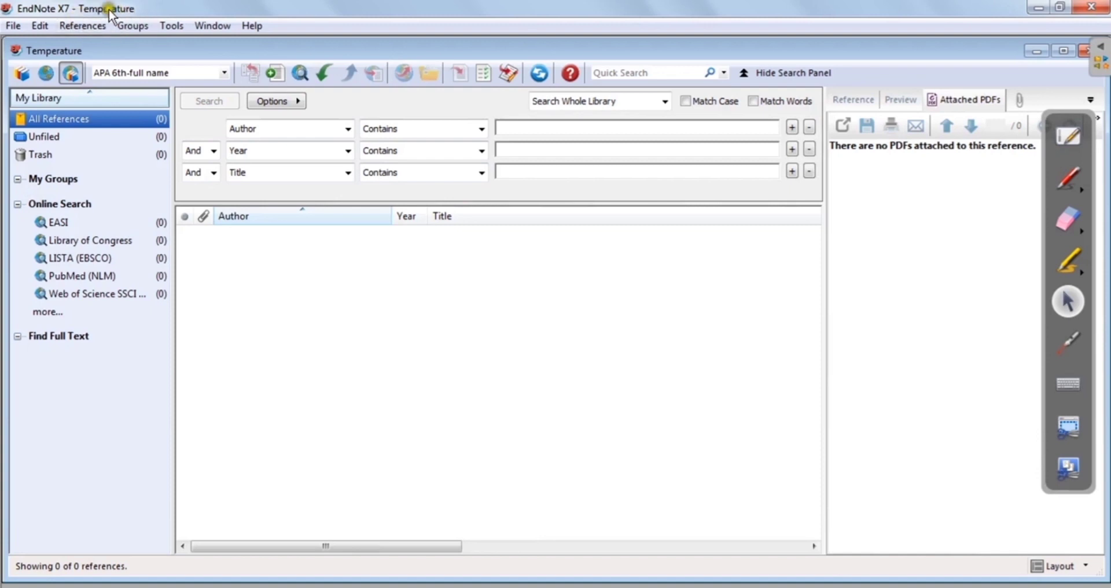
- Open the recently used My EndNote Library and maximize its window
{"action": "left_click", "coordinate": [14, 26]}
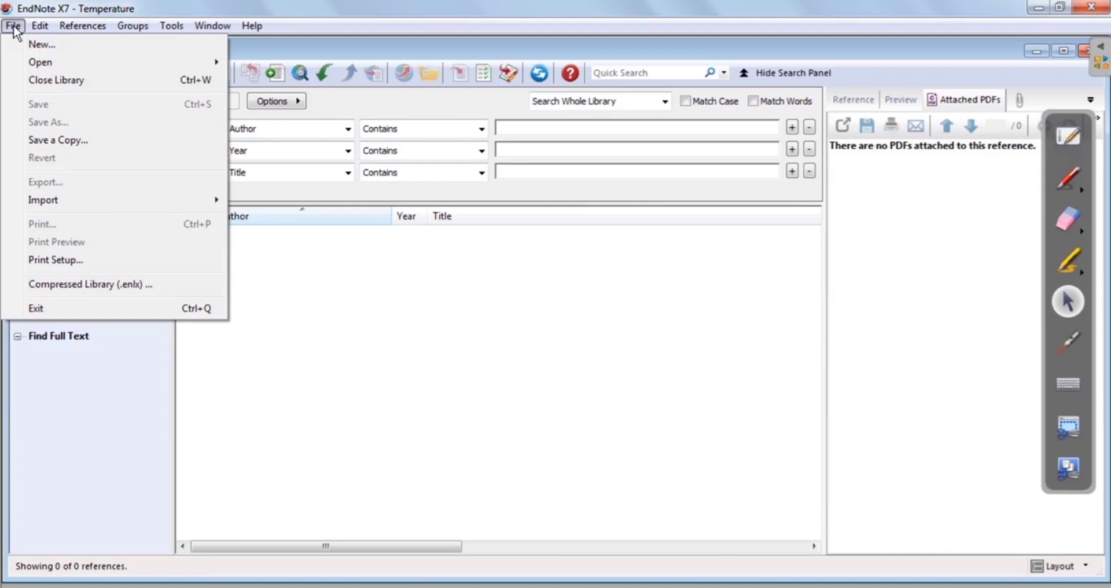
{"action": "left_click", "coordinate": [155, 7]}
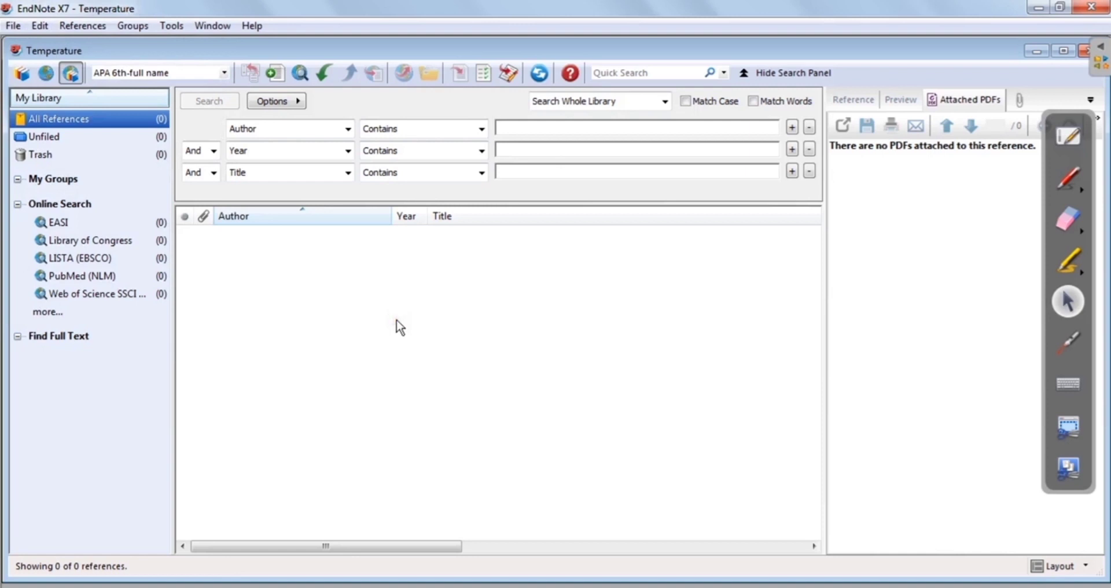
{"action": "left_click", "coordinate": [14, 27]}
{"action": "mouse_move", "coordinate": [124, 62]}
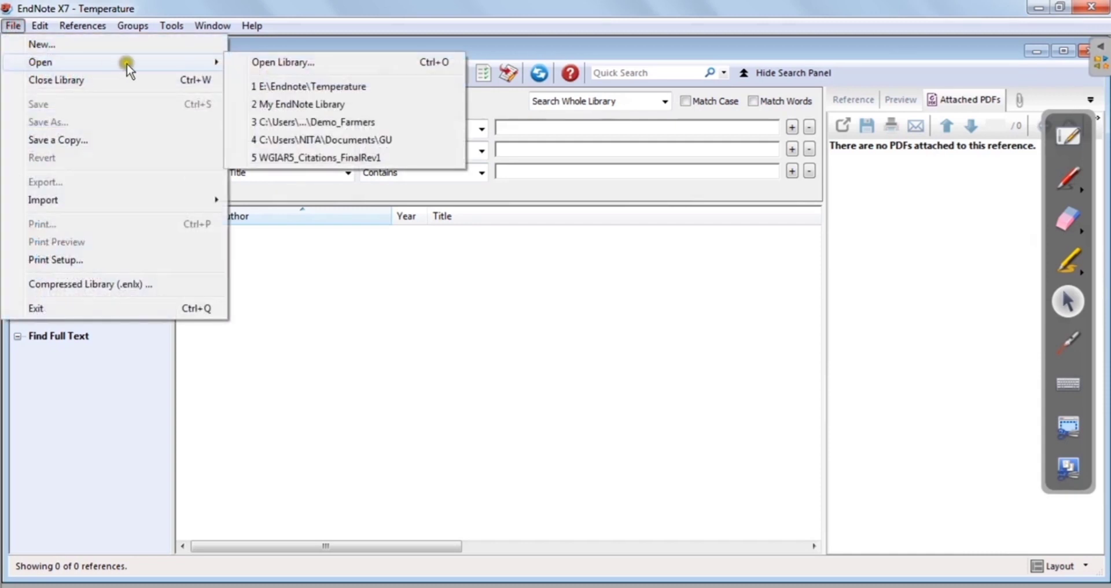
{"action": "left_click", "coordinate": [321, 106]}
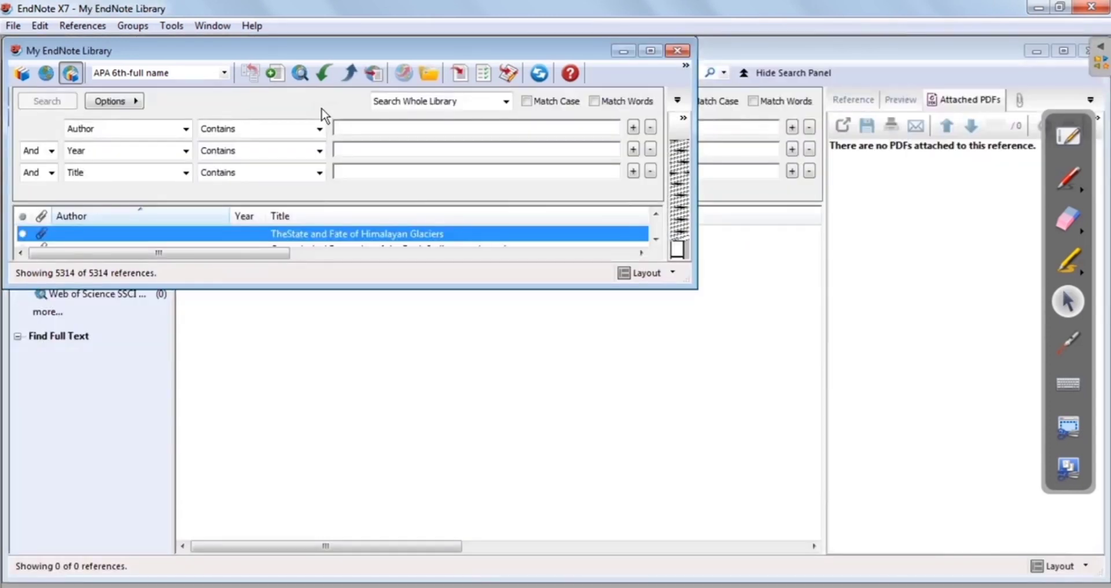
{"action": "left_click", "coordinate": [650, 50]}
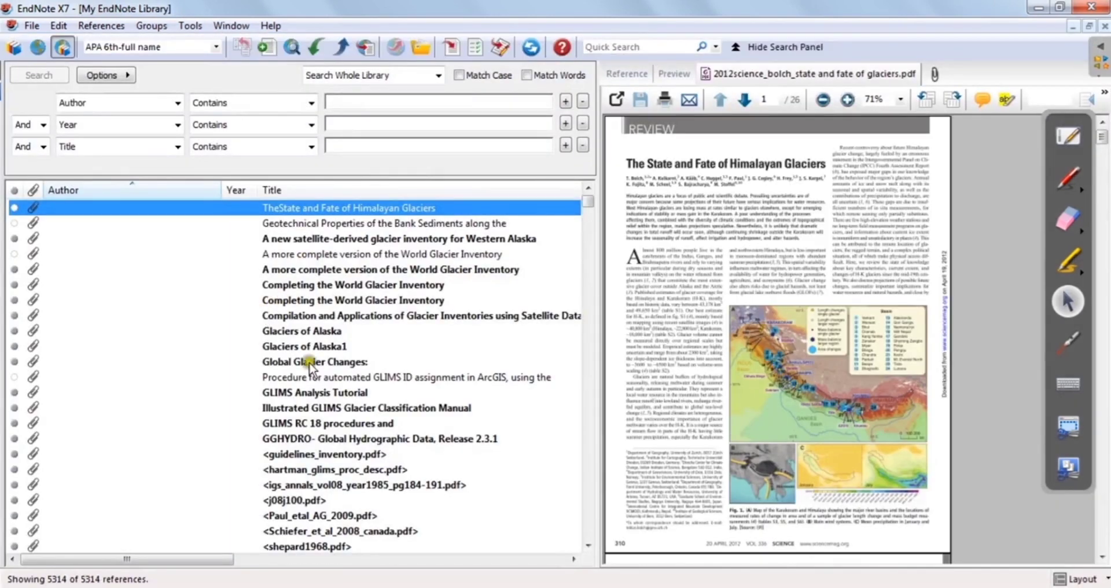
- Browse the reference list to its end and view the attached PDF of "A Madden-Julian Oscillation in tropospheric ozone"
{"action": "scroll", "coordinate": [385, 314], "scroll_direction": "down", "scroll_amount": 20}
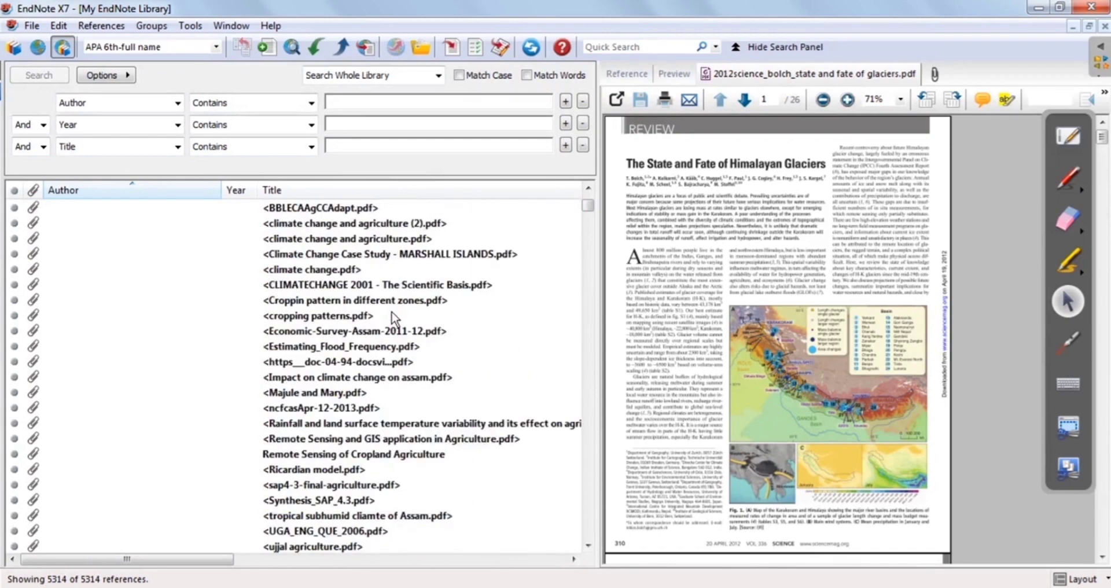
{"action": "left_click", "coordinate": [593, 267]}
{"action": "mouse_move", "coordinate": [582, 203]}
{"action": "left_mouse_down"}
{"action": "mouse_move", "coordinate": [600, 345]}
{"action": "mouse_move", "coordinate": [585, 561]}
{"action": "mouse_move", "coordinate": [574, 563]}
{"action": "left_mouse_up"}
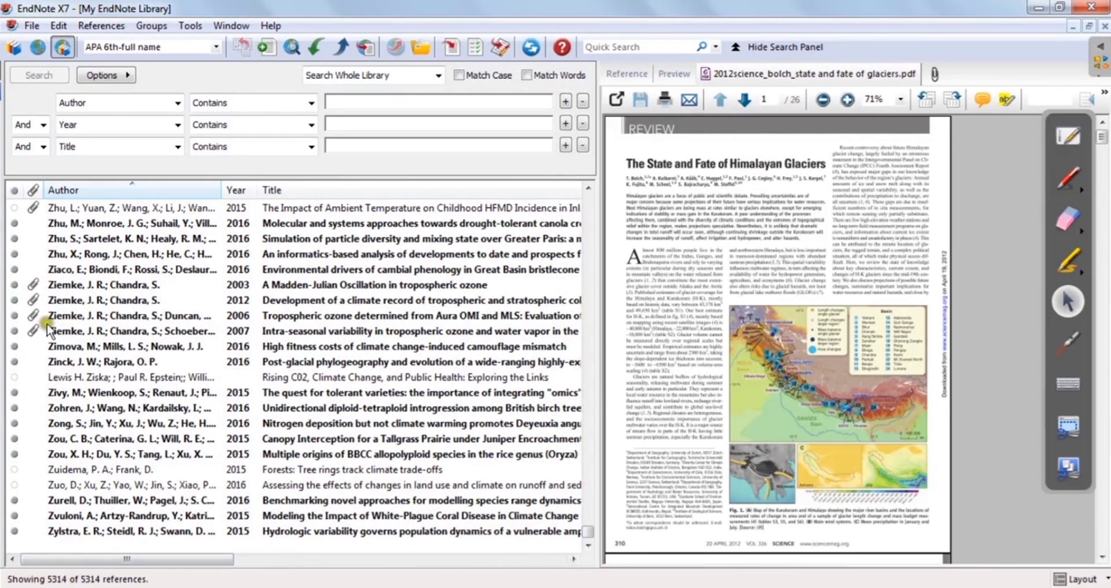
{"action": "left_click", "coordinate": [119, 284]}
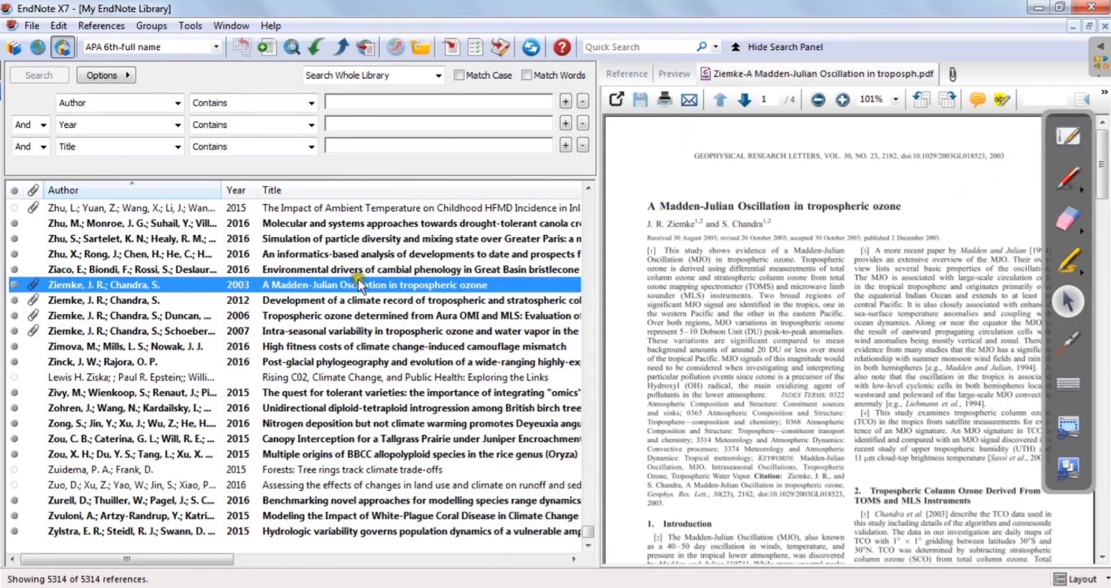
{"action": "scroll", "coordinate": [359, 283], "scroll_direction": "up", "scroll_amount": 1}
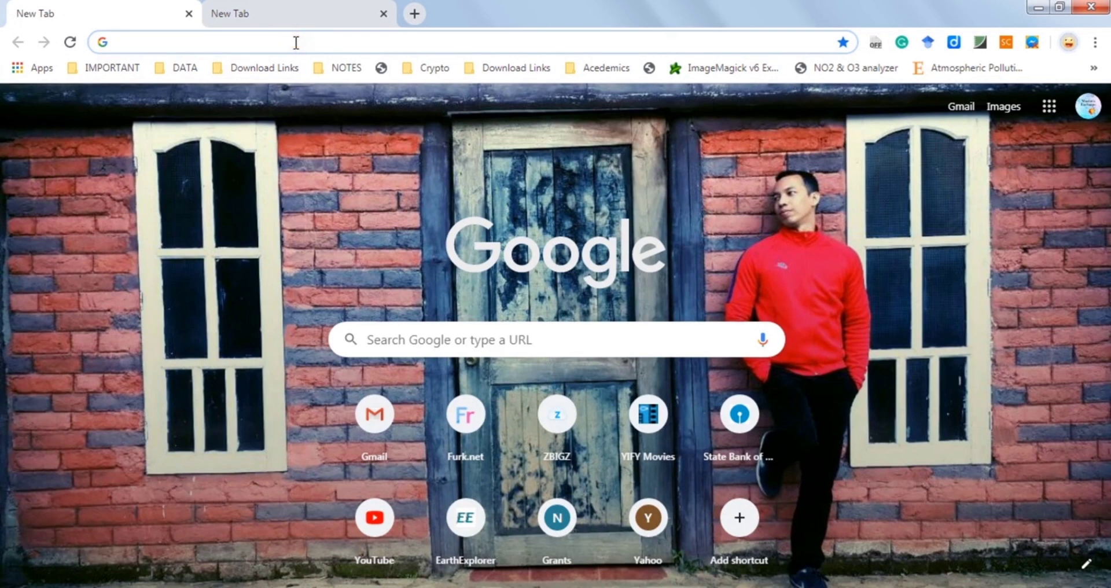
- Switch to Chrome, search the web for "troposheric ozone in India" and look through the article results
{"action": "type", "text": "troposhe"}
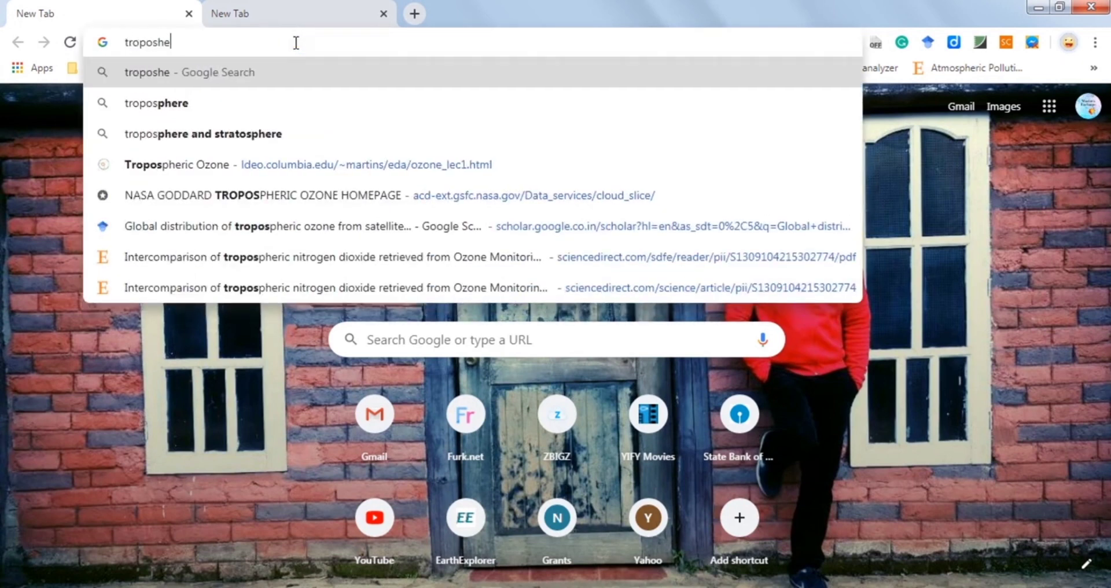
{"action": "type", "text": "ric ozone "}
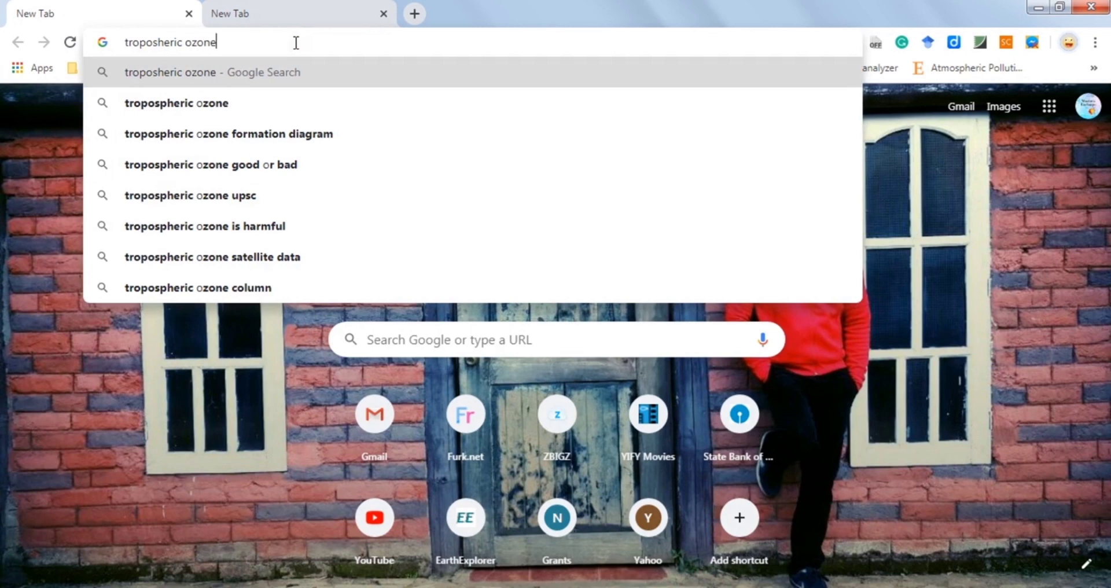
{"action": "type", "text": "in south"}
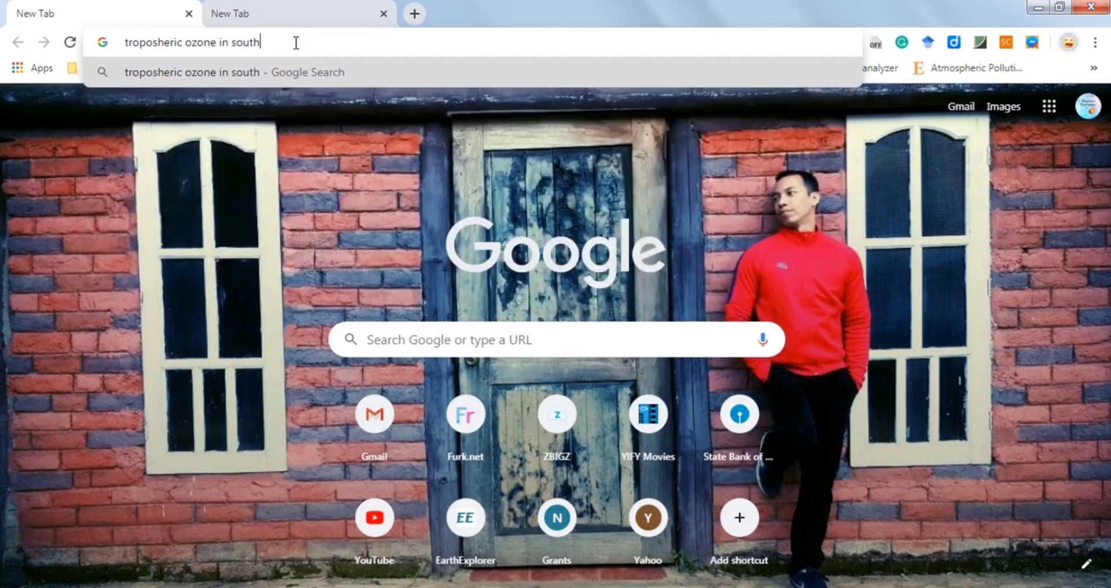
{"action": "key", "text": "BackSpace"}
{"action": "key", "text": "BackSpace"}
{"action": "key", "text": "BackSpace"}
{"action": "key", "text": "BackSpace"}
{"action": "key", "text": "BackSpace"}
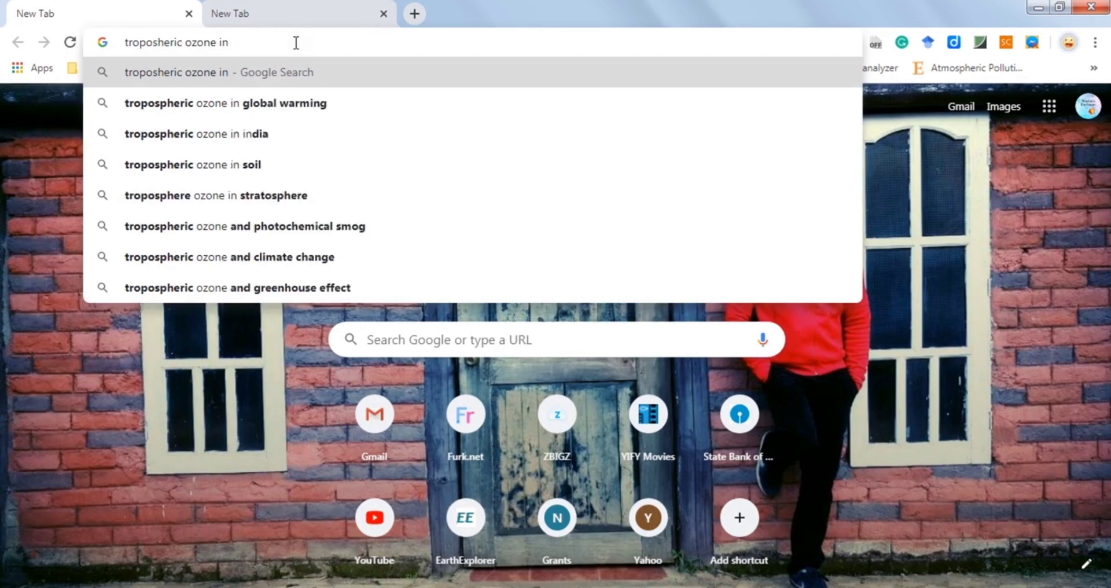
{"action": "type", "text": "India"}
{"action": "key", "text": "Return"}
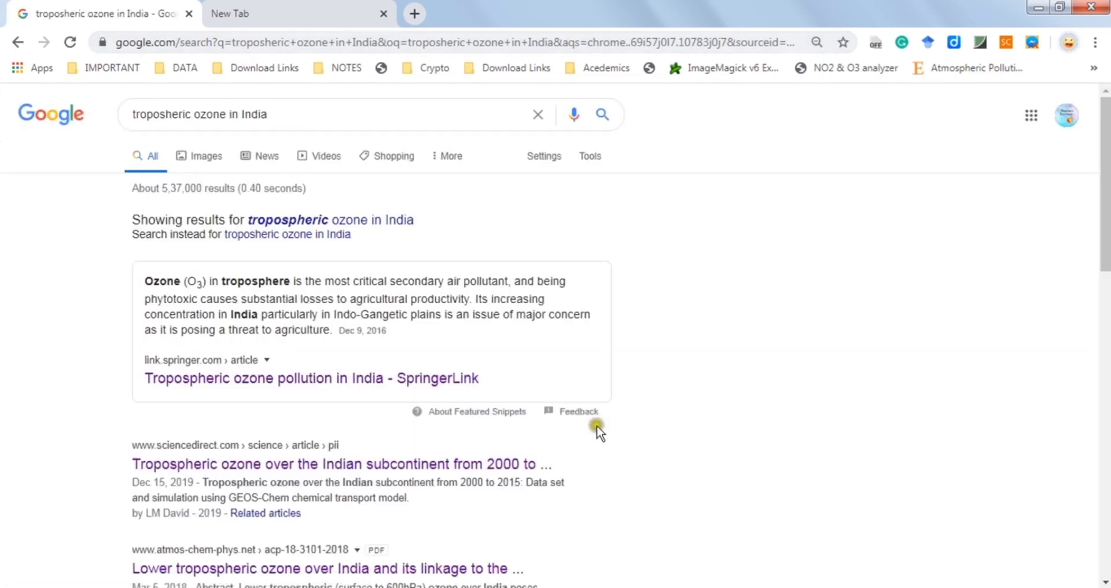
{"action": "scroll", "coordinate": [595, 426], "scroll_direction": "down", "scroll_amount": 4}
{"action": "scroll", "coordinate": [378, 478], "scroll_direction": "down", "scroll_amount": 2}
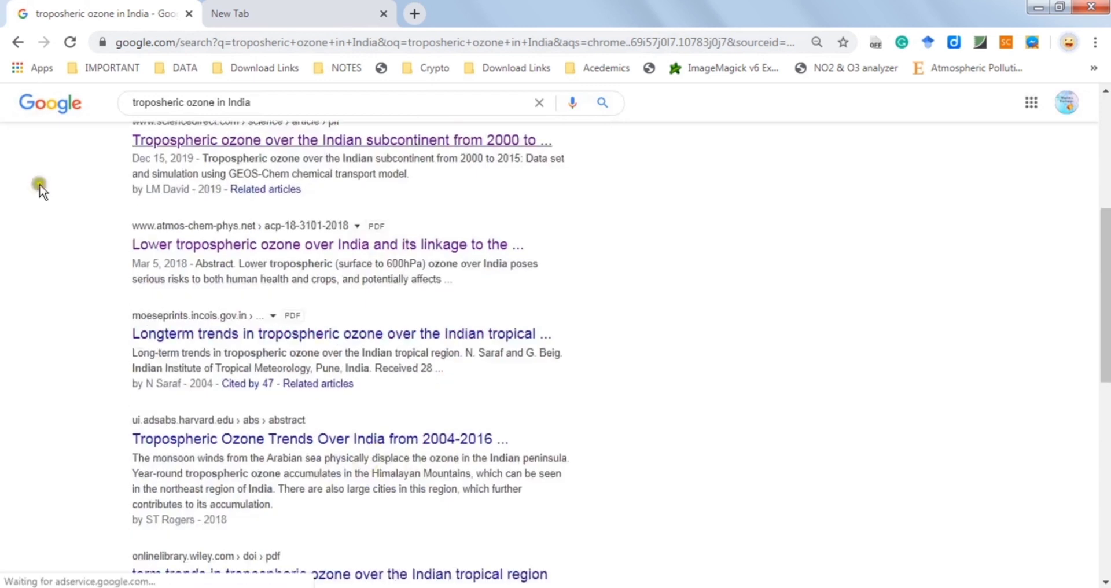
{"action": "scroll", "coordinate": [473, 407], "scroll_direction": "up", "scroll_amount": 1}
{"action": "scroll", "coordinate": [473, 407], "scroll_direction": "up", "scroll_amount": 3}
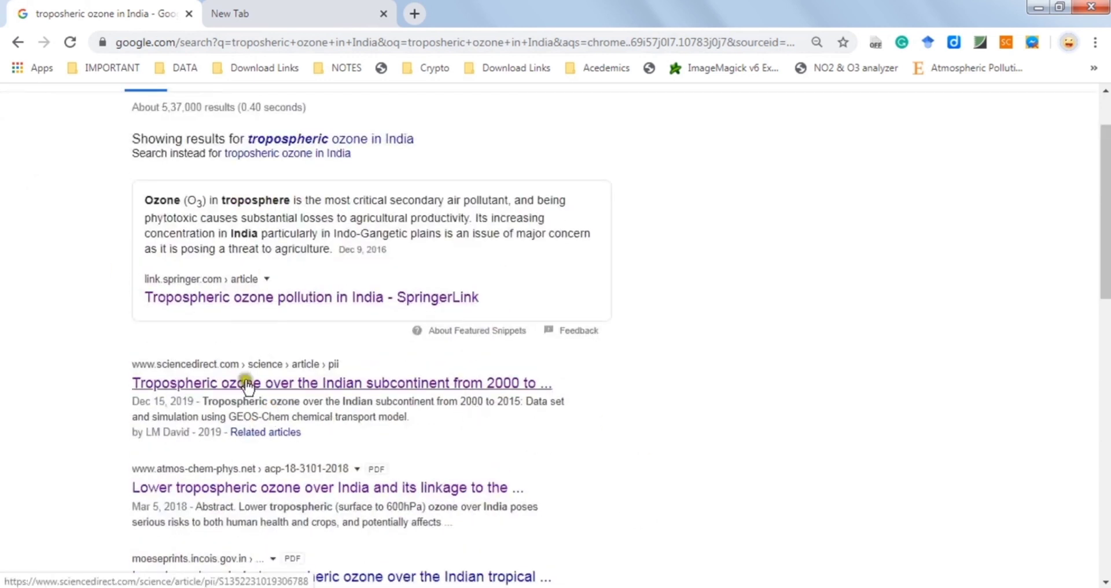
- Search the web for "google scholar" in the empty browser tab and open the Google Scholar site
{"action": "left_click", "coordinate": [336, 10]}
{"action": "left_click", "coordinate": [324, 44]}
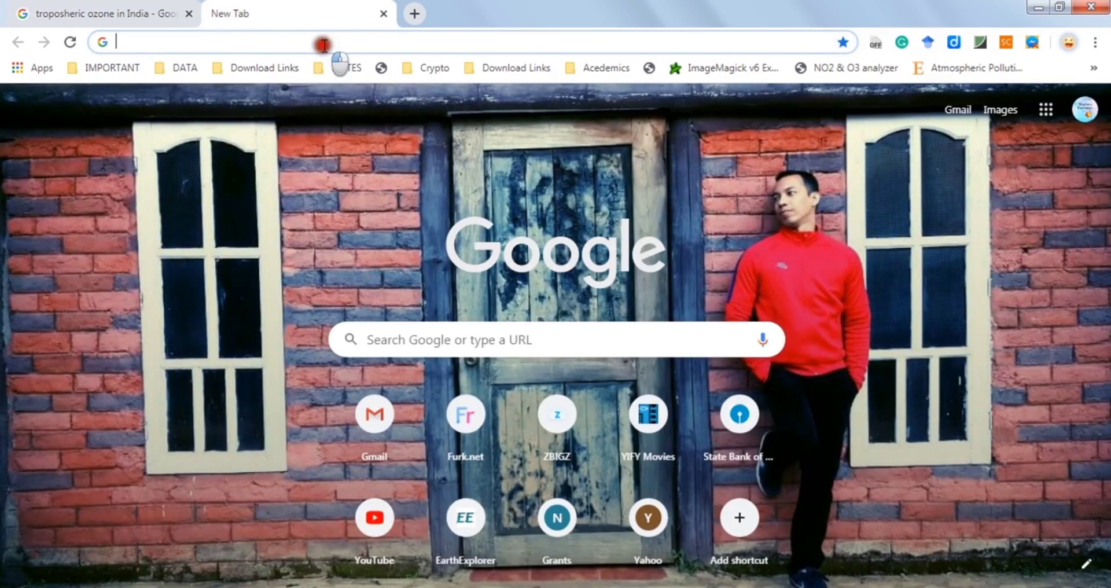
{"action": "type", "text": "google"}
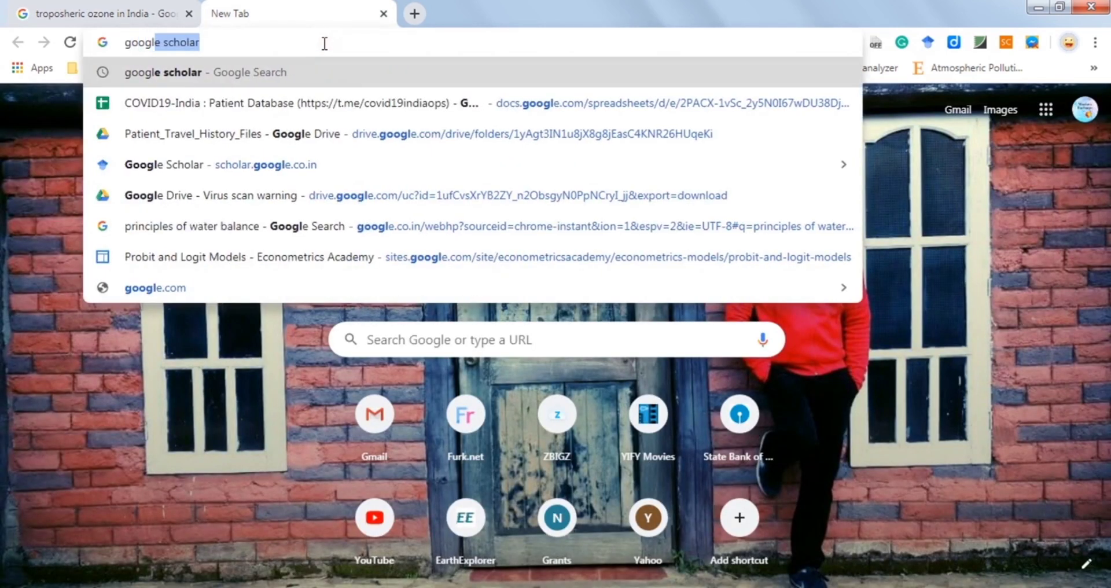
{"action": "type", "text": " scholar"}
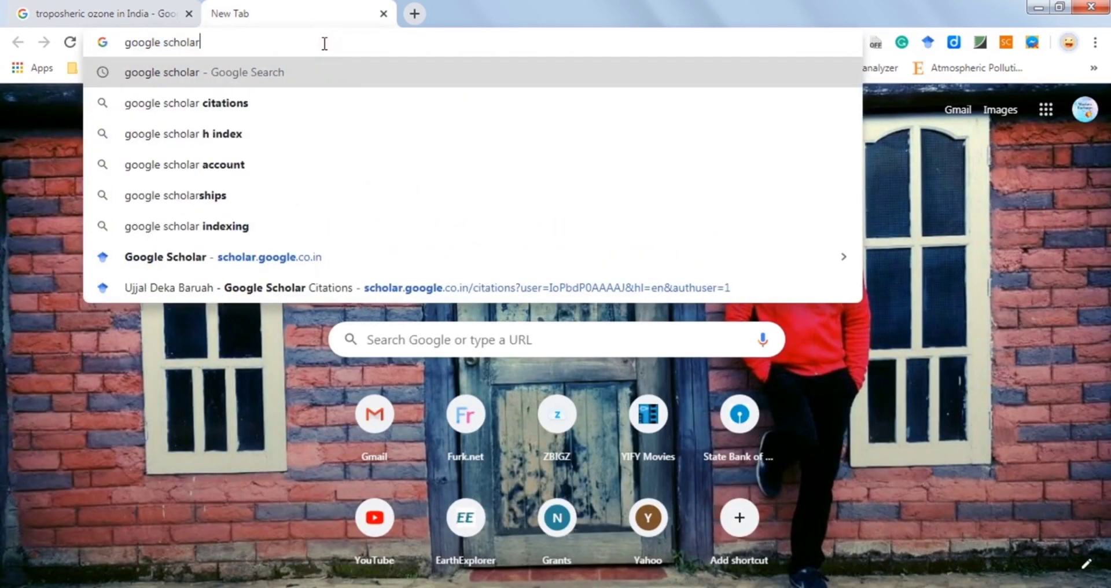
{"action": "key", "text": "Return"}
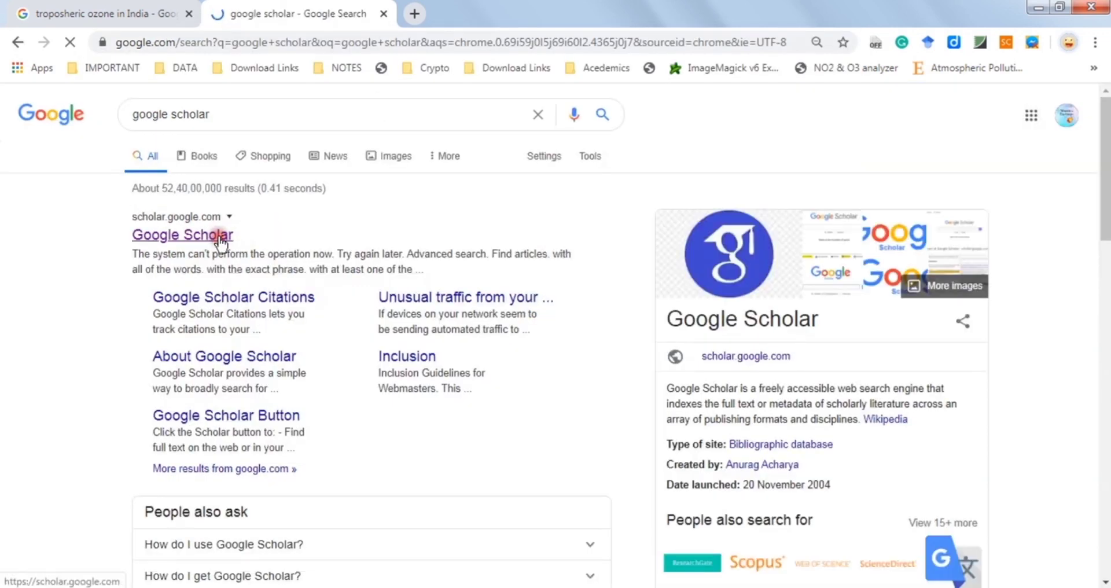
{"action": "left_click", "coordinate": [221, 238]}
- Search Google Scholar for "troposheric ozone"
{"action": "left_click", "coordinate": [384, 255]}
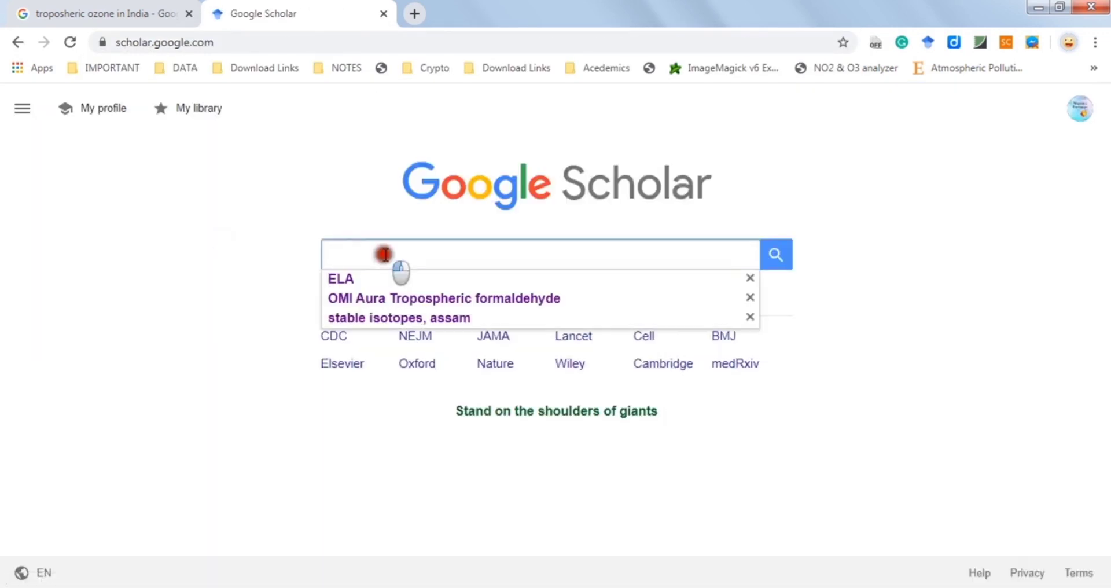
{"action": "type", "text": "tr"}
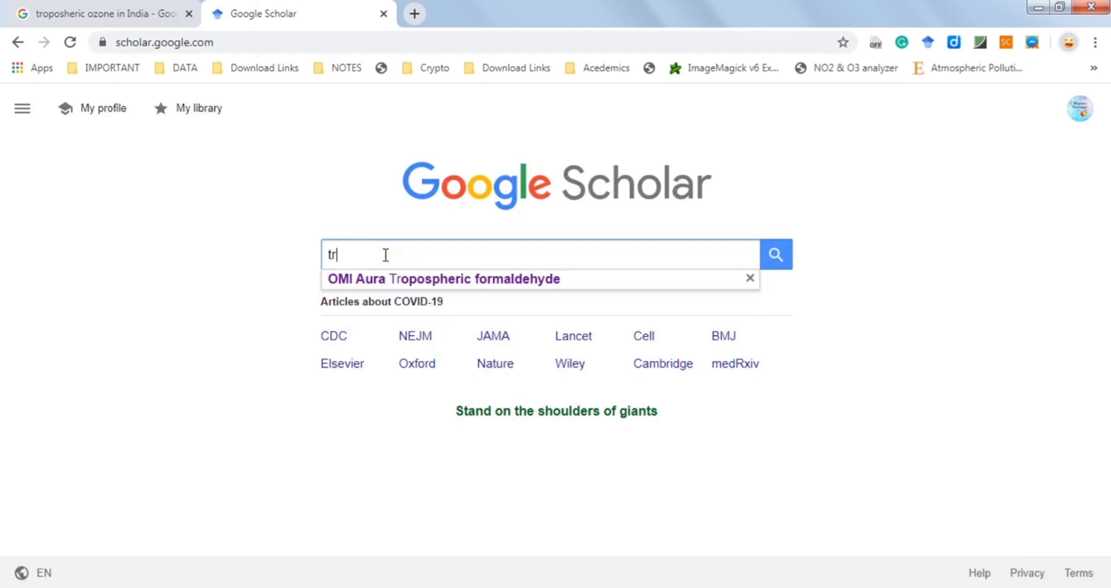
{"action": "type", "text": "oposheric"}
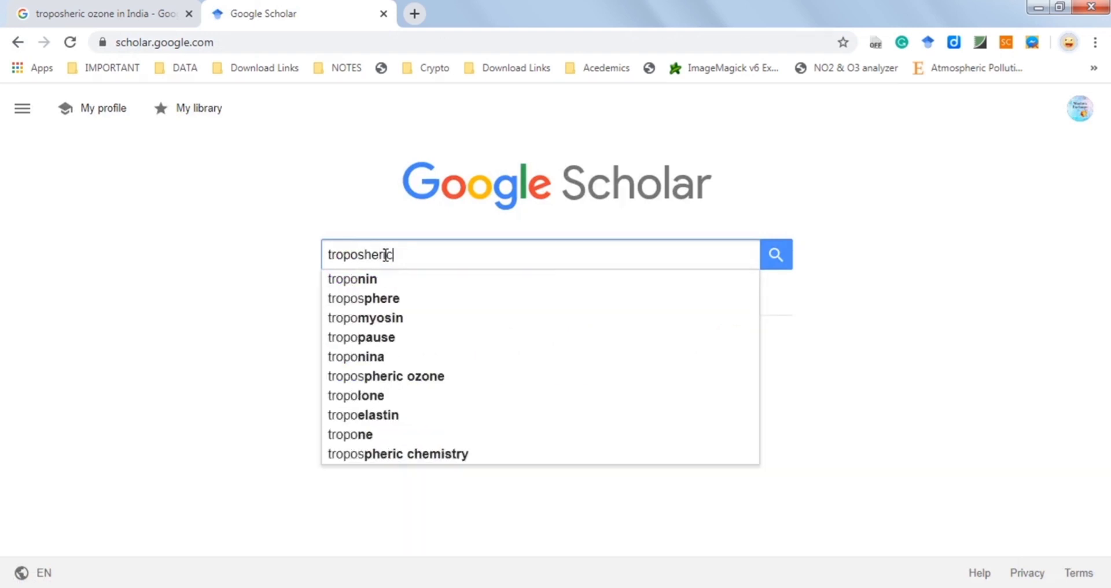
{"action": "type", "text": " ozone"}
{"action": "key", "text": "Return"}
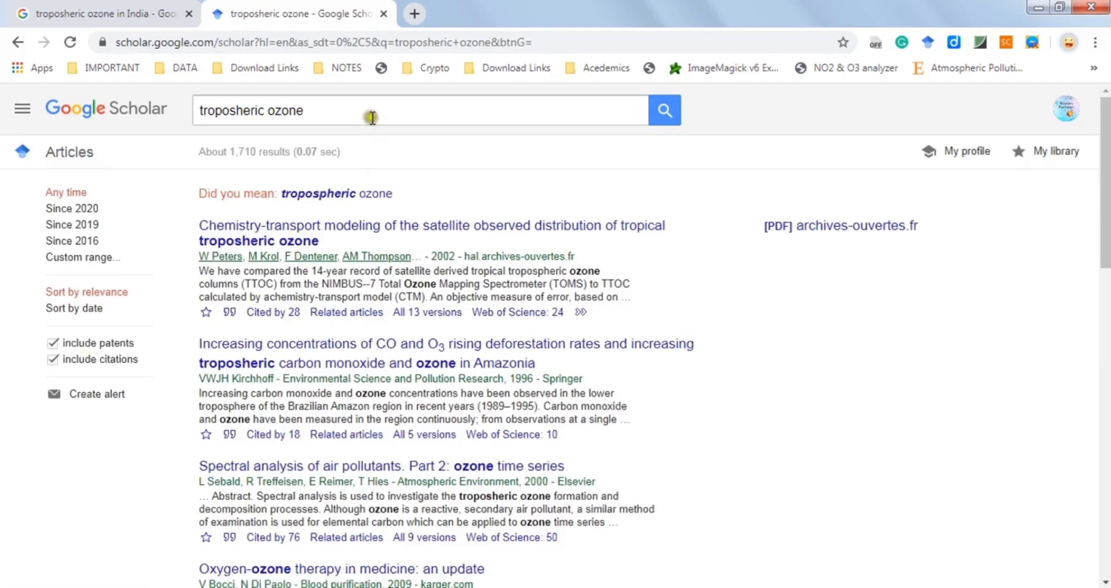
- Narrow the Google Scholar search to "troposheric ozone in india" and look through the listed articles
{"action": "left_click", "coordinate": [369, 111]}
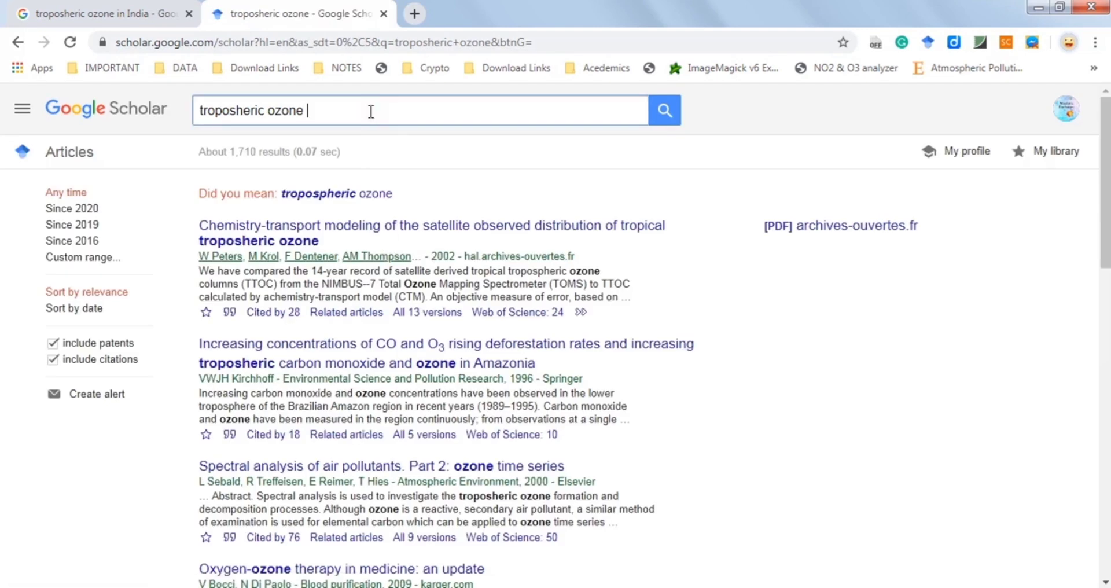
{"action": "type", "text": "in india"}
{"action": "key", "text": "Return"}
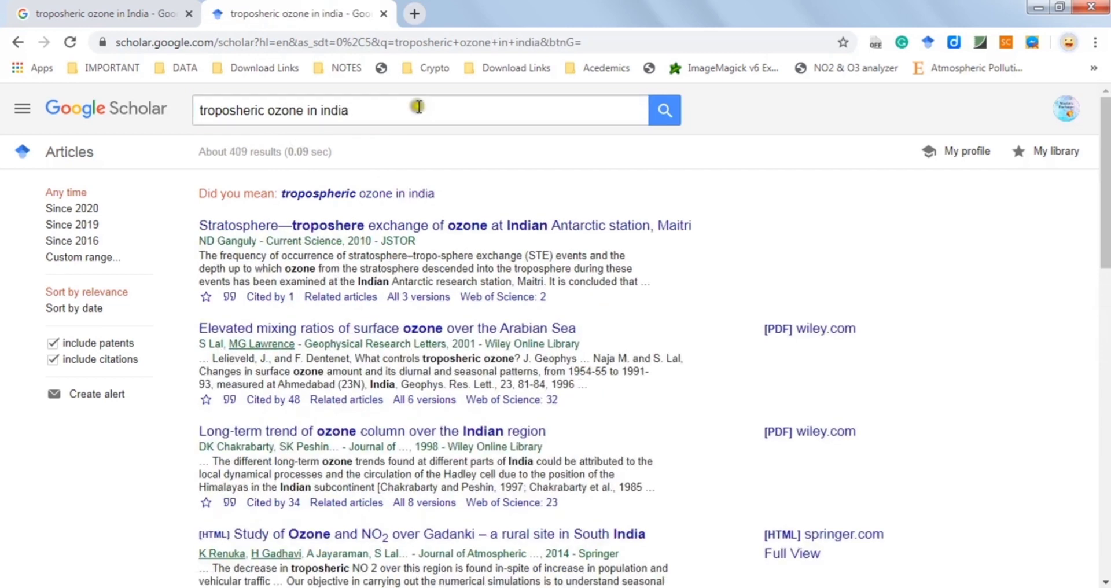
{"action": "scroll", "coordinate": [378, 418], "scroll_direction": "down", "scroll_amount": 5}
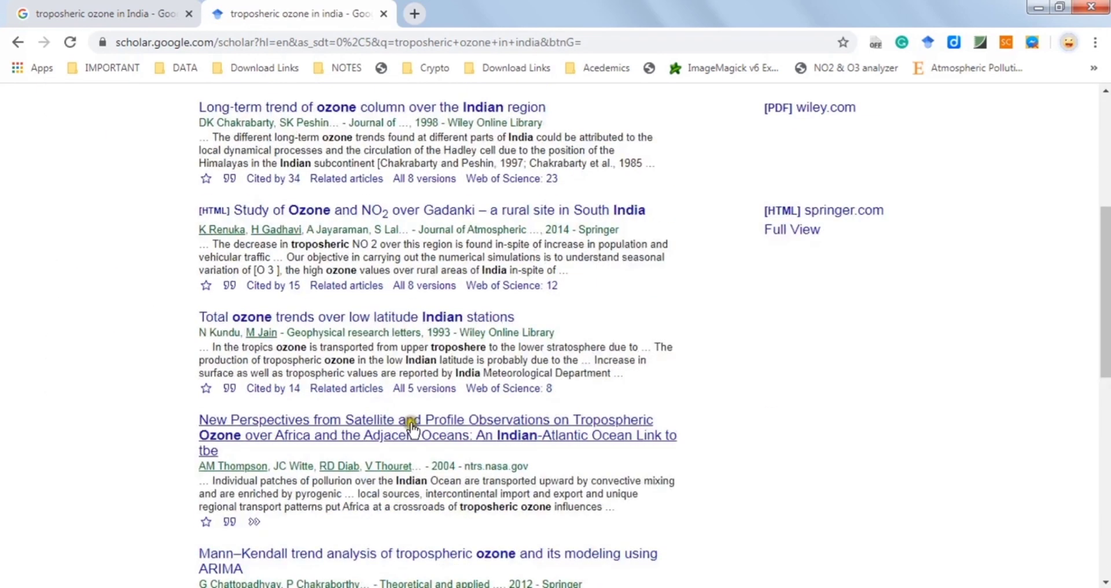
{"action": "scroll", "coordinate": [533, 538], "scroll_direction": "down", "scroll_amount": 2}
{"action": "scroll", "coordinate": [640, 486], "scroll_direction": "up", "scroll_amount": 7}
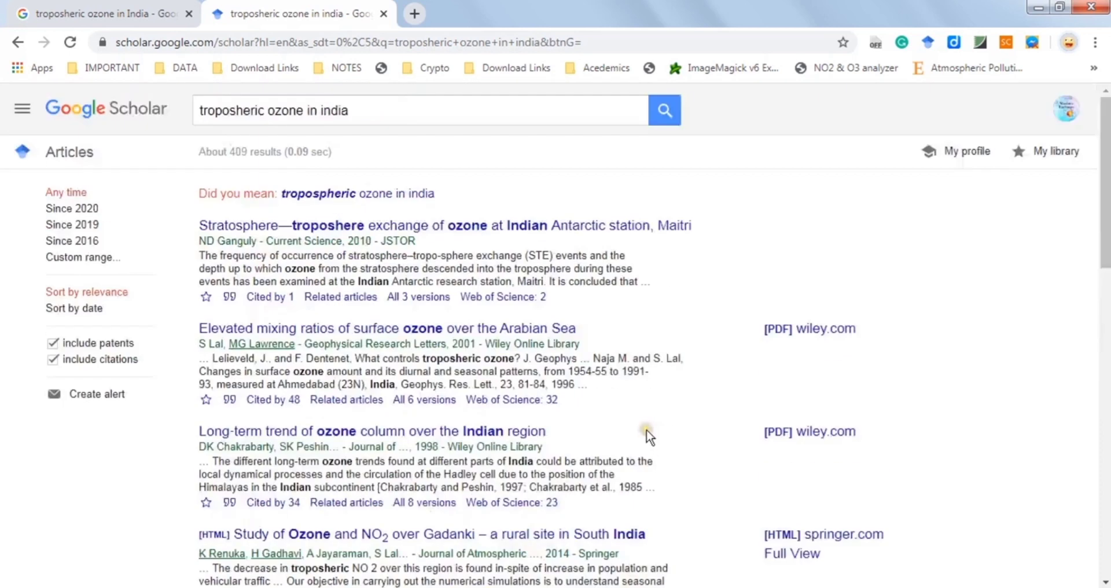
- Compare the Google web results with the Google Scholar results for tropospheric ozone in India
{"action": "left_click", "coordinate": [84, 13]}
{"action": "scroll", "coordinate": [297, 518], "scroll_direction": "down", "scroll_amount": 3}
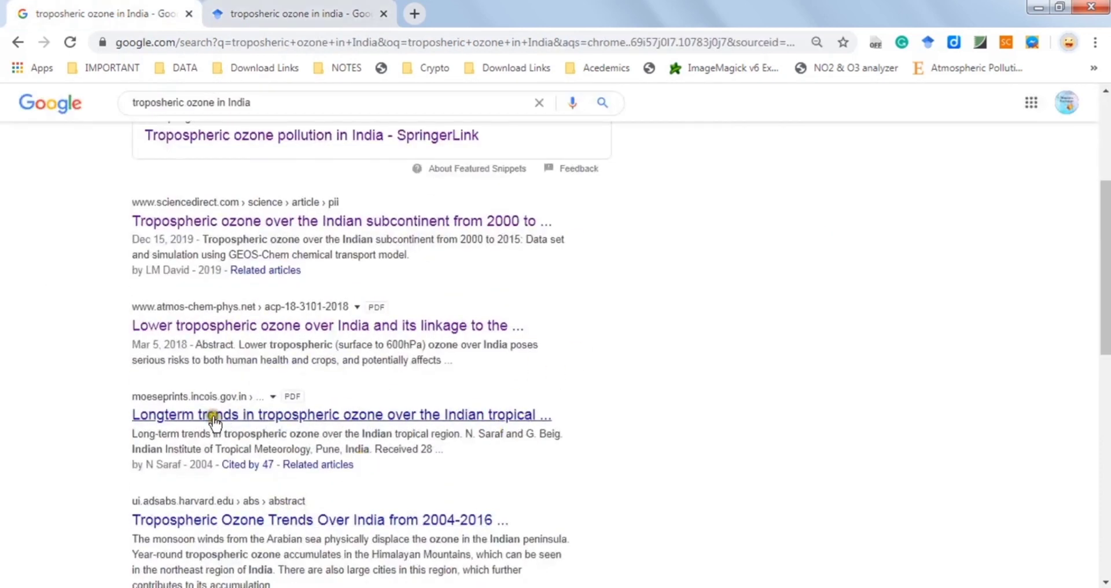
{"action": "scroll", "coordinate": [318, 174], "scroll_direction": "up", "scroll_amount": 3}
{"action": "left_click", "coordinate": [335, 11]}
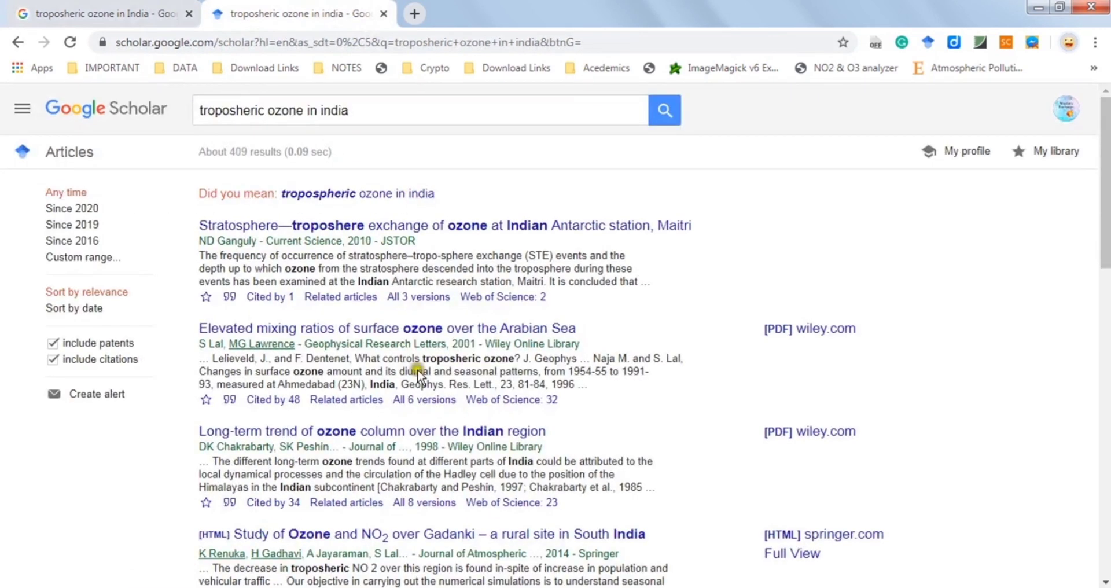
{"action": "left_click", "coordinate": [90, 7]}
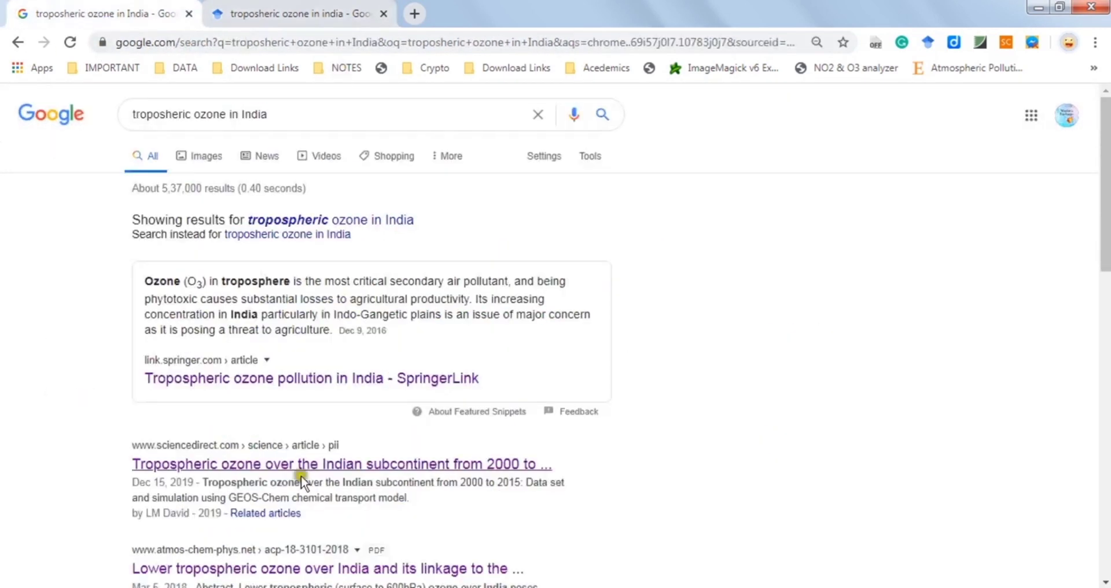
- Open the ScienceDirect article "Tropospheric ozone over the Indian subcontinent from 2000 to 2015", look through its abstract and PDF, and return to EndNote
{"action": "scroll", "coordinate": [553, 452], "scroll_direction": "down", "scroll_amount": 2}
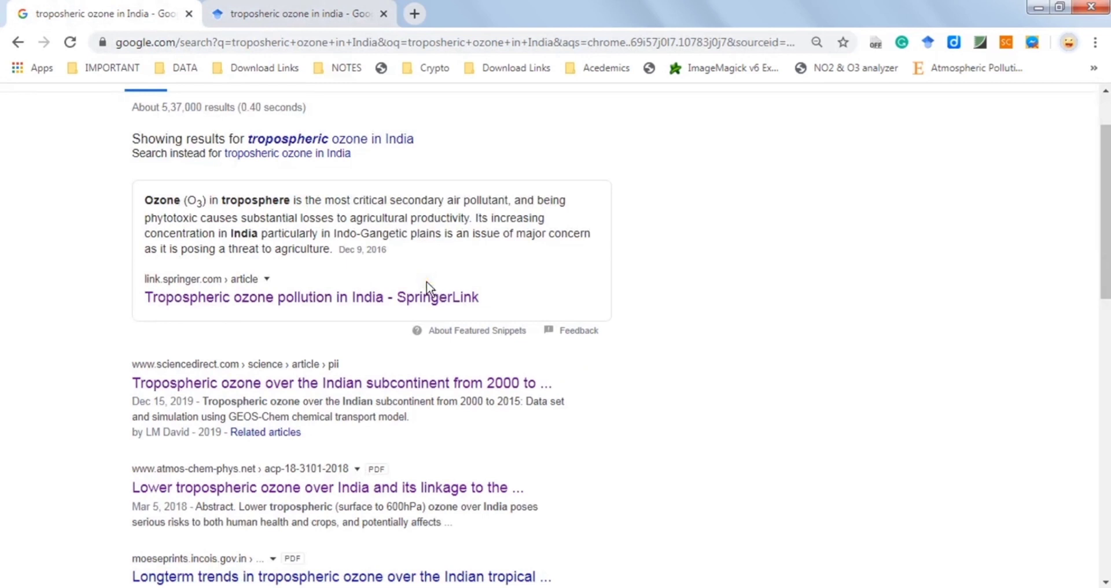
{"action": "left_click", "coordinate": [498, 385]}
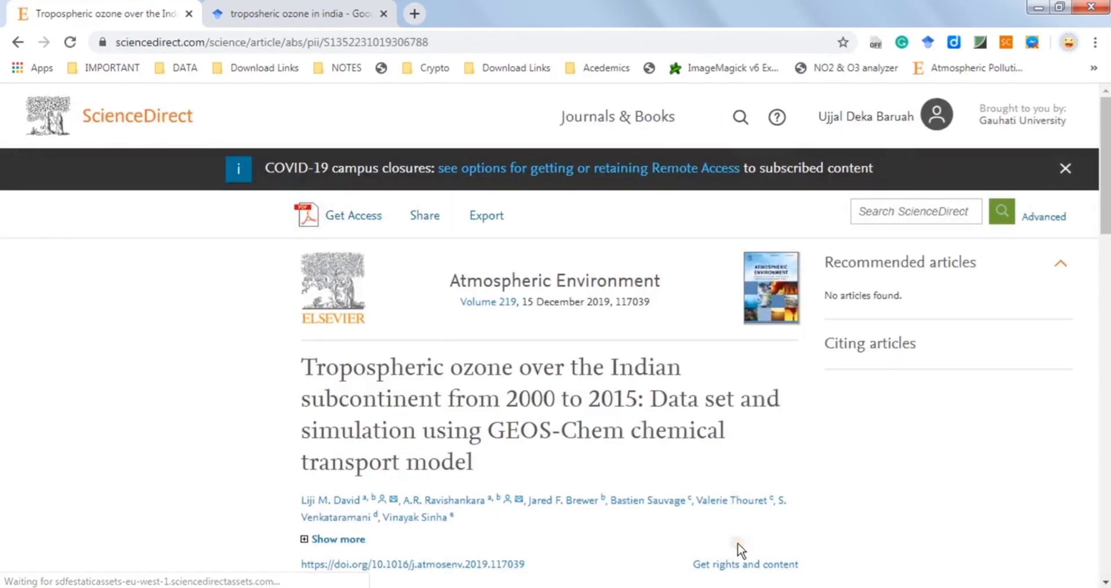
{"action": "scroll", "coordinate": [637, 477], "scroll_direction": "down", "scroll_amount": 12}
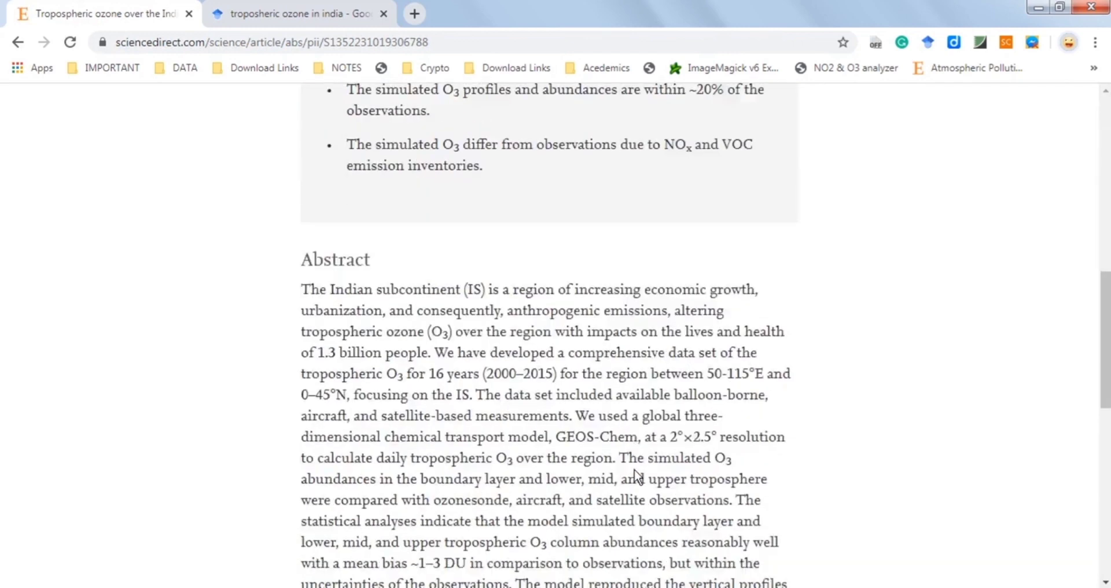
{"action": "scroll", "coordinate": [636, 477], "scroll_direction": "down", "scroll_amount": 12}
{"action": "scroll", "coordinate": [636, 477], "scroll_direction": "up", "scroll_amount": 10}
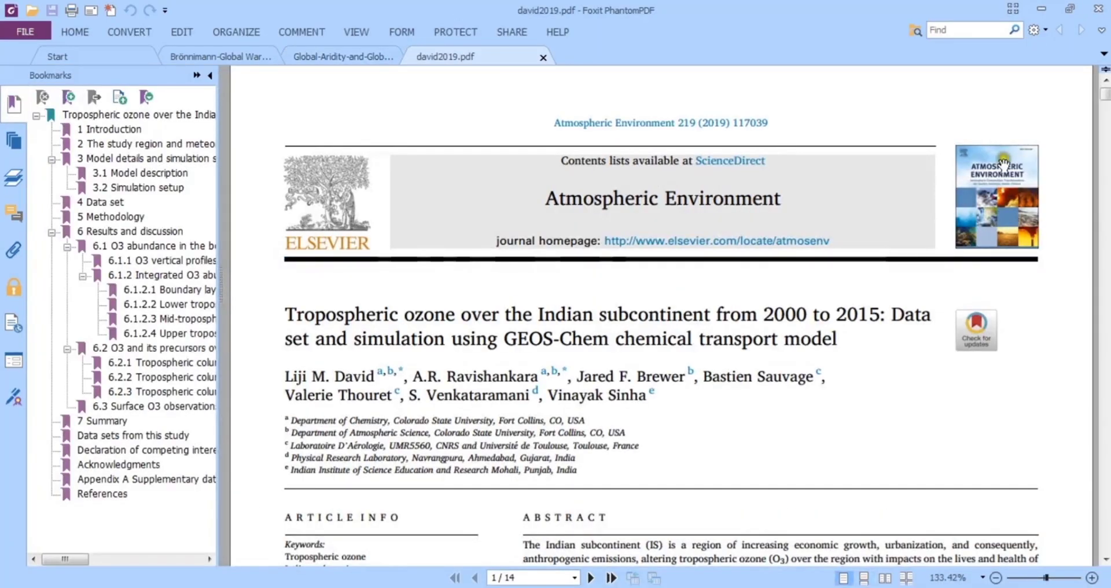
{"action": "left_click", "coordinate": [1041, 9]}
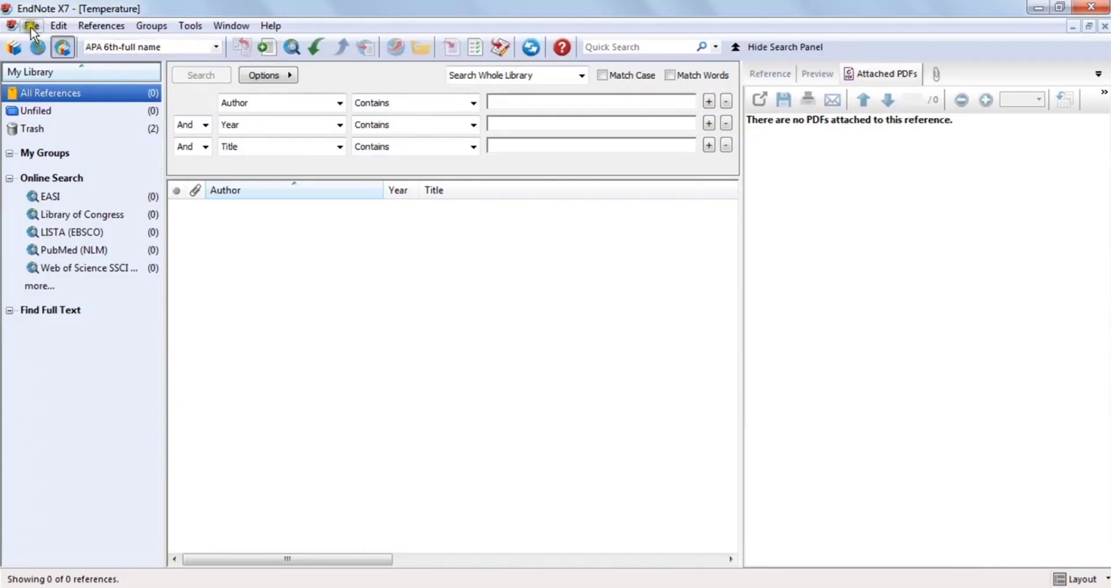
{"action": "left_click", "coordinate": [32, 26]}
{"action": "left_click", "coordinate": [127, 62]}
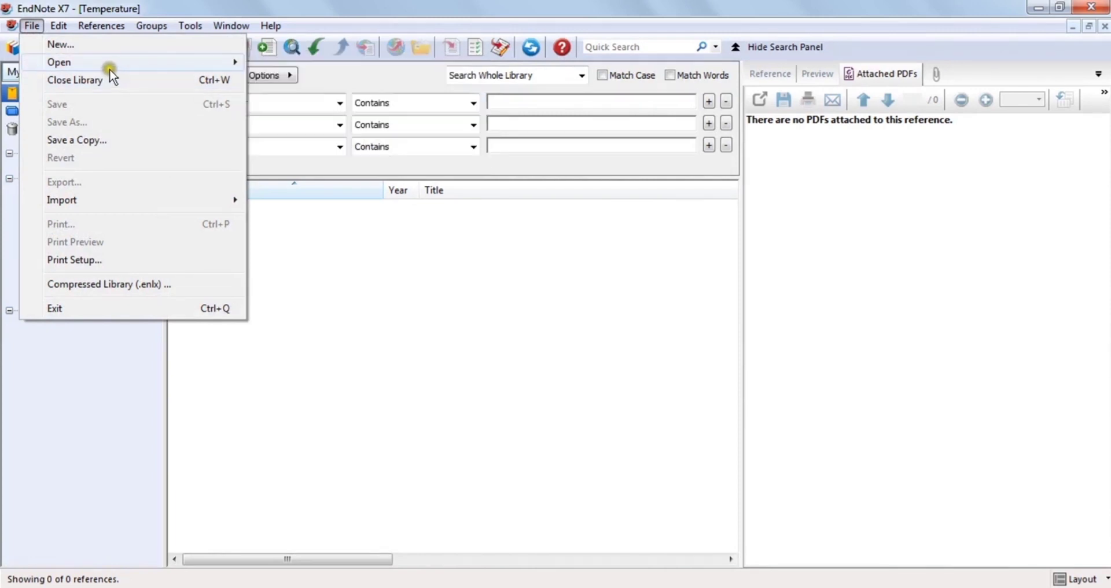
{"action": "mouse_move", "coordinate": [103, 200]}
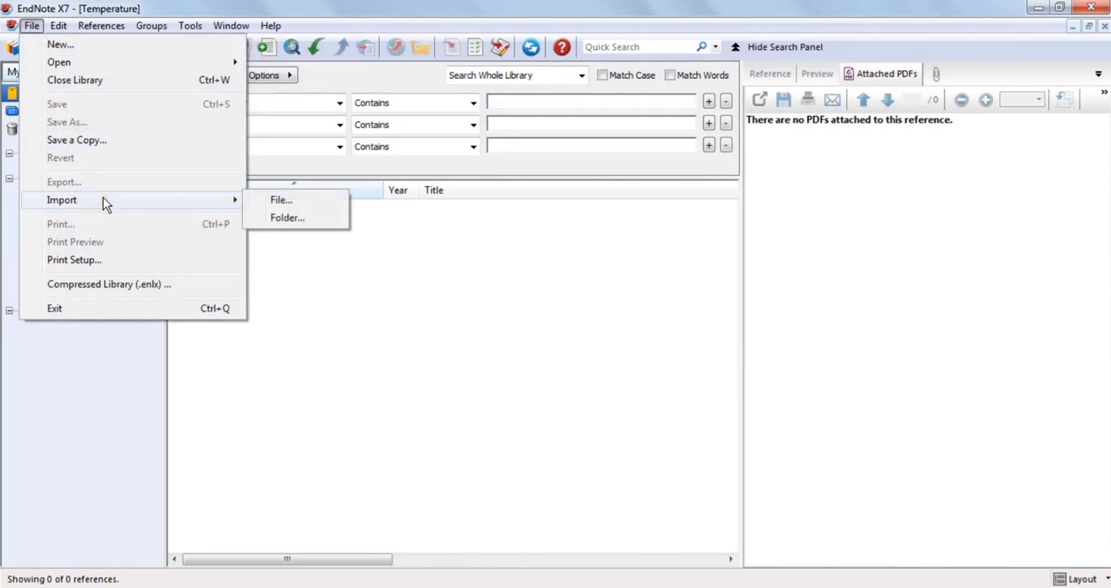
{"action": "left_click", "coordinate": [307, 203]}
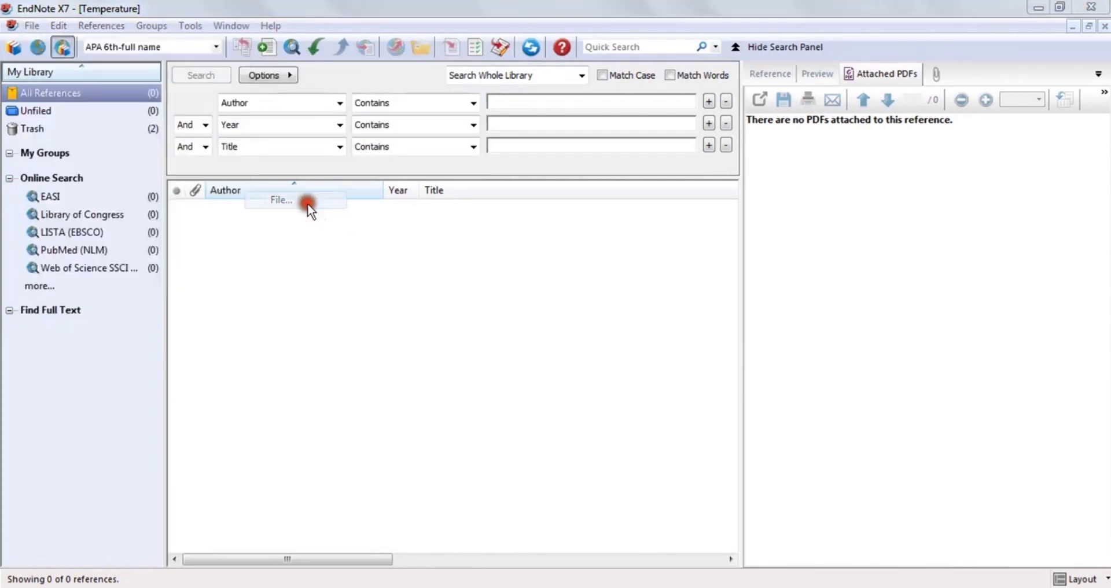
{"action": "left_click", "coordinate": [686, 359]}
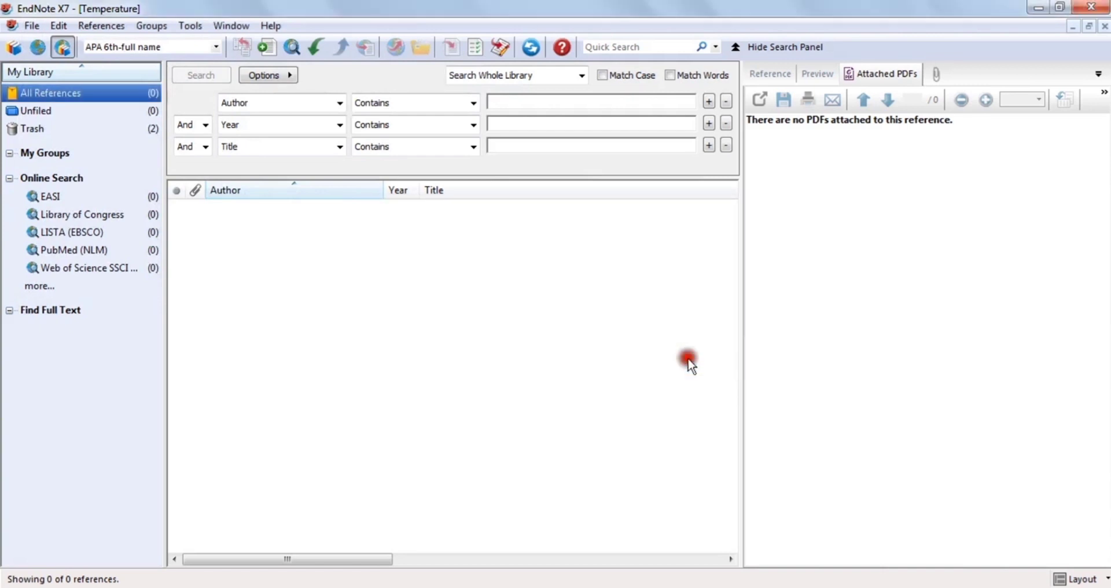
- Set up a file import into the Temperature library, choosing david2019.pdf from the Endnote folder on drive E and keeping PDF as the import option
{"action": "left_click", "coordinate": [32, 25]}
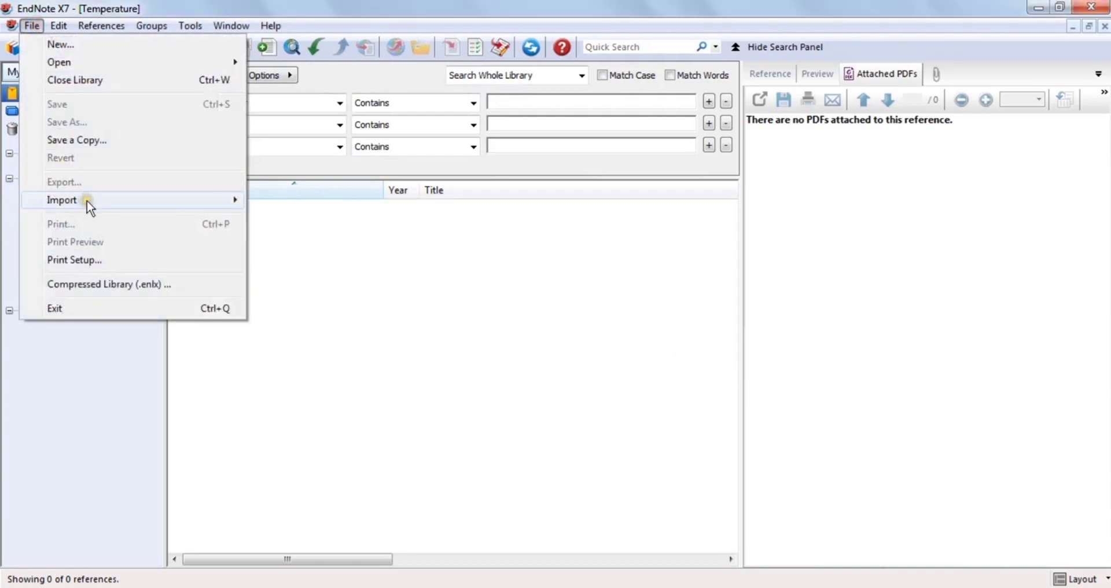
{"action": "mouse_move", "coordinate": [89, 201]}
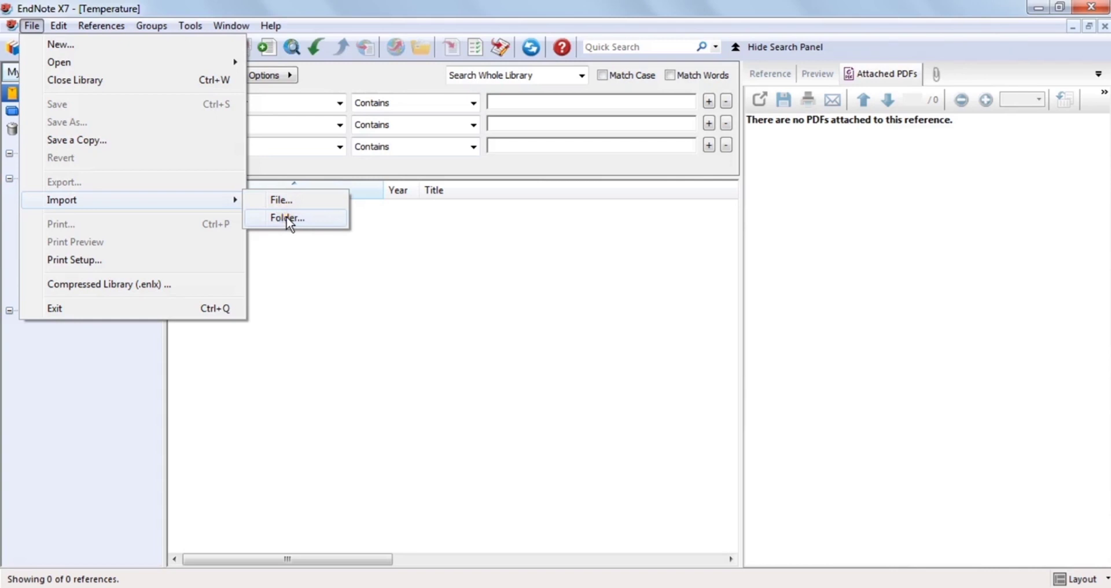
{"action": "left_click", "coordinate": [283, 199]}
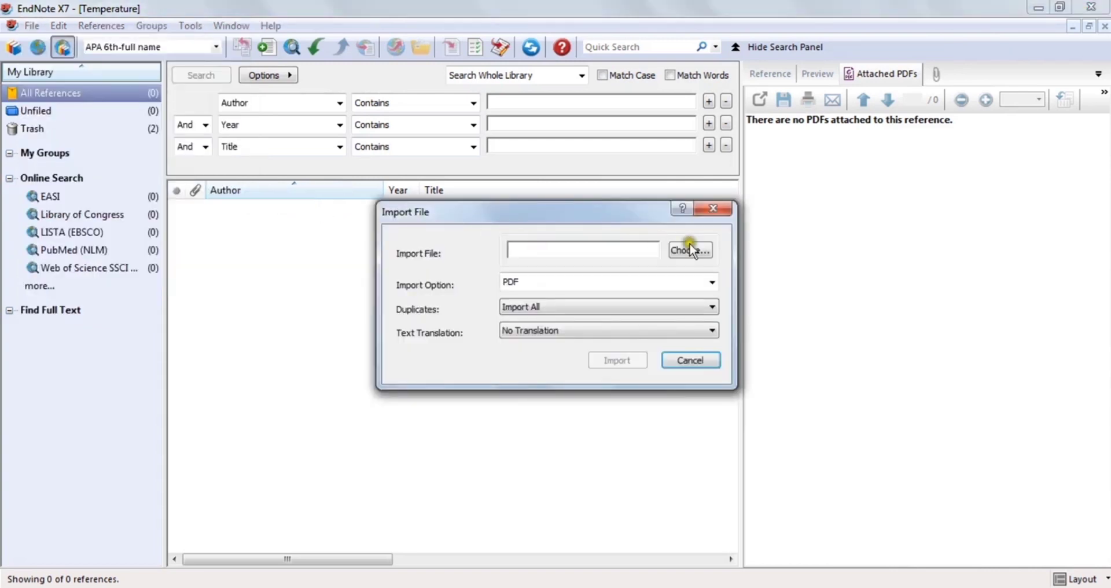
{"action": "left_click", "coordinate": [702, 250]}
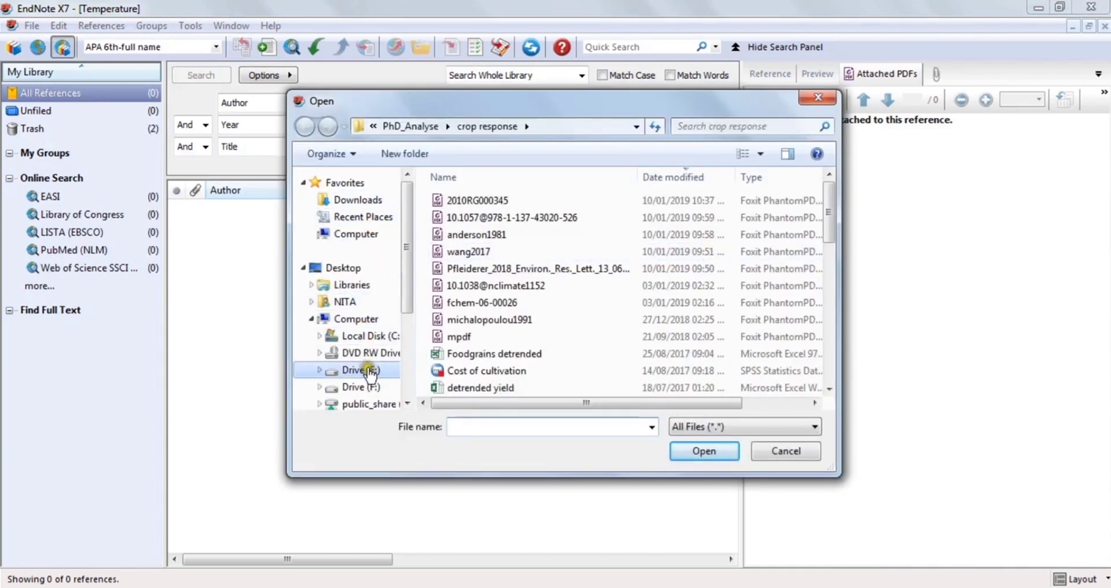
{"action": "left_click", "coordinate": [382, 369]}
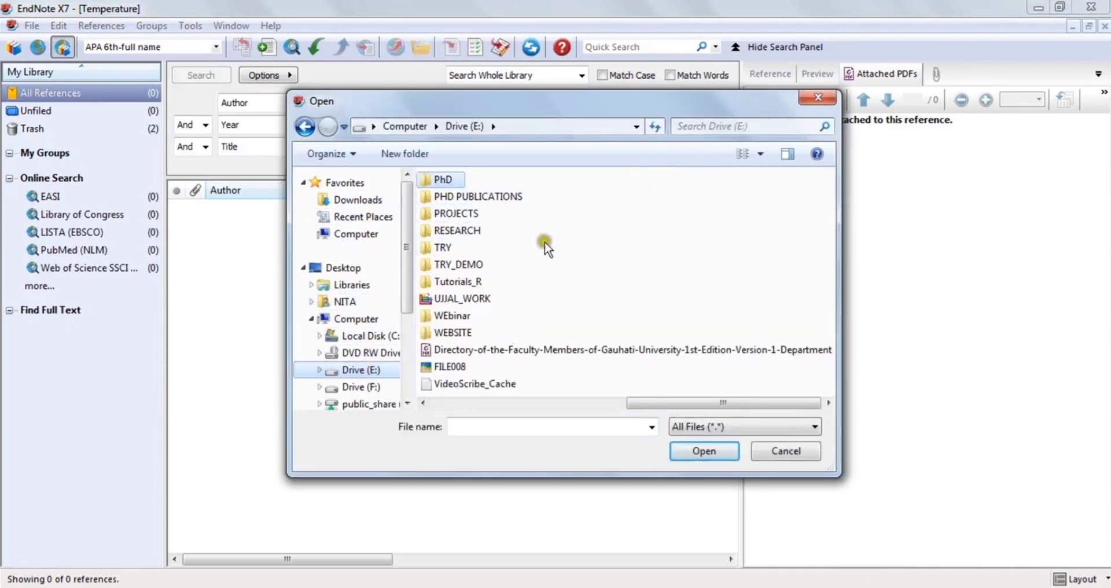
{"action": "left_click_drag", "start_coordinate": [707, 402], "coordinate": [495, 404]}
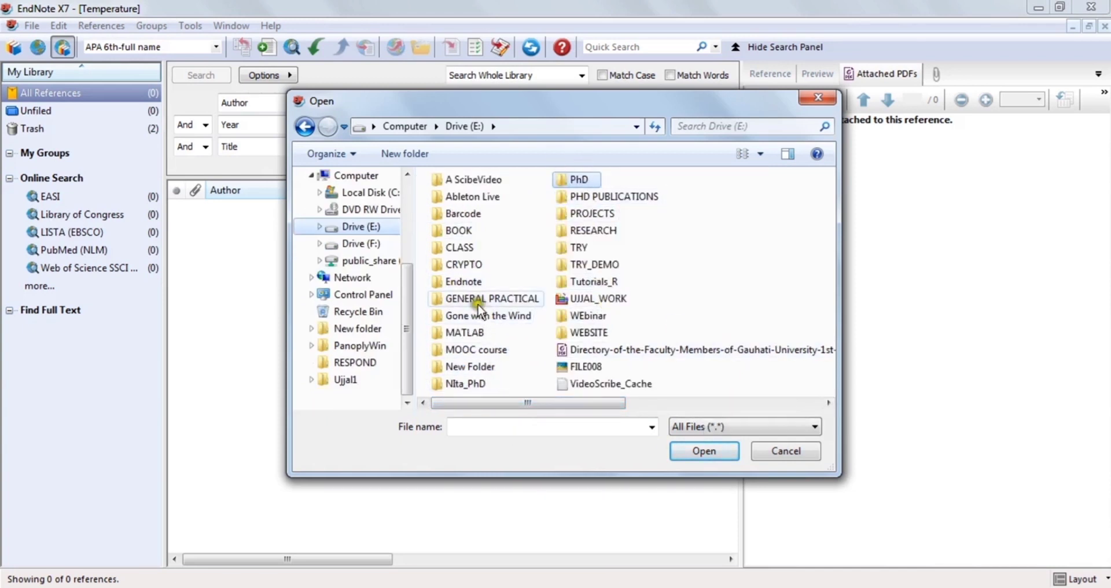
{"action": "double_click", "coordinate": [463, 281]}
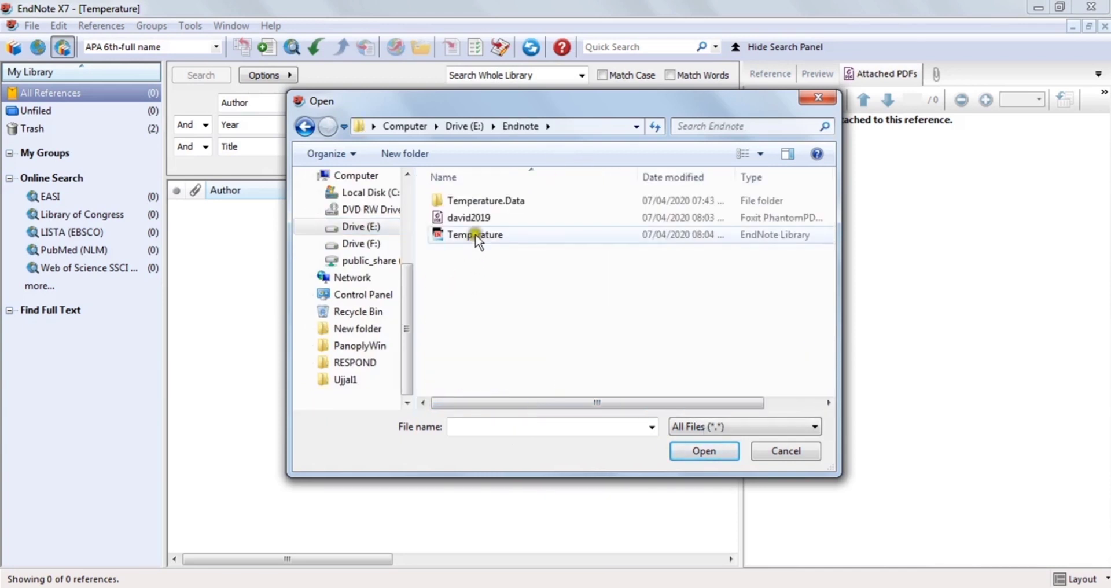
{"action": "left_click", "coordinate": [469, 218]}
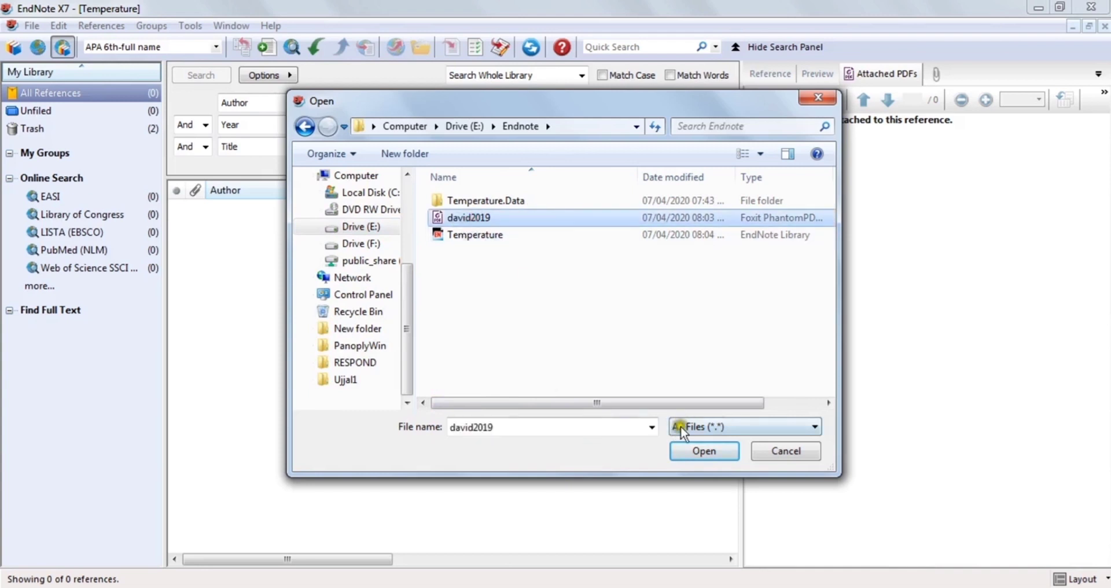
{"action": "left_click", "coordinate": [702, 449]}
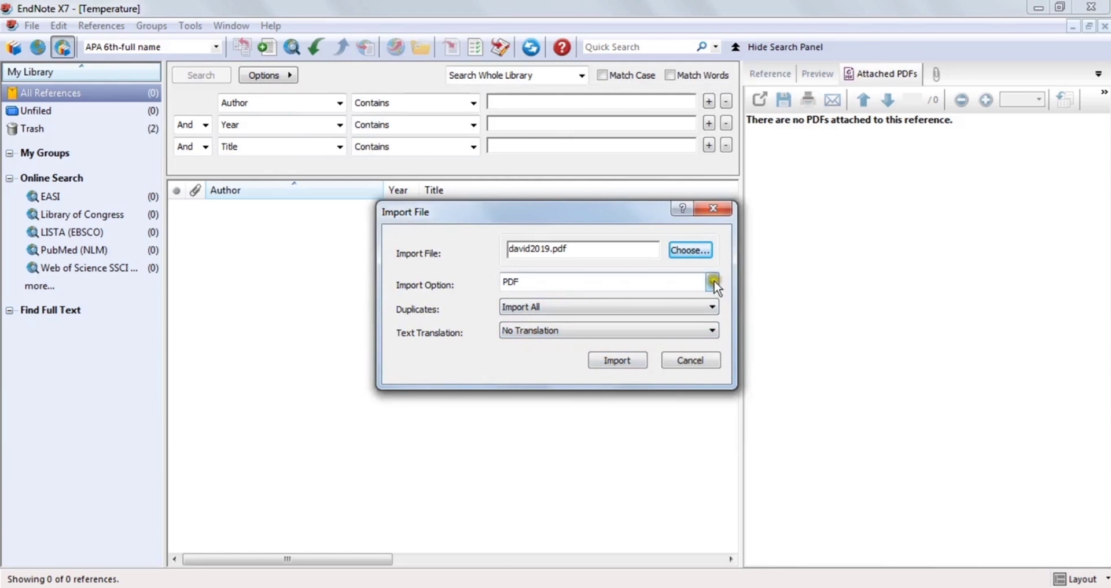
{"action": "left_click", "coordinate": [713, 283]}
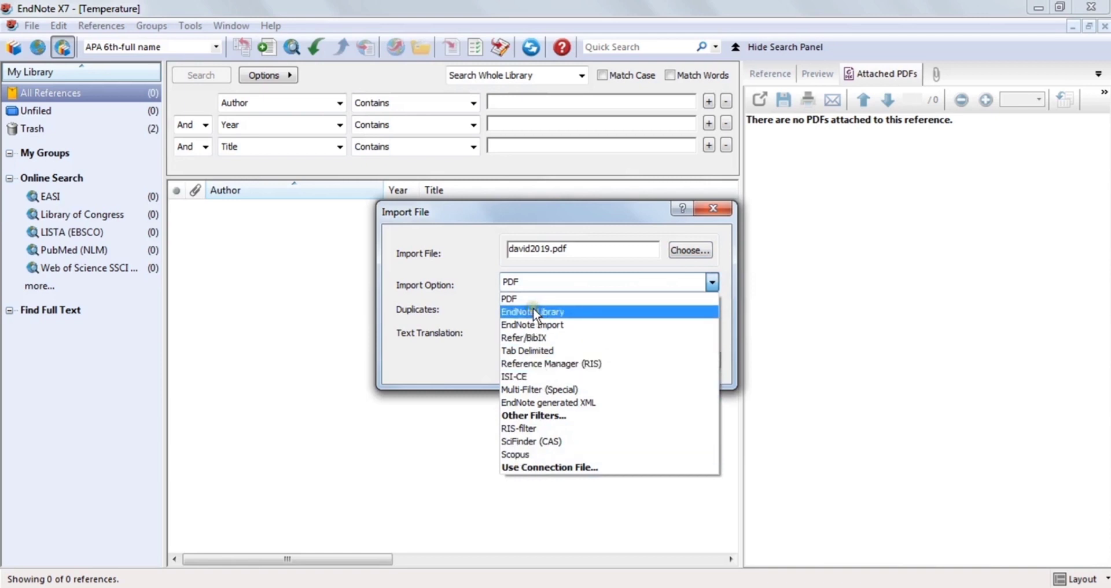
{"action": "left_click", "coordinate": [643, 210]}
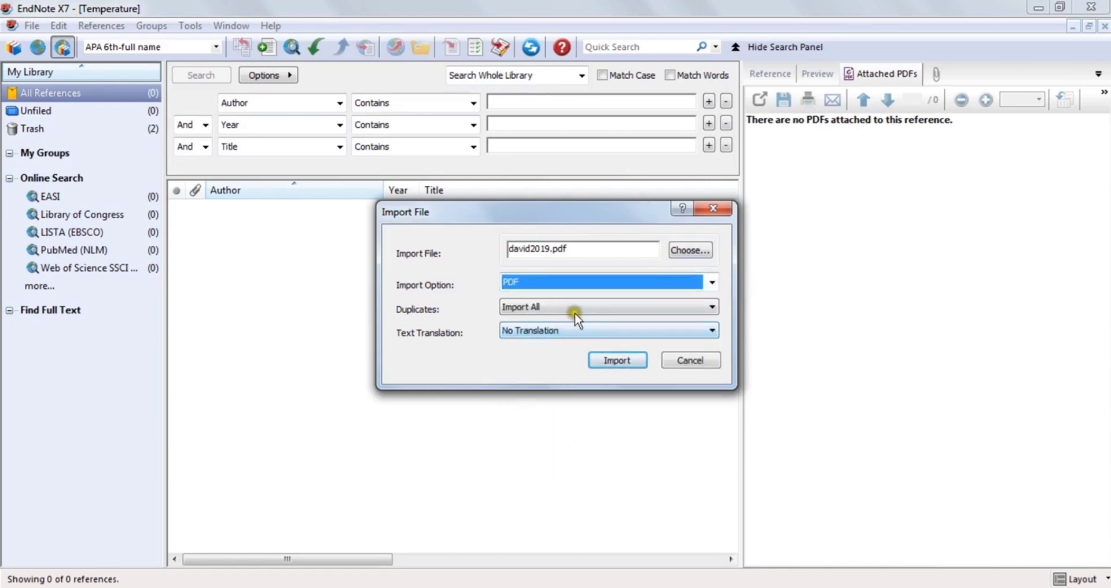
- Import david2019.pdf, keeping Import All for duplicates and No Translation for the text
{"action": "left_click", "coordinate": [552, 307]}
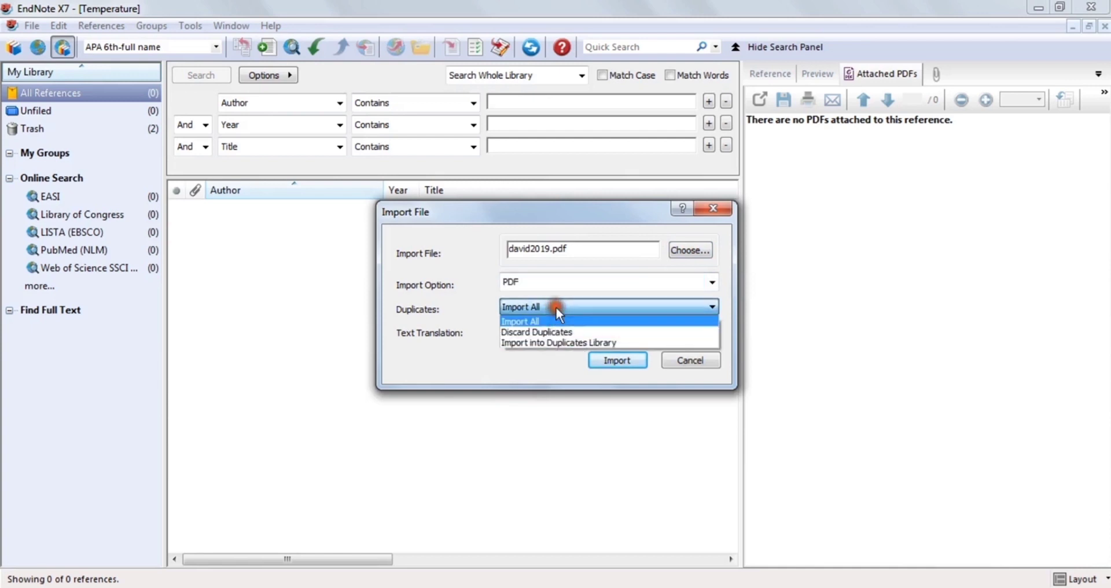
{"action": "left_click", "coordinate": [528, 342]}
{"action": "left_click", "coordinate": [444, 283]}
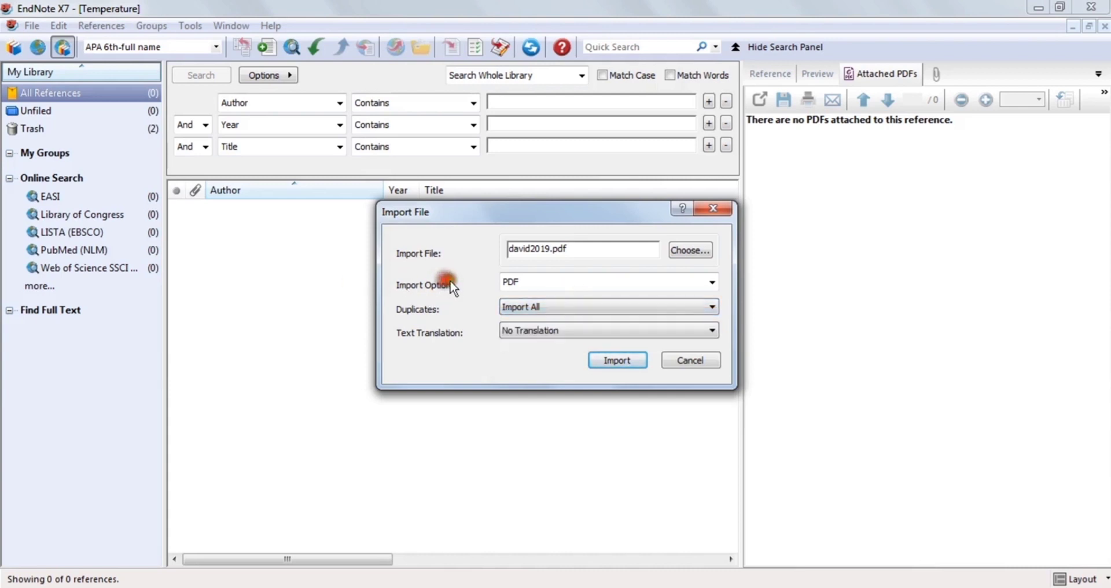
{"action": "left_click", "coordinate": [628, 359]}
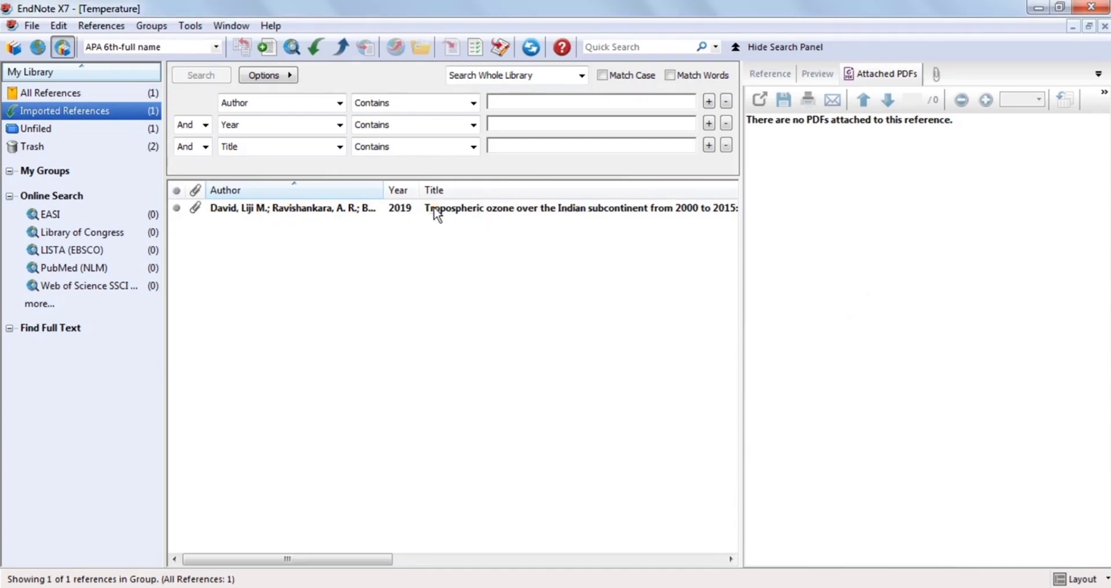
- Select the imported 2019 reference, view its attached PDF at 125% in a wider pane, and look through the first page
{"action": "left_click", "coordinate": [527, 210]}
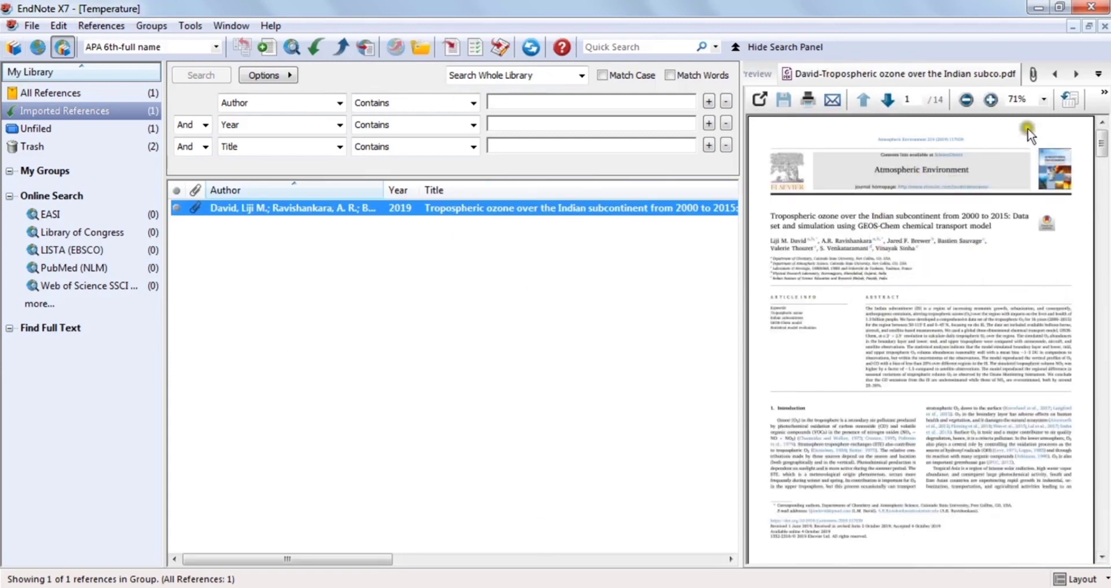
{"action": "left_click", "coordinate": [1042, 102]}
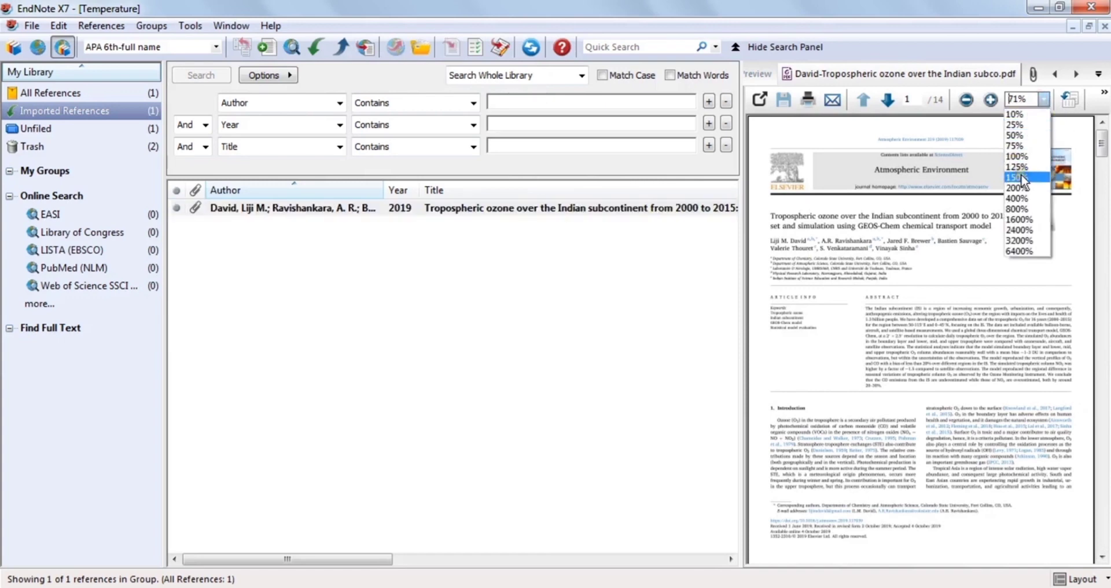
{"action": "left_click", "coordinate": [1018, 167]}
{"action": "left_click_drag", "start_coordinate": [926, 557], "coordinate": [881, 559]}
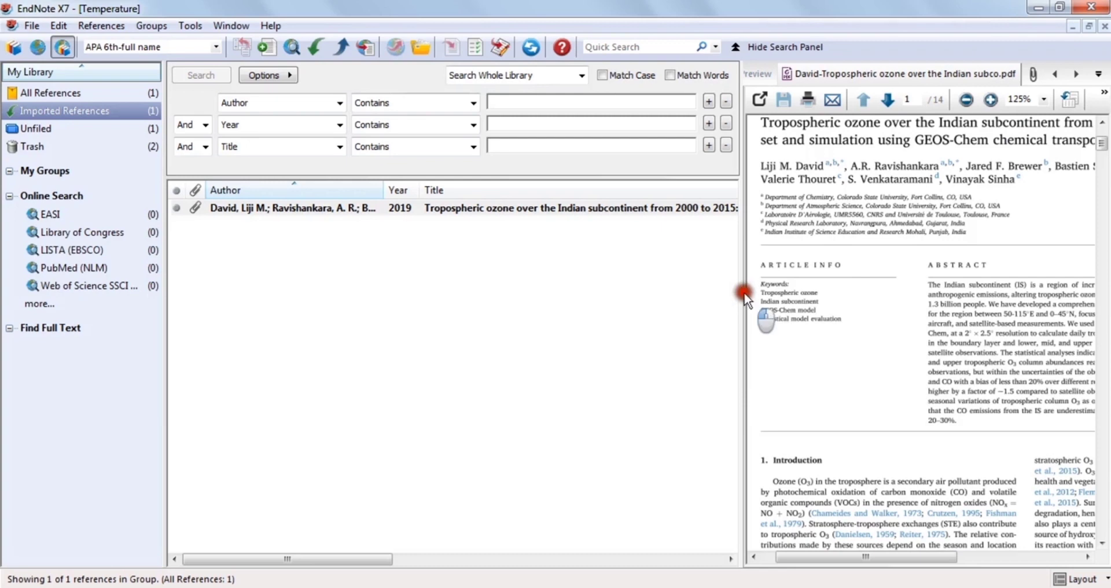
{"action": "left_click_drag", "start_coordinate": [742, 292], "coordinate": [591, 298]}
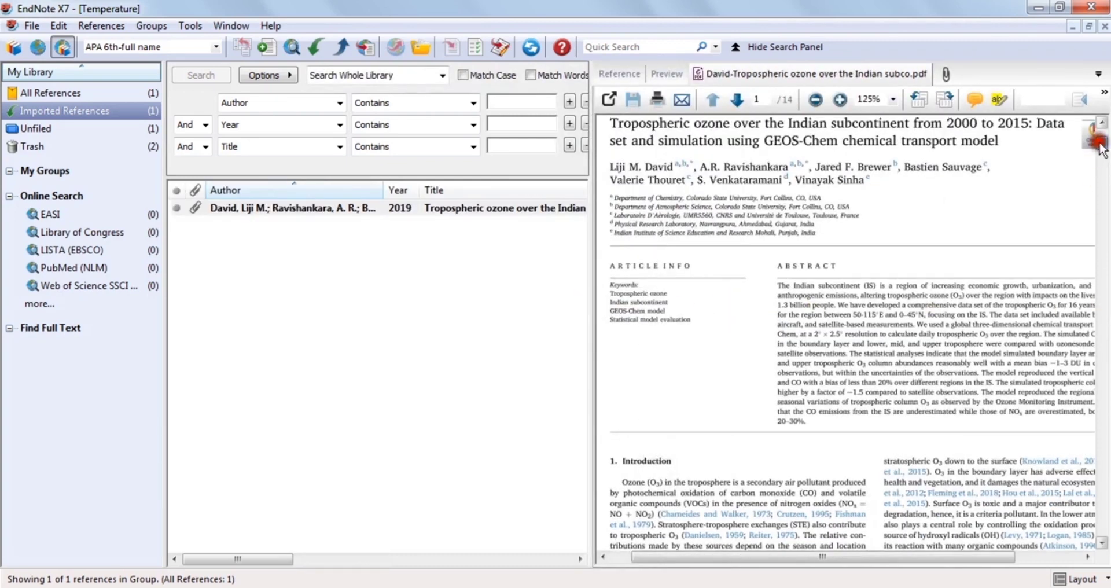
{"action": "left_click_drag", "start_coordinate": [1098, 143], "coordinate": [1103, 122]}
{"action": "scroll", "coordinate": [877, 409], "scroll_direction": "down", "scroll_amount": 5}
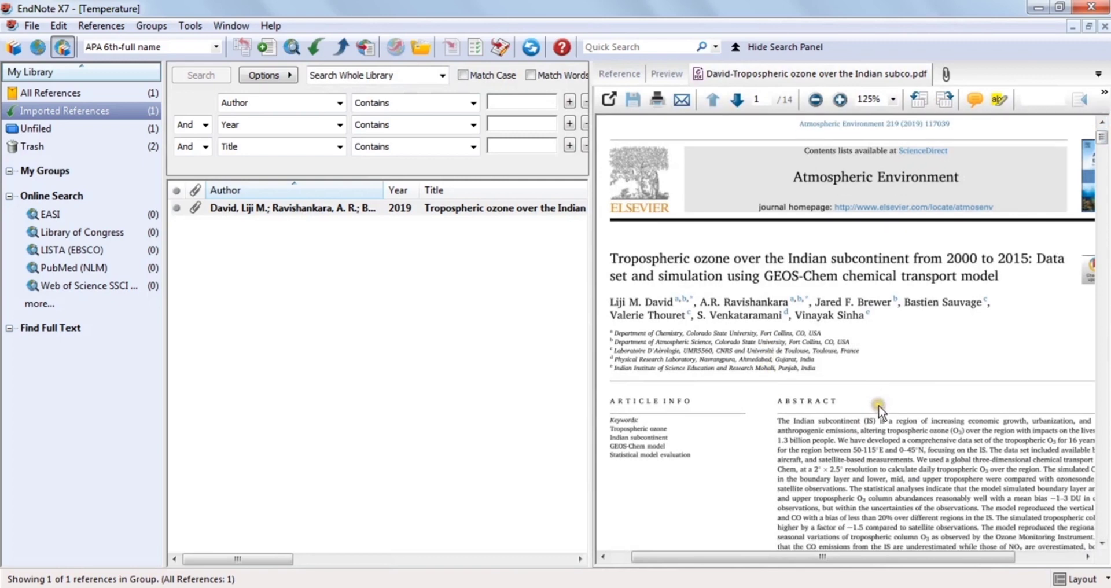
{"action": "scroll", "coordinate": [871, 399], "scroll_direction": "up", "scroll_amount": 2}
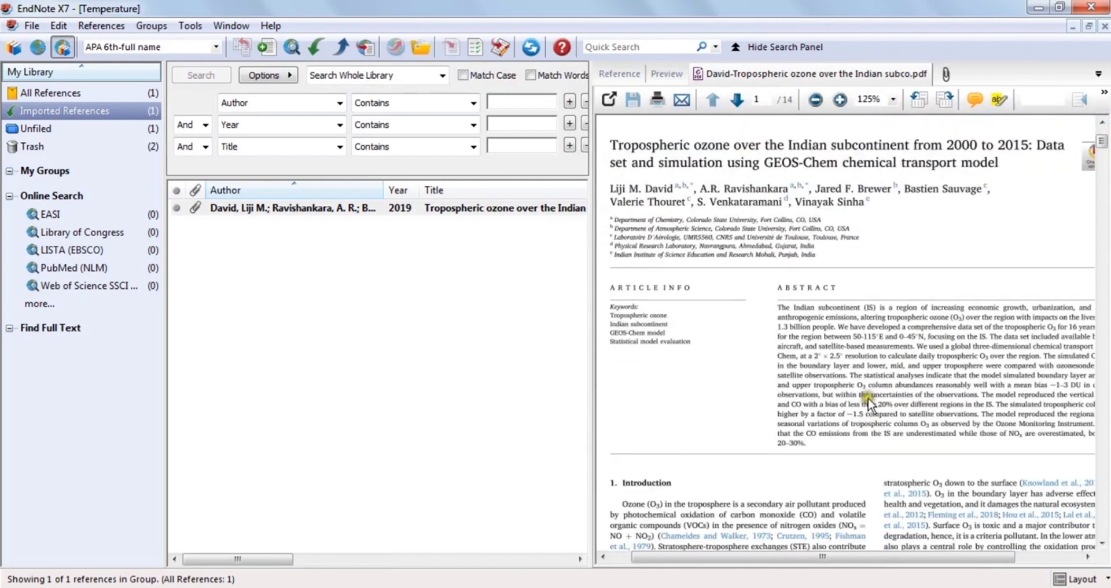
{"action": "mouse_move", "coordinate": [1098, 140]}
{"action": "left_mouse_down"}
{"action": "mouse_move", "coordinate": [1095, 191]}
{"action": "mouse_move", "coordinate": [1099, 120]}
{"action": "left_mouse_up"}
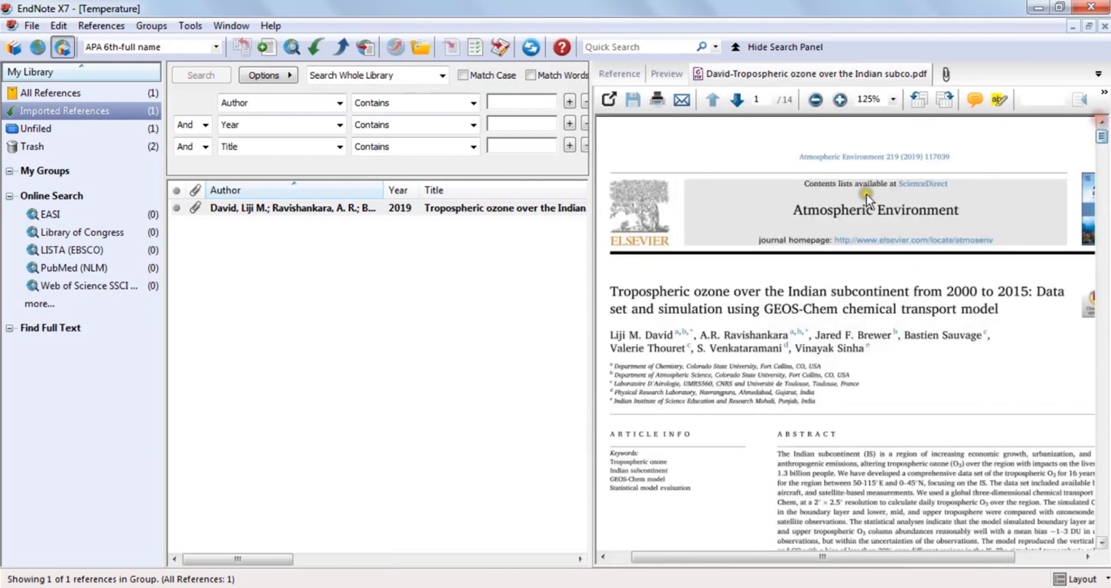
- Open the attached PDF in Foxit PhantomPDF, look through its pages, and return to EndNote
{"action": "right_click", "coordinate": [715, 197]}
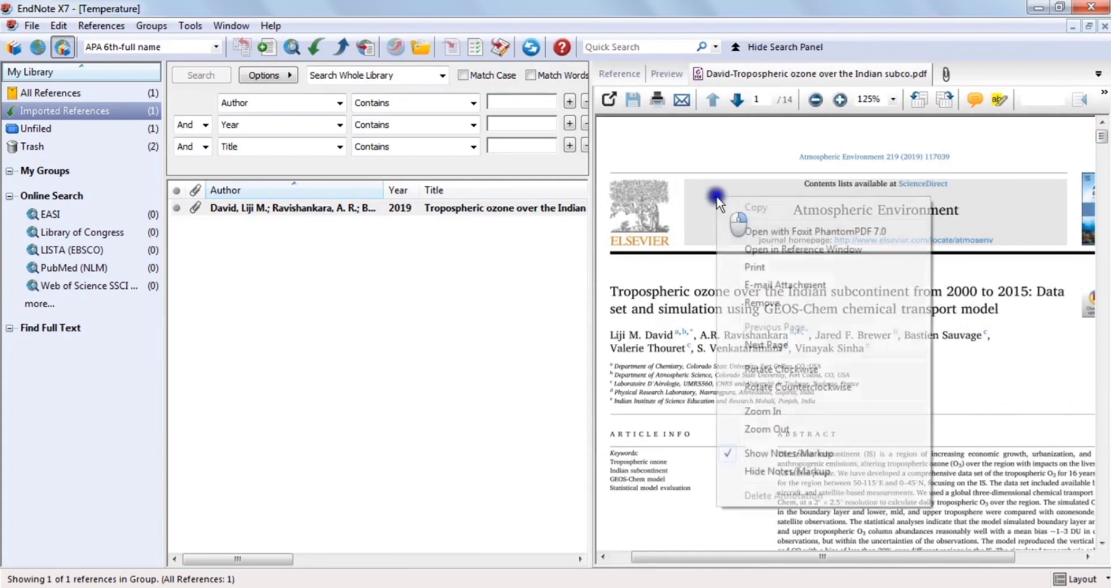
{"action": "left_click", "coordinate": [774, 233]}
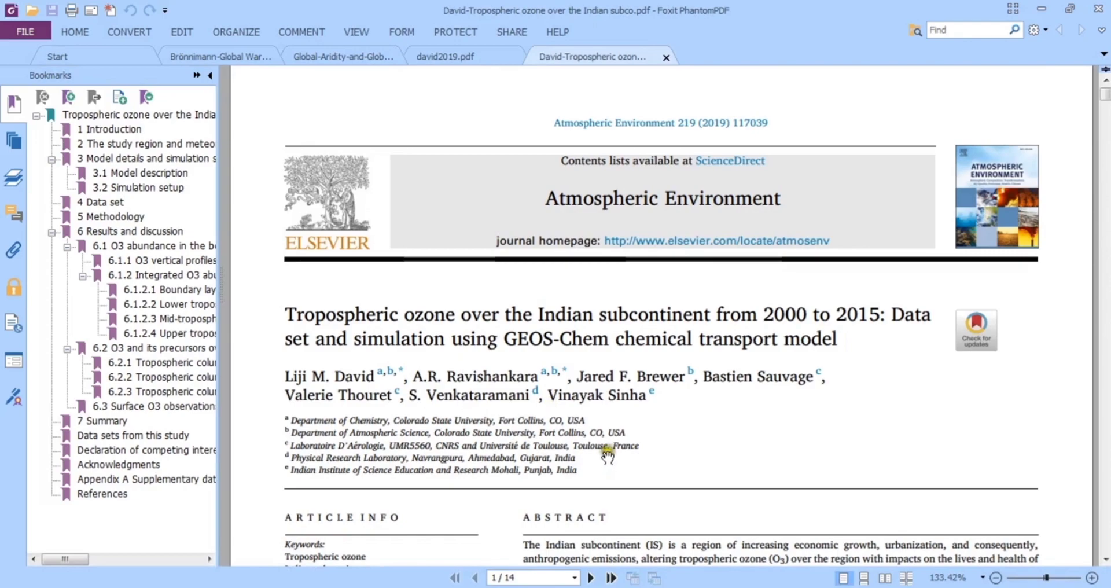
{"action": "scroll", "coordinate": [605, 449], "scroll_direction": "down", "scroll_amount": 15}
{"action": "scroll", "coordinate": [611, 449], "scroll_direction": "down", "scroll_amount": 20}
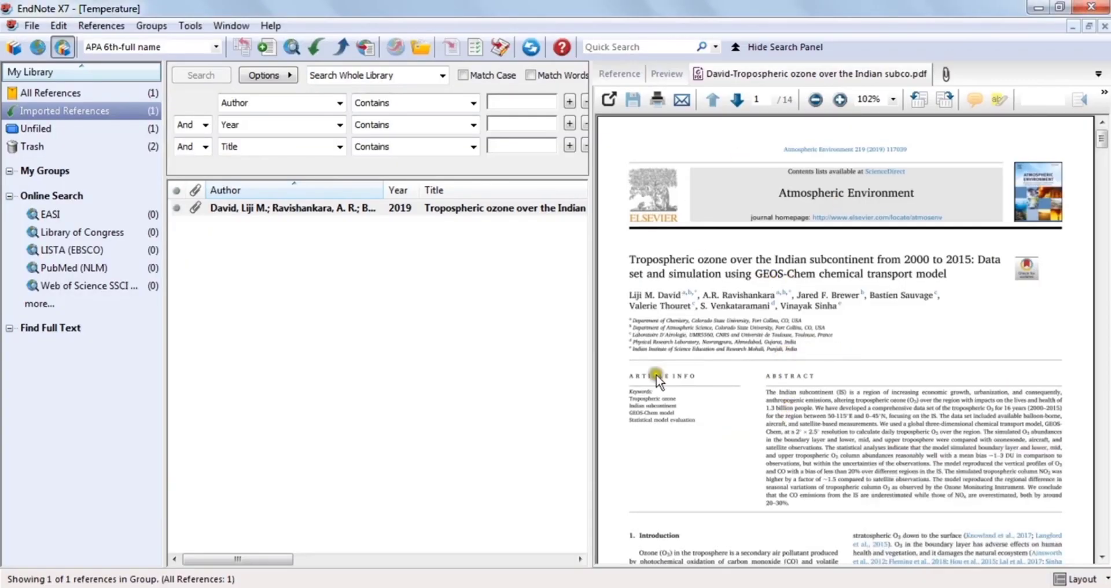
- Narrow the PDF pane and review the reference's author, year, title, journal, volume and pages fields
{"action": "left_click", "coordinate": [537, 207]}
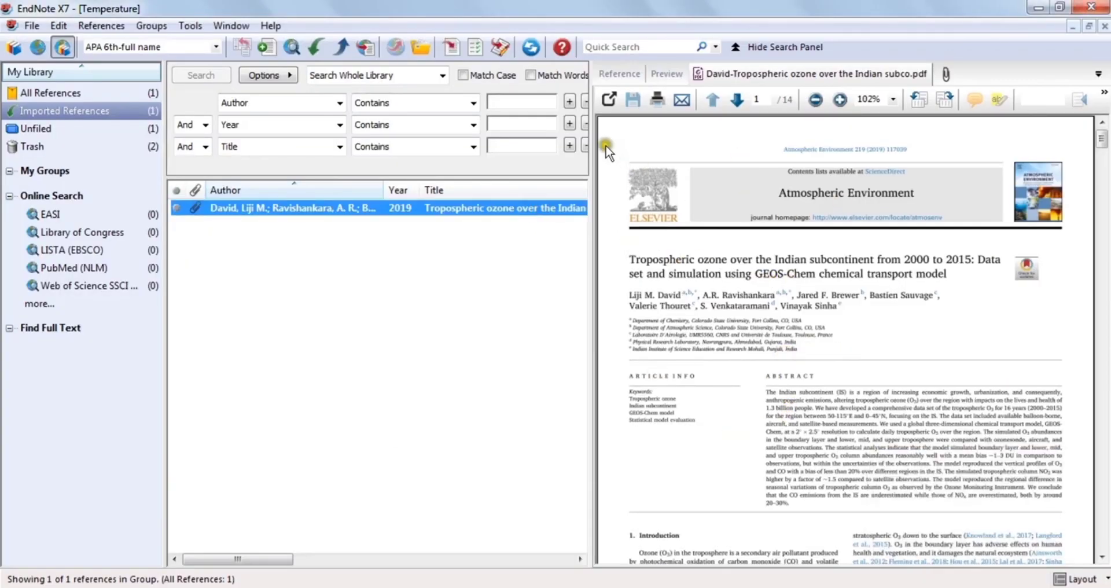
{"action": "left_click_drag", "start_coordinate": [588, 159], "coordinate": [674, 172]}
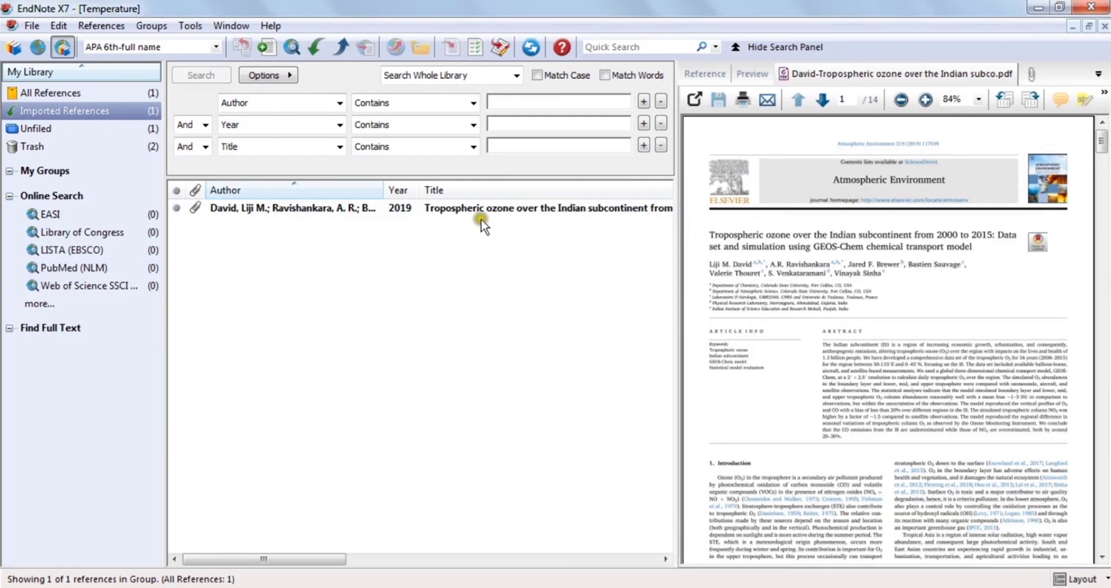
{"action": "left_click", "coordinate": [366, 208]}
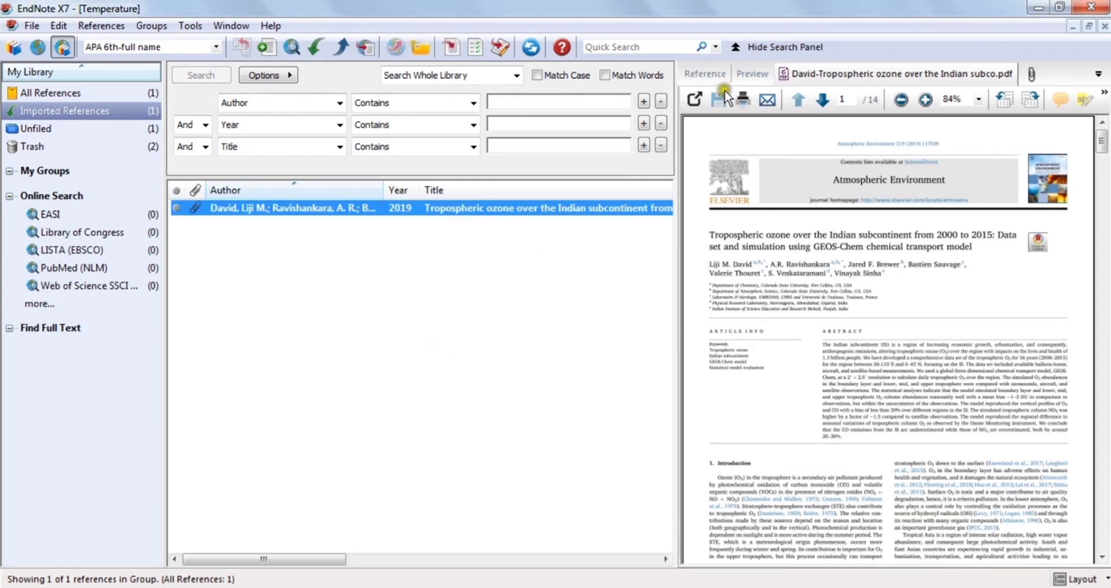
{"action": "left_click", "coordinate": [707, 74]}
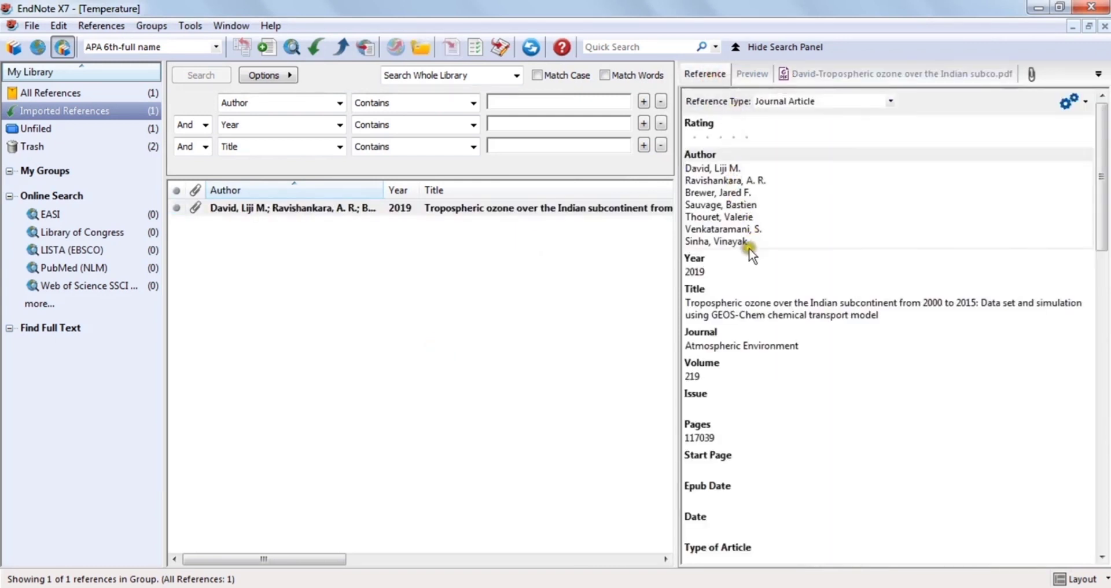
{"action": "left_click_drag", "start_coordinate": [748, 246], "coordinate": [684, 162]}
{"action": "left_click", "coordinate": [816, 207]}
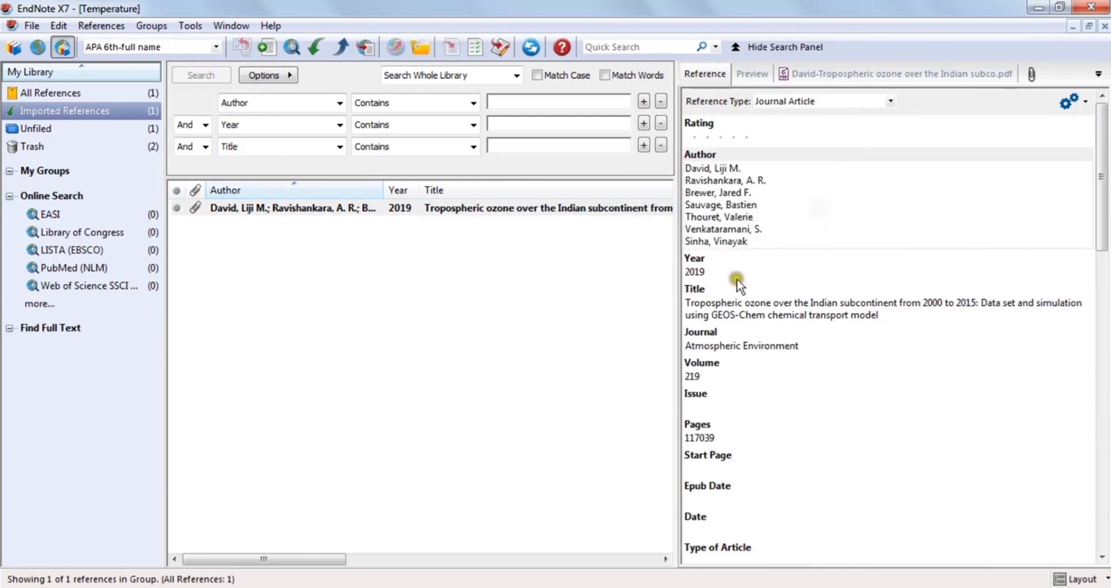
{"action": "left_click", "coordinate": [717, 275]}
{"action": "left_click", "coordinate": [730, 304]}
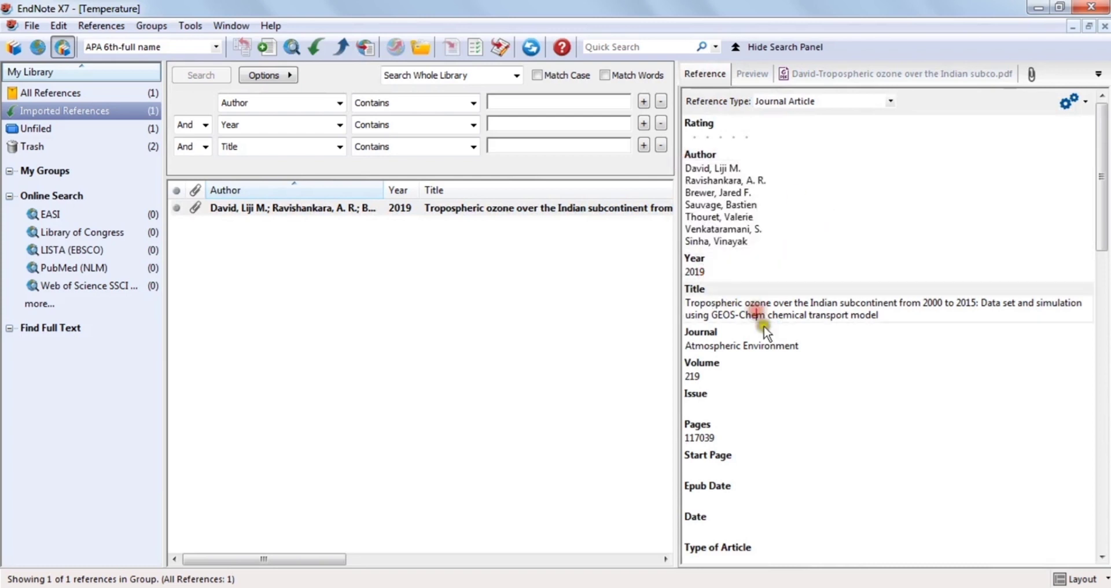
{"action": "left_click", "coordinate": [742, 347]}
{"action": "left_click", "coordinate": [724, 375]}
{"action": "left_click", "coordinate": [735, 438]}
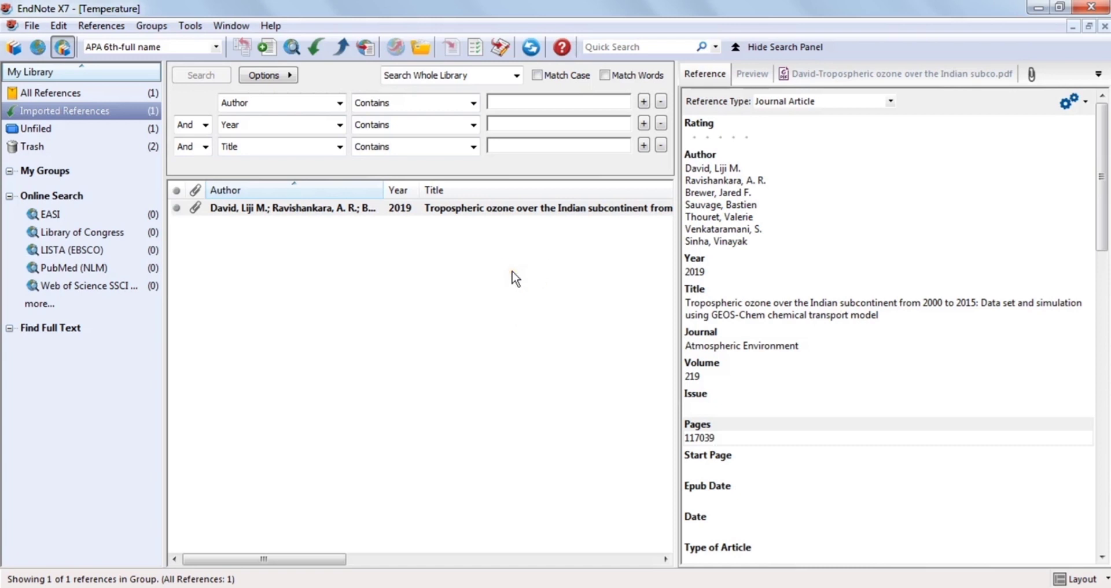
{"action": "left_click", "coordinate": [573, 298]}
- Set up another file import and browse on drive E to PhD, ANALYSIS_PHD, PhD_Analyse, crop response
{"action": "left_click", "coordinate": [30, 25]}
{"action": "mouse_move", "coordinate": [58, 25]}
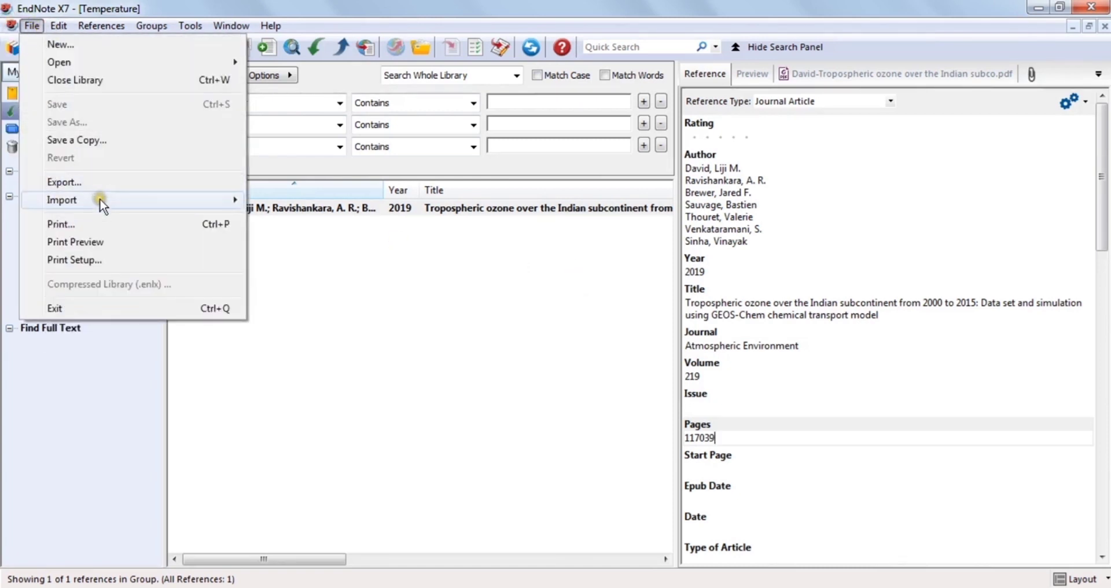
{"action": "mouse_move", "coordinate": [99, 199]}
{"action": "left_click", "coordinate": [278, 202]}
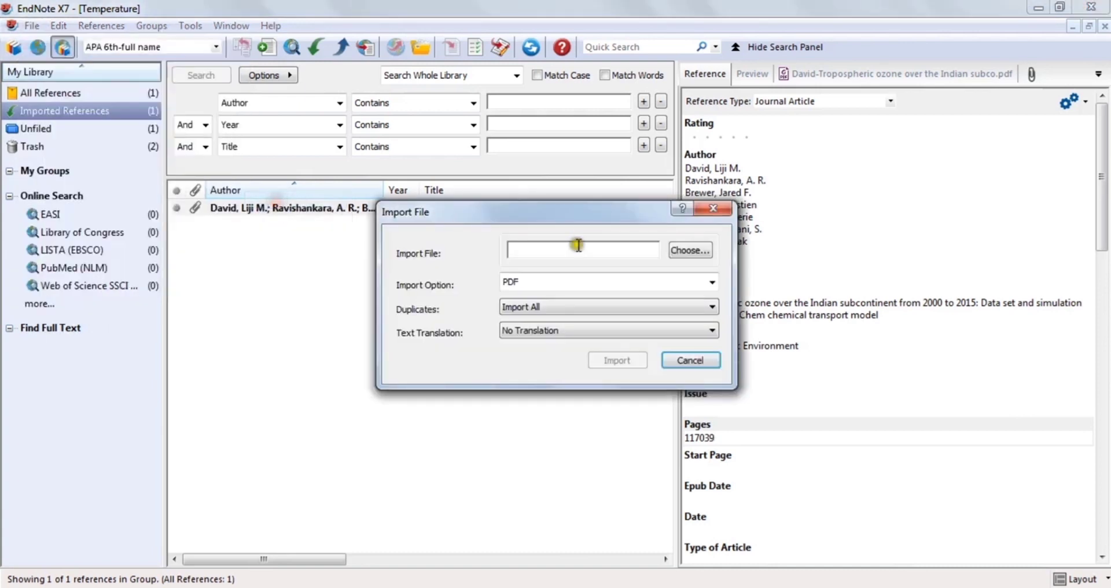
{"action": "left_click", "coordinate": [688, 247]}
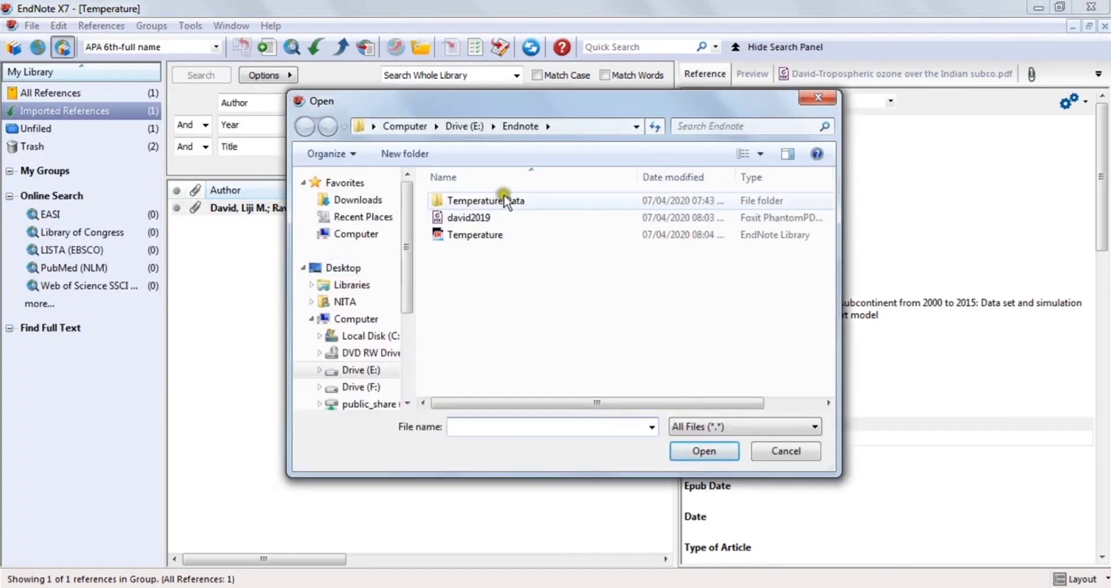
{"action": "left_click", "coordinate": [463, 125]}
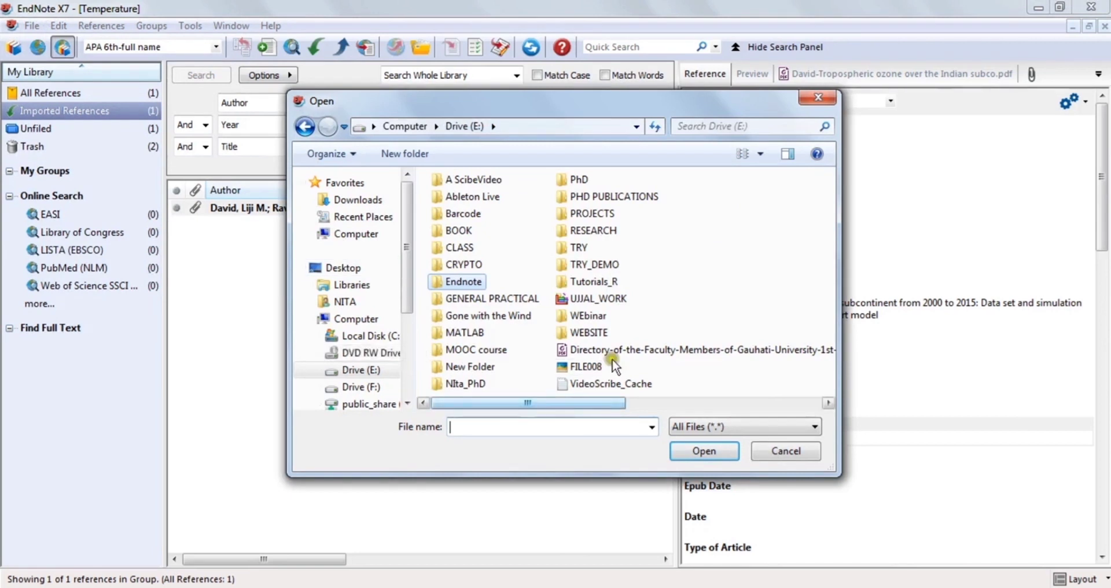
{"action": "left_click", "coordinate": [576, 186]}
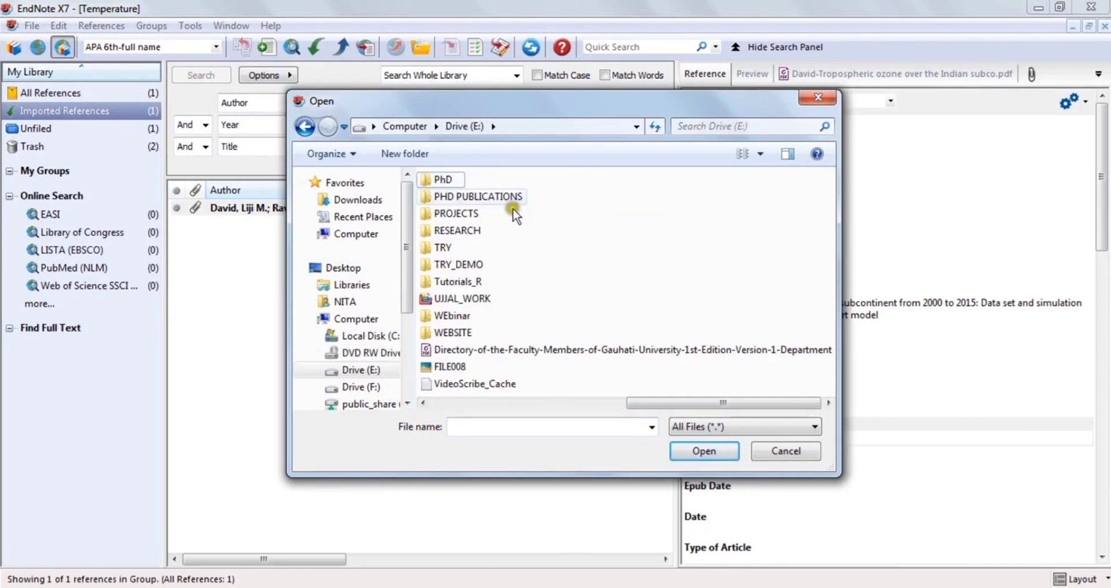
{"action": "double_click", "coordinate": [435, 178]}
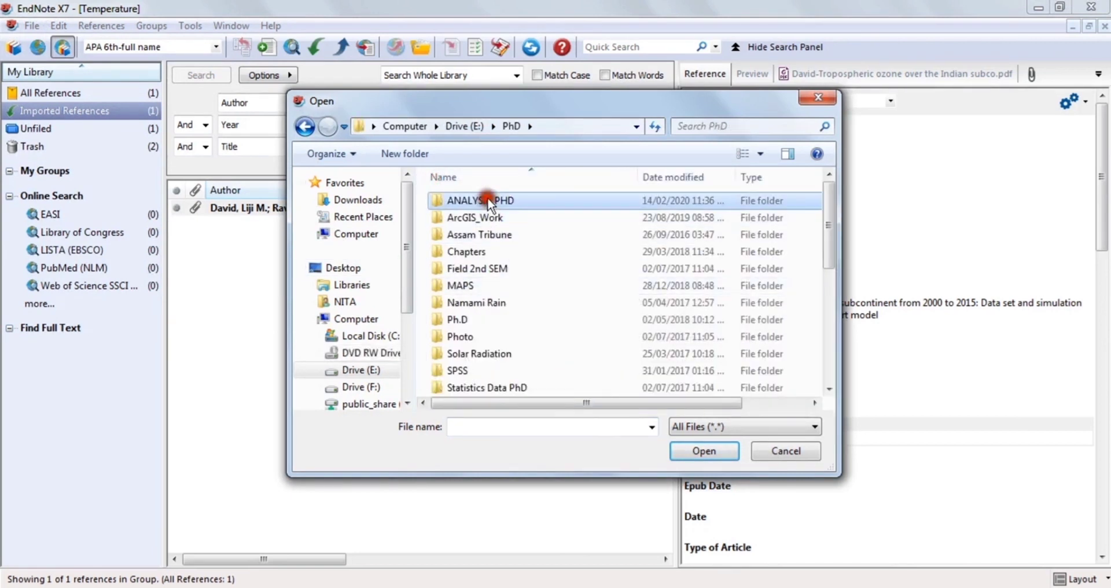
{"action": "double_click", "coordinate": [514, 199]}
{"action": "double_click", "coordinate": [477, 285]}
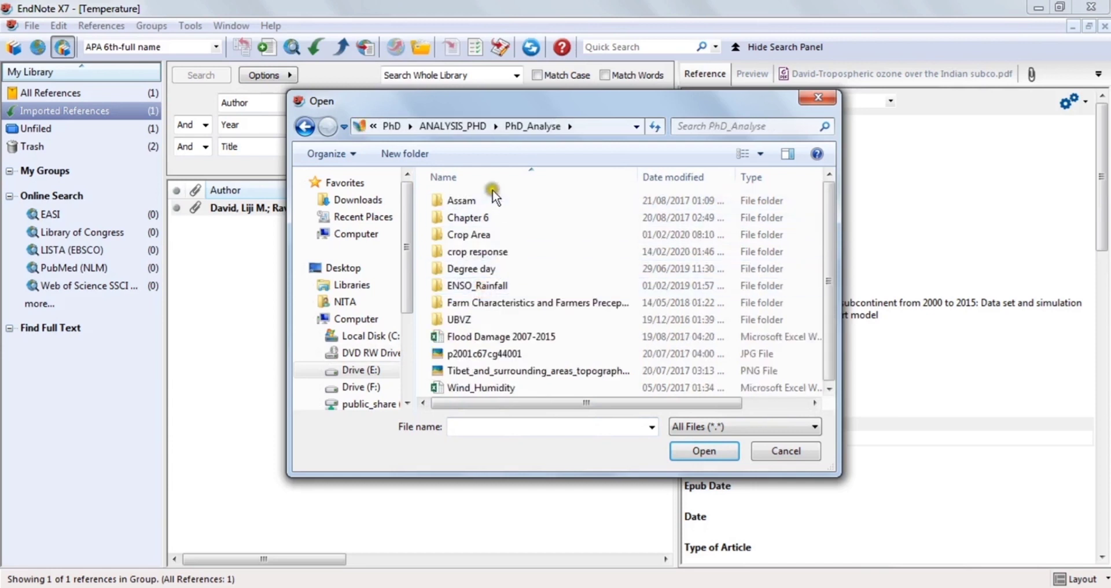
{"action": "double_click", "coordinate": [477, 253]}
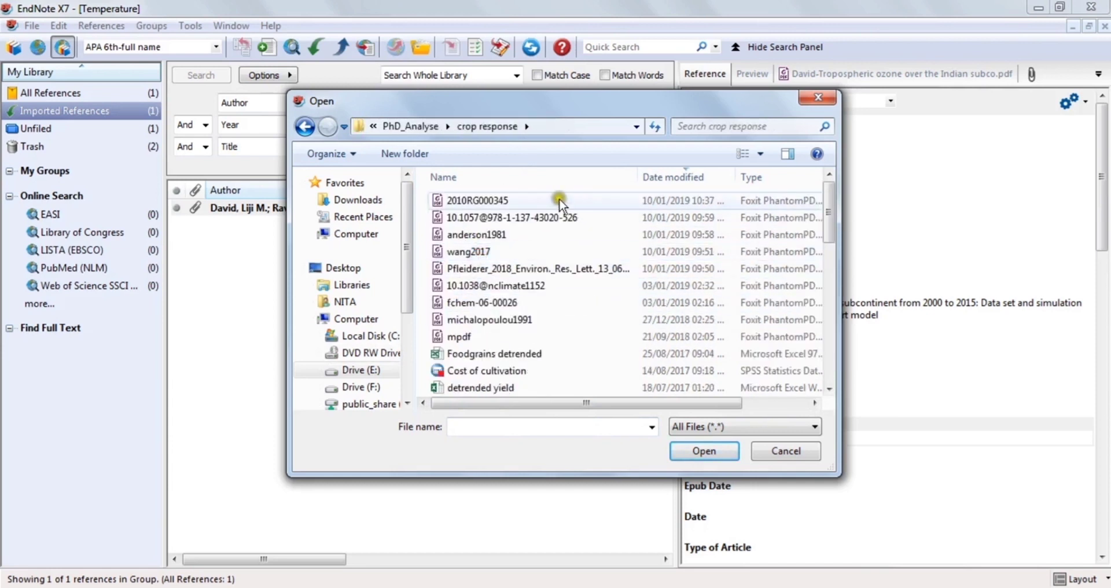
- Choose Global-Aridity-and-Global-PET-Methodology from the crop response folder and import it with the PDF option, Import All and No Translation
{"action": "left_click", "coordinate": [496, 320]}
{"action": "scroll", "coordinate": [496, 318], "scroll_direction": "down", "scroll_amount": 1}
{"action": "scroll", "coordinate": [496, 311], "scroll_direction": "down", "scroll_amount": 6}
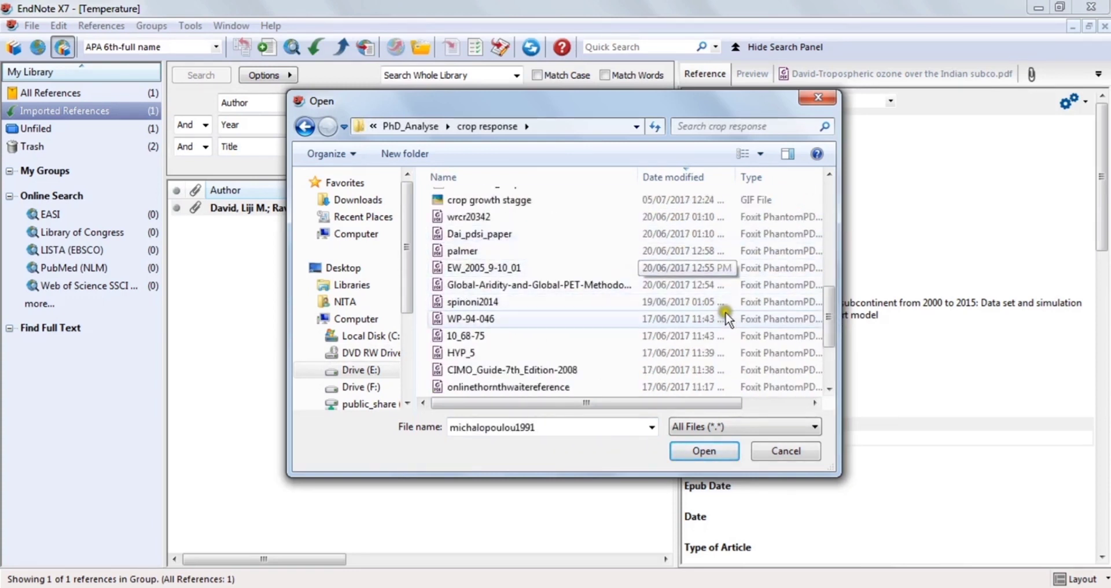
{"action": "left_click", "coordinate": [485, 287]}
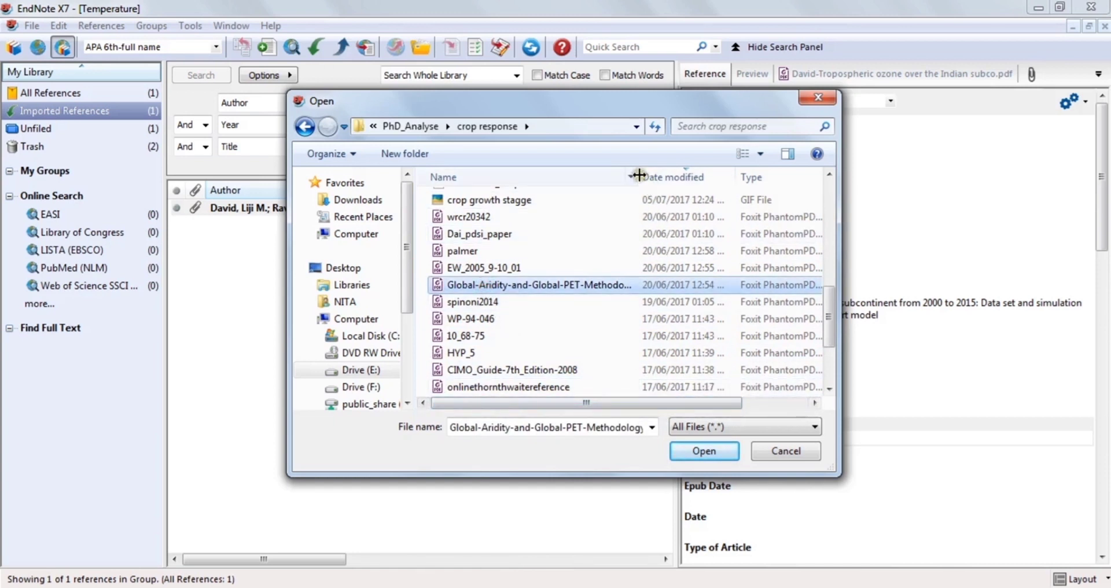
{"action": "left_click_drag", "start_coordinate": [645, 184], "coordinate": [668, 202]}
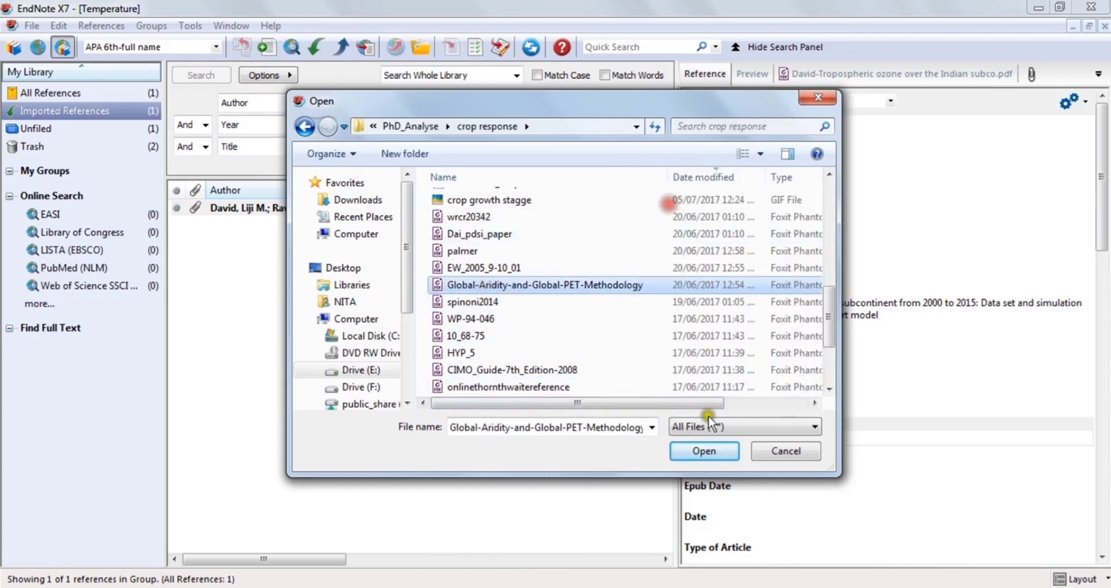
{"action": "left_click", "coordinate": [704, 450]}
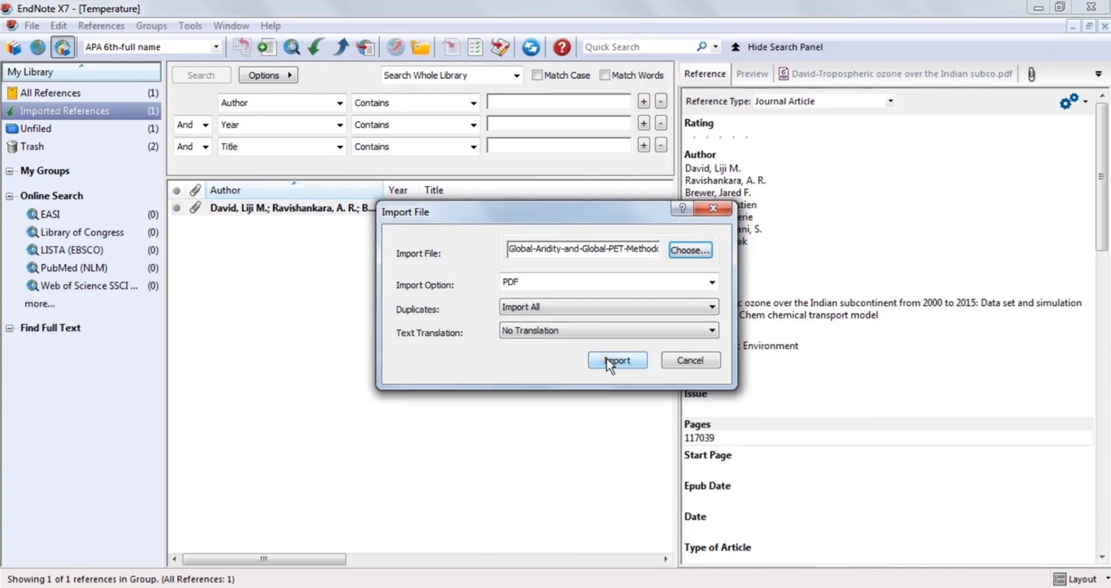
{"action": "left_click", "coordinate": [606, 359]}
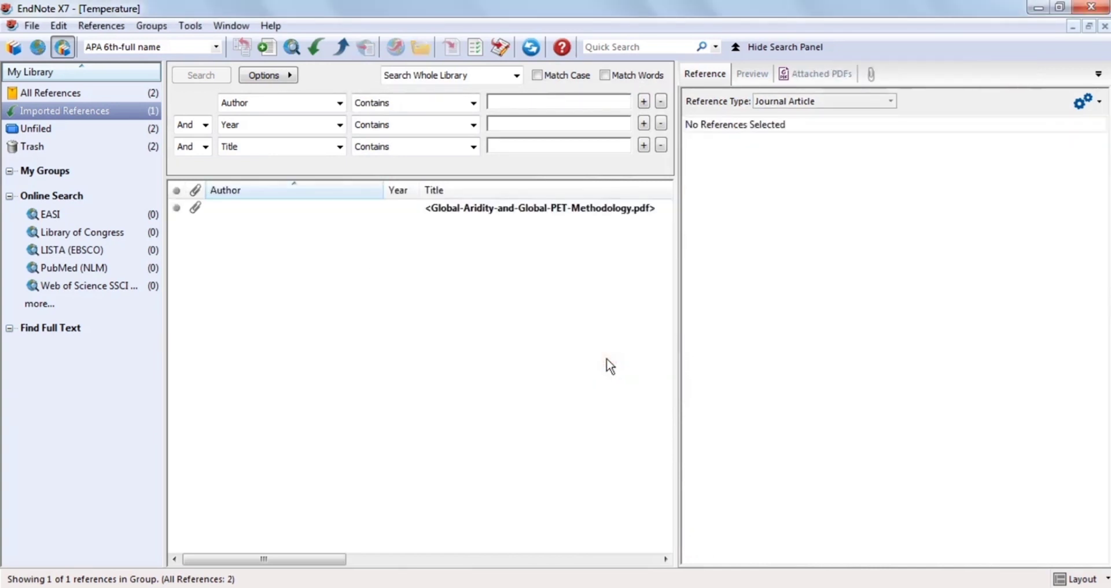
- Select the Global-Aridity-and-Global-PET-Methodology.pdf reference and look through its attached PDF
{"action": "left_click", "coordinate": [409, 209]}
{"action": "left_click", "coordinate": [867, 78]}
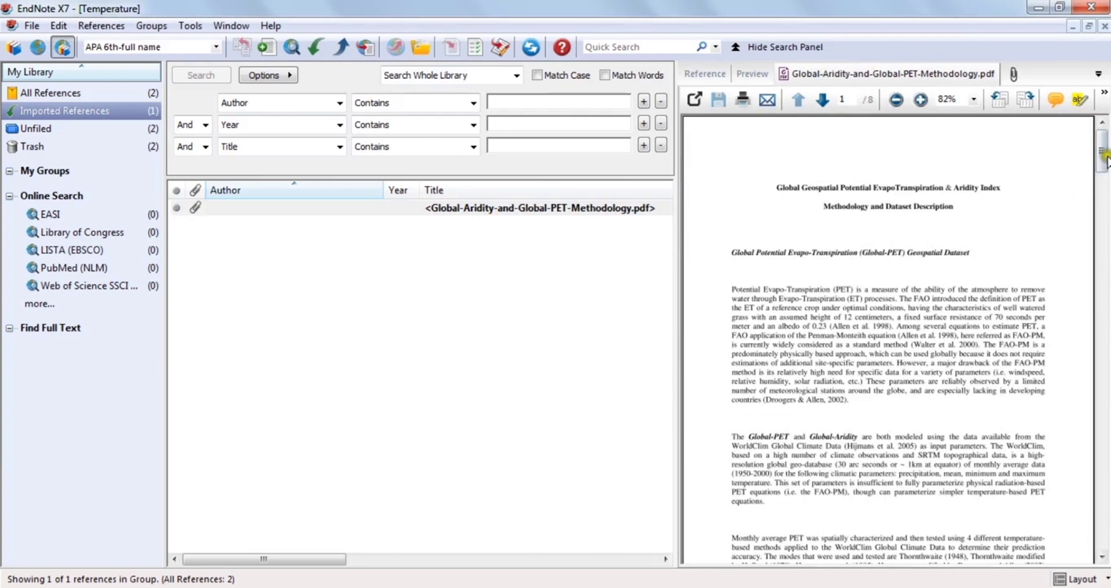
{"action": "mouse_move", "coordinate": [1100, 146]}
{"action": "left_mouse_down"}
{"action": "mouse_move", "coordinate": [1099, 486]}
{"action": "mouse_move", "coordinate": [1082, 151]}
{"action": "mouse_move", "coordinate": [1098, 205]}
{"action": "mouse_move", "coordinate": [1098, 166]}
{"action": "left_mouse_up"}
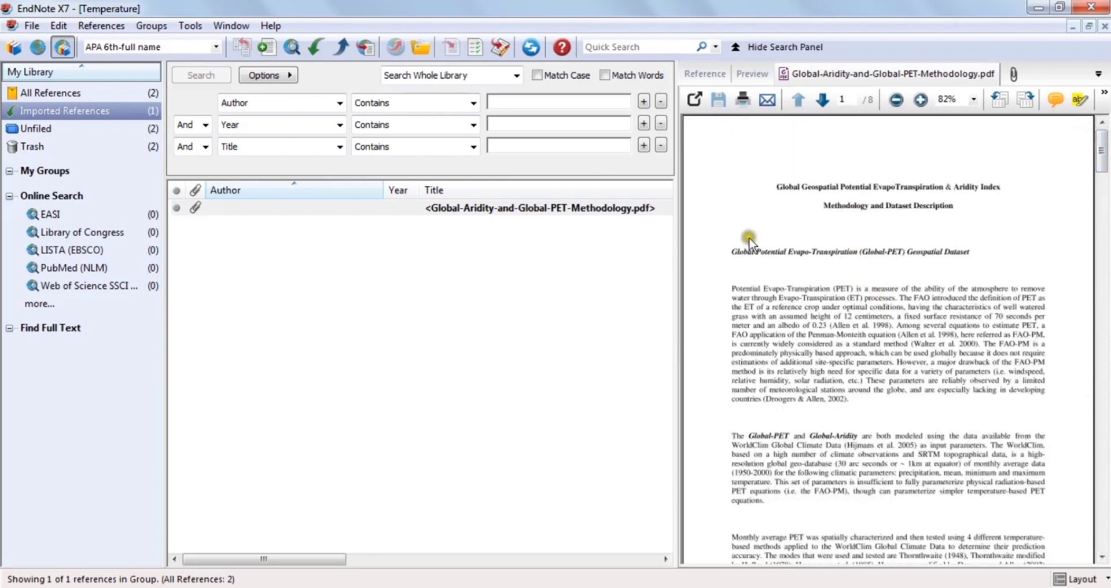
- Review the imported Global-Aridity-and-Global-PET-Methodology.pdf reference's fields, checking its title and bibliographic details
{"action": "left_click", "coordinate": [715, 74]}
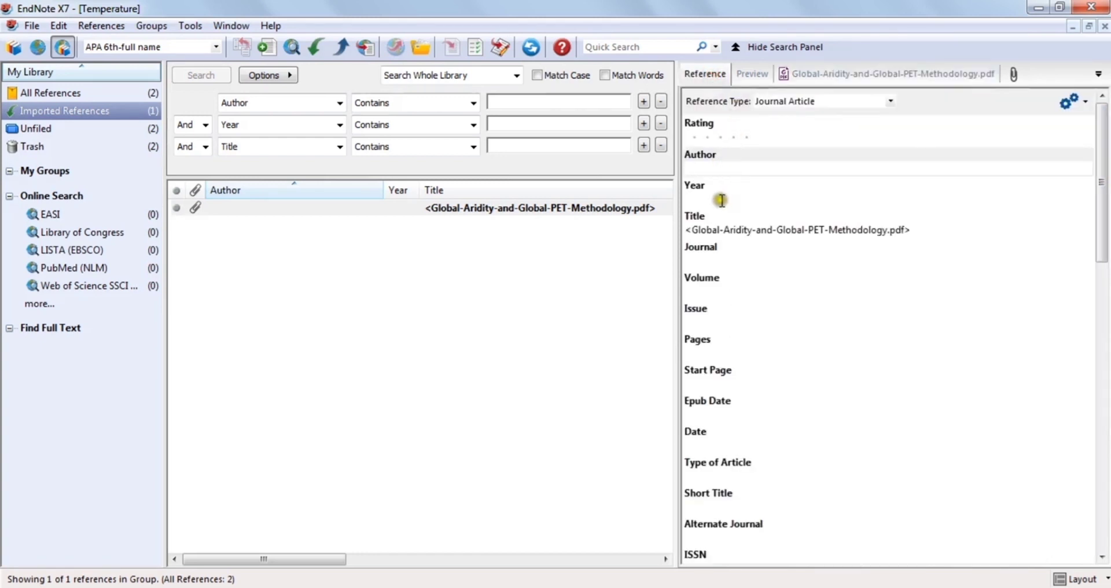
{"action": "left_click_drag", "start_coordinate": [909, 228], "coordinate": [674, 228]}
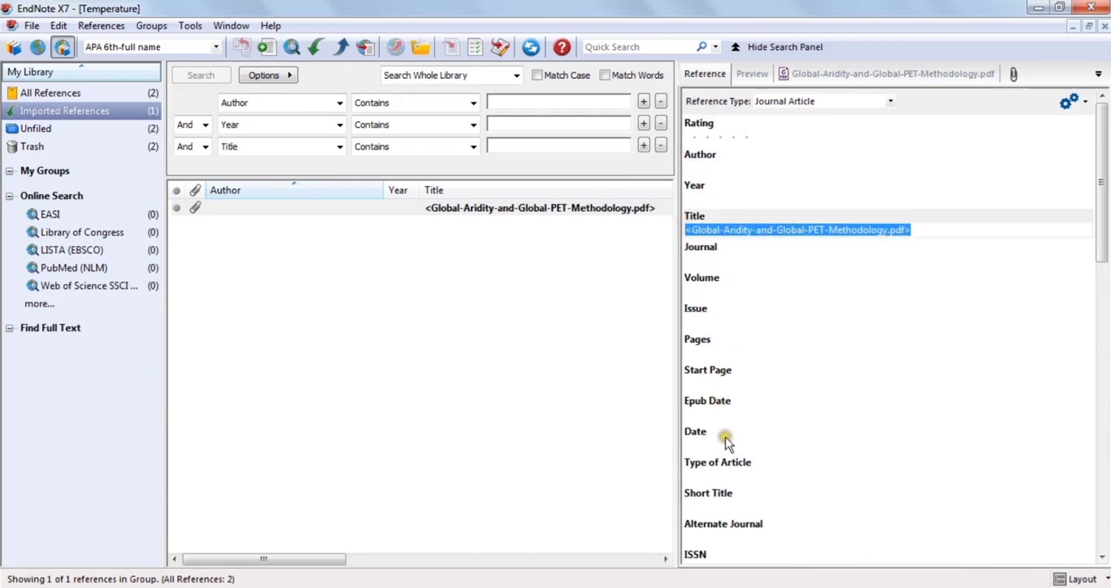
{"action": "left_click", "coordinate": [788, 352]}
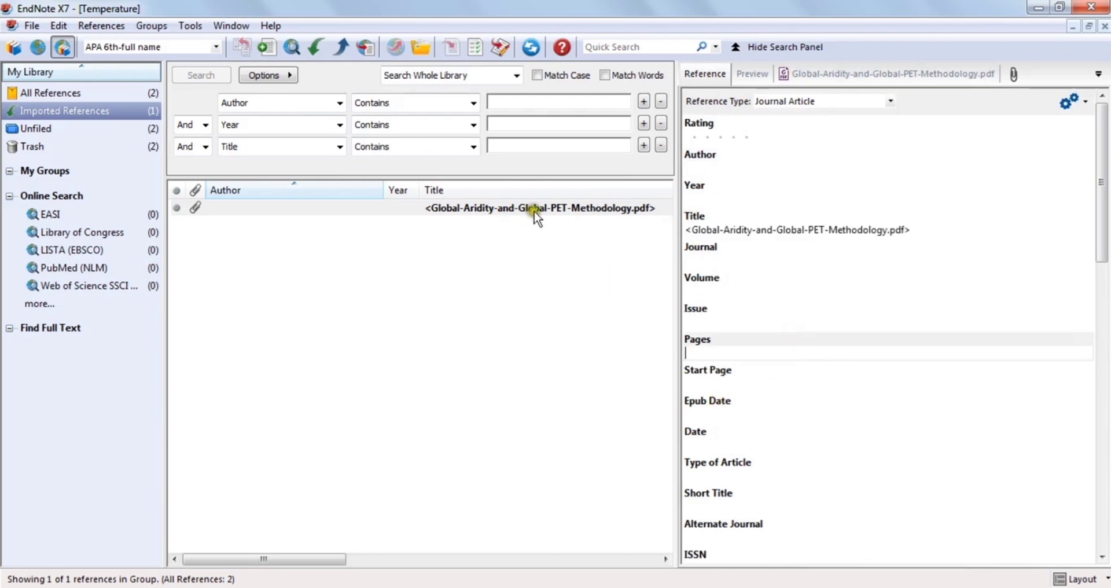
- Copy the heading "Global Geospatial Potential EvapoTranspiration & Aridity Index" from the attached PDF and search Google for it in the browser
{"action": "left_click", "coordinate": [835, 74]}
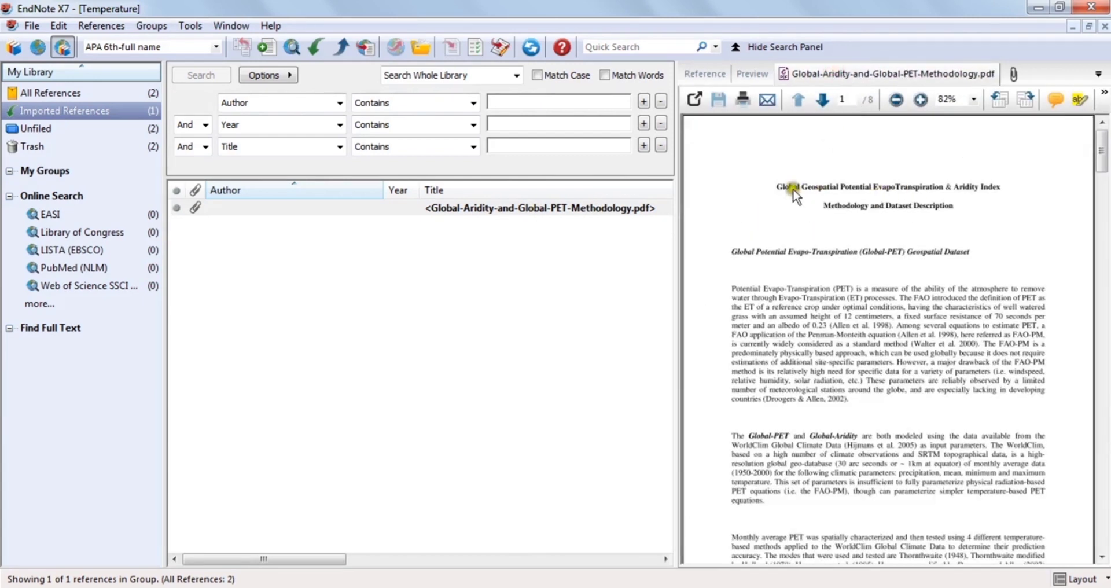
{"action": "left_click_drag", "start_coordinate": [778, 187], "coordinate": [996, 186]}
{"action": "right_click", "coordinate": [993, 186]}
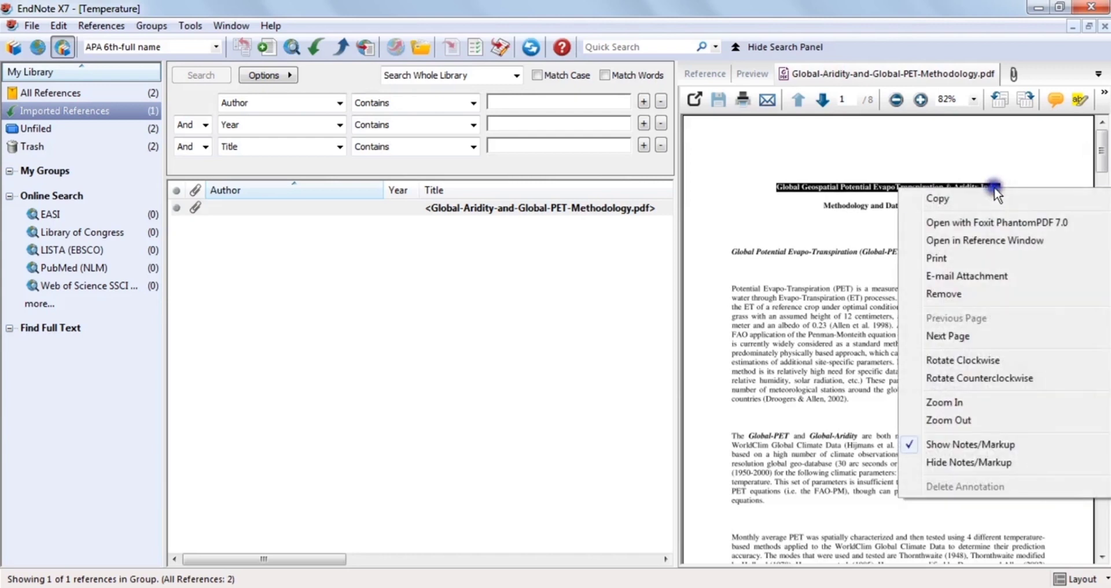
{"action": "left_click", "coordinate": [937, 199]}
{"action": "right_click", "coordinate": [556, 43]}
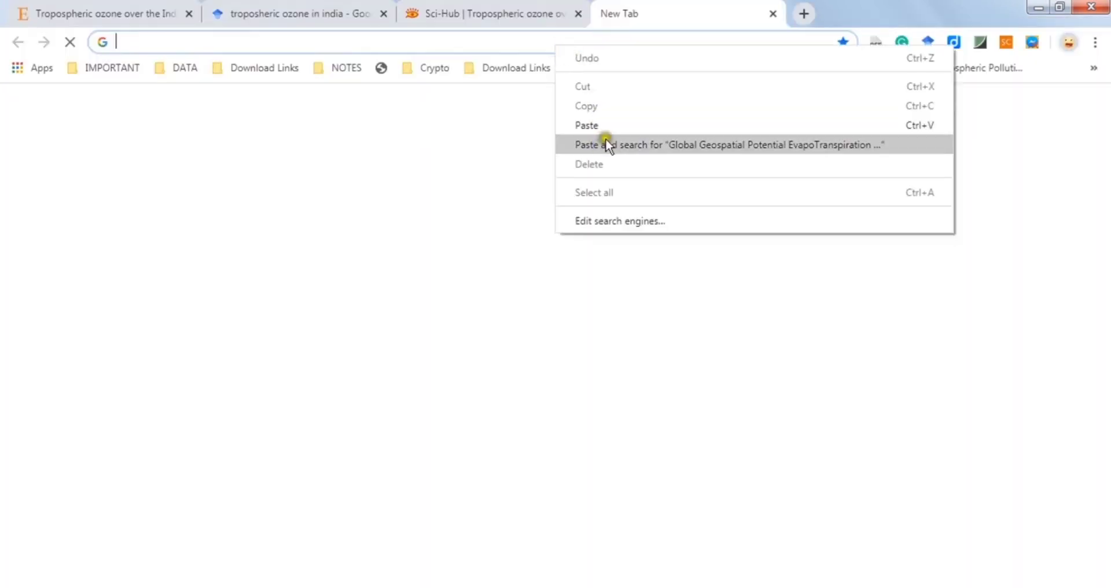
{"action": "left_click", "coordinate": [605, 141]}
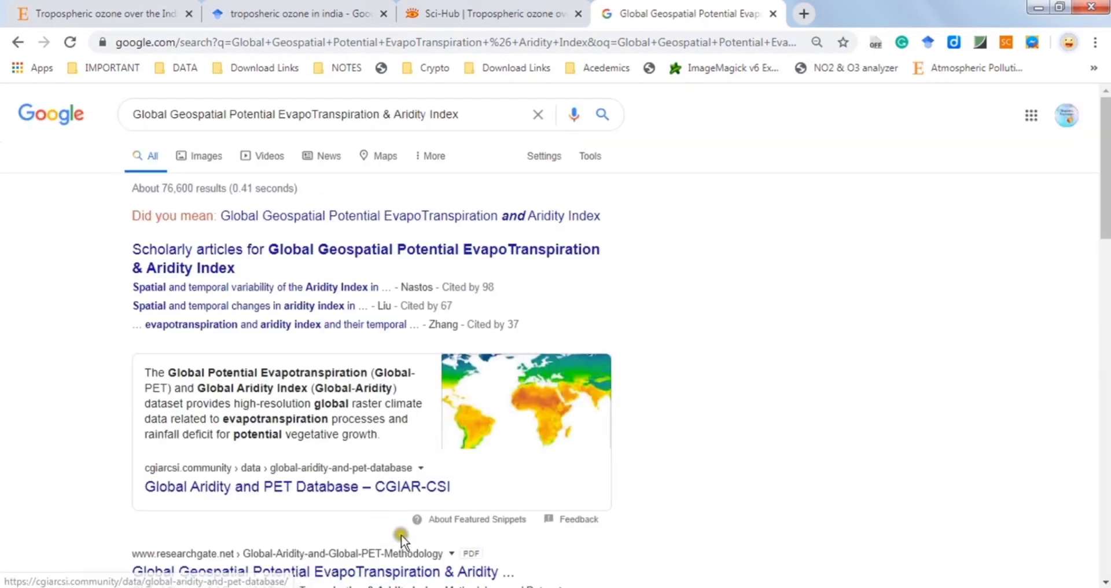
- Open Google Scholar in a new browser tab and search it for the copied title "Global Geospatial Potential EvapoTranspiration & Aridity Index"
{"action": "left_click", "coordinate": [804, 13]}
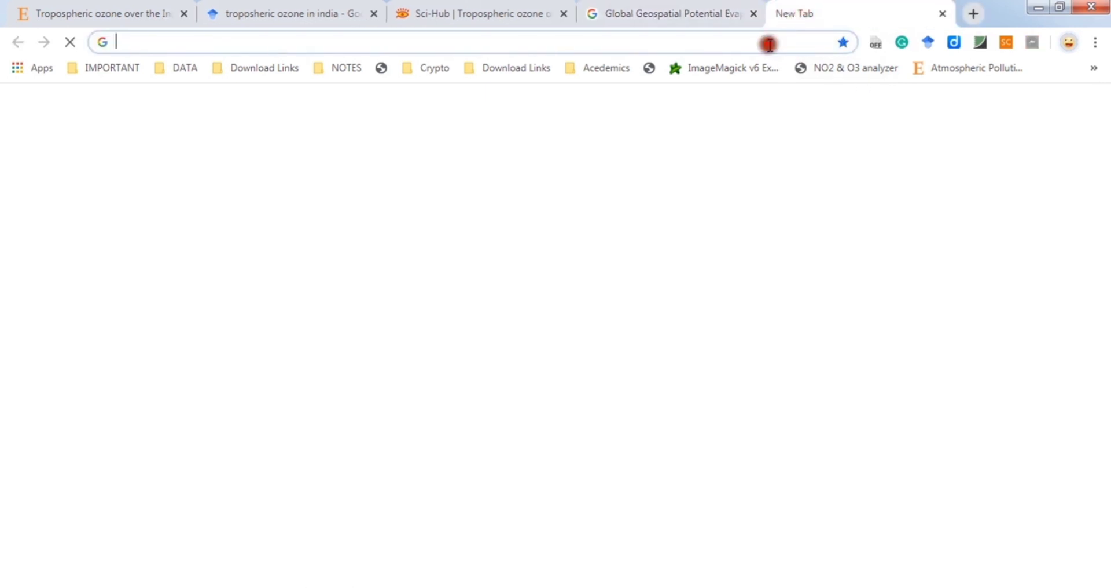
{"action": "type", "text": "googl"}
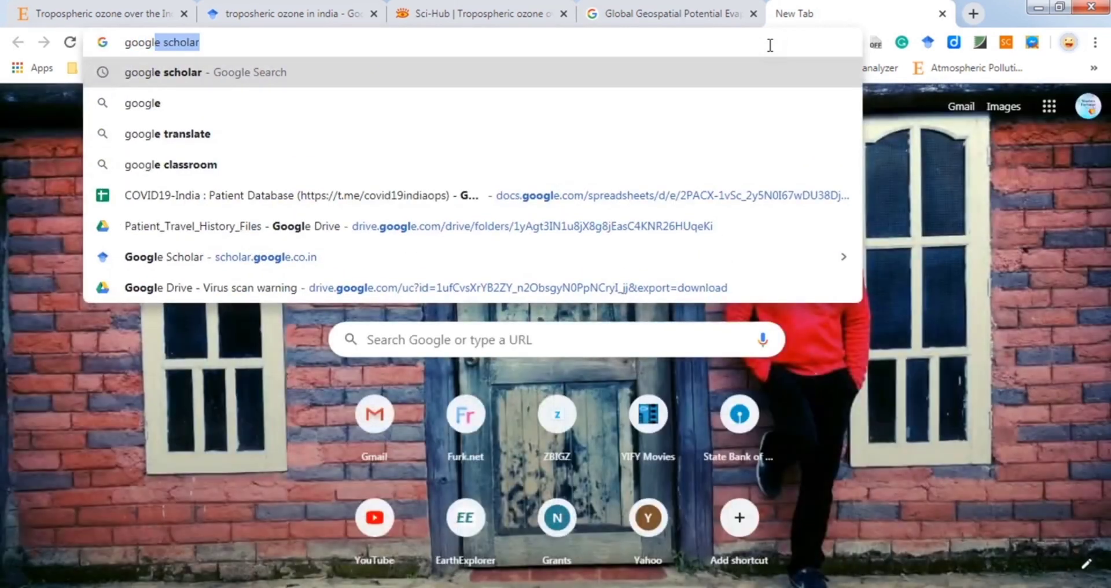
{"action": "key", "text": "Return"}
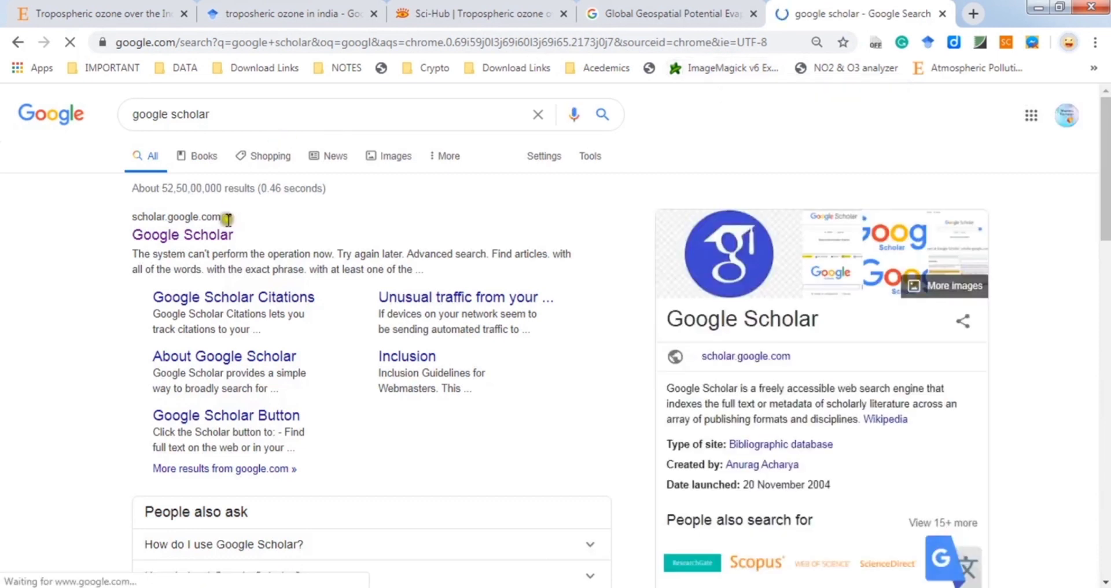
{"action": "left_click", "coordinate": [213, 240]}
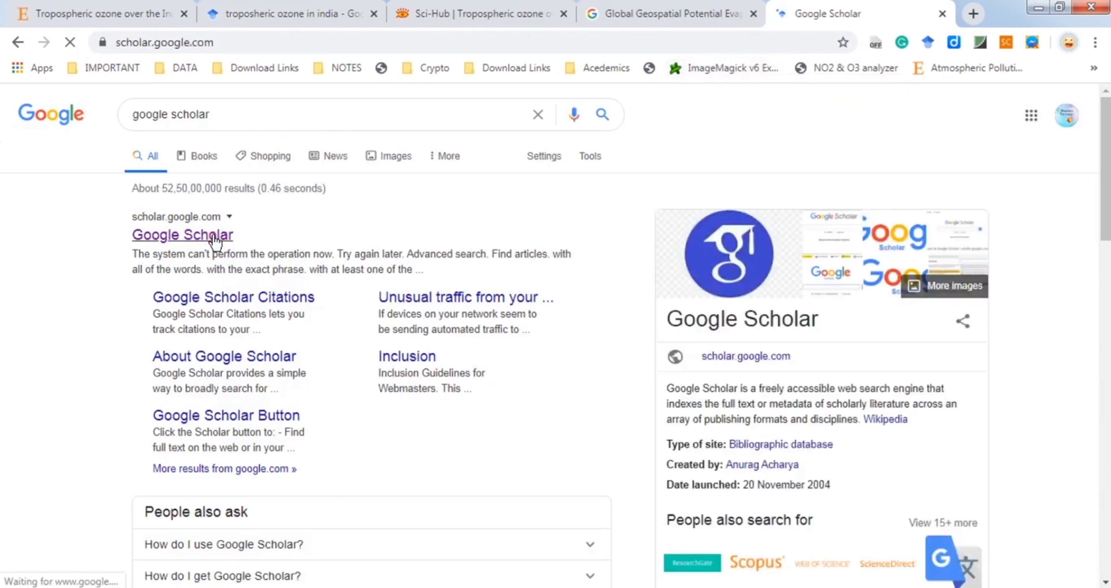
{"action": "right_click", "coordinate": [449, 259]}
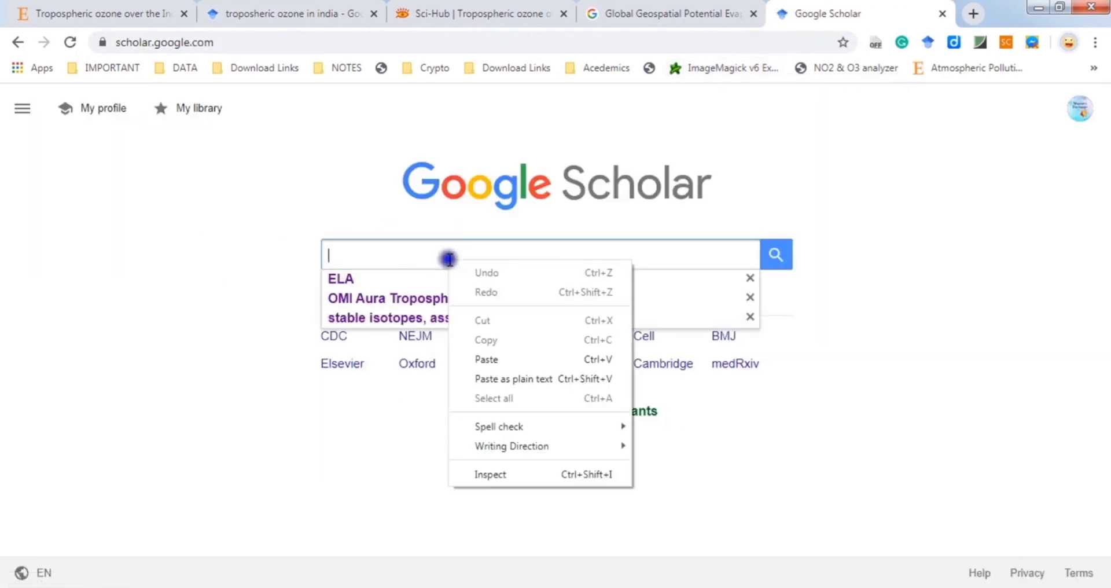
{"action": "left_click", "coordinate": [509, 379]}
{"action": "left_click", "coordinate": [776, 254]}
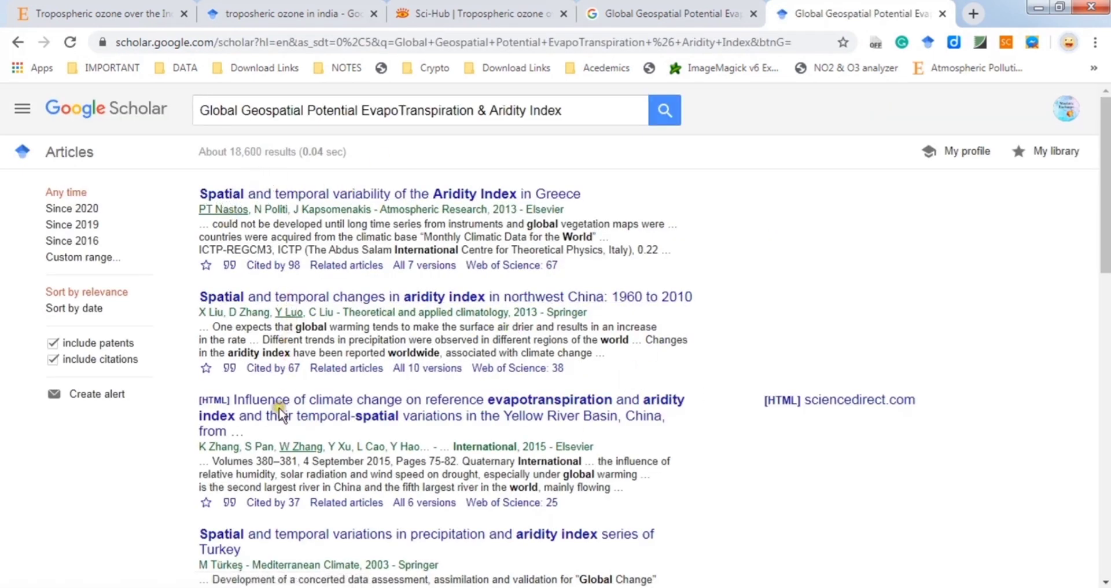
- Look through the first two pages of Google Scholar results for an article matching the PDF's title
{"action": "scroll", "coordinate": [279, 407], "scroll_direction": "down", "scroll_amount": 3}
{"action": "scroll", "coordinate": [315, 364], "scroll_direction": "up", "scroll_amount": 3}
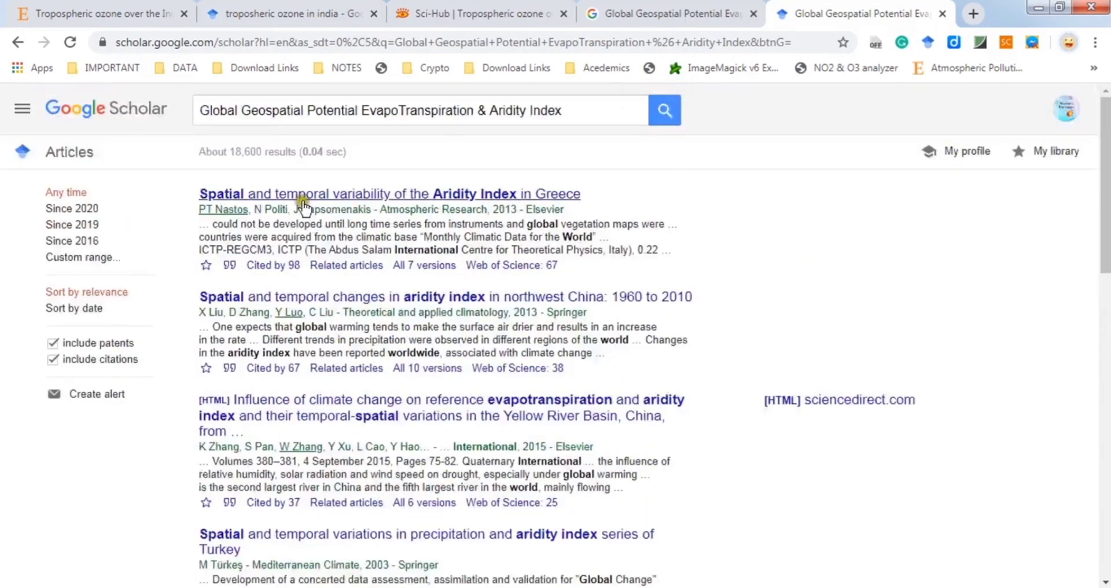
{"action": "scroll", "coordinate": [343, 326], "scroll_direction": "down", "scroll_amount": 4}
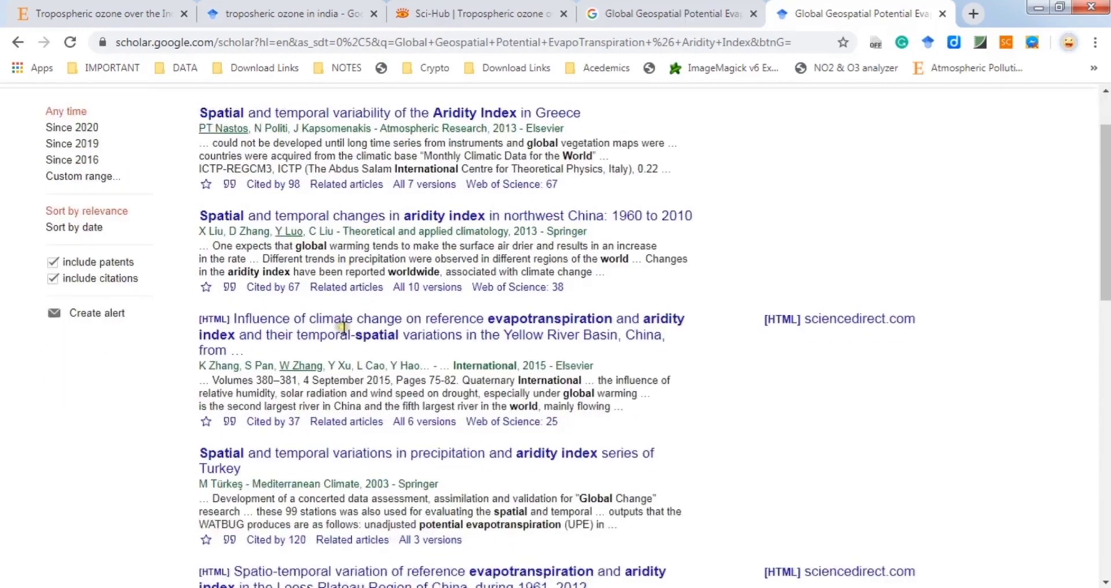
{"action": "scroll", "coordinate": [339, 330], "scroll_direction": "down", "scroll_amount": 7}
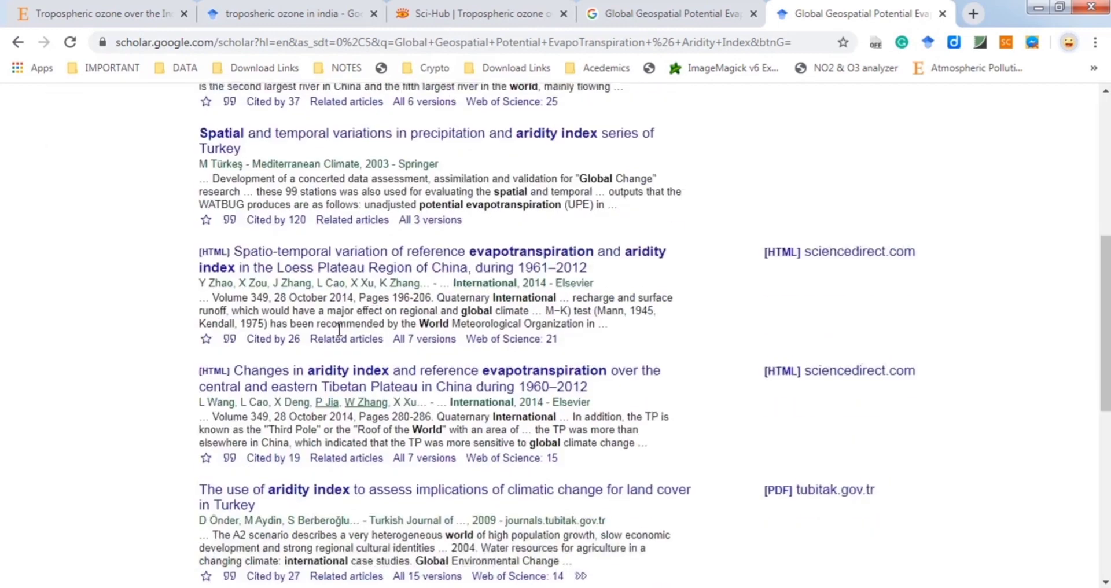
{"action": "scroll", "coordinate": [335, 329], "scroll_direction": "down", "scroll_amount": 4}
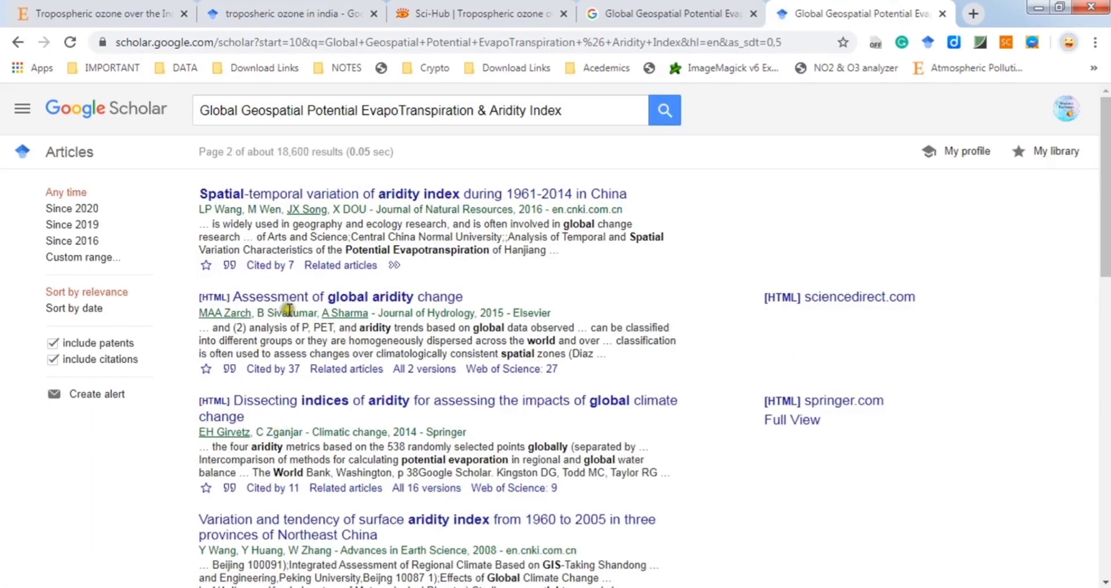
{"action": "scroll", "coordinate": [376, 434], "scroll_direction": "down", "scroll_amount": 5}
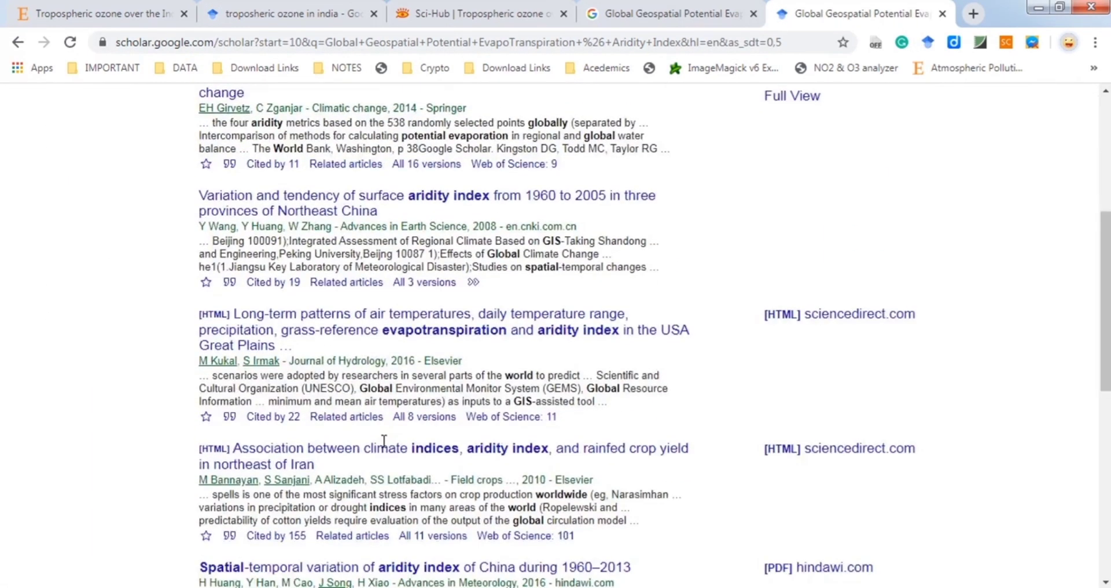
{"action": "scroll", "coordinate": [403, 538], "scroll_direction": "down", "scroll_amount": 4}
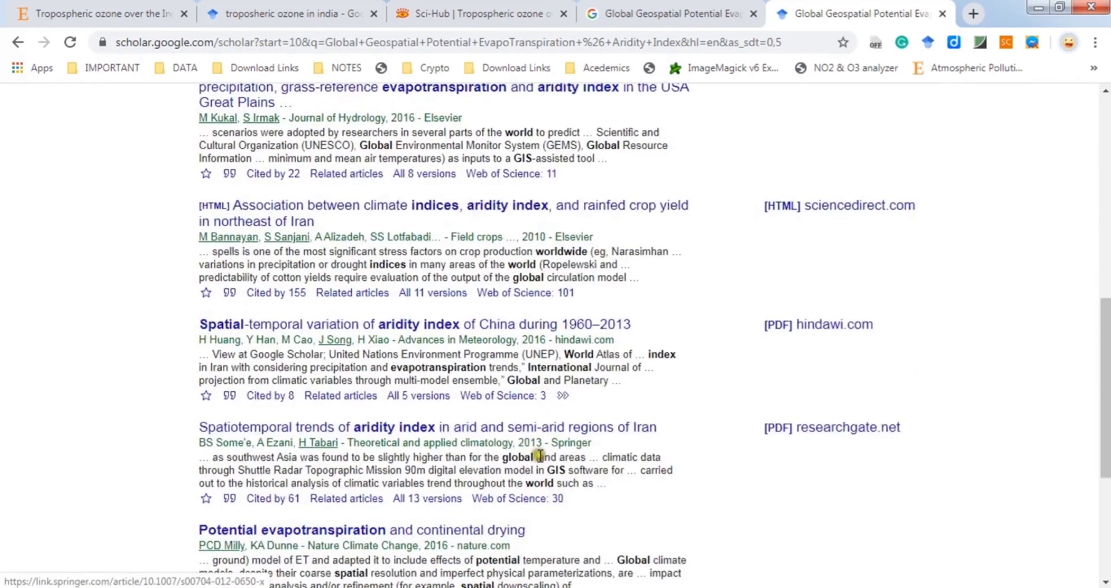
- Return to the Google results and open the figshare entry "Global Aridity Index and Potential Evapotranspiration (ET0 ..." in its own tab
{"action": "left_click", "coordinate": [671, 14]}
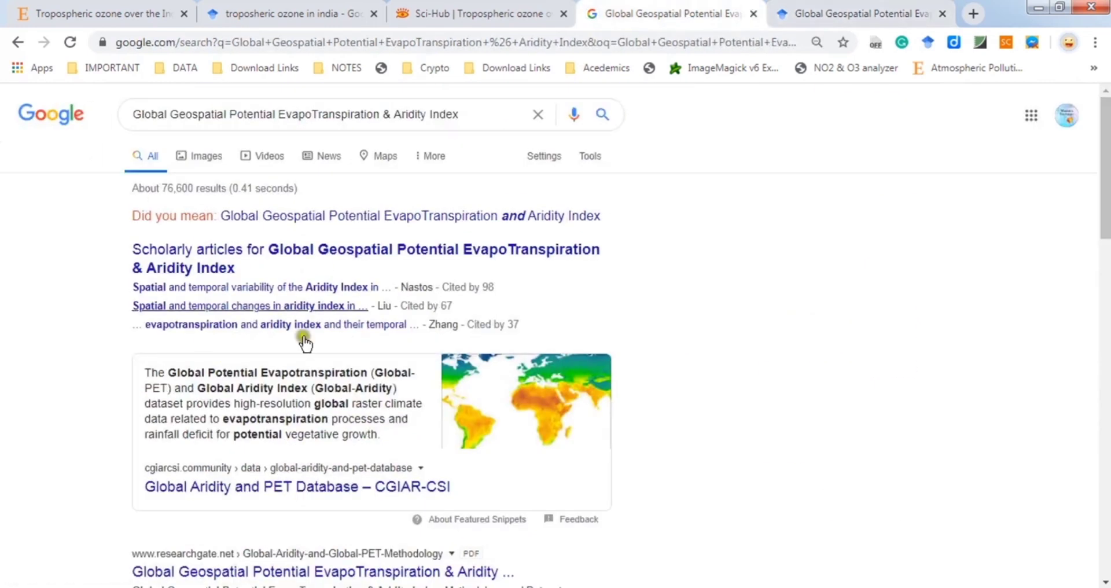
{"action": "scroll", "coordinate": [231, 480], "scroll_direction": "down", "scroll_amount": 1}
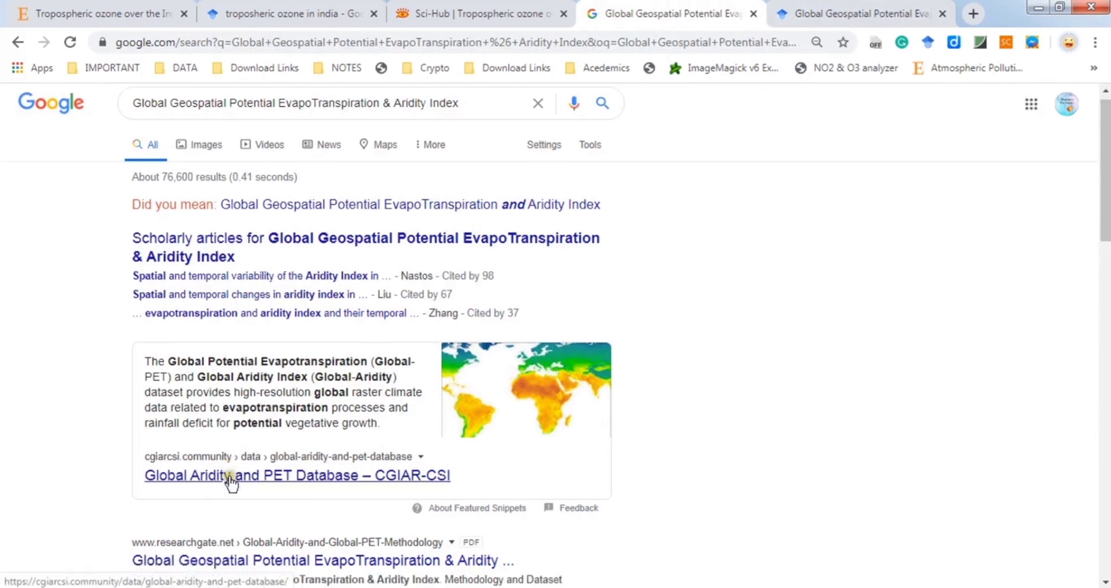
{"action": "scroll", "coordinate": [260, 513], "scroll_direction": "down", "scroll_amount": 2}
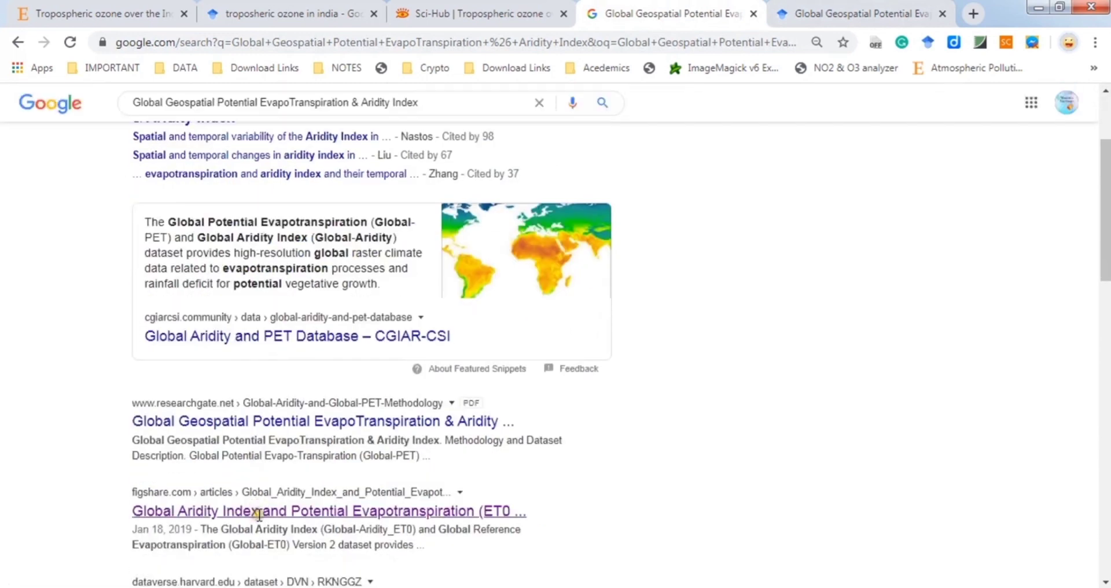
{"action": "scroll", "coordinate": [260, 515], "scroll_direction": "down", "scroll_amount": 2}
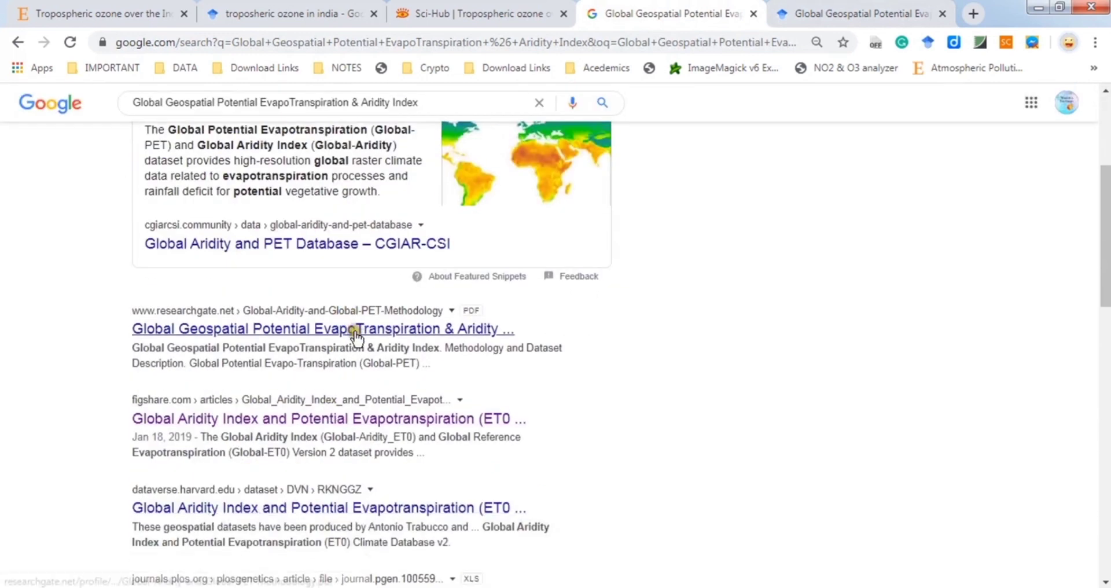
{"action": "scroll", "coordinate": [496, 385], "scroll_direction": "down", "scroll_amount": 1}
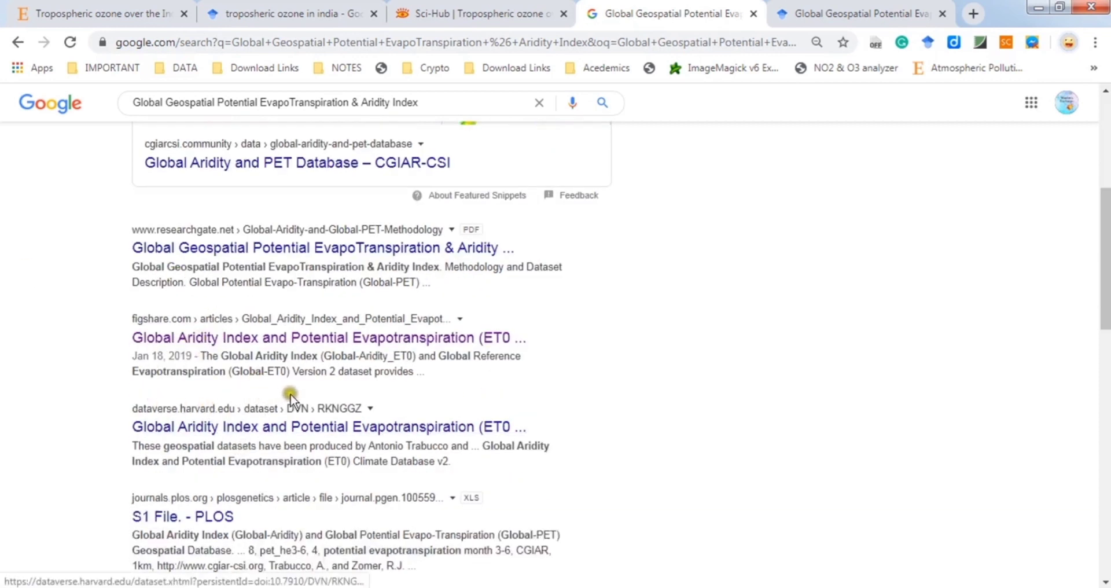
{"action": "middle_click", "coordinate": [493, 347]}
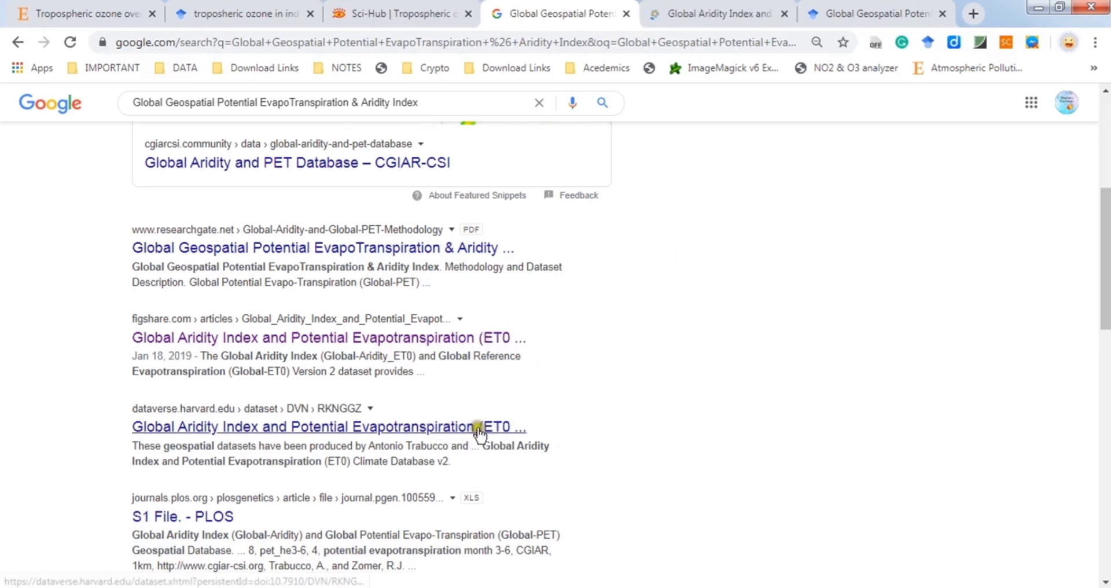
{"action": "left_click", "coordinate": [730, 7]}
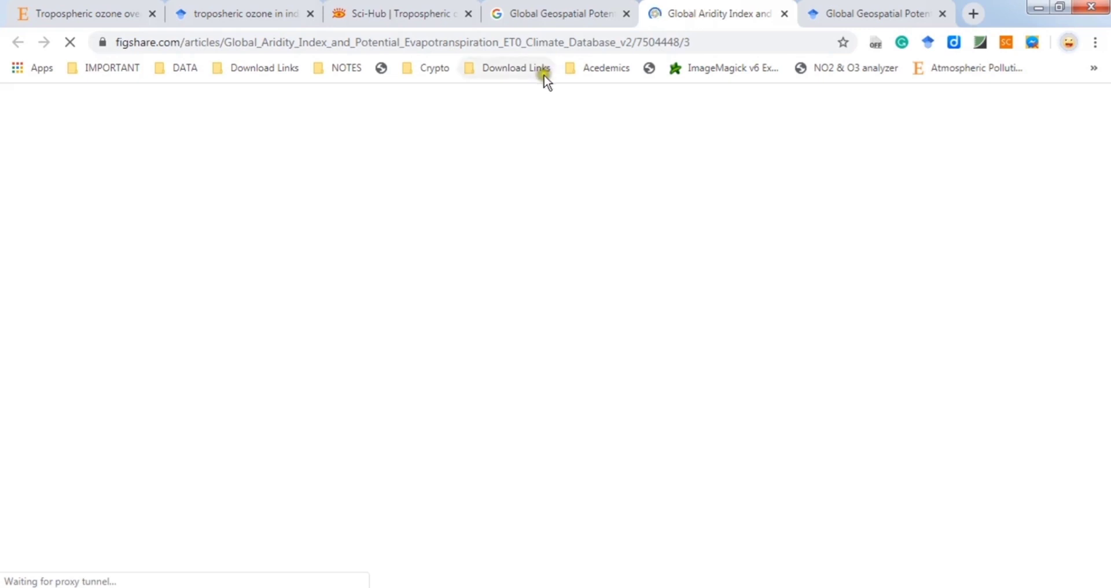
- Examine the figshare page's file list and highlight the first line of the dataset title
{"action": "scroll", "coordinate": [501, 311], "scroll_direction": "up", "scroll_amount": 5}
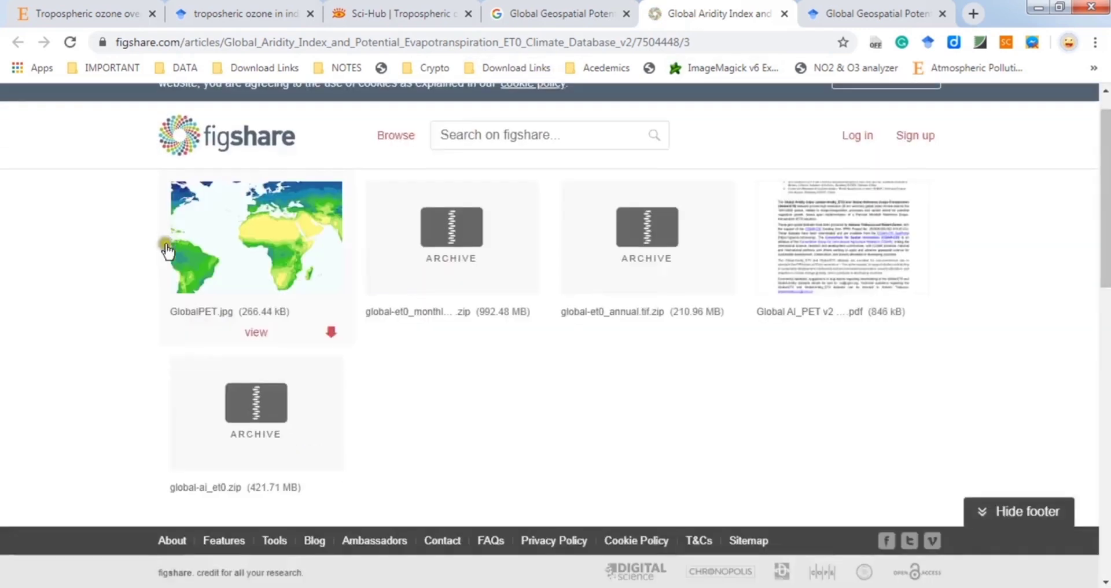
{"action": "mouse_move", "coordinate": [615, 277]}
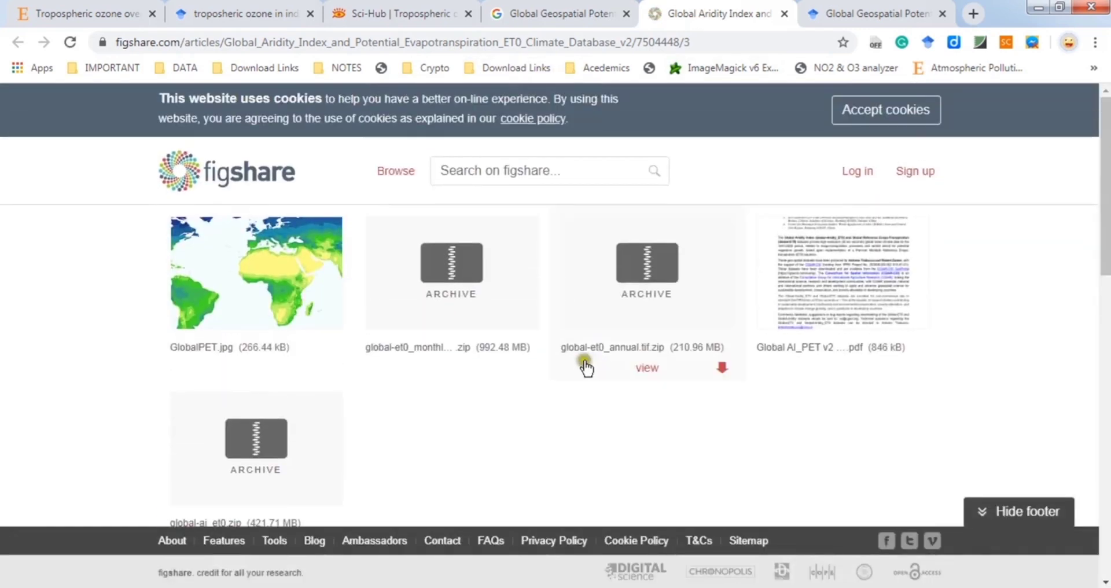
{"action": "scroll", "coordinate": [809, 336], "scroll_direction": "down", "scroll_amount": 6}
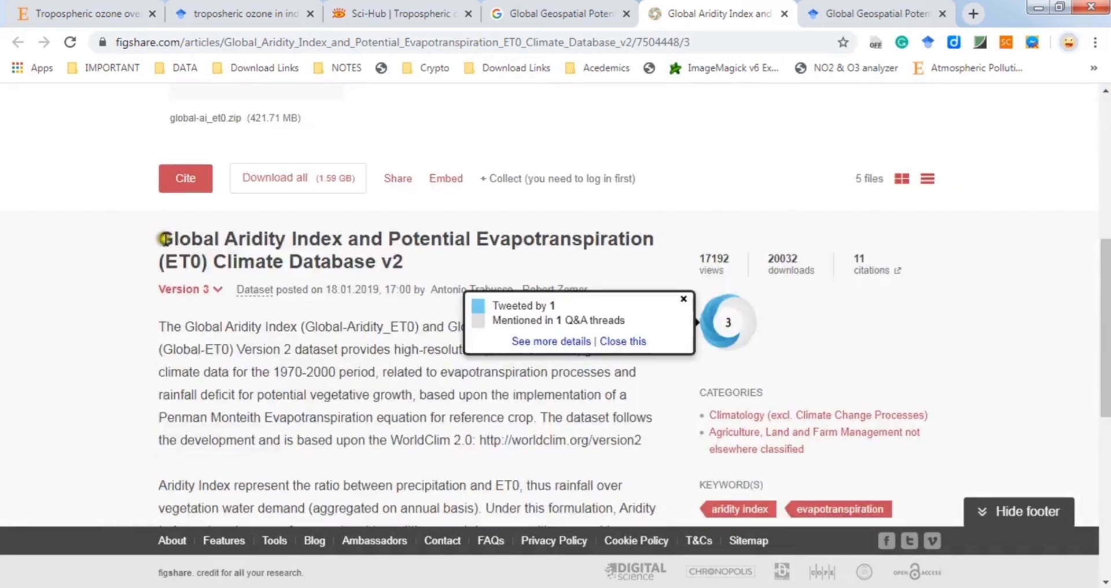
{"action": "left_click_drag", "start_coordinate": [158, 238], "coordinate": [654, 241]}
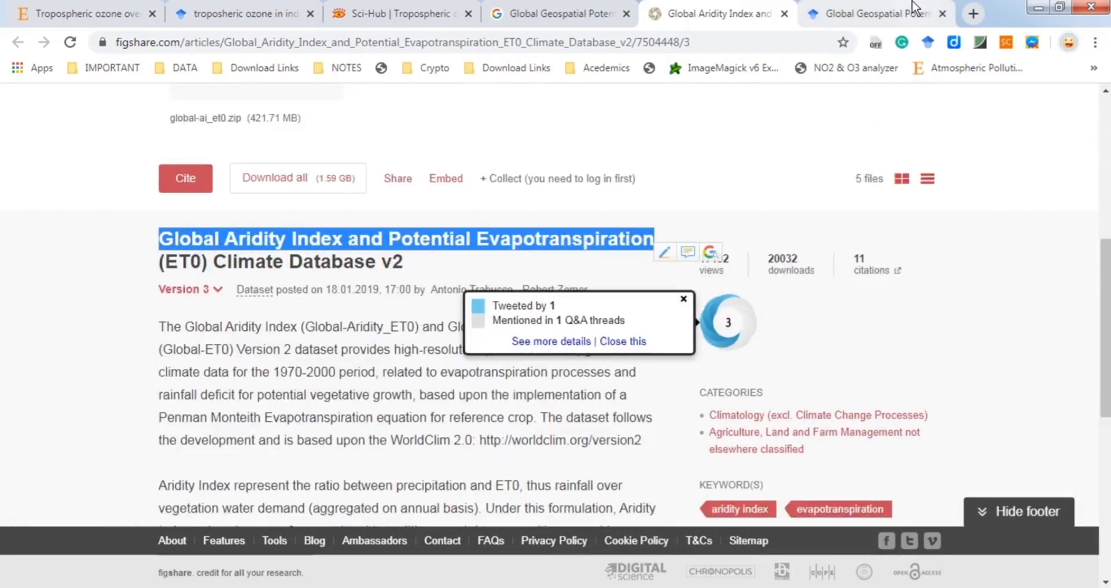
- Compare the Google search title with the figshare dataset title, and read the dataset's description
{"action": "left_click", "coordinate": [544, 12]}
{"action": "scroll", "coordinate": [535, 266], "scroll_direction": "up", "scroll_amount": 6}
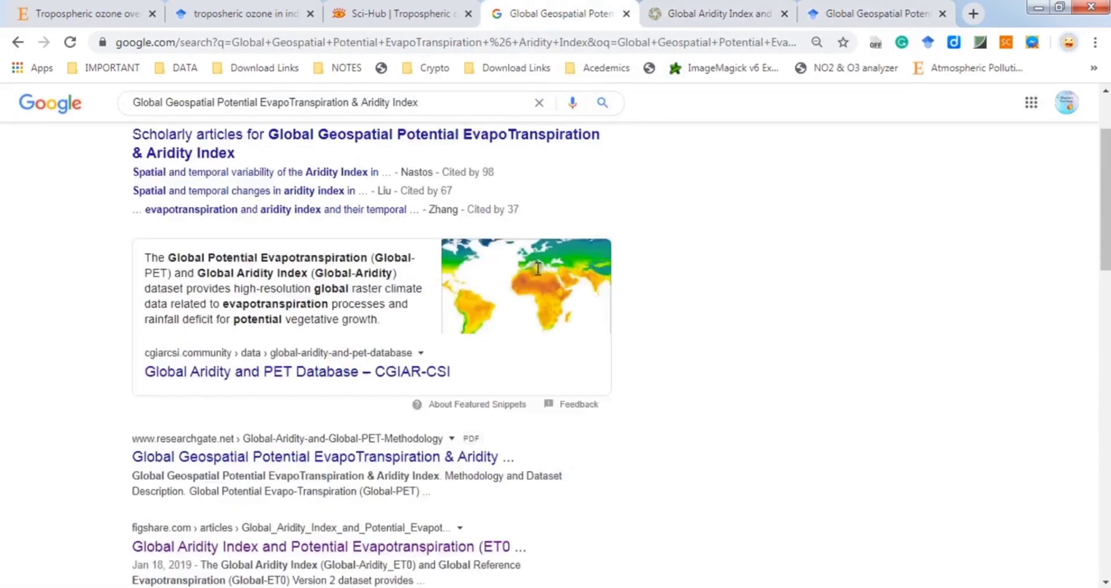
{"action": "left_click_drag", "start_coordinate": [230, 114], "coordinate": [466, 111]}
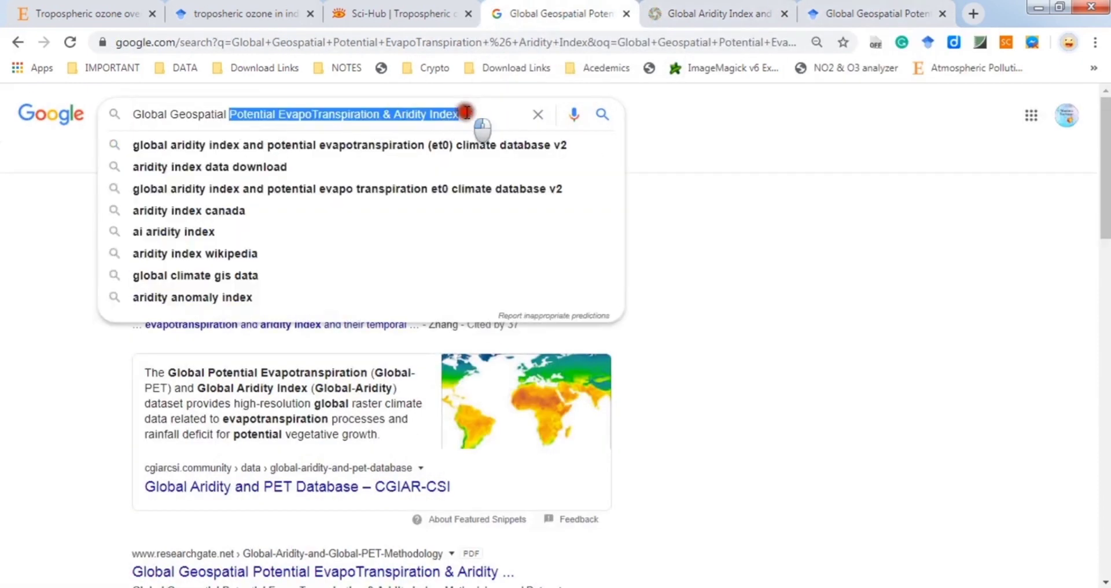
{"action": "left_click", "coordinate": [734, 8]}
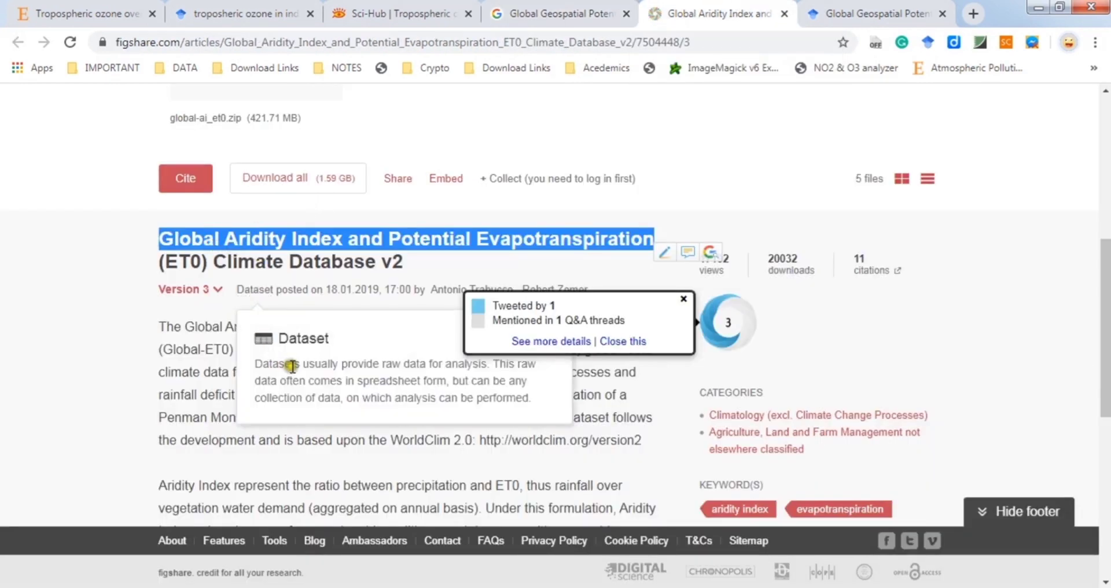
{"action": "left_click", "coordinate": [90, 370]}
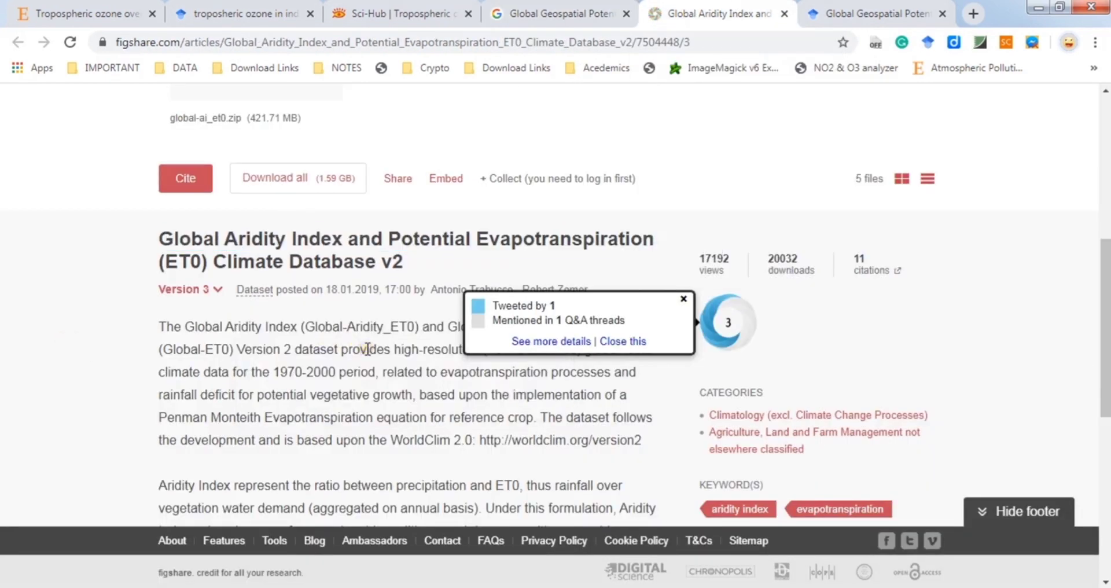
{"action": "scroll", "coordinate": [367, 350], "scroll_direction": "down", "scroll_amount": 1}
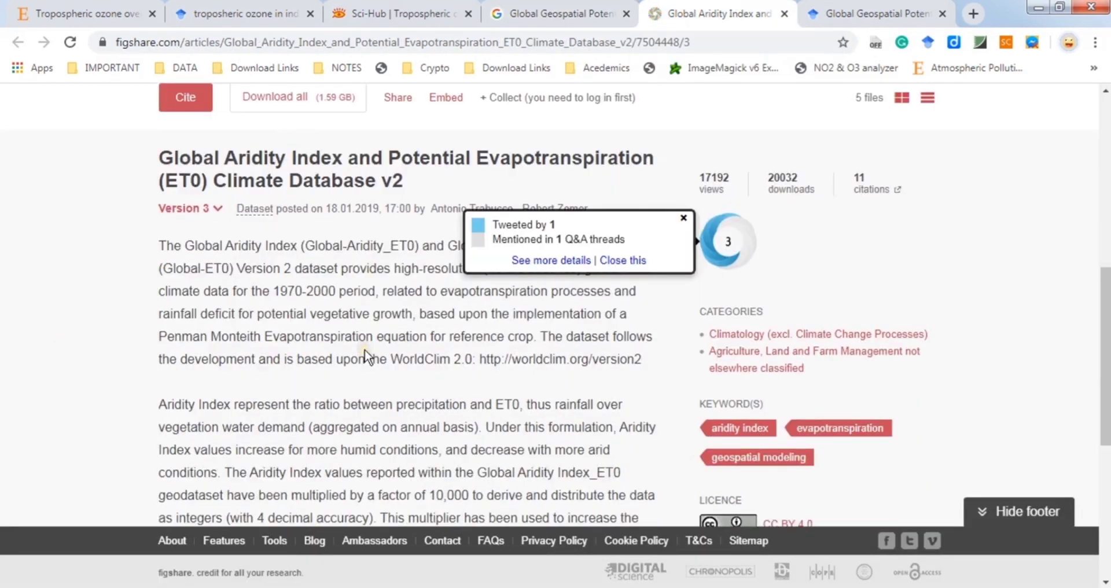
- Dismiss the mentions pop-up on the figshare page and highlight "Global Reference Evapotranspiration" and "Aridity Index" in the dataset description
{"action": "left_click", "coordinate": [683, 218]}
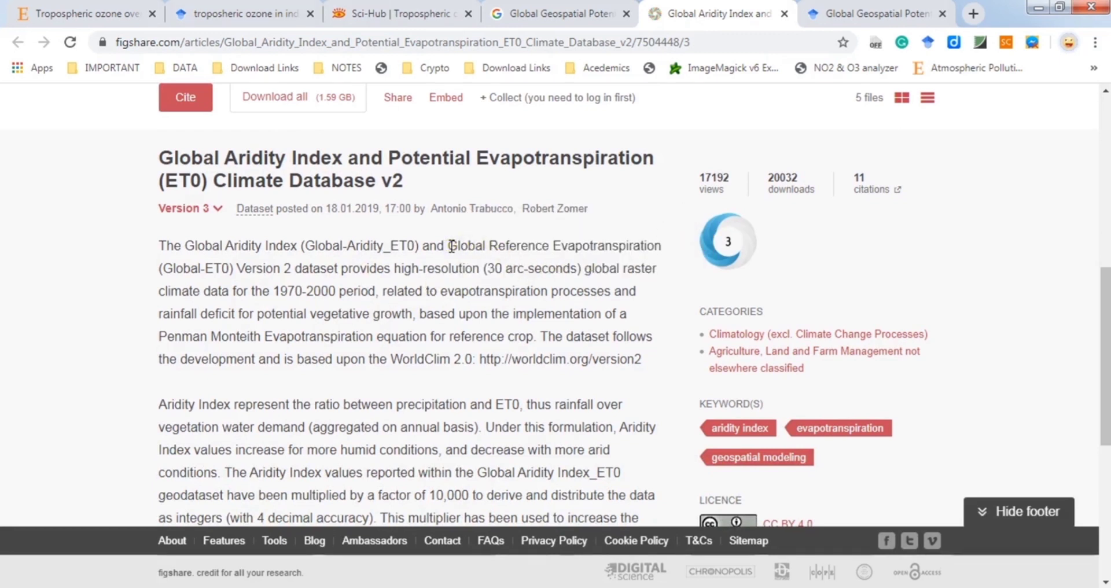
{"action": "left_click_drag", "start_coordinate": [452, 246], "coordinate": [635, 250]}
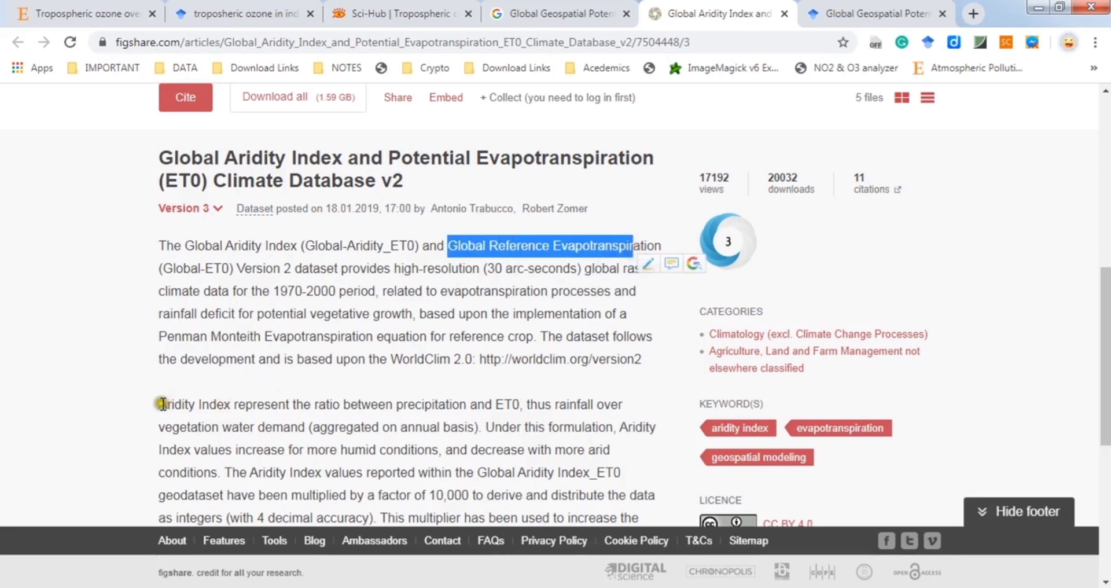
{"action": "left_click_drag", "start_coordinate": [163, 403], "coordinate": [234, 403]}
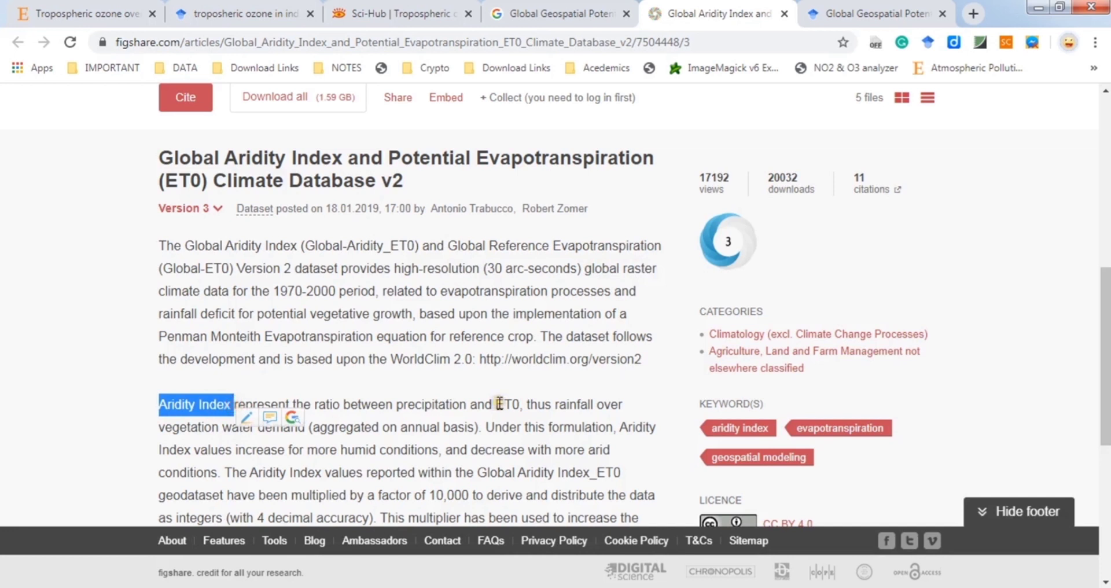
{"action": "scroll", "coordinate": [498, 403], "scroll_direction": "down", "scroll_amount": 1}
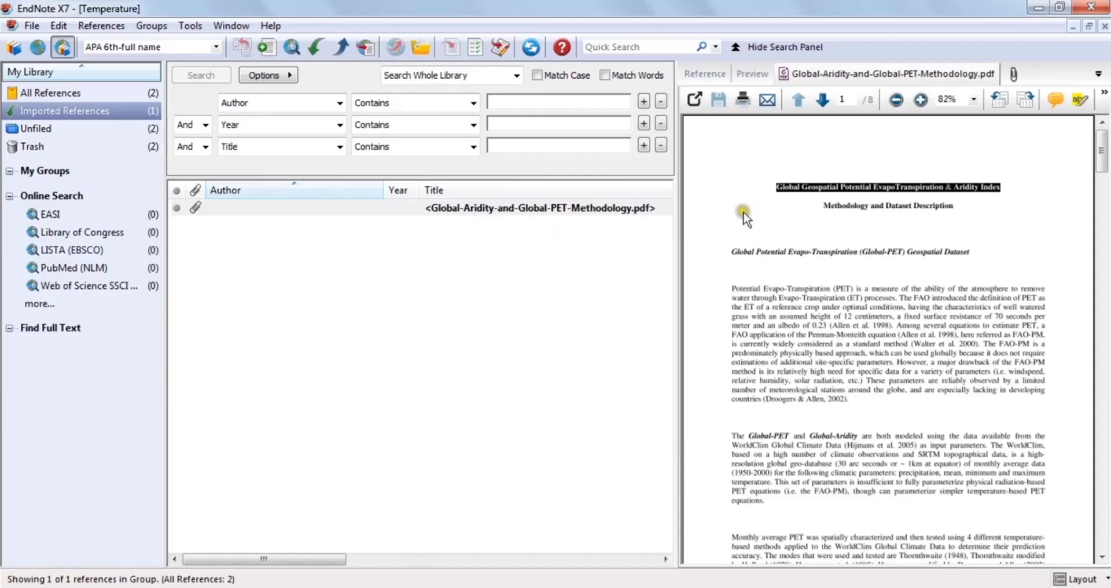
- Open the EndNote reference's attached PDF in Foxit PhantomPDF and highlight "WorldClim Global Climate Data" in the paragraph on Global-PET and Global-Aridity
{"action": "right_click", "coordinate": [745, 219]}
{"action": "left_click", "coordinate": [820, 250]}
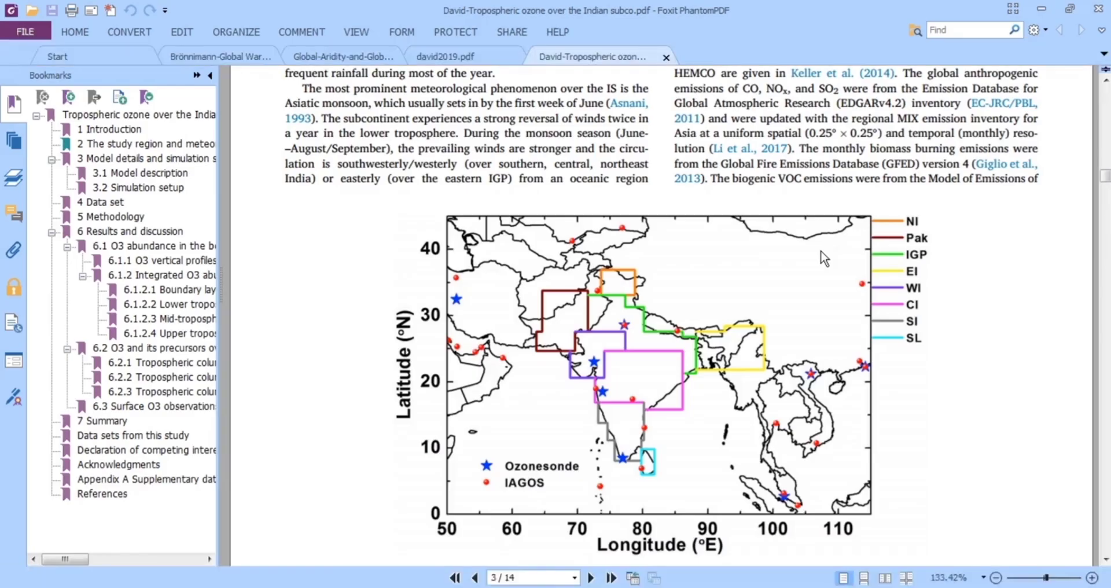
{"action": "scroll", "coordinate": [580, 463], "scroll_direction": "down", "scroll_amount": 3}
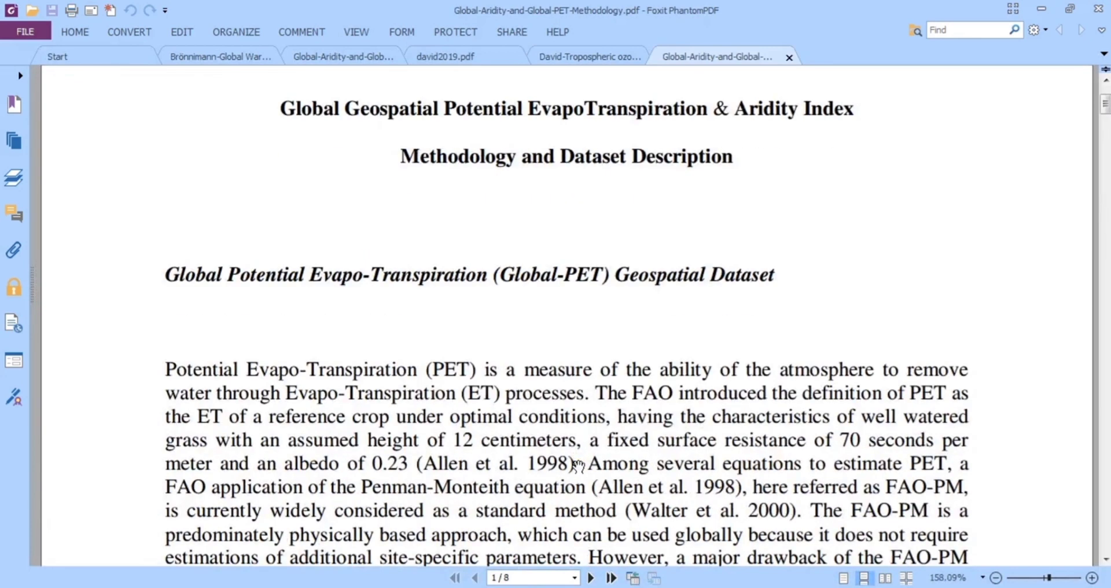
{"action": "scroll", "coordinate": [578, 465], "scroll_direction": "down", "scroll_amount": 3}
{"action": "scroll", "coordinate": [578, 463], "scroll_direction": "down", "scroll_amount": 1}
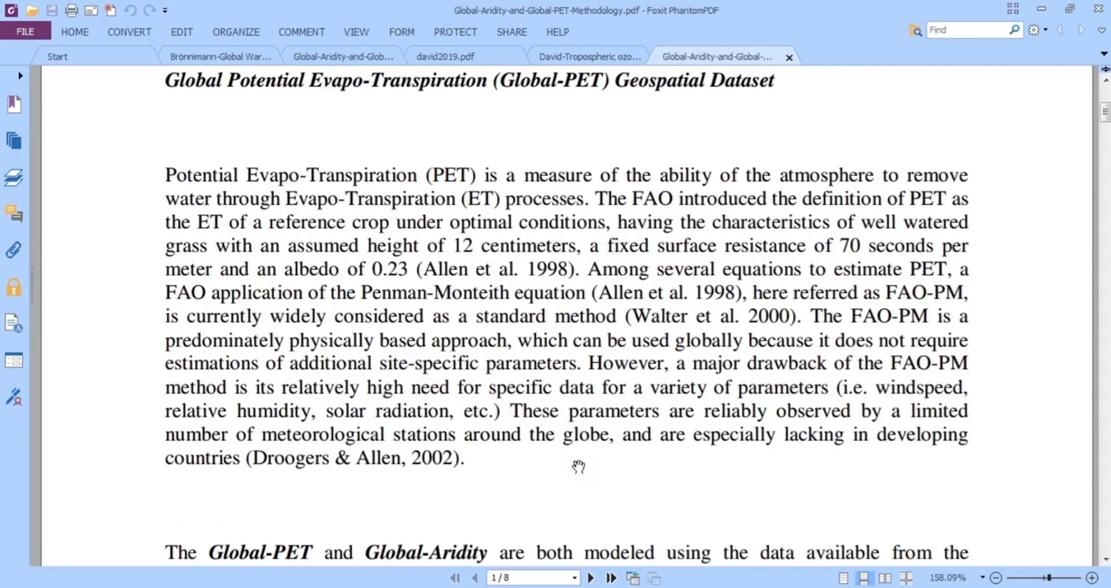
{"action": "scroll", "coordinate": [600, 451], "scroll_direction": "up", "scroll_amount": 3}
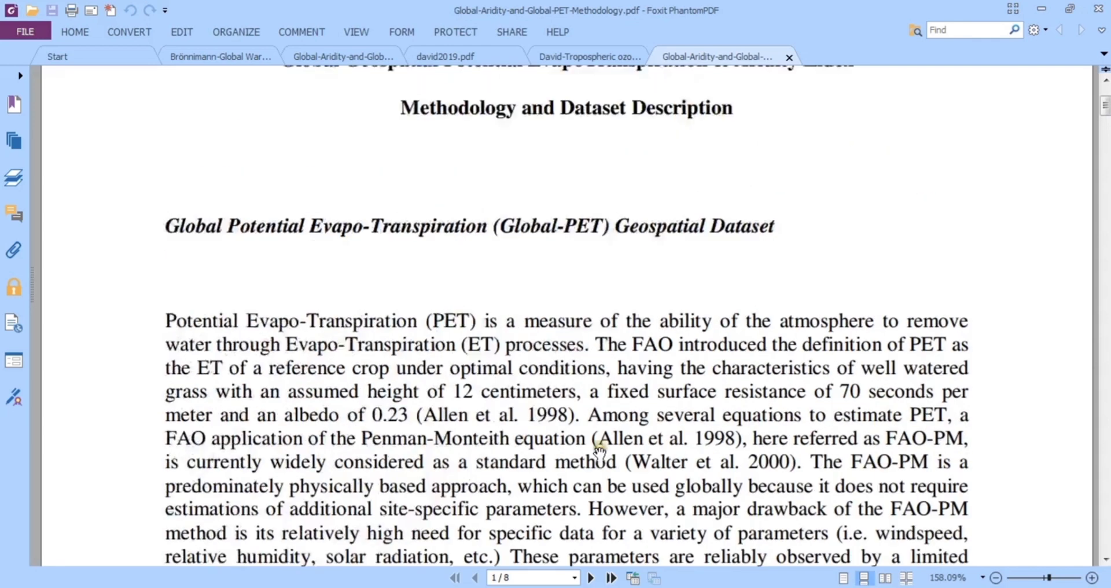
{"action": "scroll", "coordinate": [515, 460], "scroll_direction": "down", "scroll_amount": 8}
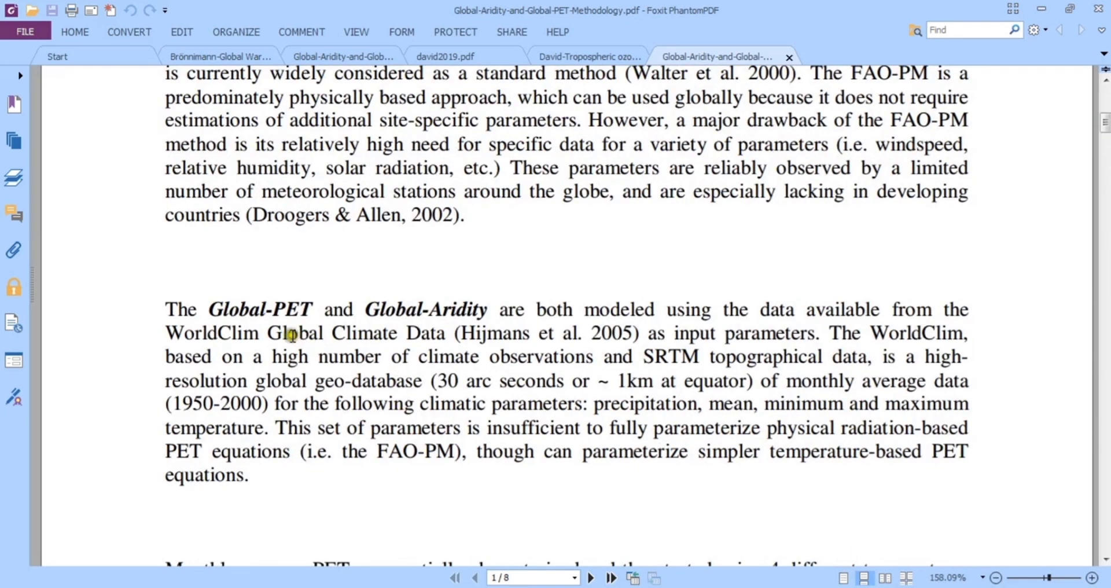
{"action": "left_click_drag", "start_coordinate": [169, 331], "coordinate": [444, 334]}
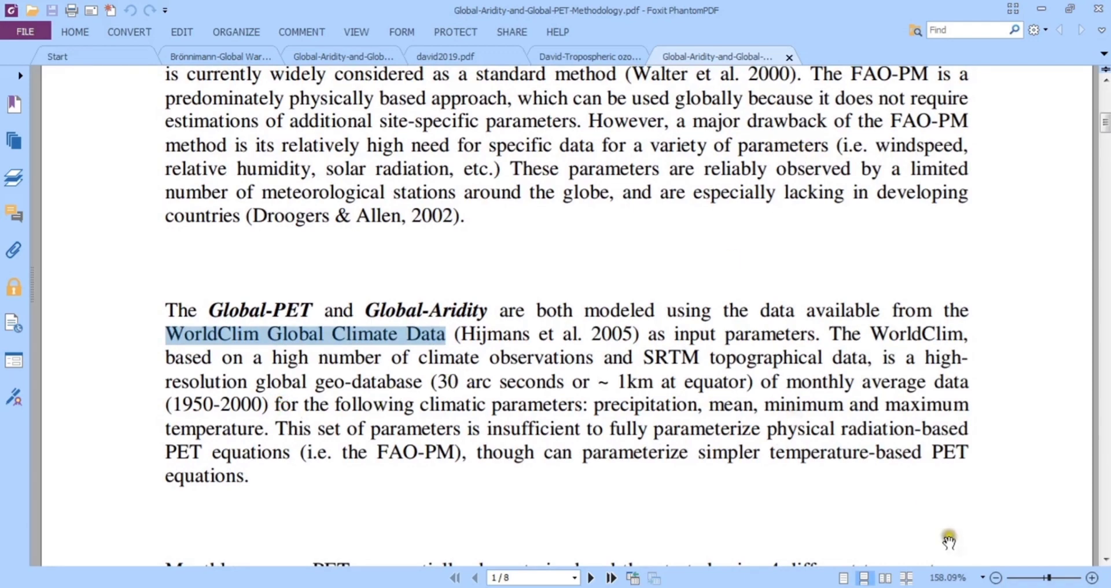
- Return to the figshare page in the browser and highlight the 30 arc-seconds resolution and the 1970-2000 period in the dataset description
{"action": "key", "text": "alt+Tab"}
{"action": "left_click", "coordinate": [426, 352]}
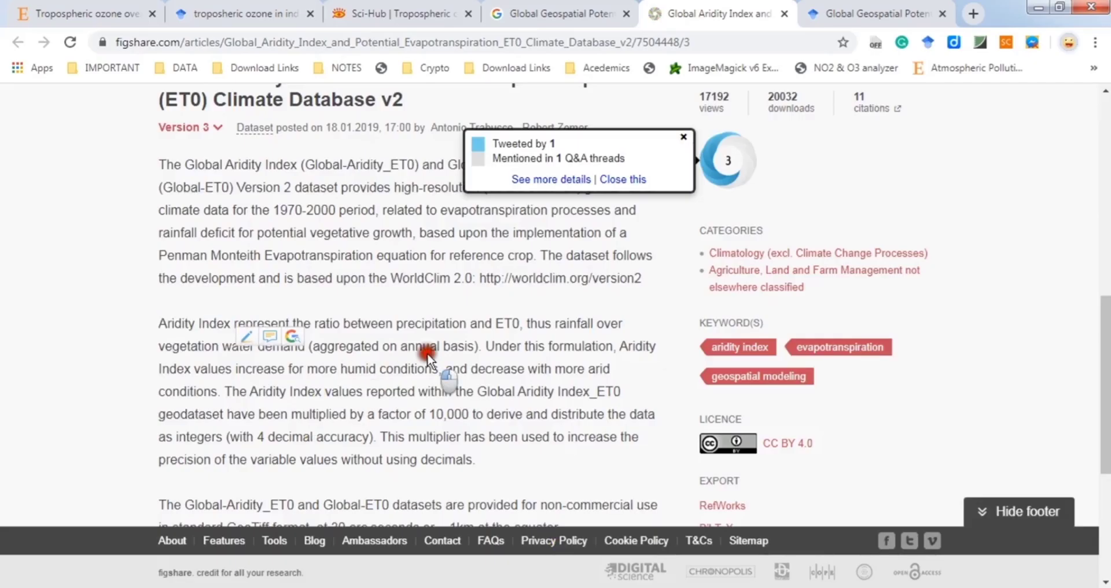
{"action": "scroll", "coordinate": [487, 341], "scroll_direction": "up", "scroll_amount": 3}
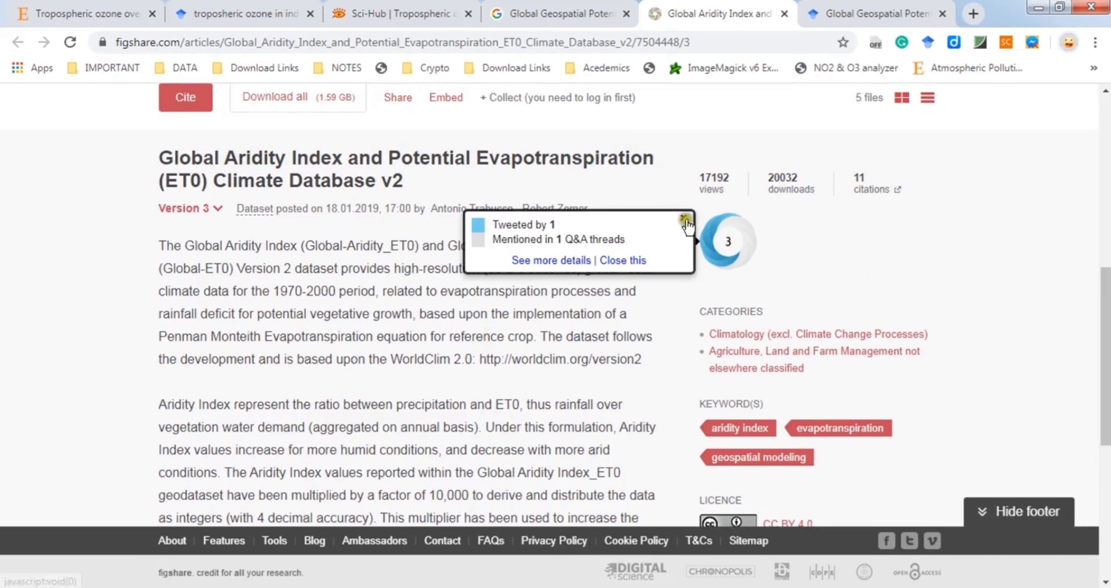
{"action": "left_click_drag", "start_coordinate": [487, 267], "coordinate": [616, 270]}
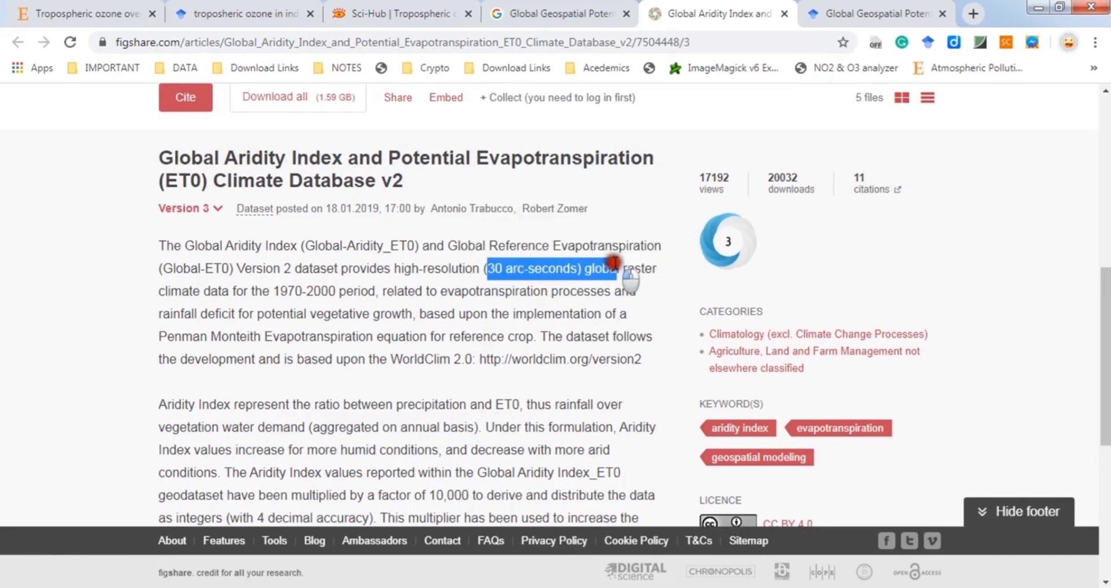
{"action": "scroll", "coordinate": [531, 363], "scroll_direction": "down", "scroll_amount": 2}
{"action": "scroll", "coordinate": [531, 362], "scroll_direction": "down", "scroll_amount": 1}
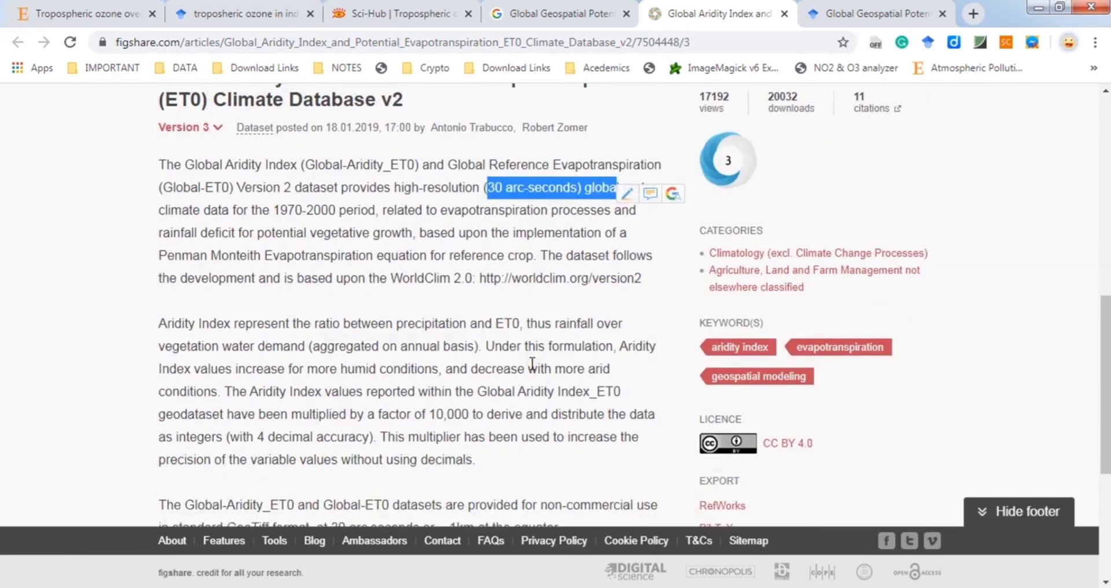
{"action": "left_click_drag", "start_coordinate": [280, 208], "coordinate": [370, 212]}
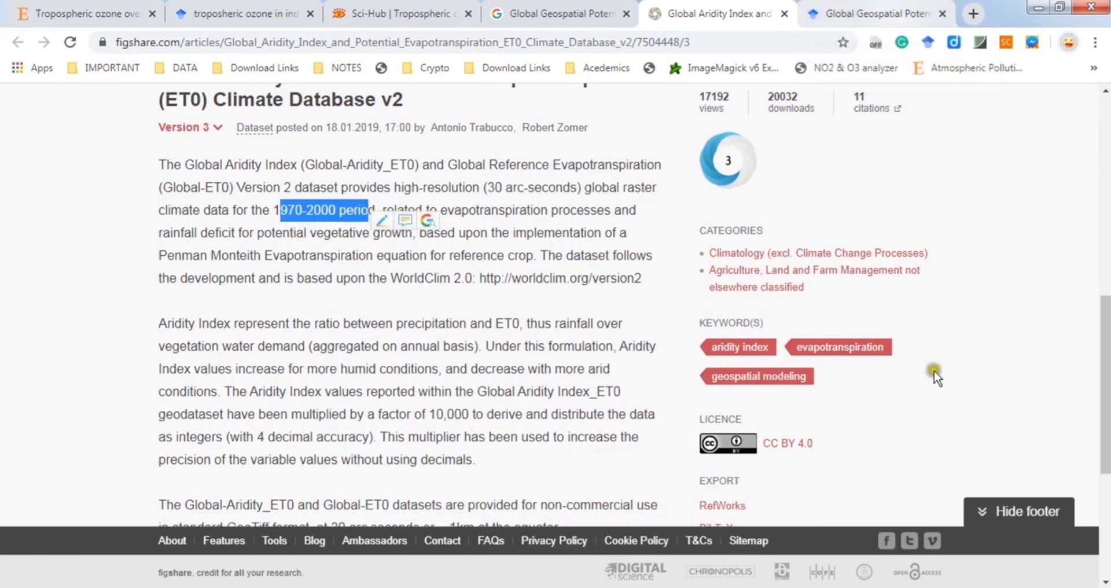
- Compare the data period in the PDF's WorldClim paragraph with the period given in the figshare description
{"action": "key", "text": "alt+Tab"}
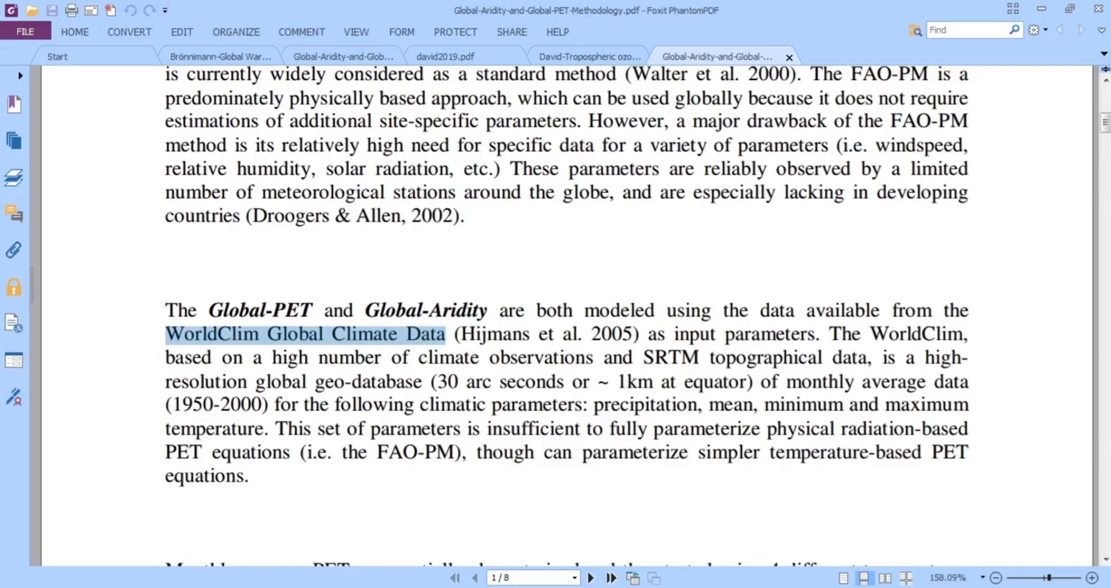
{"action": "key", "text": "alt+Tab"}
{"action": "key", "text": "alt+Tab"}
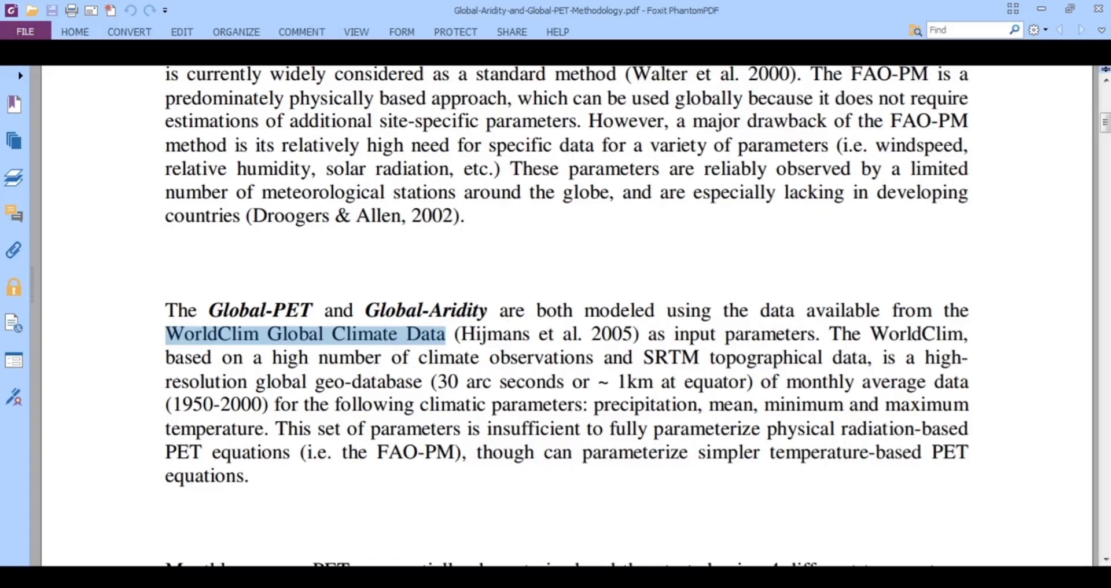
{"action": "key", "text": "alt+Tab"}
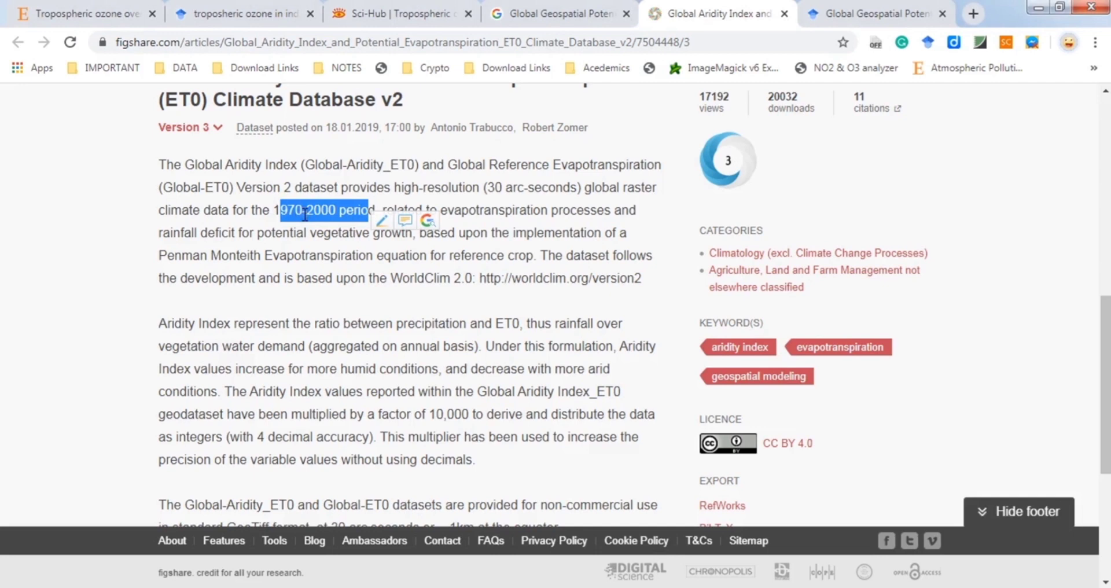
- Highlight figshare's closing paragraph on data format and resolution, and the phrase "30 arc seconds or ~ 1km at equator" in the Foxit PhantomPDF document
{"action": "scroll", "coordinate": [389, 385], "scroll_direction": "down", "scroll_amount": 1}
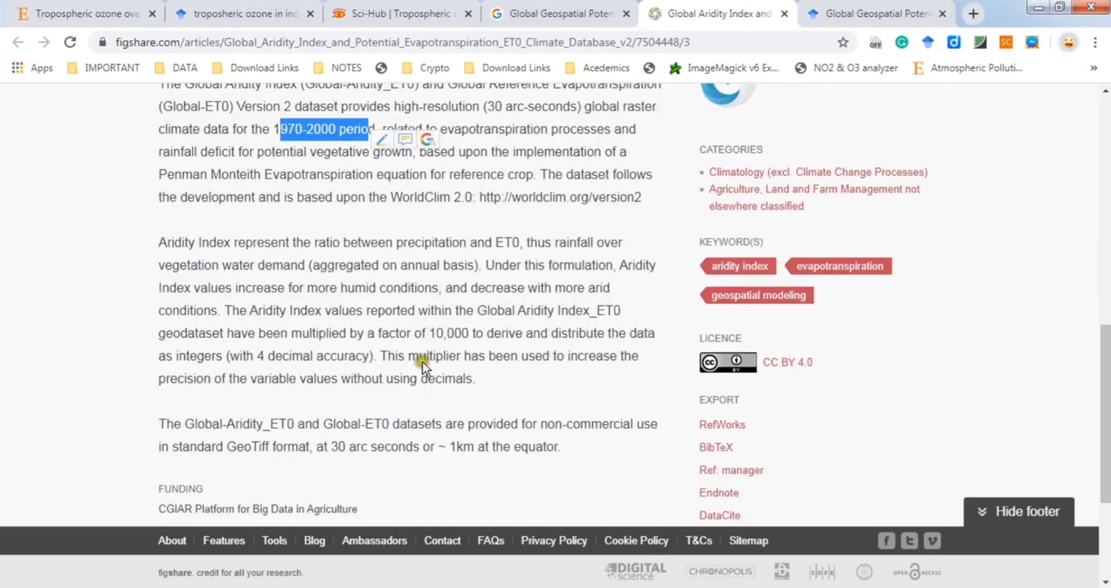
{"action": "scroll", "coordinate": [509, 457], "scroll_direction": "down", "scroll_amount": 1}
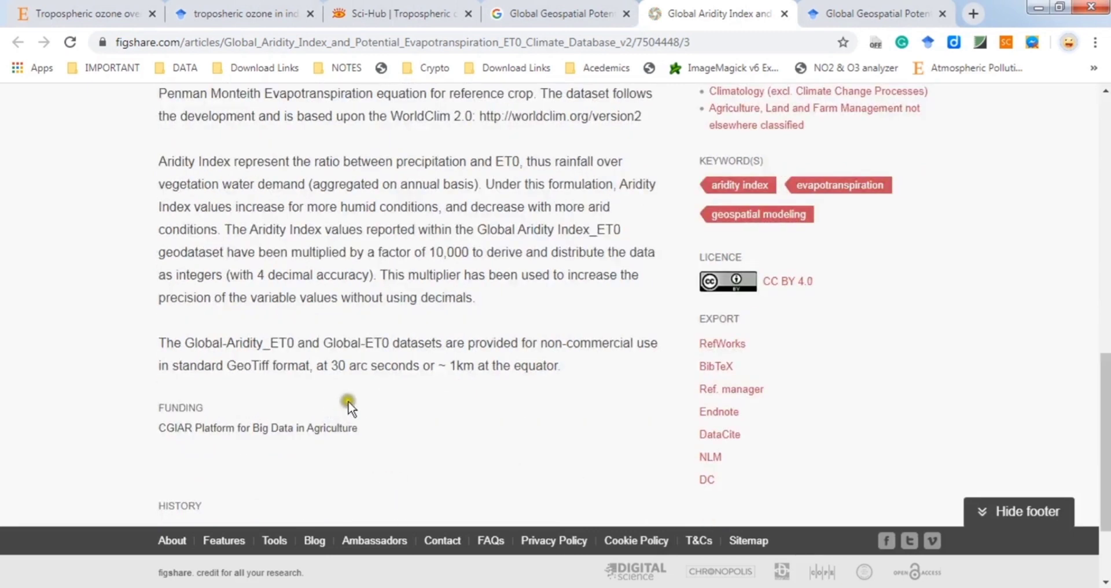
{"action": "left_click_drag", "start_coordinate": [178, 343], "coordinate": [560, 366]}
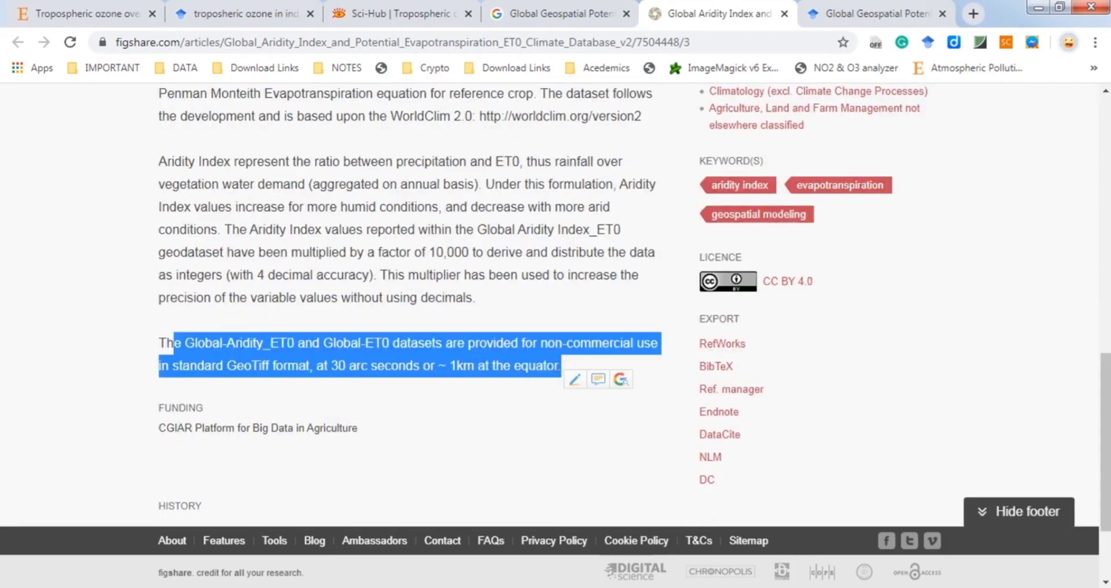
{"action": "left_click", "coordinate": [952, 586]}
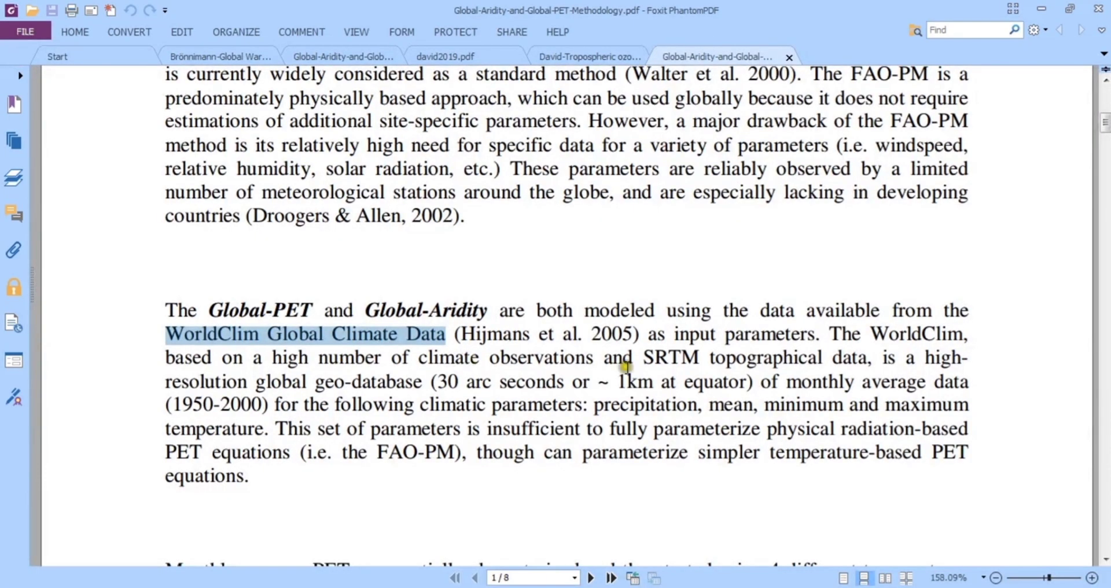
{"action": "left_click_drag", "start_coordinate": [441, 378], "coordinate": [748, 380]}
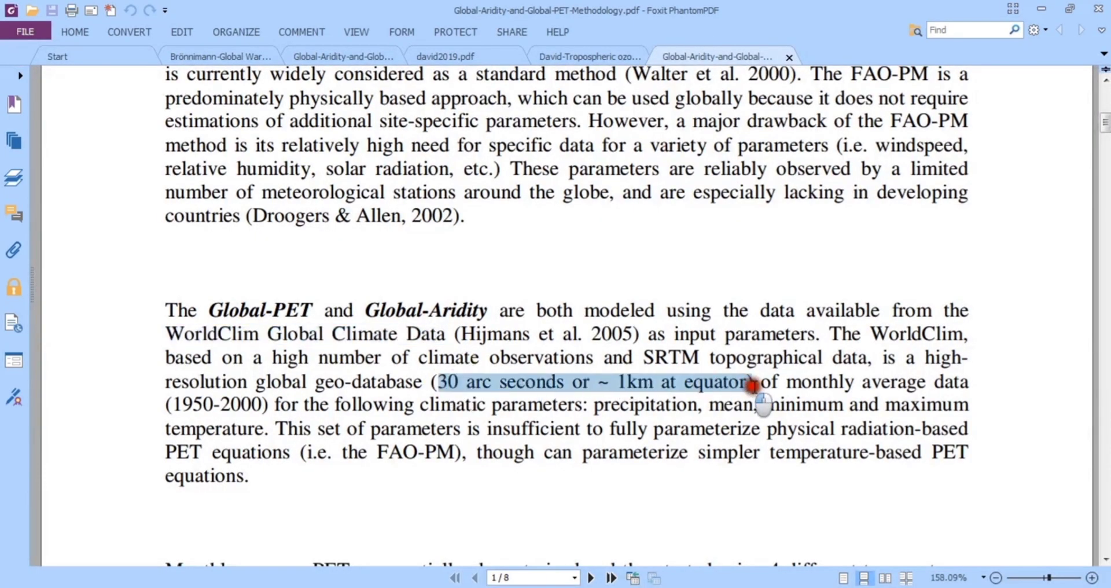
- Go back to the figshare page in the browser and open the preview of the Global AI_PET v2 PDF from the dataset's files
{"action": "key", "text": "alt+Tab"}
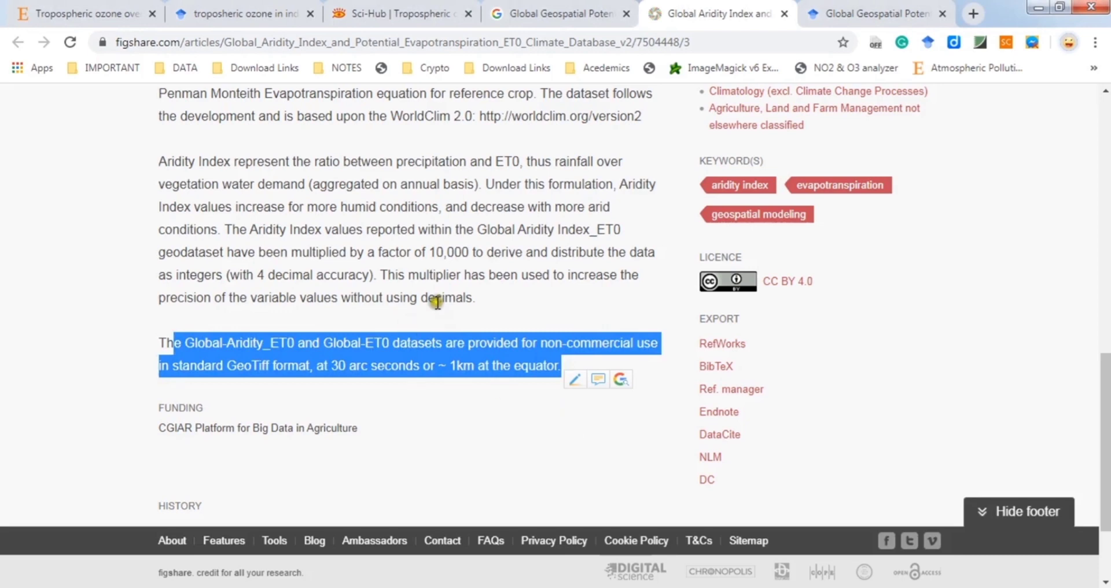
{"action": "scroll", "coordinate": [431, 307], "scroll_direction": "up", "scroll_amount": 7}
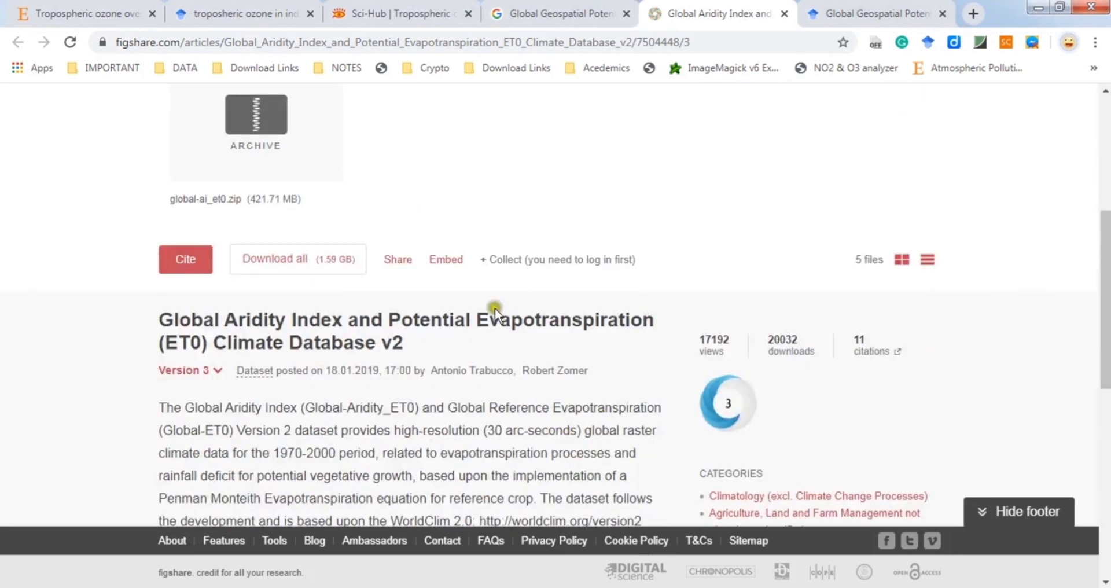
{"action": "scroll", "coordinate": [501, 359], "scroll_direction": "up", "scroll_amount": 4}
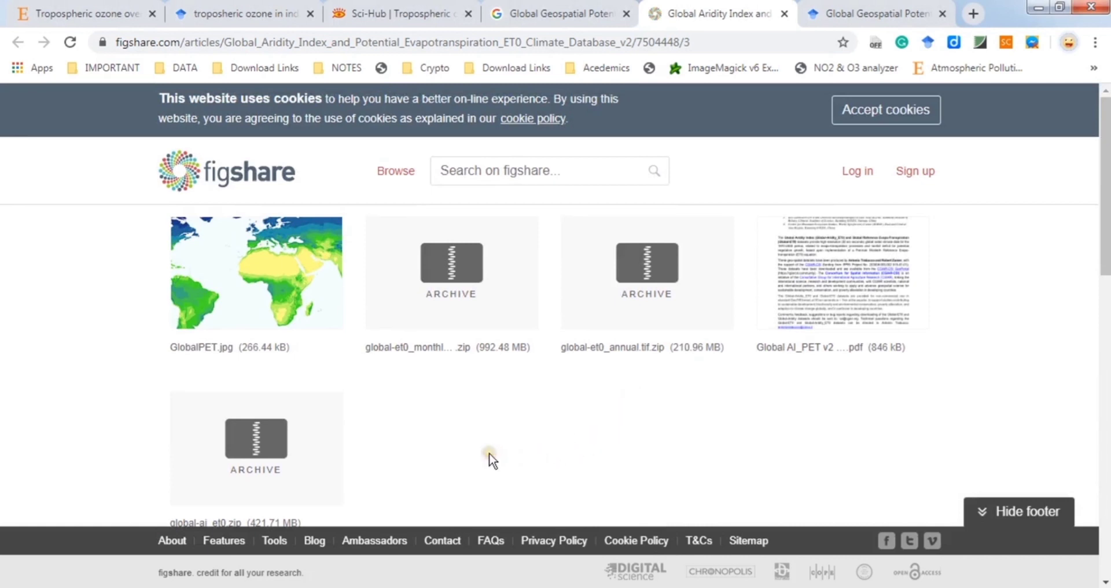
{"action": "mouse_move", "coordinate": [270, 352]}
{"action": "scroll", "coordinate": [608, 393], "scroll_direction": "down", "scroll_amount": 1}
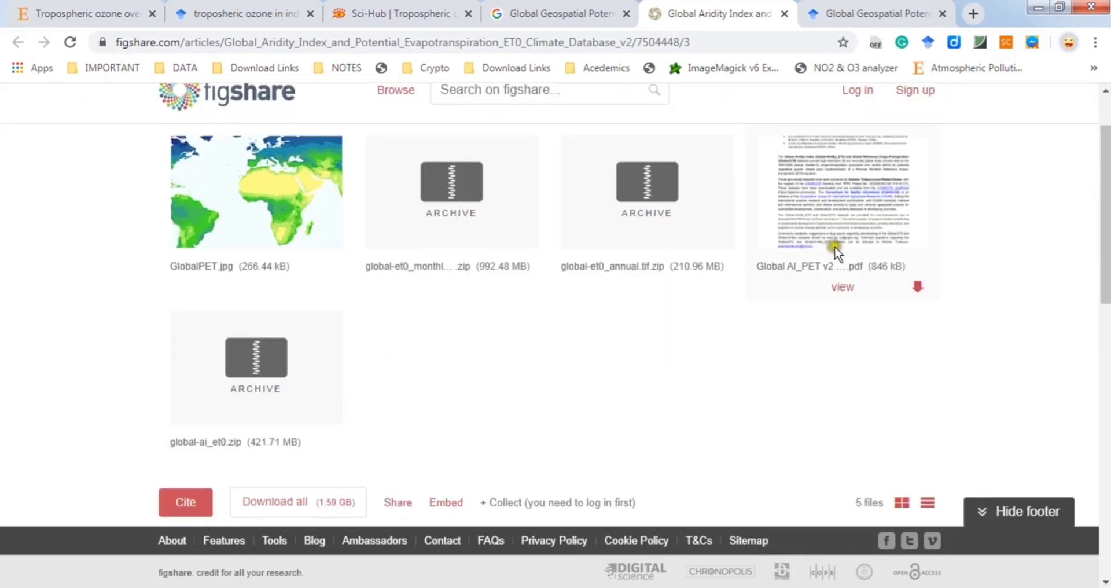
{"action": "left_click", "coordinate": [869, 200]}
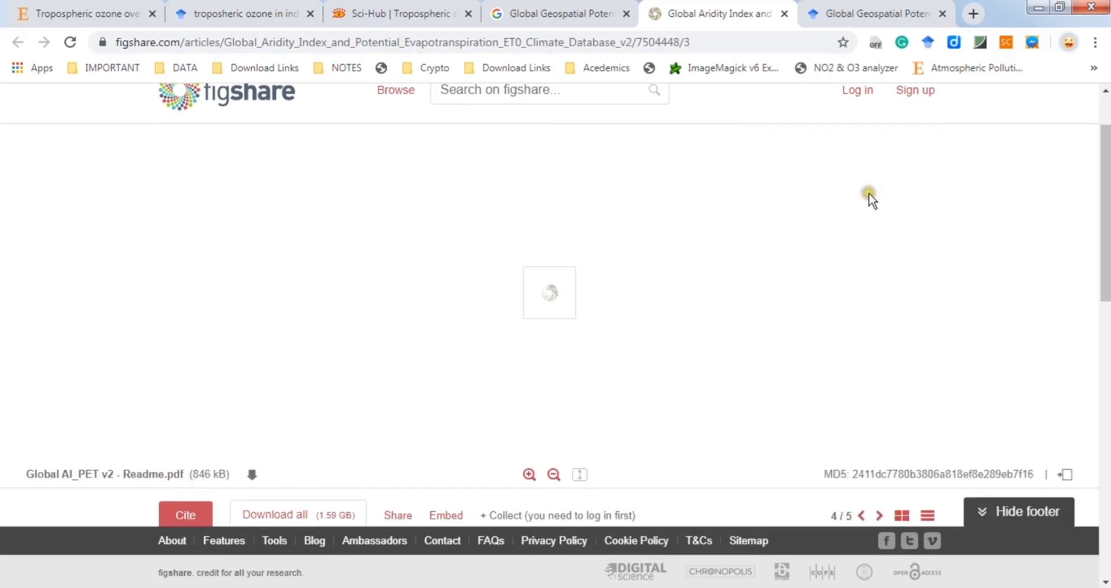
{"action": "scroll", "coordinate": [817, 260], "scroll_direction": "up", "scroll_amount": 1}
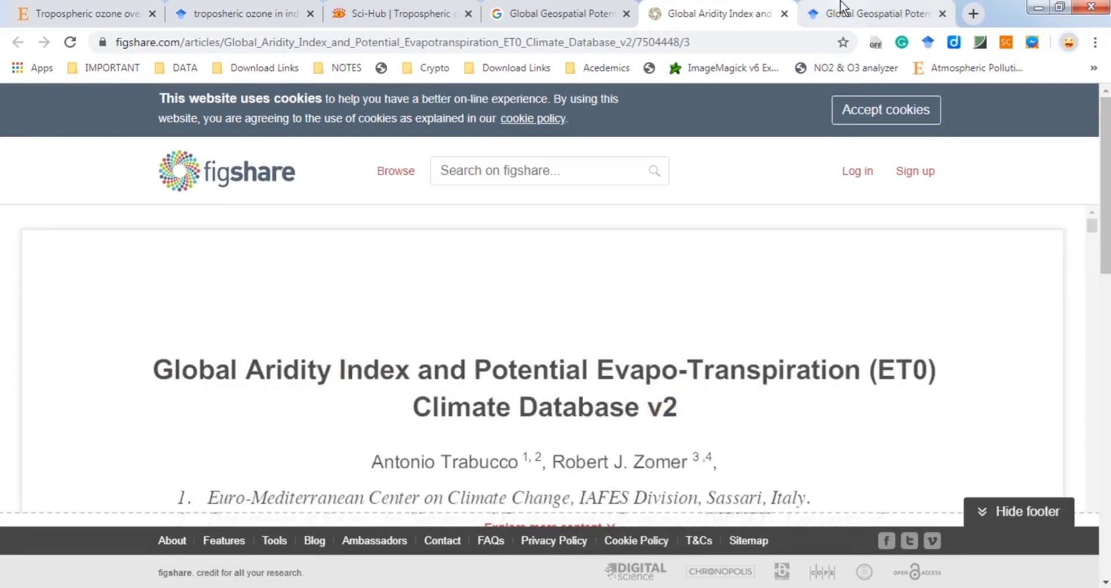
- Expand the Global AI_PET v2 - Readme.pdf preview and examine its title, authors and affiliations
{"action": "scroll", "coordinate": [478, 449], "scroll_direction": "down", "scroll_amount": 2}
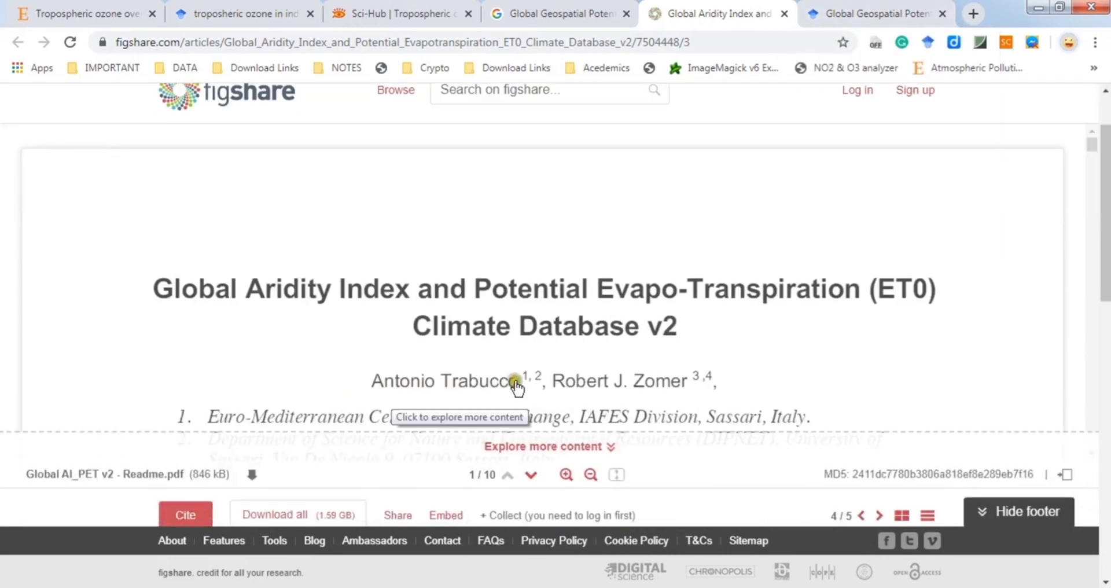
{"action": "scroll", "coordinate": [511, 389], "scroll_direction": "down", "scroll_amount": 2}
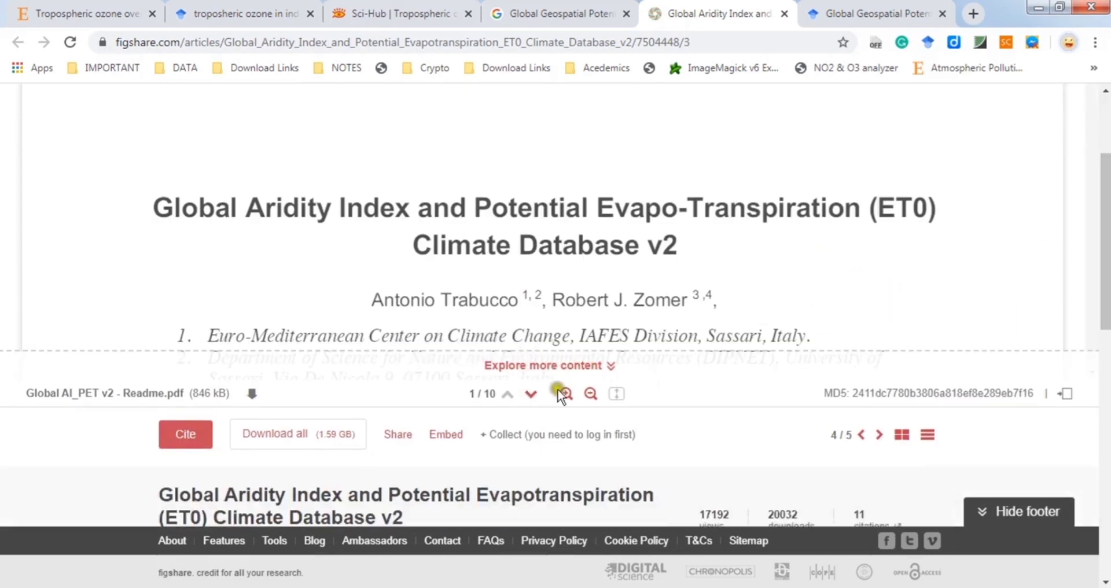
{"action": "left_click", "coordinate": [608, 365]}
{"action": "scroll", "coordinate": [770, 260], "scroll_direction": "down", "scroll_amount": 2}
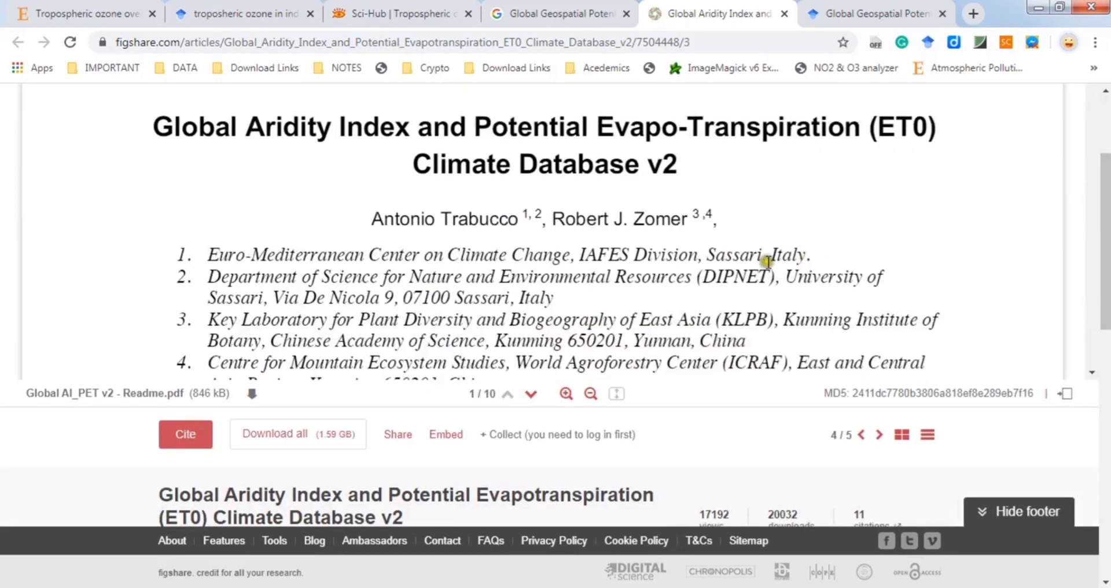
{"action": "scroll", "coordinate": [464, 313], "scroll_direction": "down", "scroll_amount": 4}
{"action": "scroll", "coordinate": [480, 313], "scroll_direction": "up", "scroll_amount": 6}
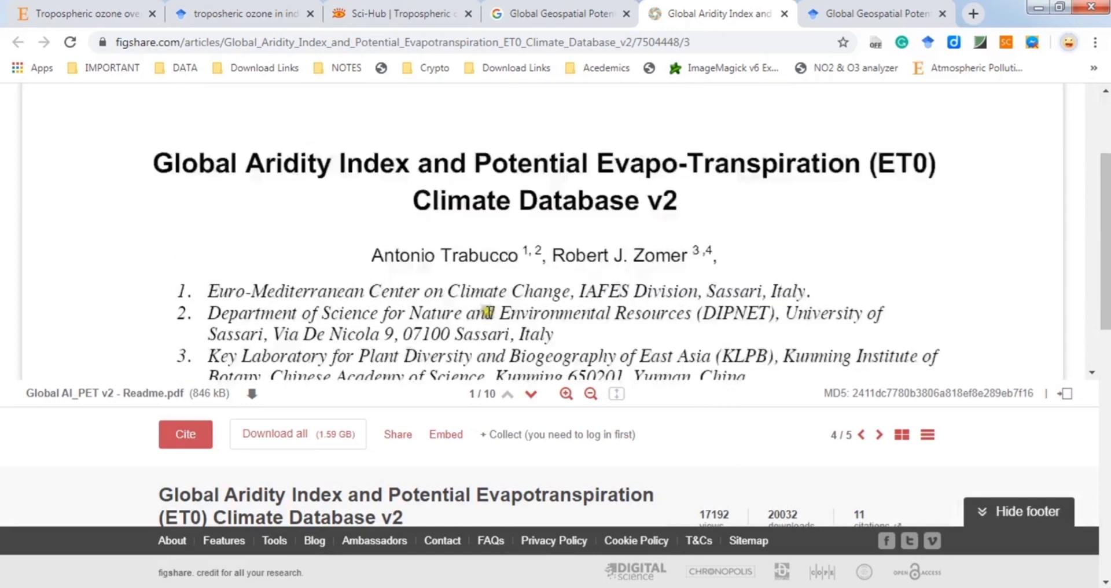
{"action": "scroll", "coordinate": [489, 312], "scroll_direction": "down", "scroll_amount": 4}
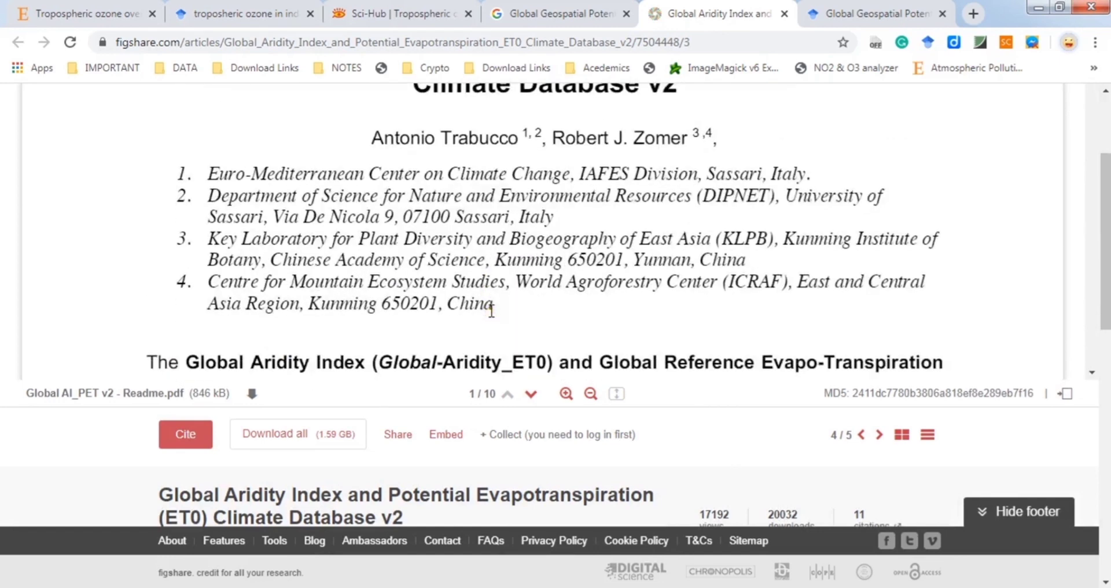
{"action": "scroll", "coordinate": [492, 310], "scroll_direction": "up", "scroll_amount": 2}
{"action": "scroll", "coordinate": [491, 310], "scroll_direction": "down", "scroll_amount": 2}
{"action": "scroll", "coordinate": [497, 311], "scroll_direction": "up", "scroll_amount": 4}
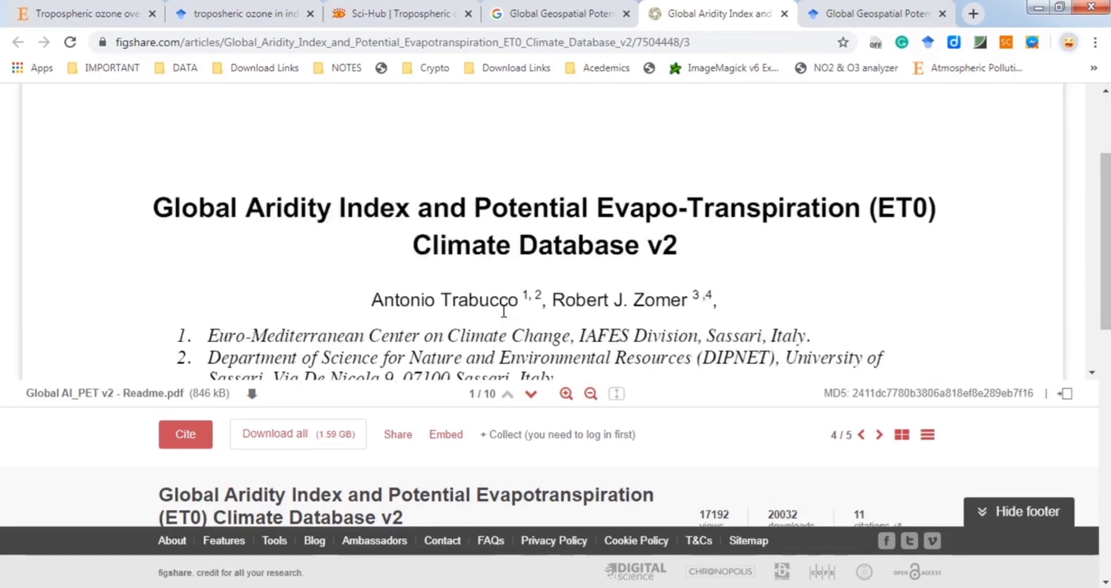
- Read through the Readme preview's introduction and methodology heading to find the document's recommended citation
{"action": "scroll", "coordinate": [503, 311], "scroll_direction": "up", "scroll_amount": 2}
{"action": "scroll", "coordinate": [509, 310], "scroll_direction": "down", "scroll_amount": 5}
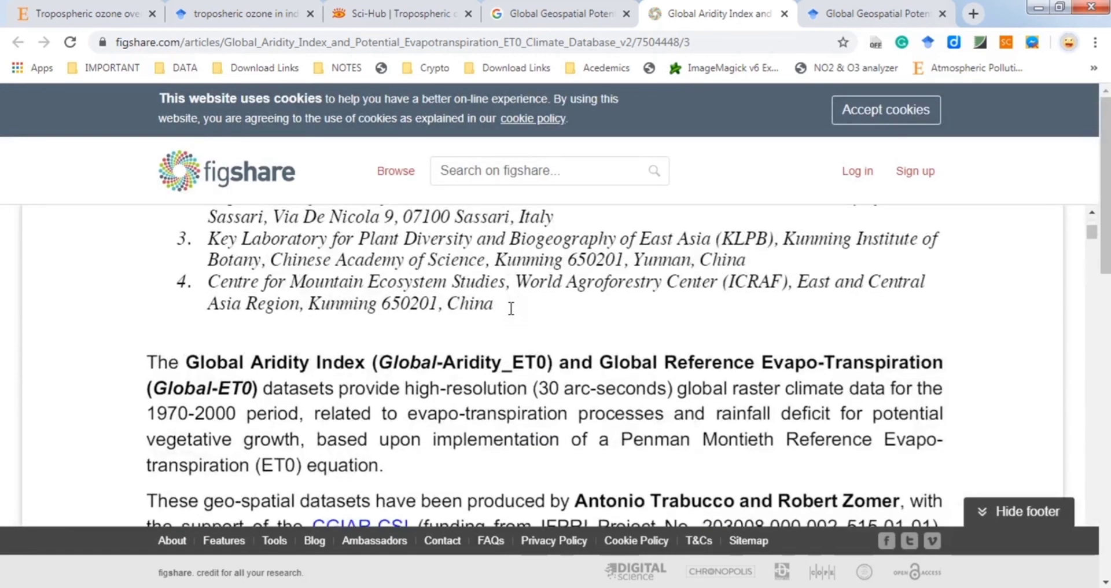
{"action": "scroll", "coordinate": [510, 308], "scroll_direction": "down", "scroll_amount": 3}
{"action": "scroll", "coordinate": [511, 309], "scroll_direction": "down", "scroll_amount": 3}
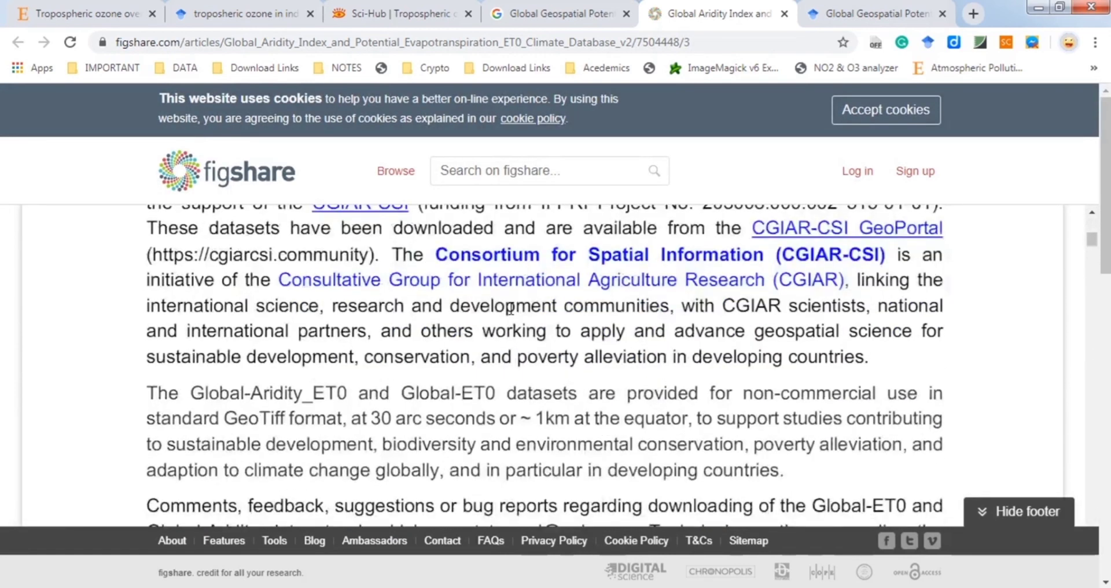
{"action": "scroll", "coordinate": [511, 308], "scroll_direction": "up", "scroll_amount": 2}
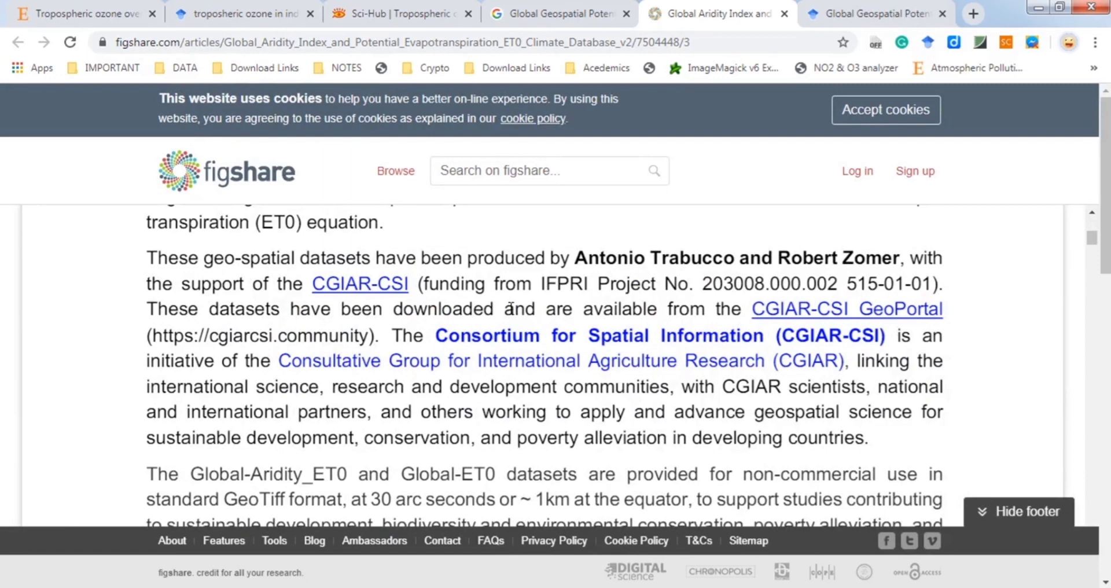
{"action": "left_click", "coordinate": [1092, 237]}
{"action": "left_click_drag", "start_coordinate": [1093, 238], "coordinate": [1078, 263]}
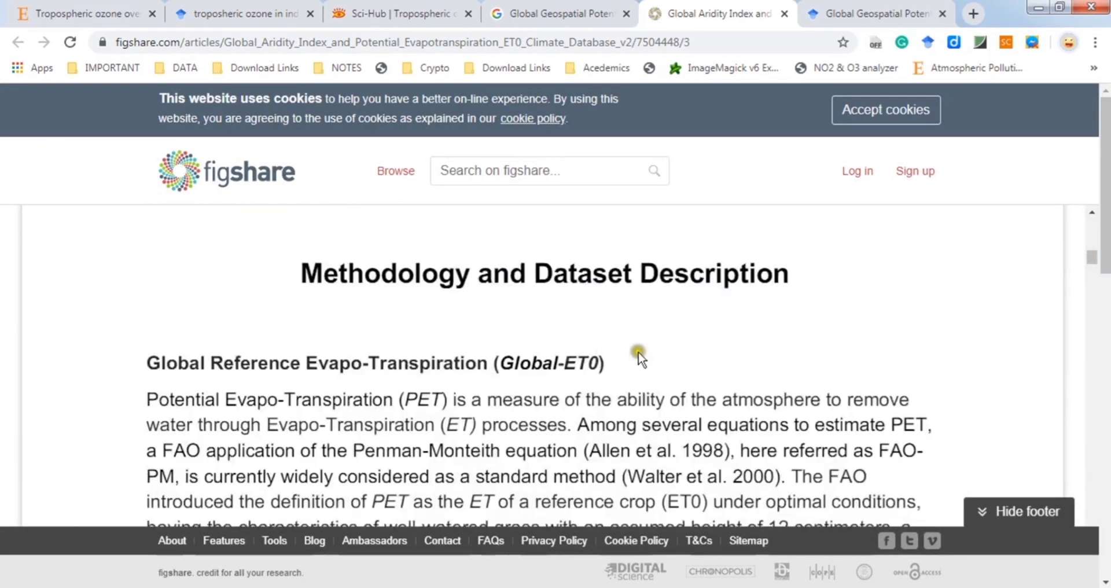
{"action": "scroll", "coordinate": [640, 354], "scroll_direction": "down", "scroll_amount": 5}
{"action": "scroll", "coordinate": [775, 340], "scroll_direction": "up", "scroll_amount": 3}
{"action": "scroll", "coordinate": [756, 340], "scroll_direction": "up", "scroll_amount": 10}
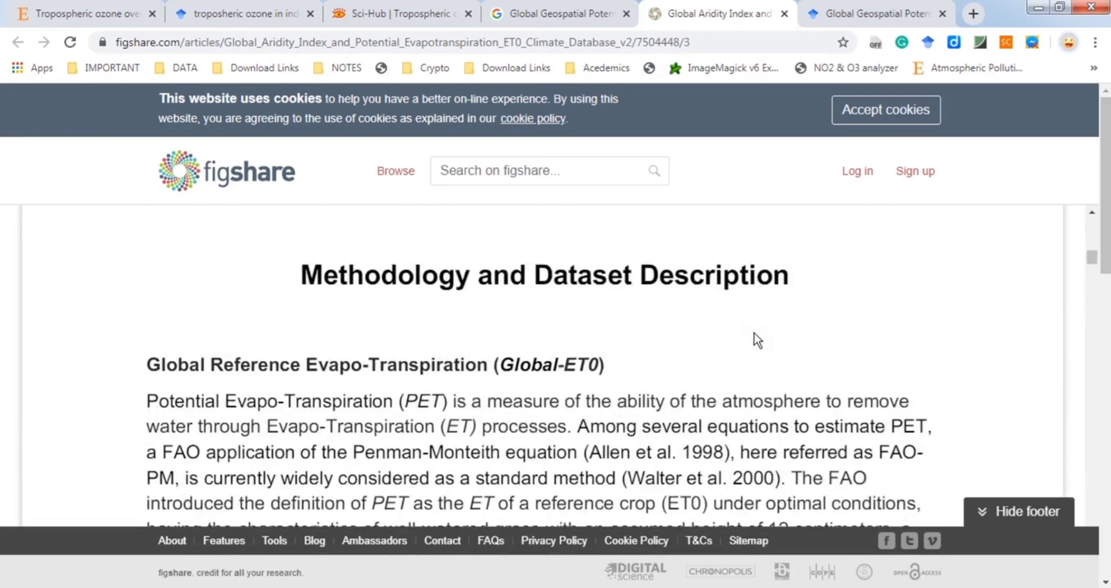
{"action": "scroll", "coordinate": [757, 341], "scroll_direction": "up", "scroll_amount": 5}
{"action": "scroll", "coordinate": [756, 340], "scroll_direction": "up", "scroll_amount": 1}
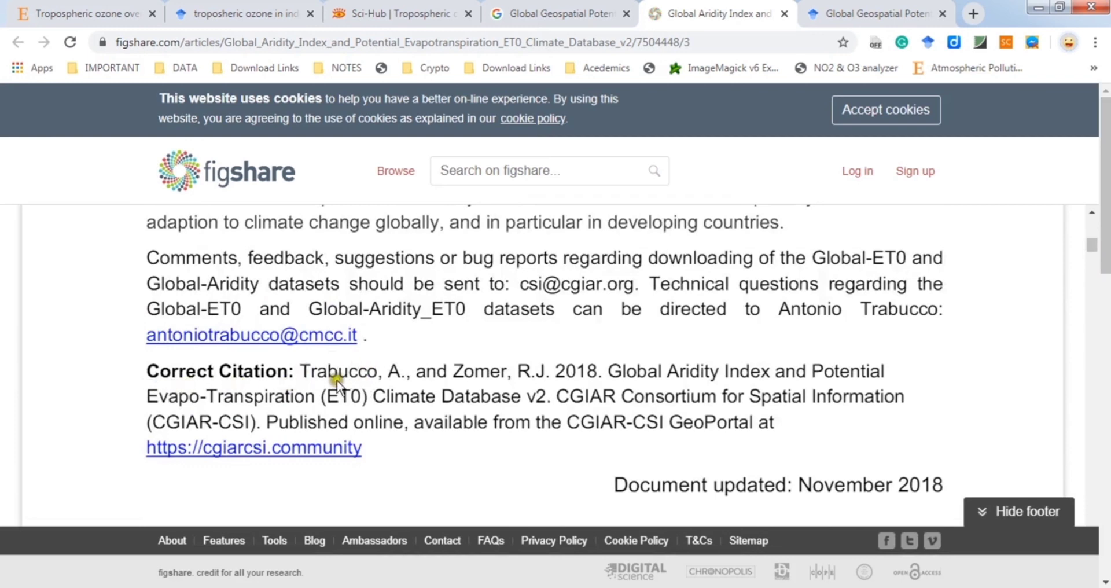
- Copy the Readme's Correct Citation text from the authors through "(CGIAR-CSI)"
{"action": "left_click_drag", "start_coordinate": [301, 369], "coordinate": [256, 425]}
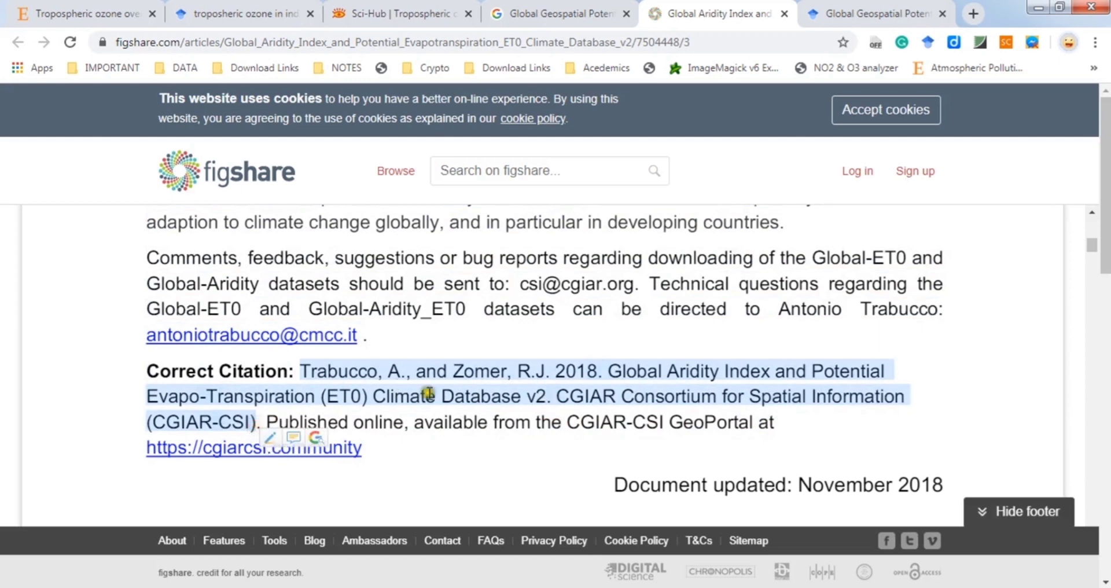
{"action": "right_click", "coordinate": [550, 397]}
{"action": "left_click", "coordinate": [574, 416]}
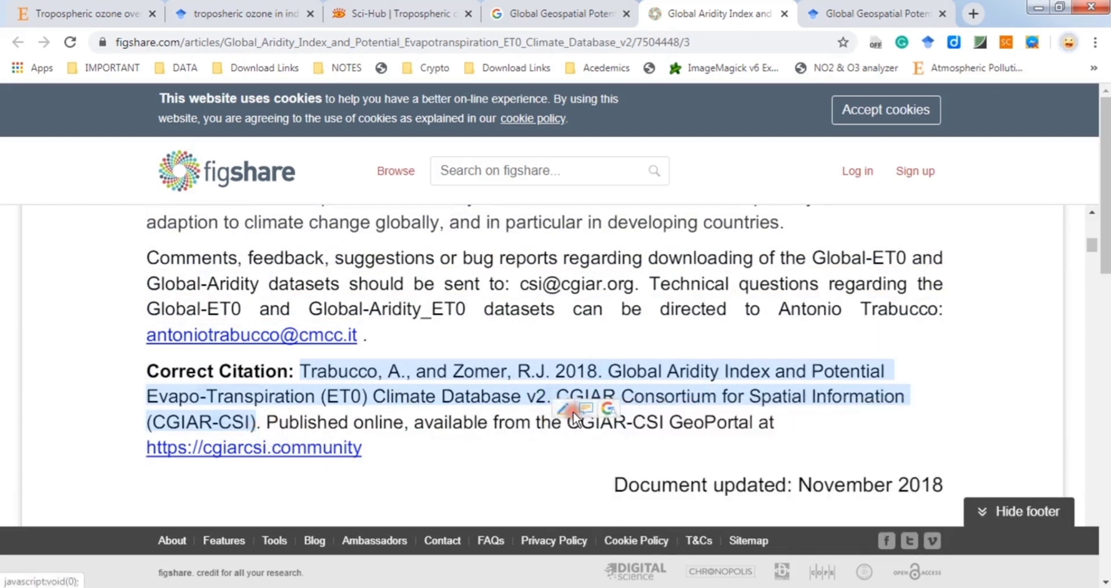
- Switch to EndNote, show the Global-Aridity-and-Global-PET-Methodology.pdf reference's fields and paste the copied citation into its Author field
{"action": "left_click", "coordinate": [374, 586]}
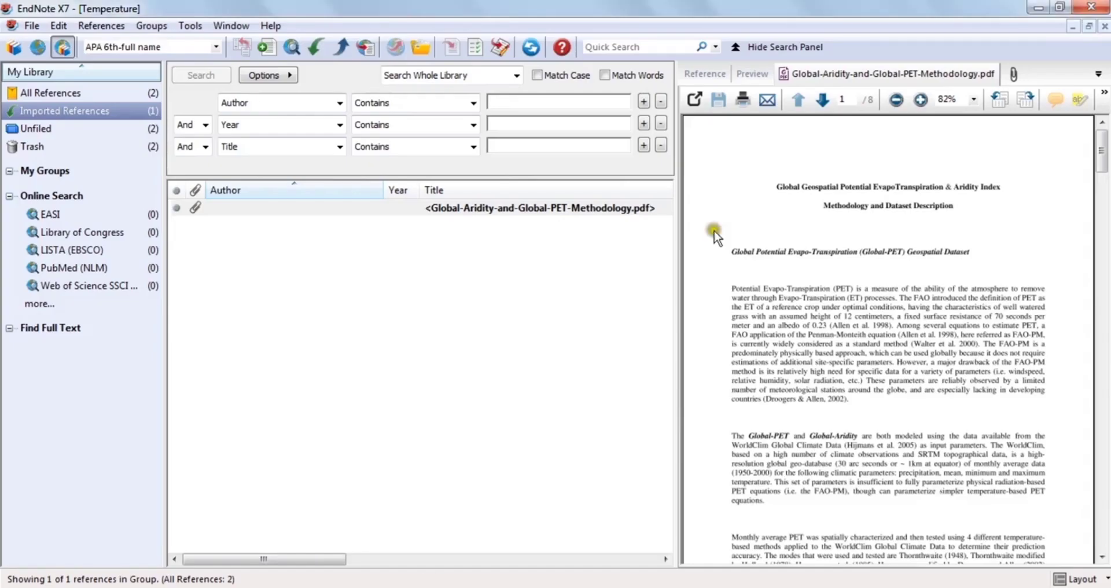
{"action": "left_click", "coordinate": [587, 211]}
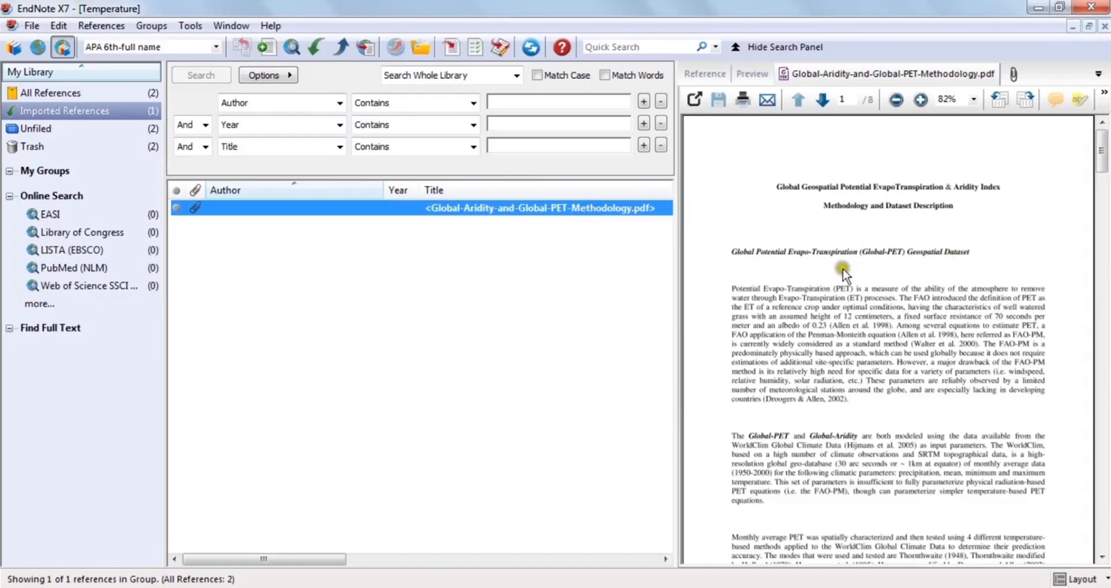
{"action": "left_click", "coordinate": [1100, 148]}
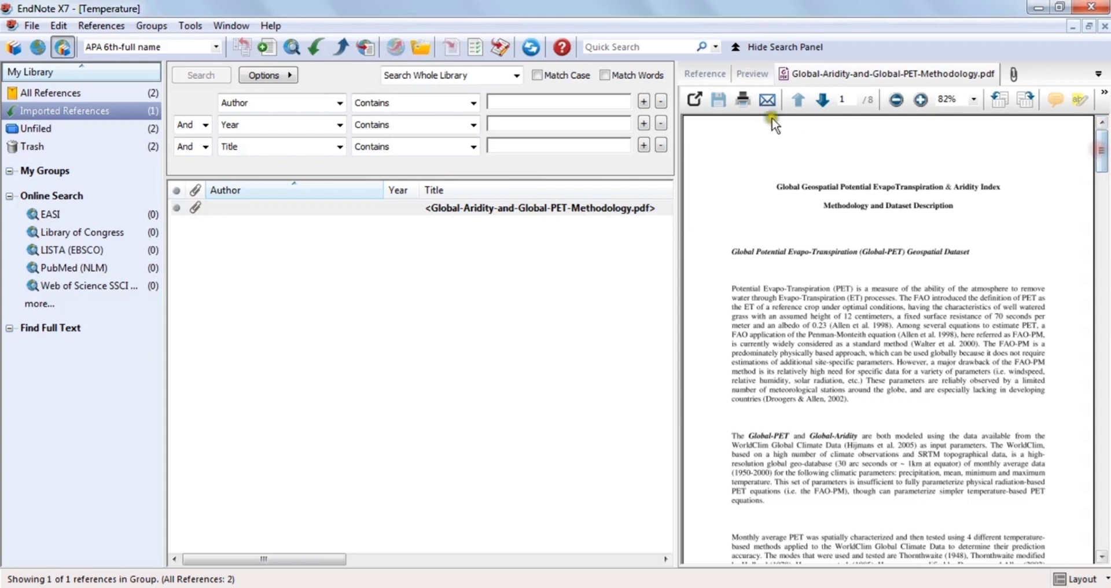
{"action": "left_click", "coordinate": [716, 76]}
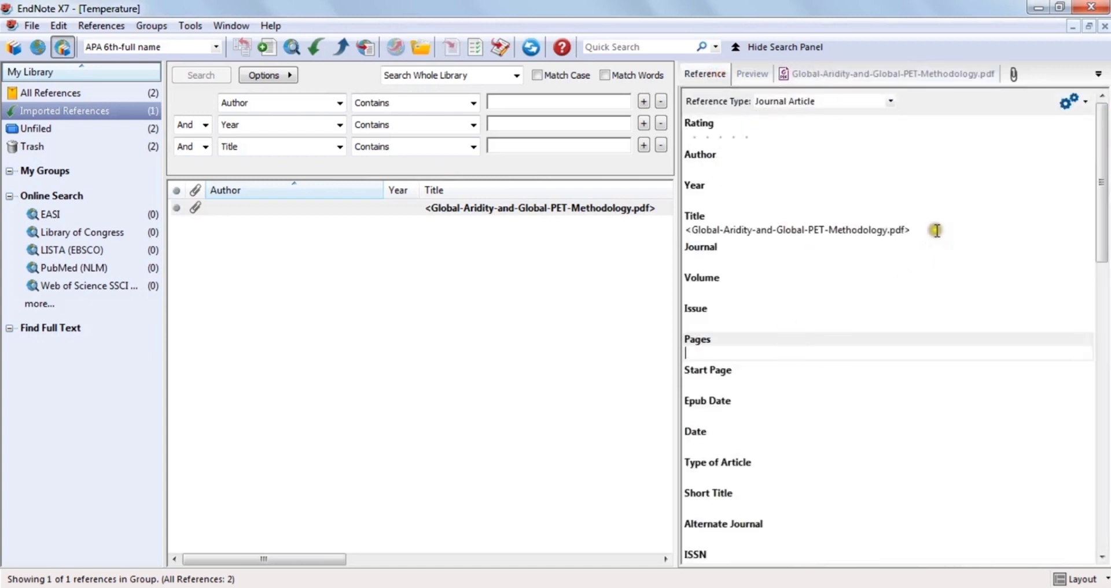
{"action": "key", "text": "alt+Tab"}
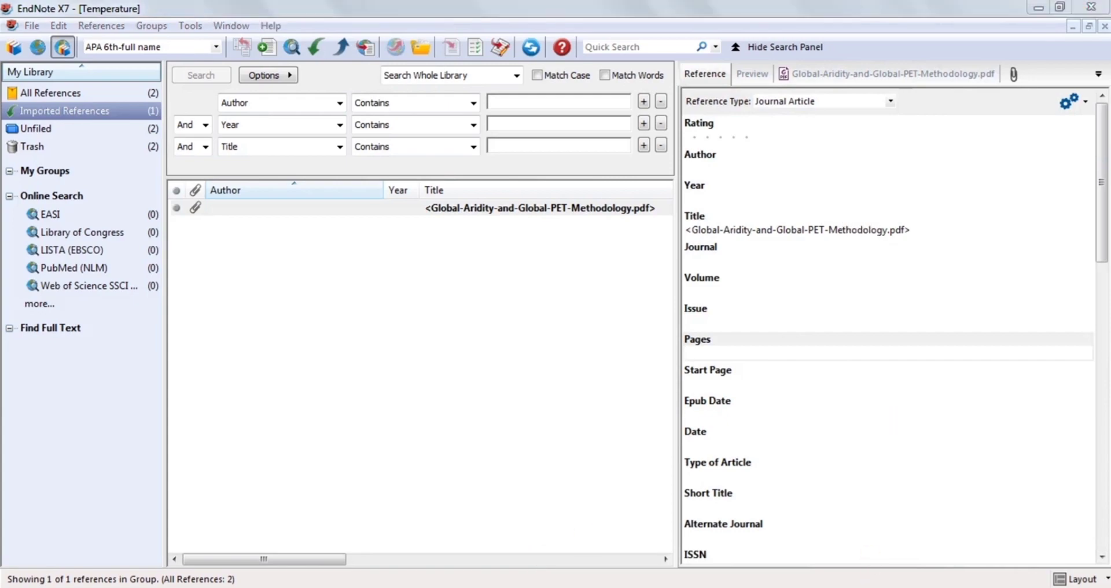
{"action": "key", "text": "alt+Tab"}
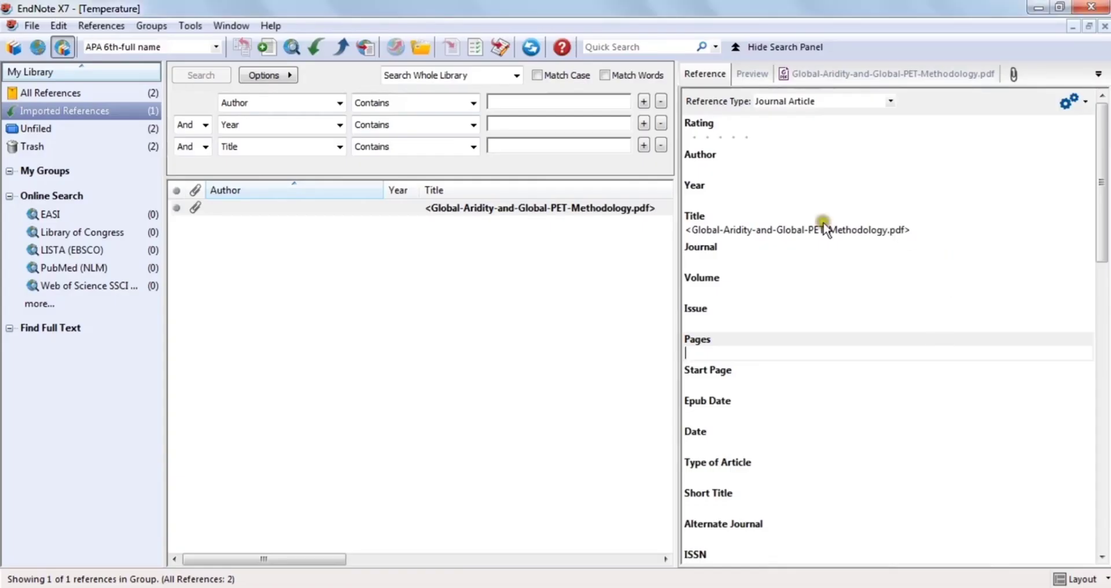
{"action": "left_click", "coordinate": [745, 173]}
{"action": "right_click", "coordinate": [730, 169]}
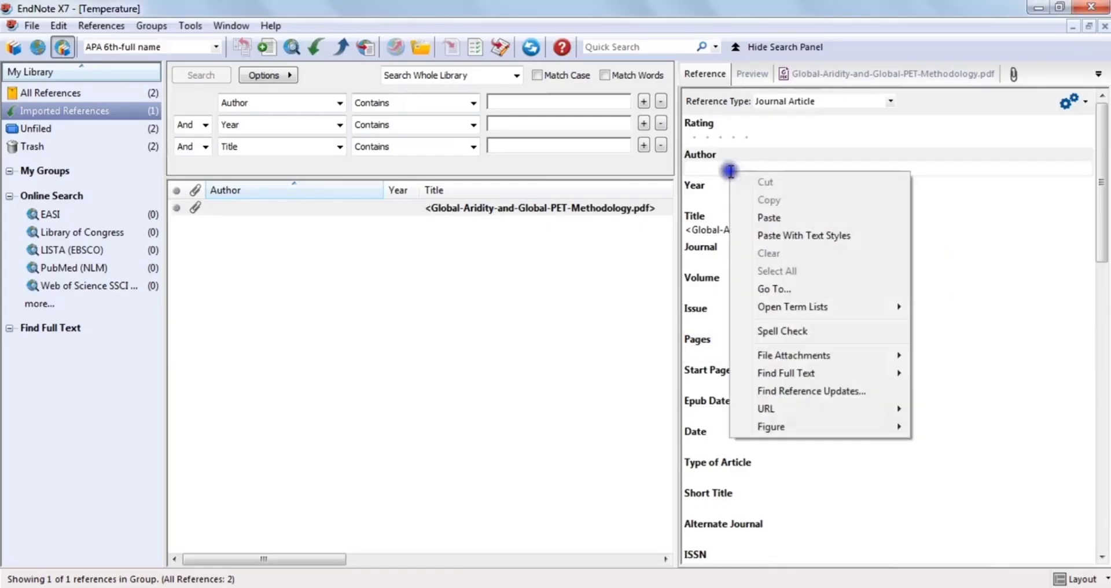
{"action": "left_click", "coordinate": [766, 218]}
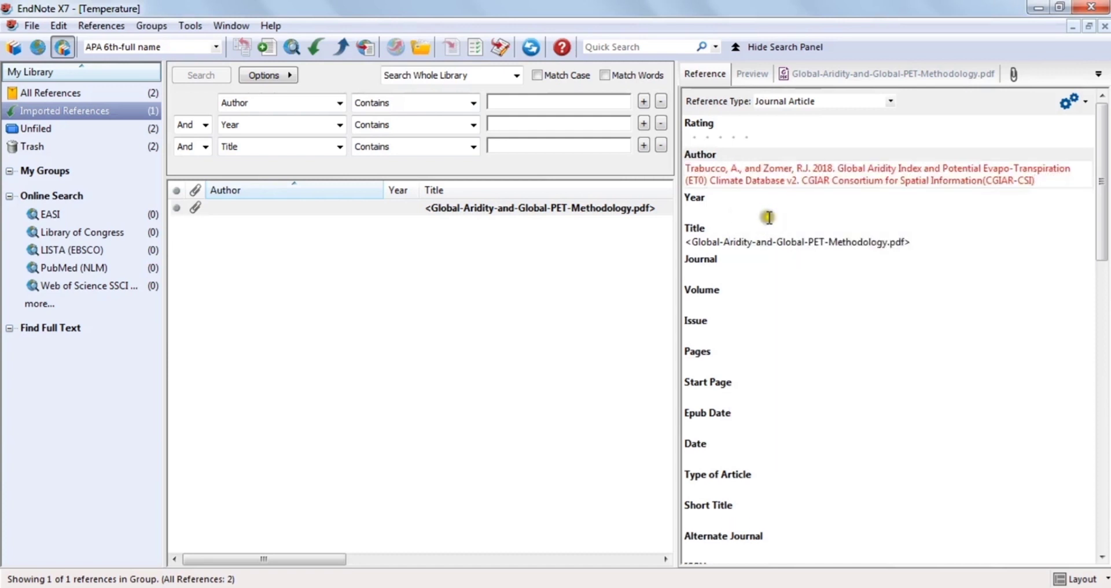
- Move everything after the author names, starting with "2018.", from the Author field to the Year field
{"action": "left_click_drag", "start_coordinate": [1036, 182], "coordinate": [810, 171]}
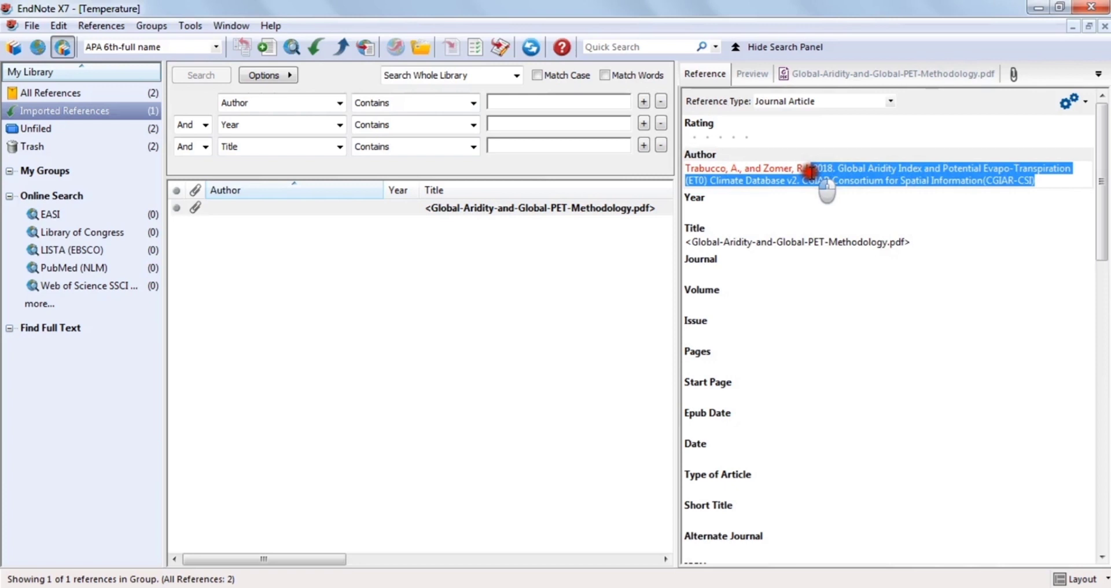
{"action": "right_click", "coordinate": [844, 171]}
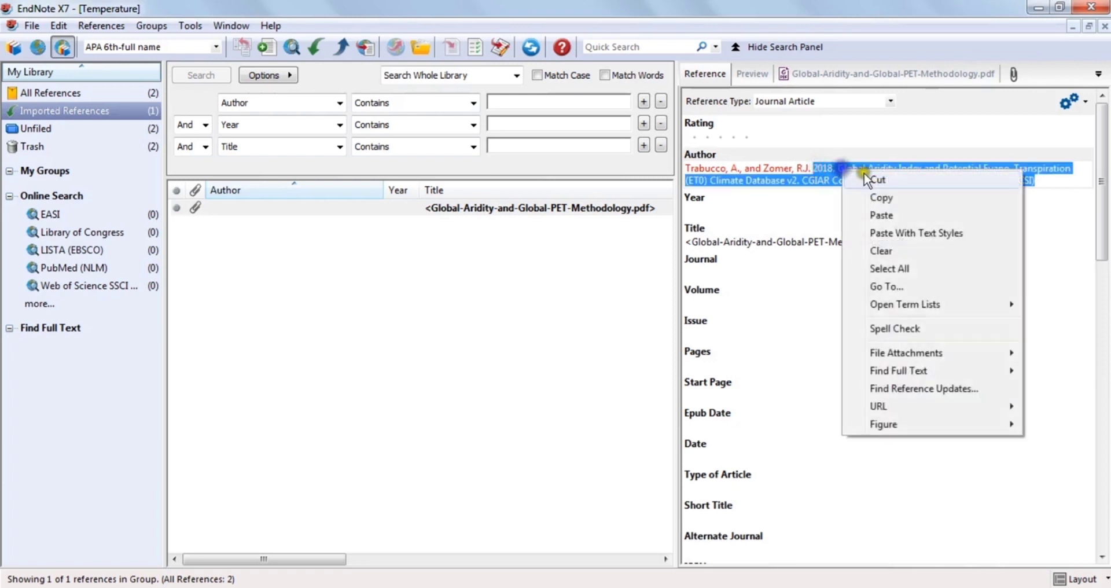
{"action": "left_click", "coordinate": [866, 180]}
{"action": "left_click", "coordinate": [769, 199]}
{"action": "right_click", "coordinate": [746, 190]}
{"action": "left_click", "coordinate": [797, 233]}
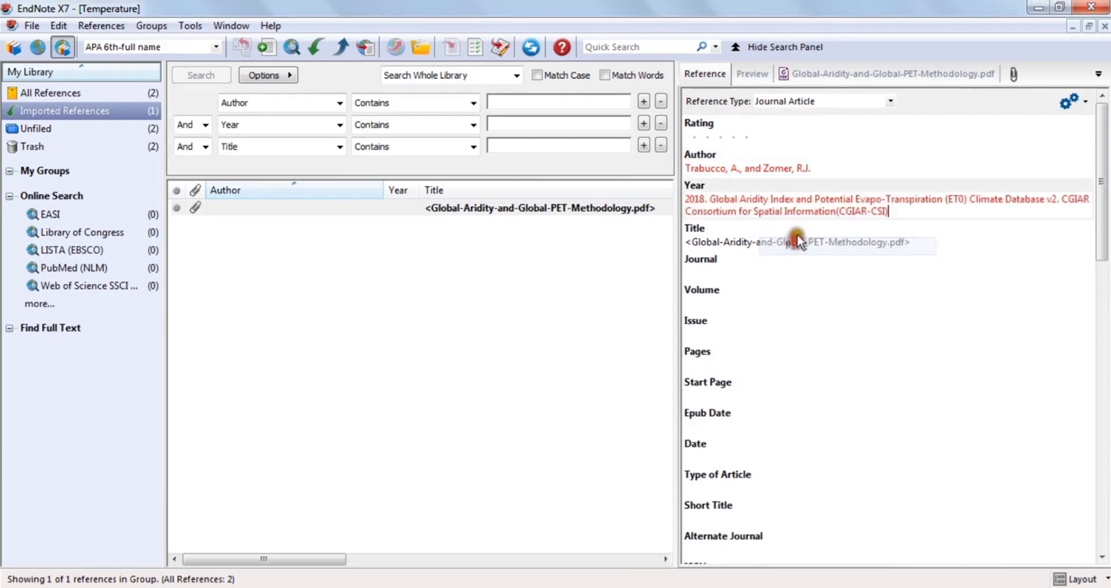
- Move the text after "2018." from the Year field to the Title field, replacing the PDF file name there
{"action": "left_click_drag", "start_coordinate": [888, 211], "coordinate": [862, 212]}
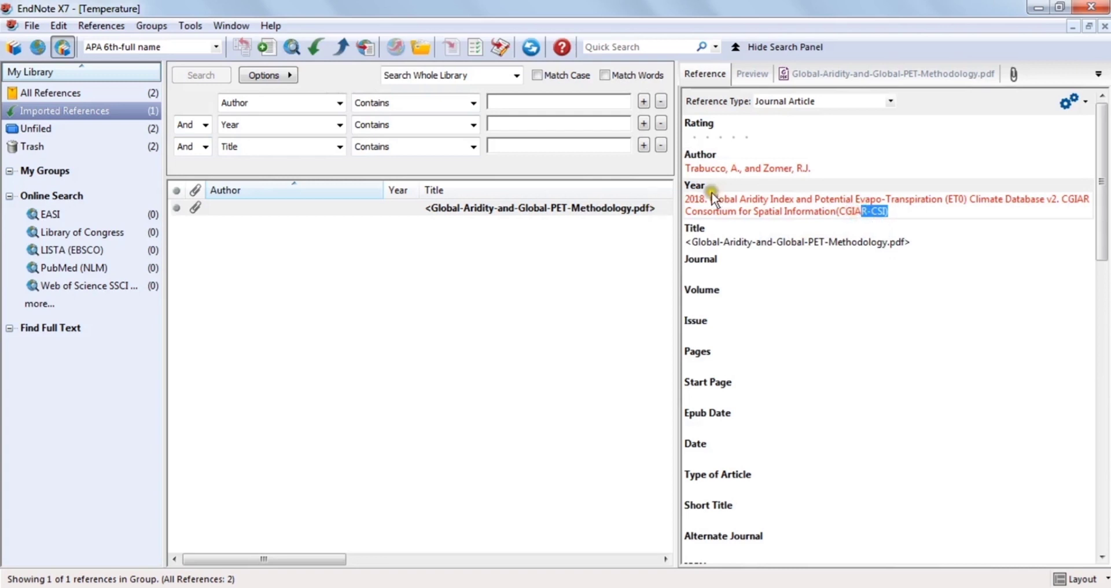
{"action": "left_click_drag", "start_coordinate": [710, 198], "coordinate": [590, 230]}
{"action": "right_click", "coordinate": [922, 211]}
{"action": "left_click", "coordinate": [924, 222]}
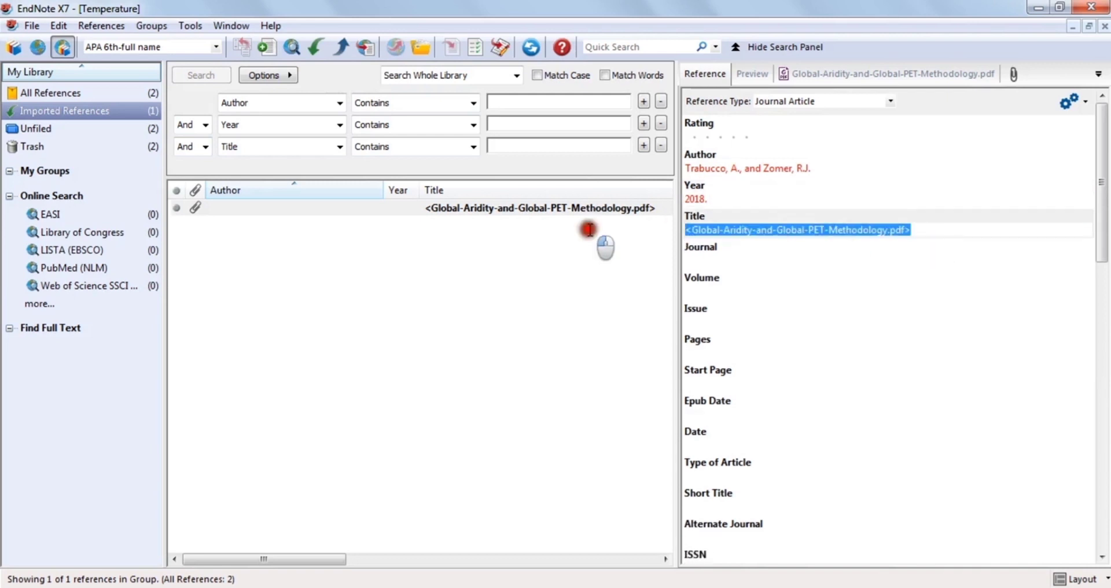
{"action": "right_click", "coordinate": [725, 229]}
{"action": "left_click", "coordinate": [774, 267]}
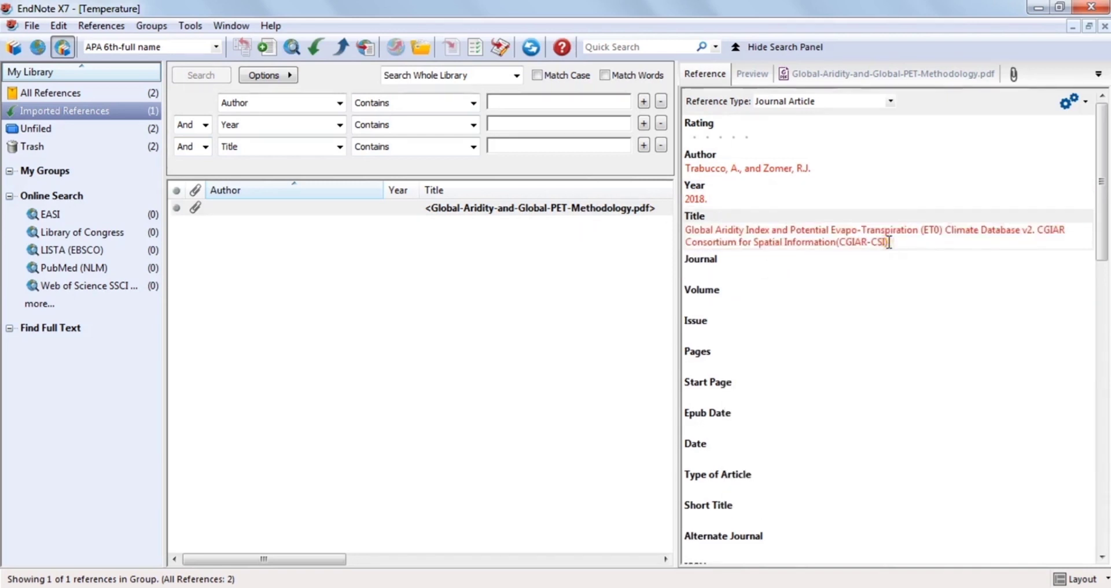
- Move "CGIAR Consortium for Spatial Information(CGIAR-CSI)" from the Title field to the Journal field
{"action": "left_click_drag", "start_coordinate": [889, 241], "coordinate": [1037, 230]}
{"action": "right_click", "coordinate": [1037, 229]}
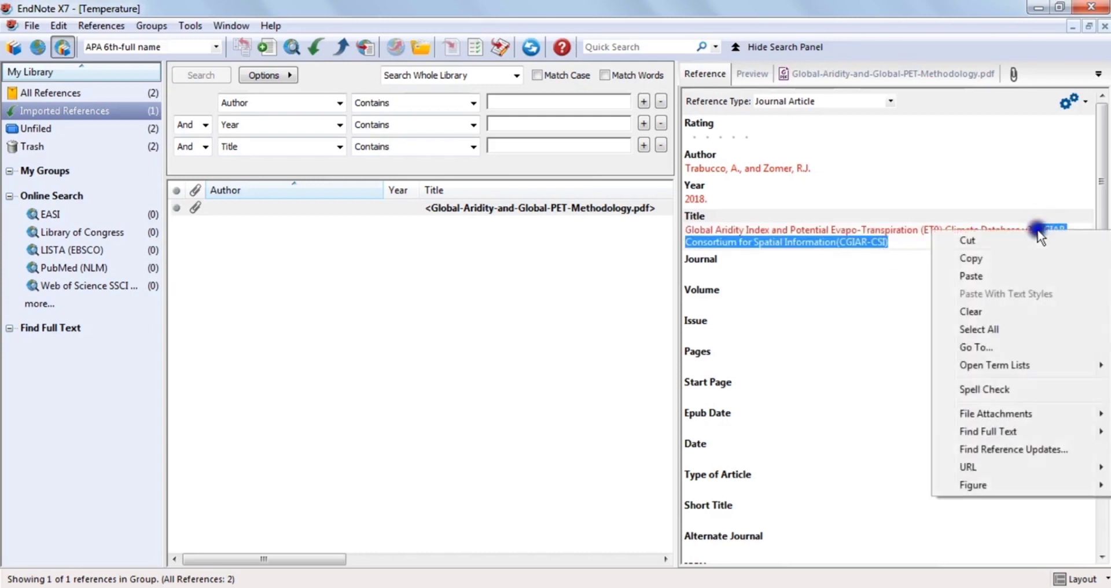
{"action": "left_click", "coordinate": [1037, 240]}
{"action": "left_click", "coordinate": [714, 261]}
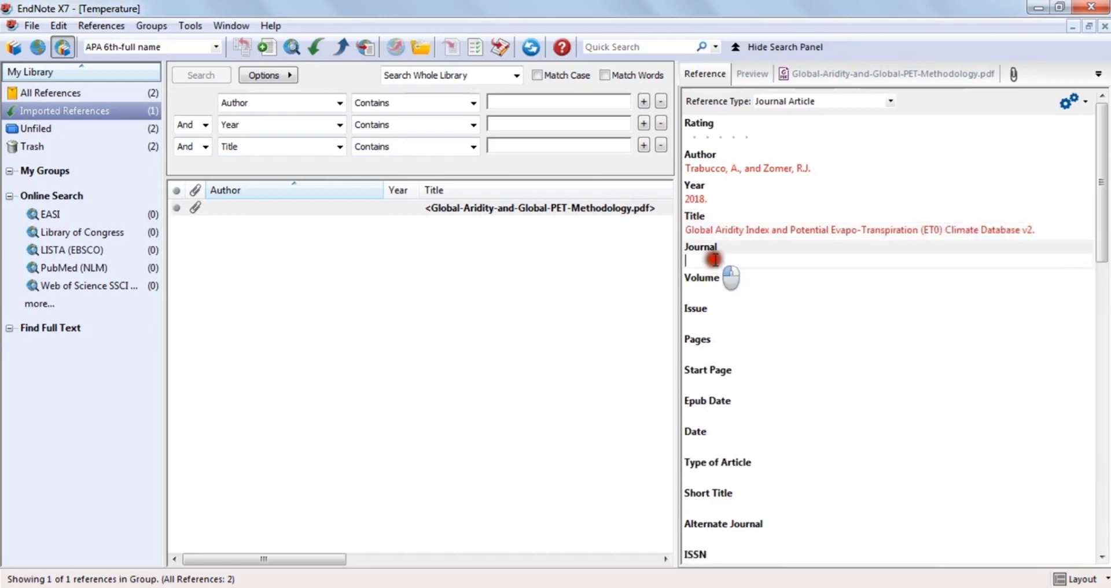
{"action": "right_click", "coordinate": [714, 260]}
{"action": "left_click", "coordinate": [749, 303]}
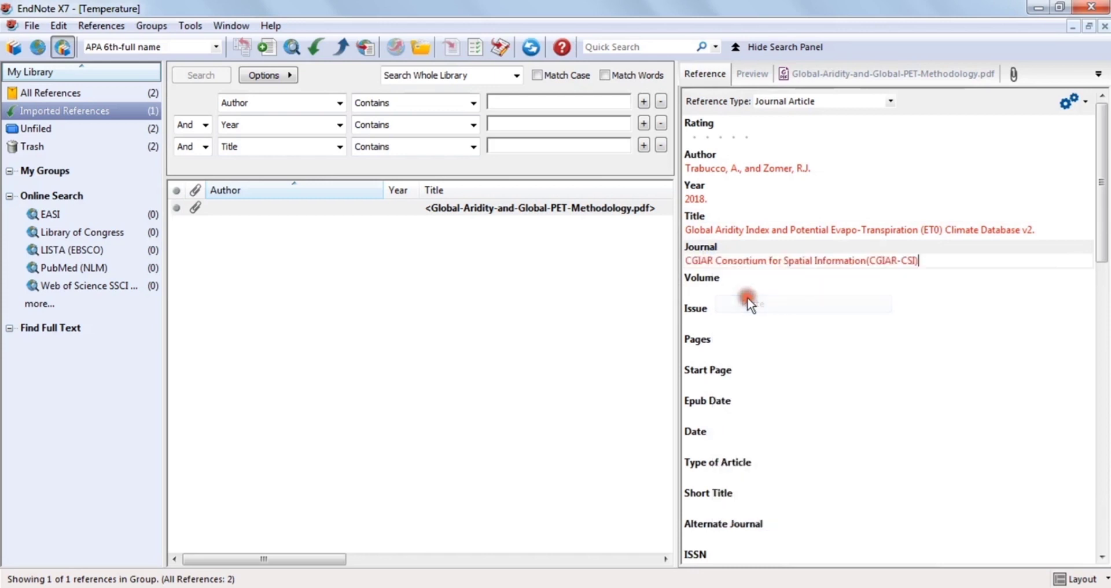
{"action": "left_click", "coordinate": [935, 258]}
{"action": "left_click", "coordinate": [769, 294]}
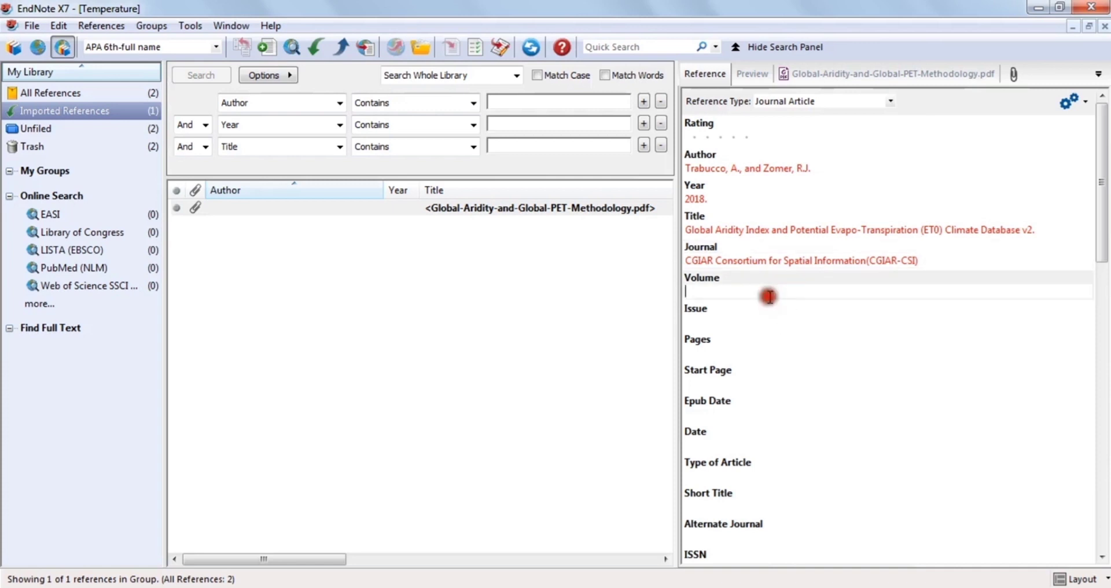
- Remove the period after 2018 in the Year field and put the two authors on separate lines without "and"
{"action": "left_click", "coordinate": [739, 198]}
{"action": "key", "text": "BackSpace"}
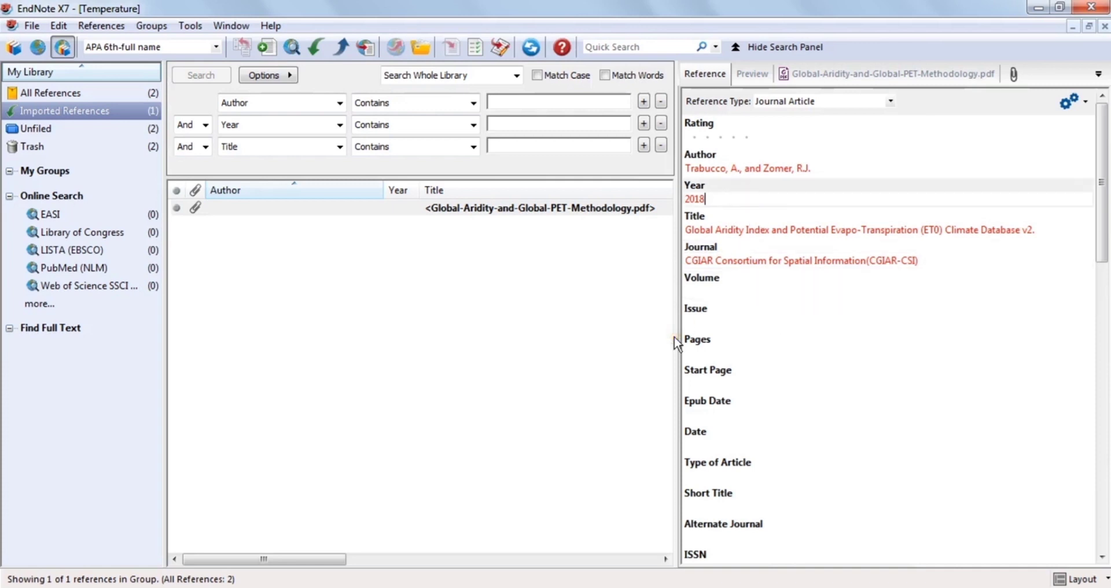
{"action": "left_click", "coordinate": [767, 170]}
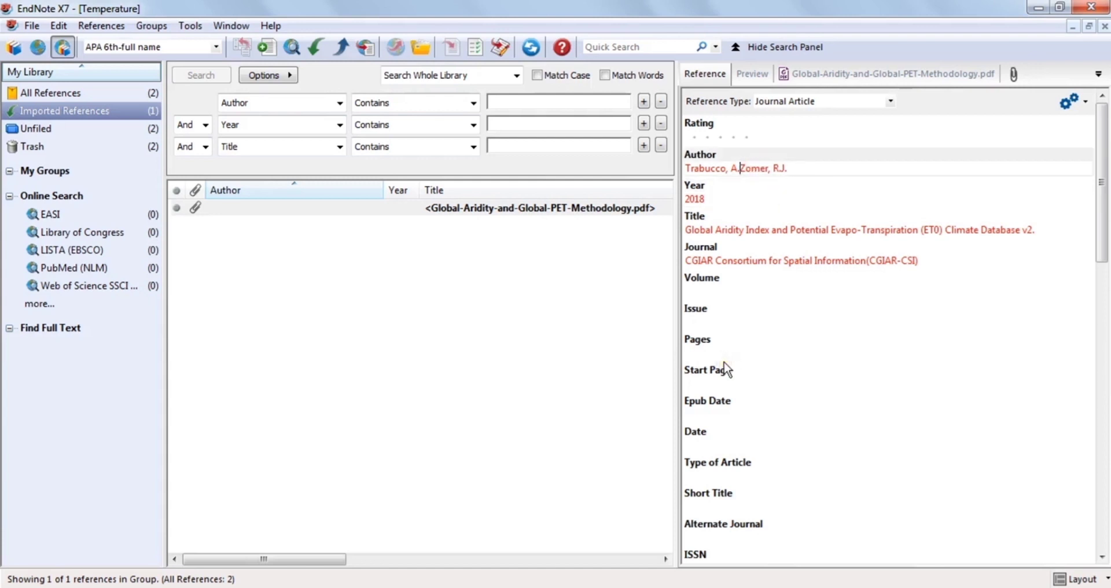
{"action": "key", "text": "Return"}
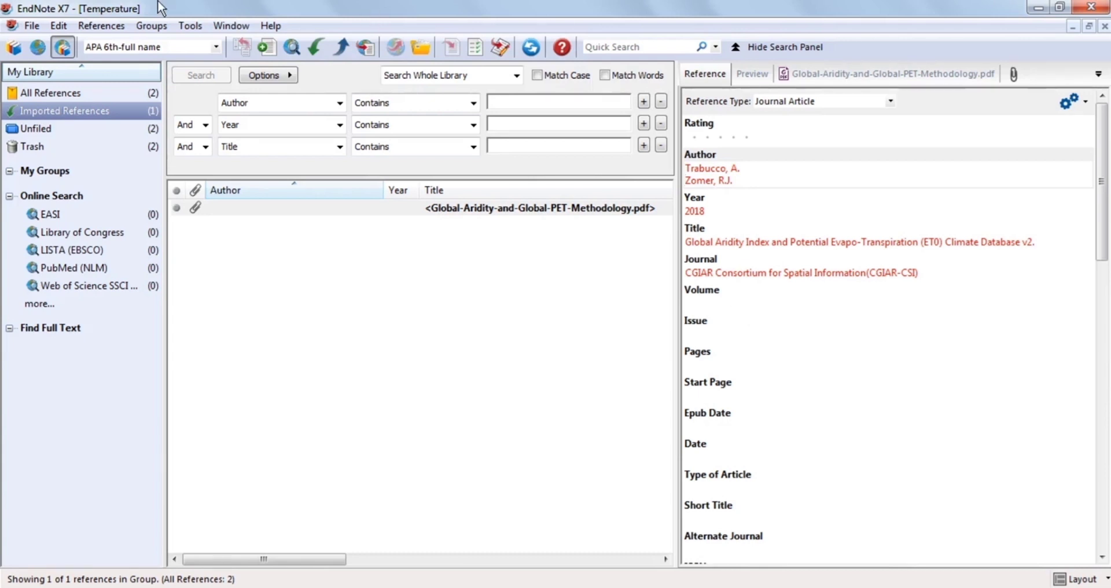
- Change the reference type to Online Database and move the CGIAR Consortium text from the Periodical field to Publisher
{"action": "left_click", "coordinate": [890, 101]}
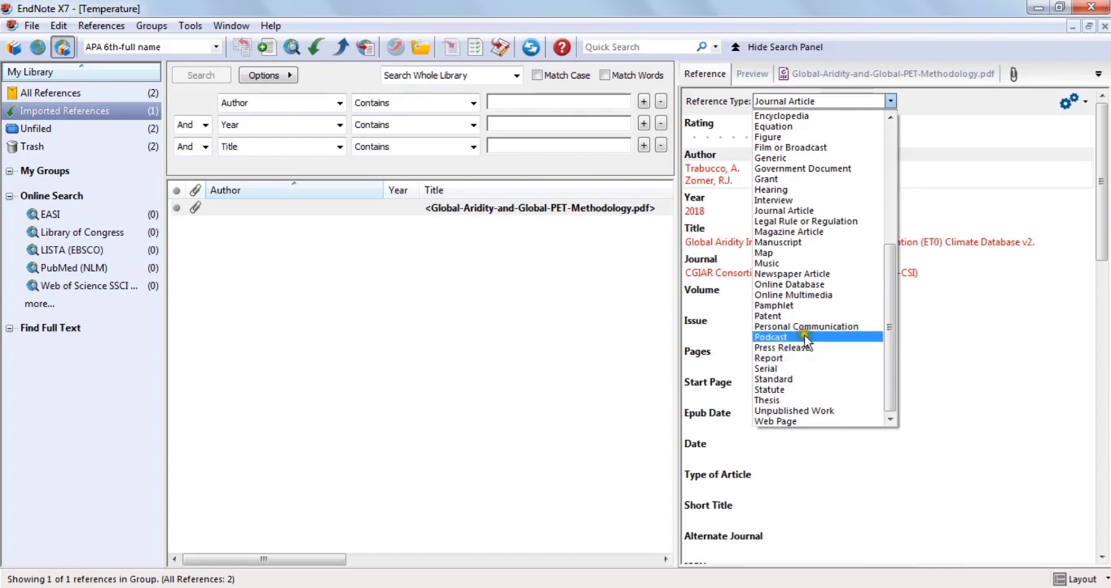
{"action": "left_click", "coordinate": [804, 284]}
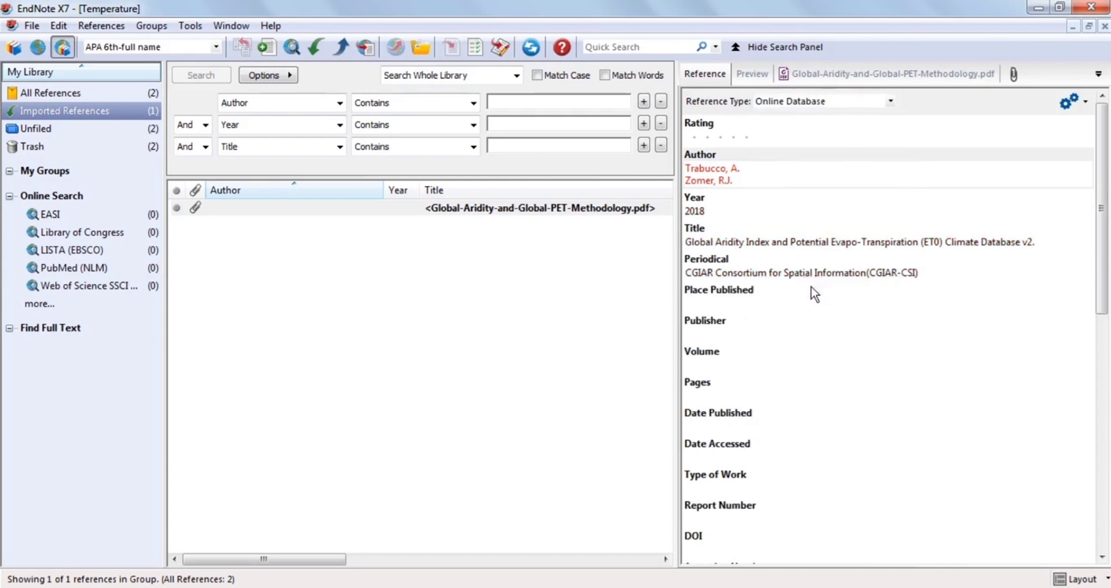
{"action": "left_click_drag", "start_coordinate": [920, 273], "coordinate": [658, 274]}
{"action": "right_click", "coordinate": [715, 275]}
{"action": "left_click", "coordinate": [755, 282]}
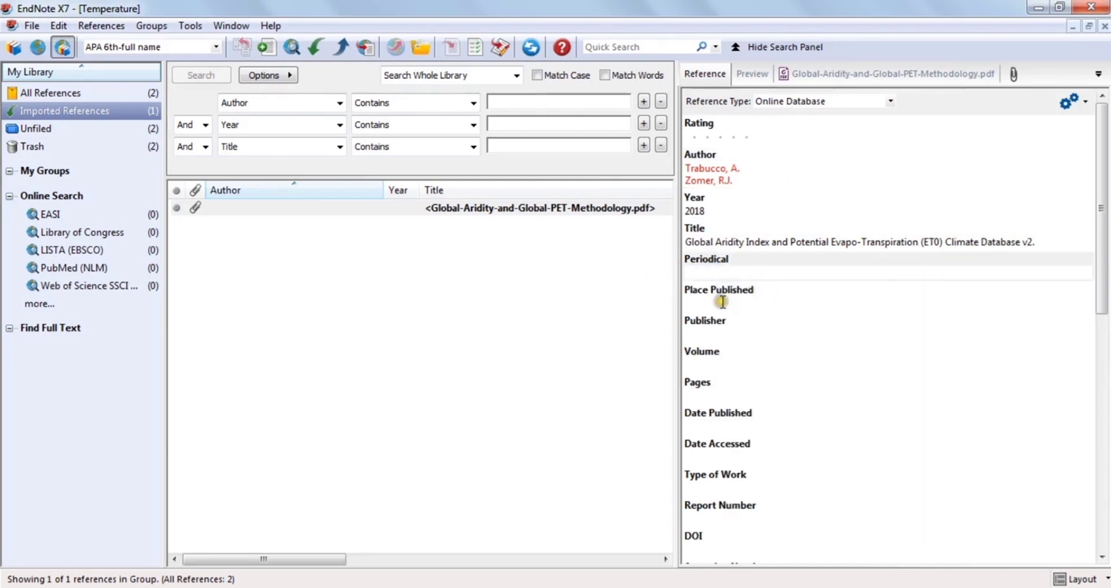
{"action": "left_click", "coordinate": [720, 336]}
{"action": "right_click", "coordinate": [718, 340]}
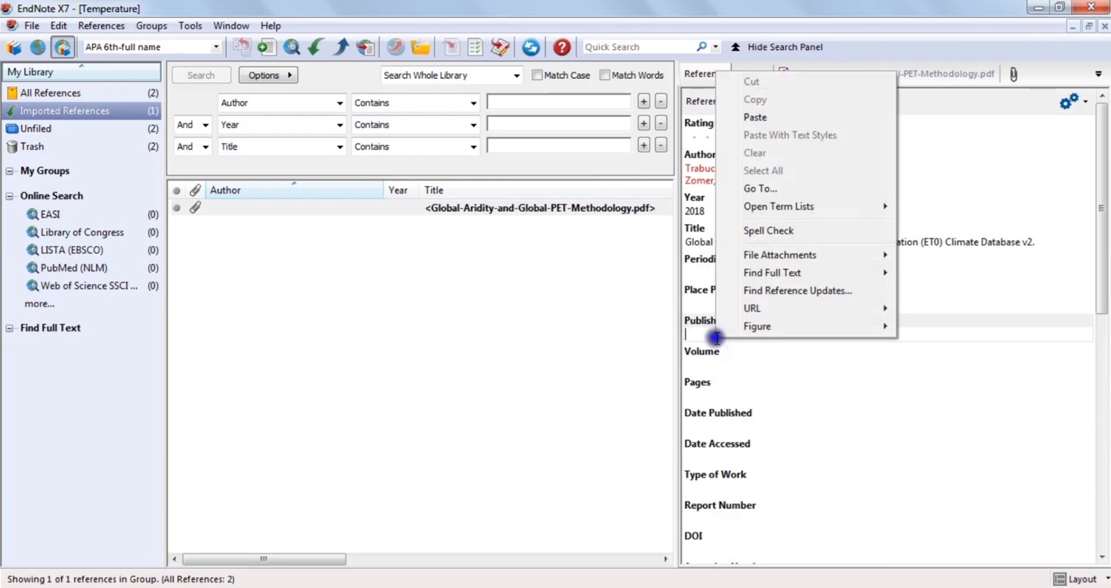
{"action": "left_click", "coordinate": [762, 118]}
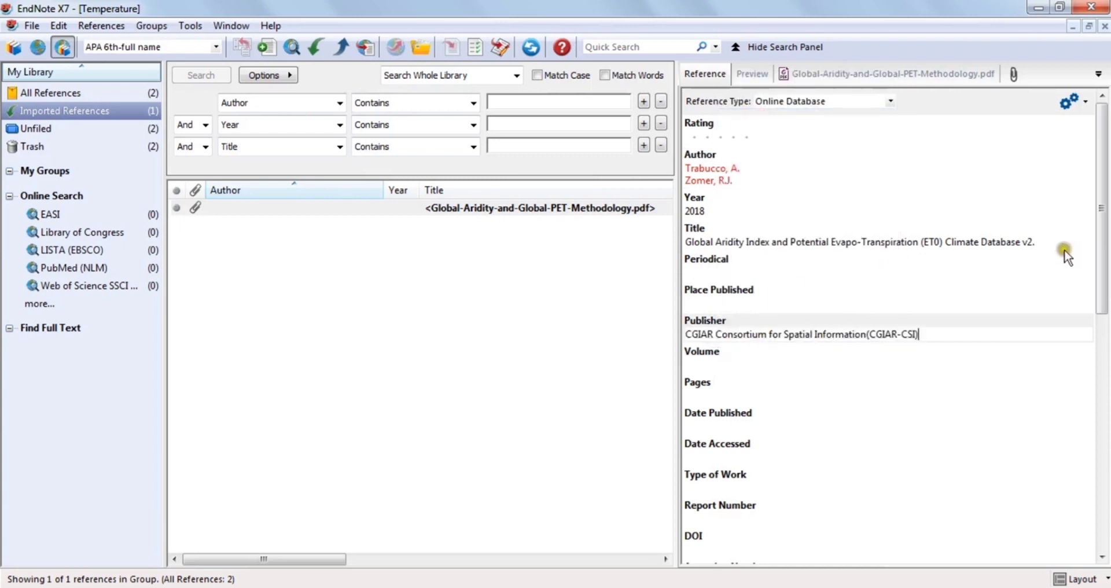
- Save the edits made to the Online Database reference on the Global Aridity Index
{"action": "left_click", "coordinate": [1037, 238]}
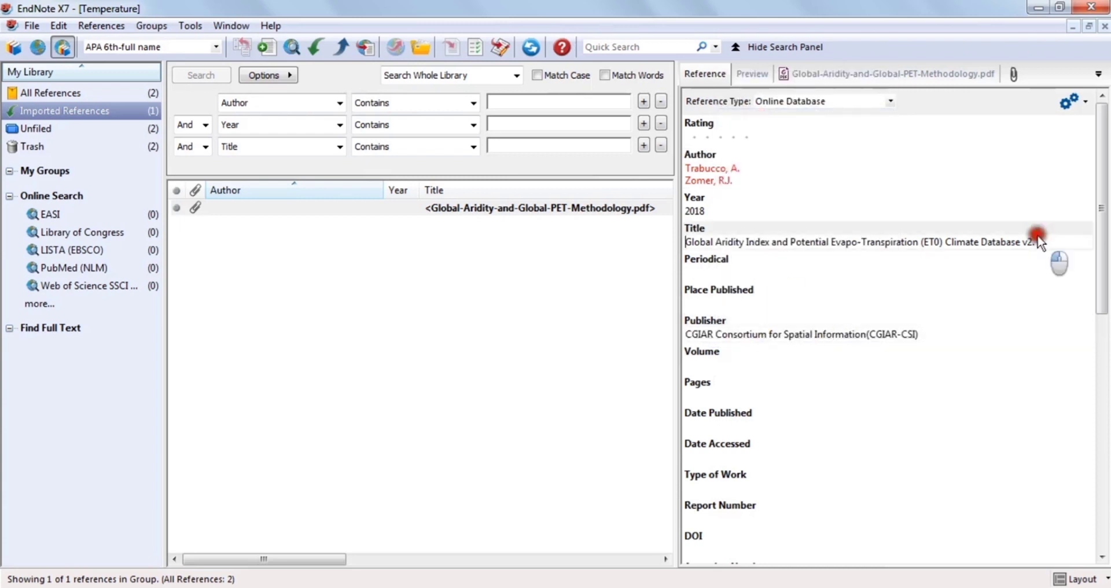
{"action": "left_click", "coordinate": [737, 181]}
{"action": "left_click", "coordinate": [758, 165]}
{"action": "left_click", "coordinate": [746, 185]}
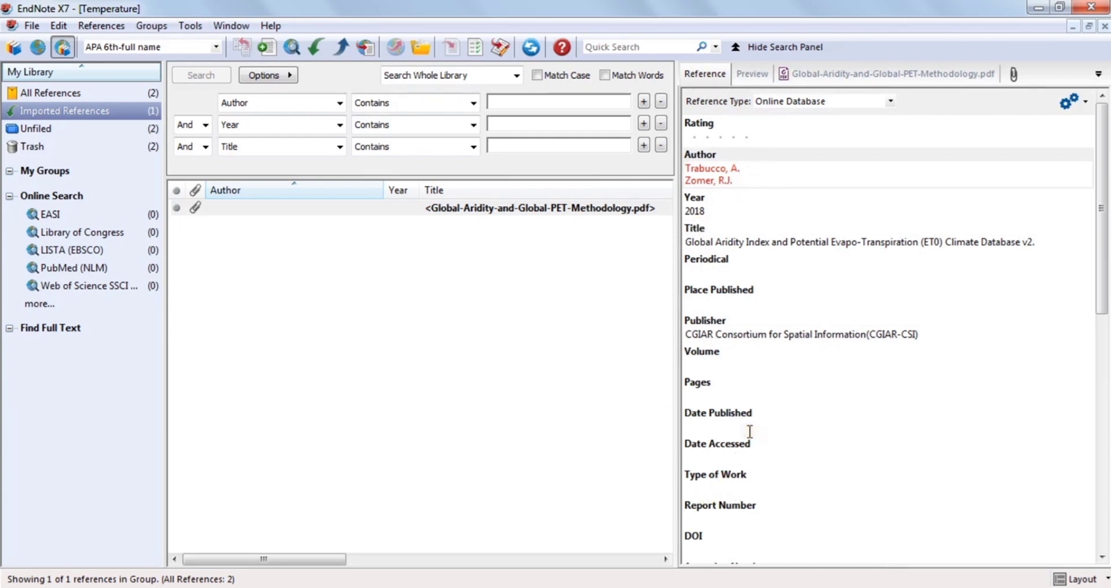
{"action": "left_click", "coordinate": [32, 24]}
{"action": "left_click", "coordinate": [56, 104]}
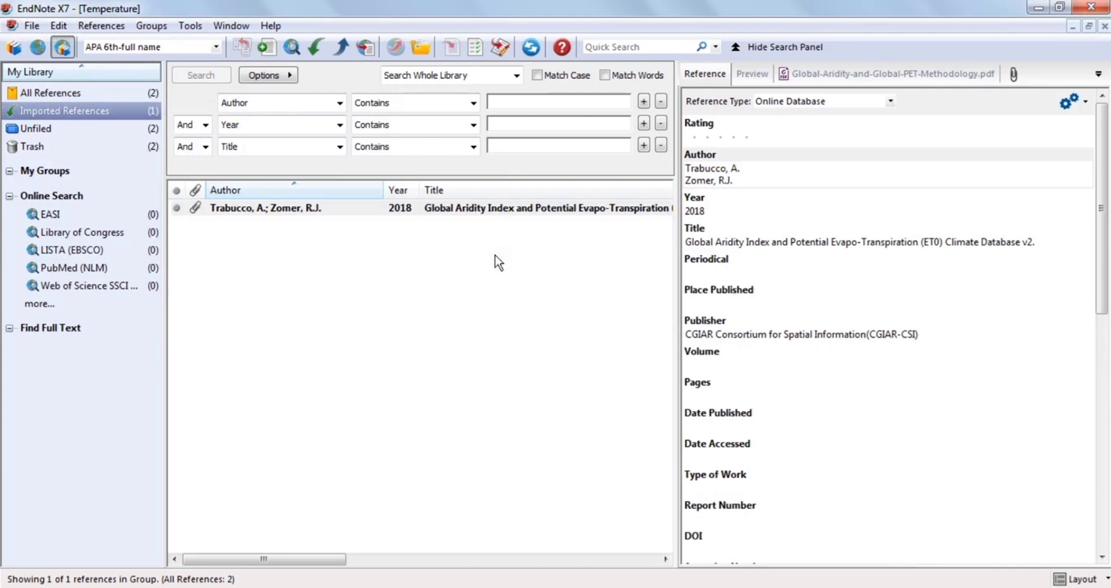
{"action": "left_click", "coordinate": [440, 212]}
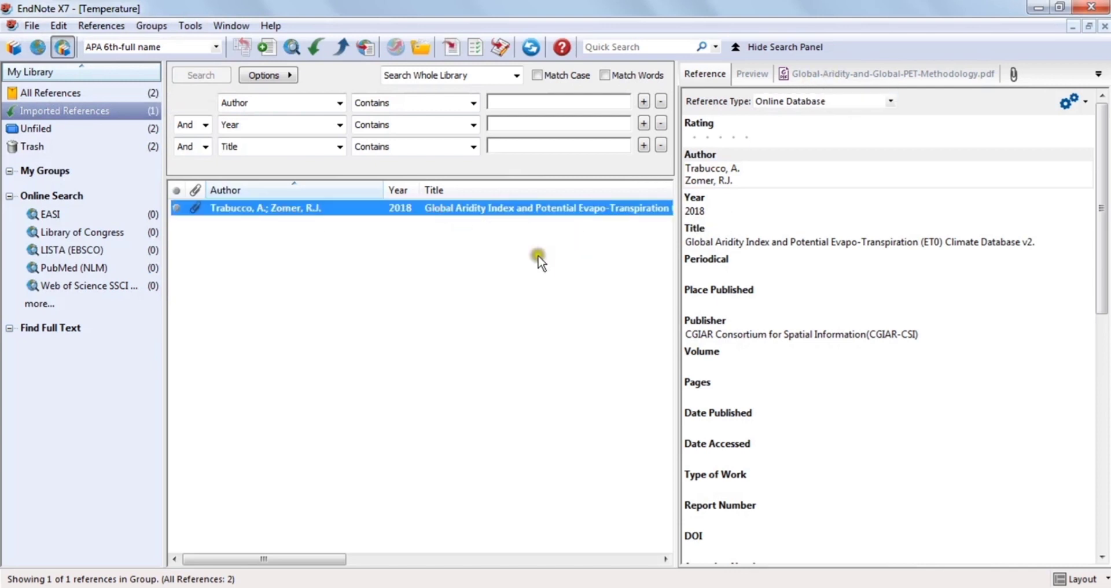
{"action": "left_click_drag", "start_coordinate": [322, 558], "coordinate": [275, 555]}
{"action": "mouse_move", "coordinate": [523, 587]}
{"action": "left_click", "coordinate": [573, 381]}
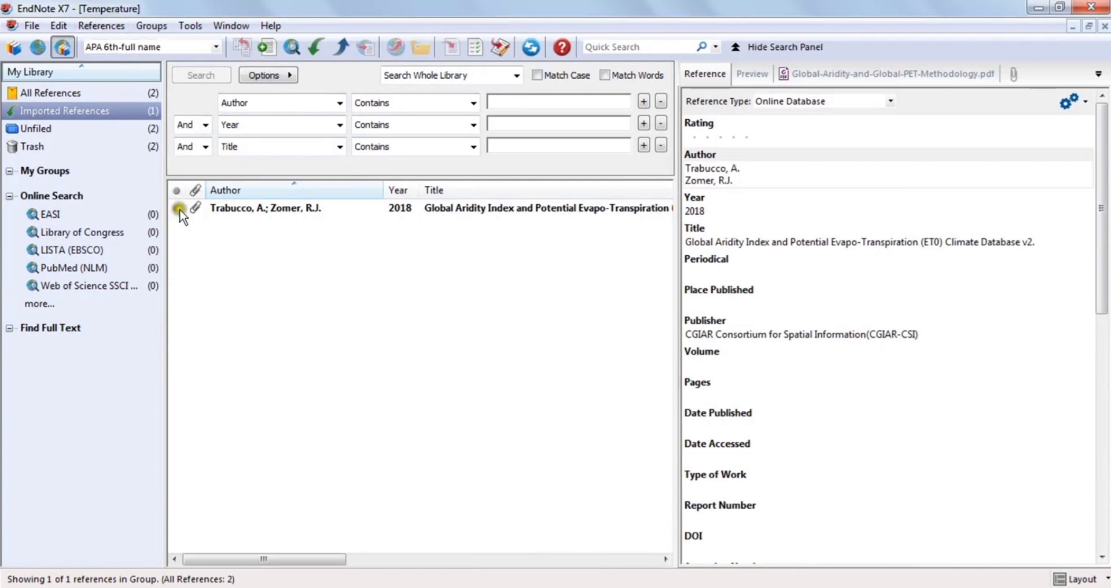
- Create a new reference, review the available reference types and keep it as Journal Article
{"action": "left_click", "coordinate": [109, 28]}
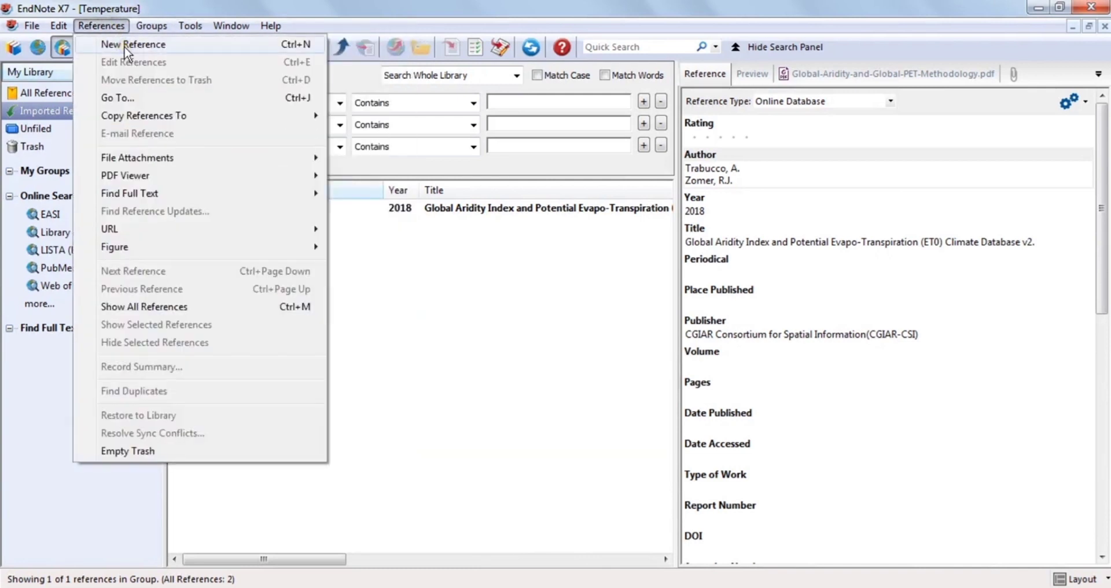
{"action": "left_click", "coordinate": [126, 47]}
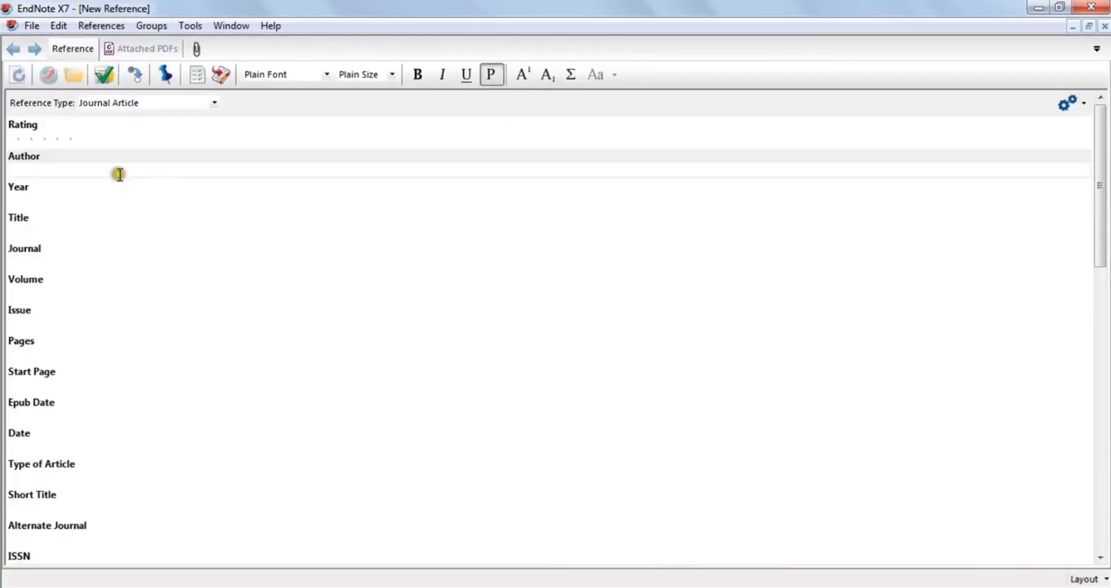
{"action": "left_click", "coordinate": [214, 103]}
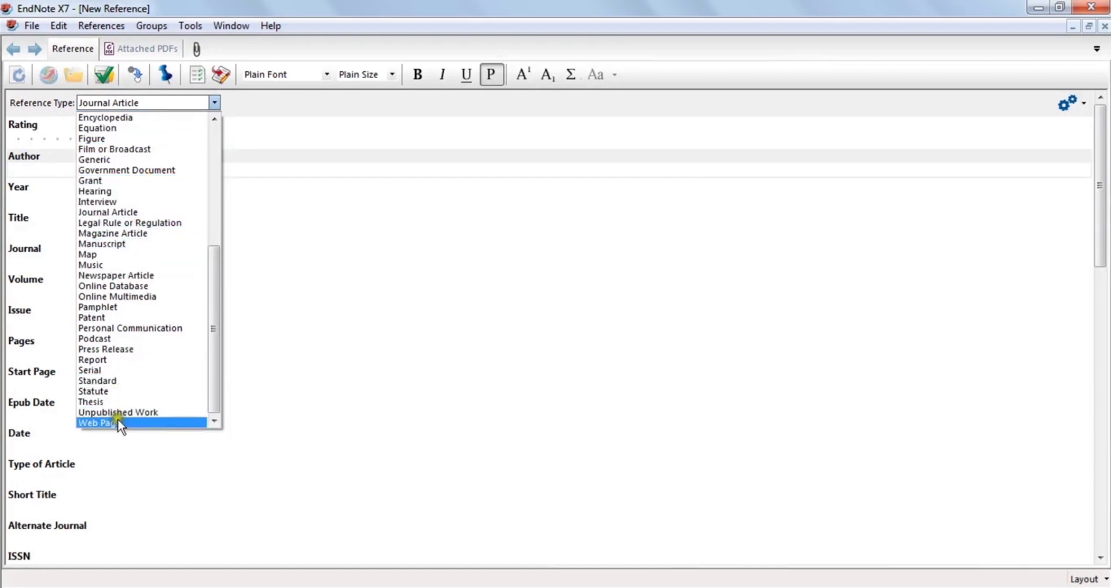
{"action": "left_click_drag", "start_coordinate": [214, 276], "coordinate": [239, 129]}
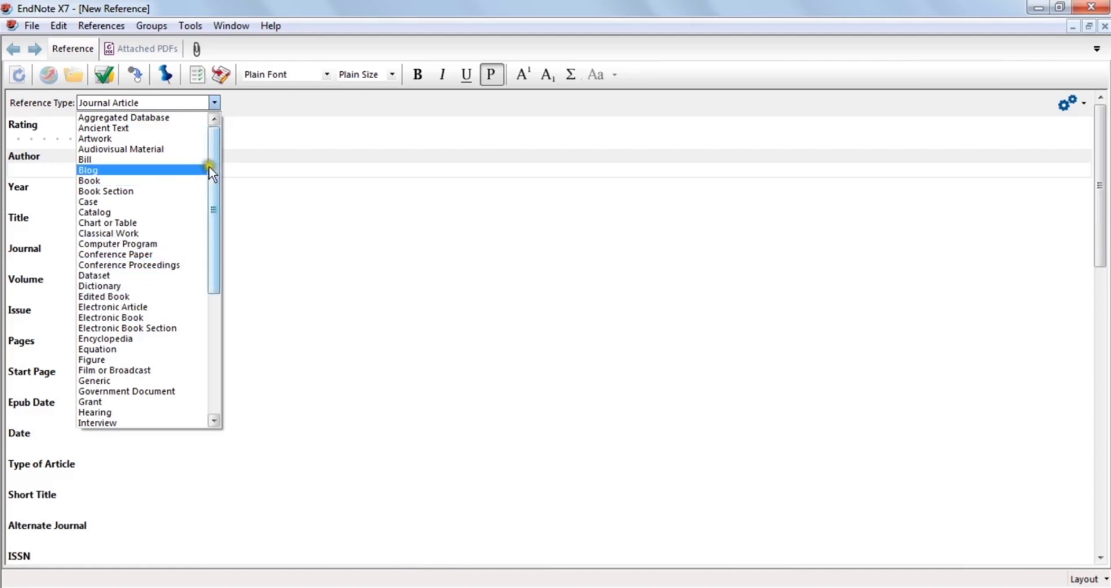
{"action": "left_click_drag", "start_coordinate": [215, 170], "coordinate": [218, 237]}
{"action": "left_click", "coordinate": [147, 317]}
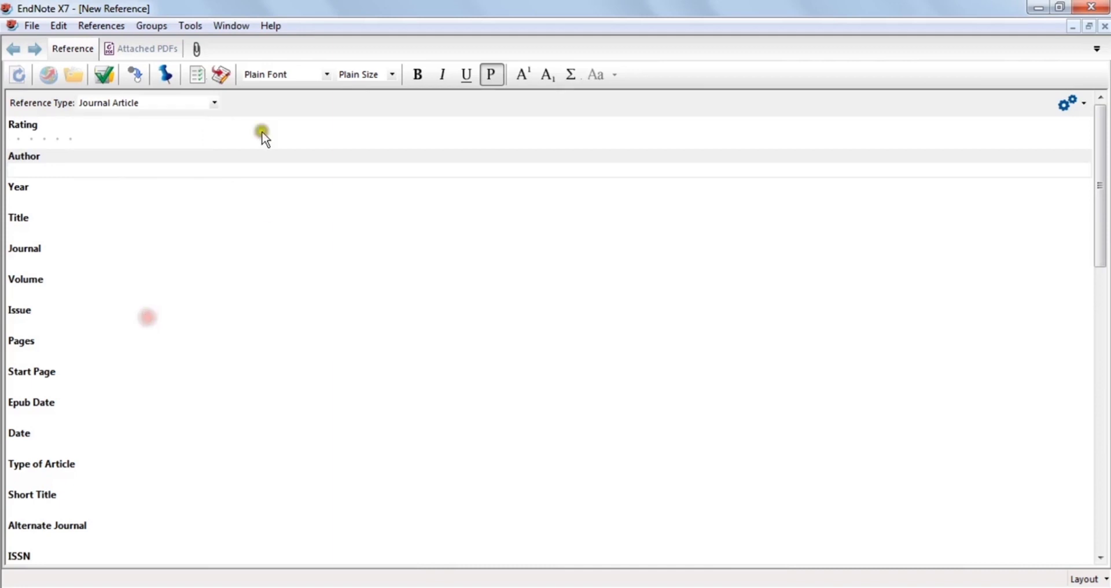
- Enter the author's surname and initials, the year 2020 and the title "Troposheric ozone over India" in the new reference
{"action": "left_click", "coordinate": [111, 168]}
{"action": "type", "text": "Baruah,U. D."}
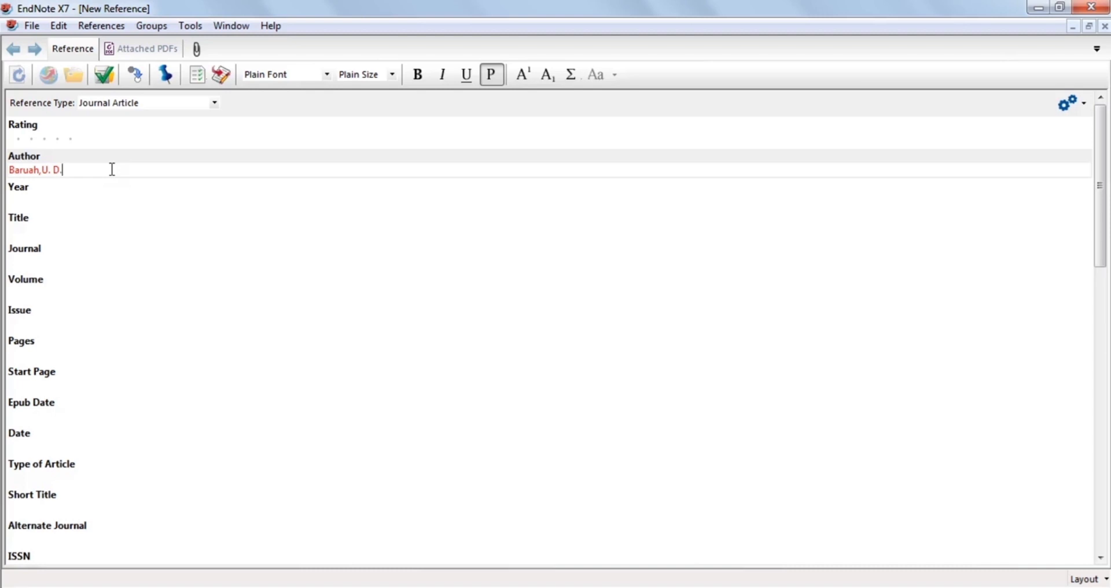
{"action": "left_click", "coordinate": [41, 201]}
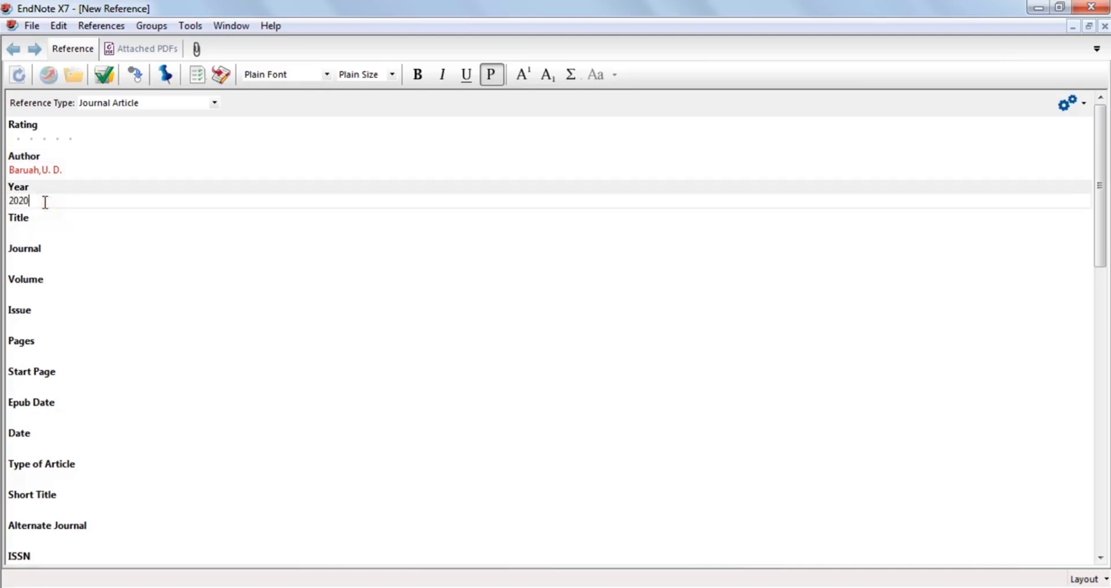
{"action": "left_click", "coordinate": [40, 227]}
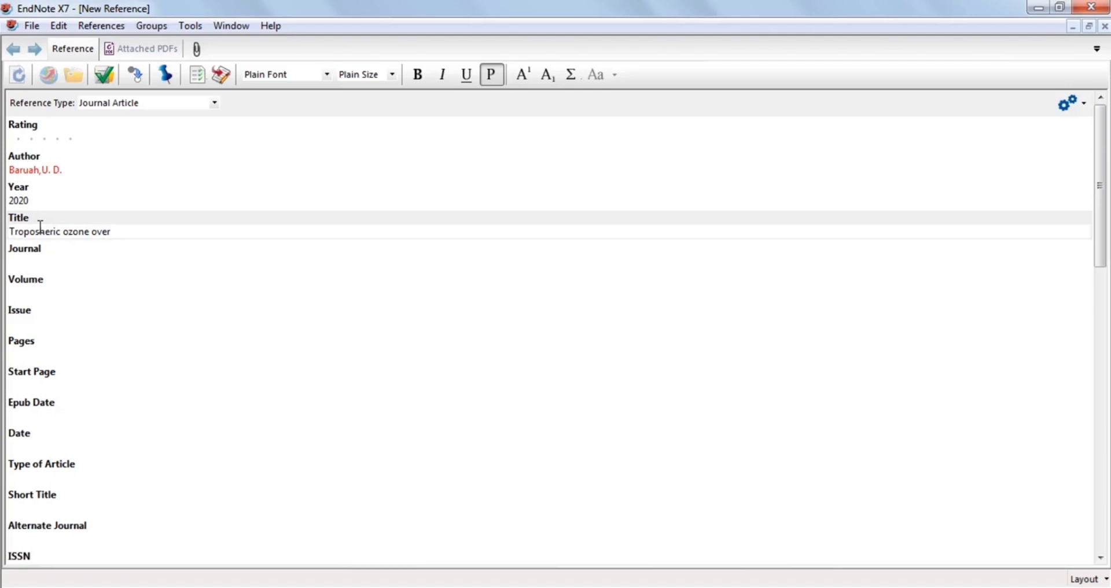
{"action": "left_click", "coordinate": [40, 227]}
- Fill in the journal Atmospheric Environment, volume 34, issue 2 and pages 1110-1119
{"action": "left_click", "coordinate": [62, 266]}
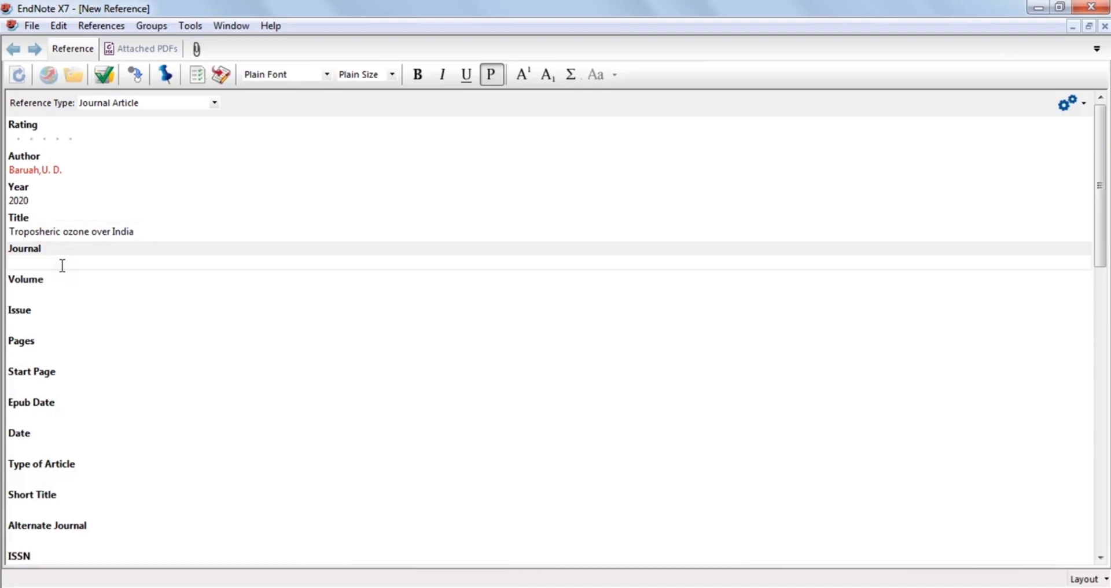
{"action": "type", "text": "Atmosp"}
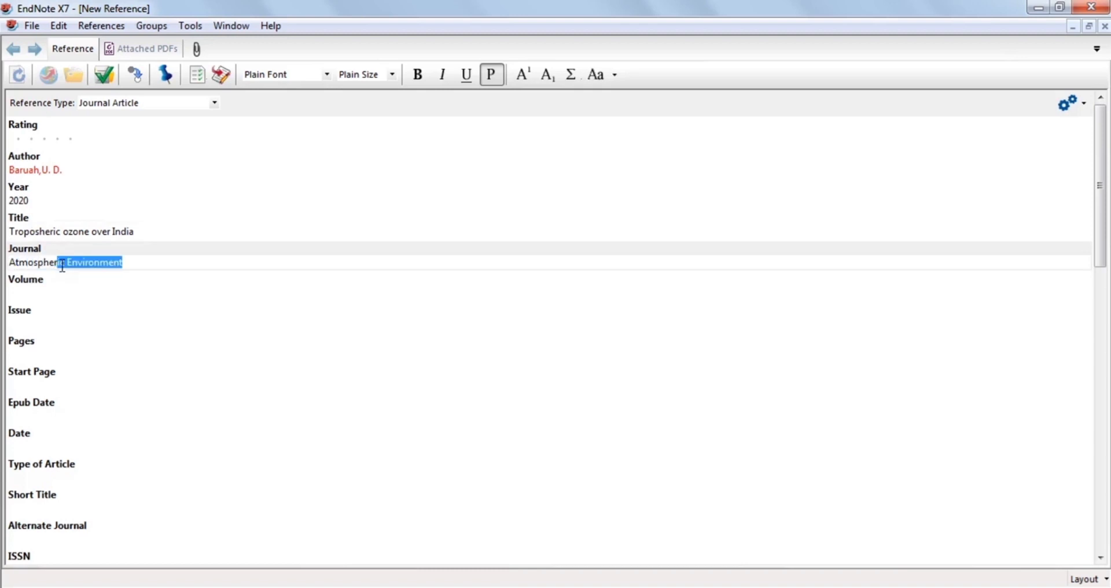
{"action": "type", "text": "heri"}
{"action": "left_click", "coordinate": [143, 258]}
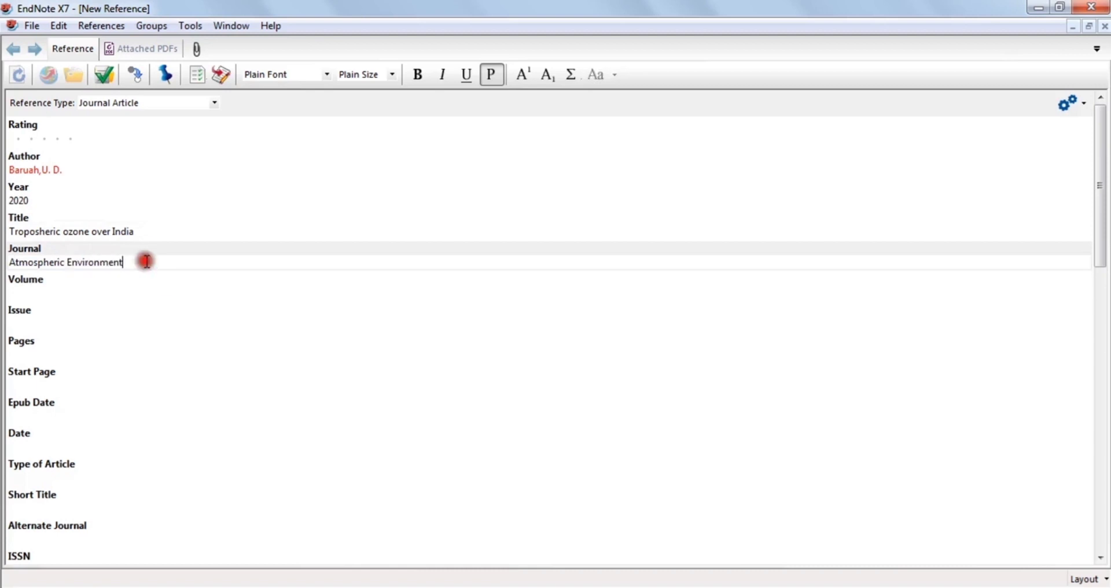
{"action": "left_click", "coordinate": [65, 291]}
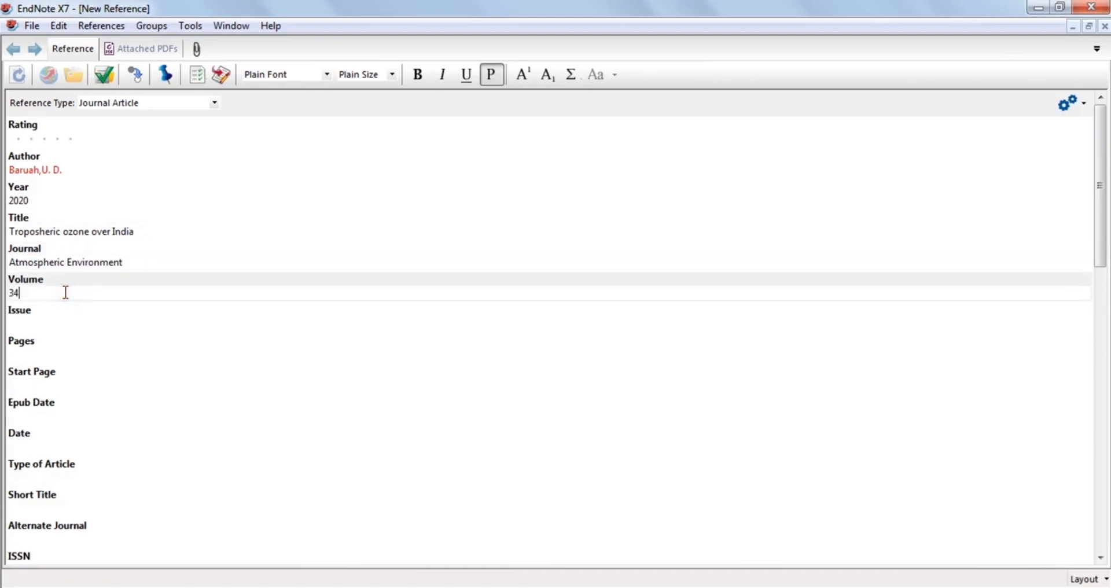
{"action": "left_click", "coordinate": [57, 324]}
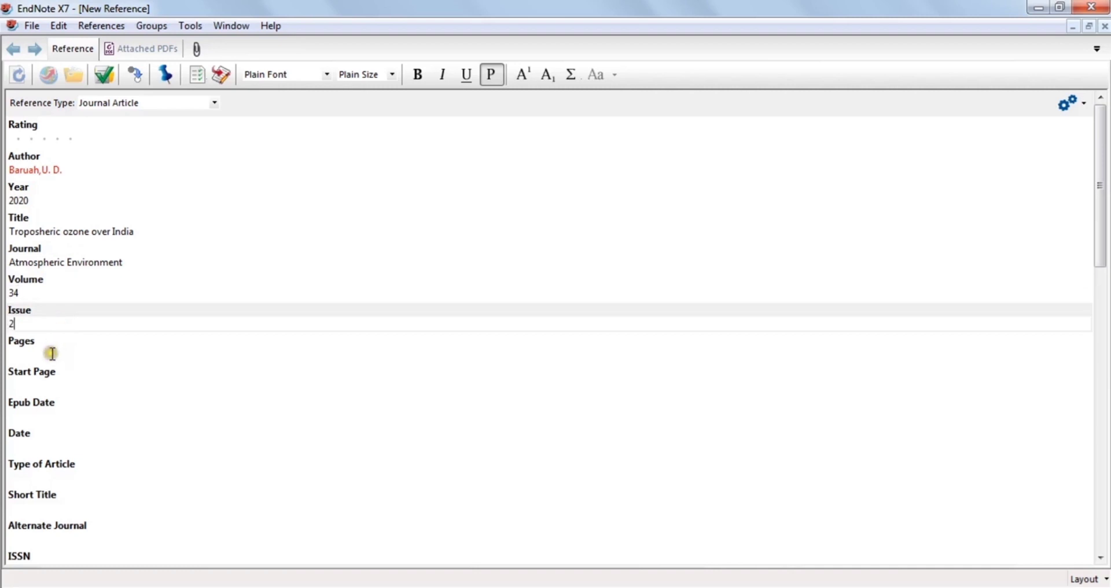
{"action": "left_click", "coordinate": [51, 353]}
{"action": "type", "text": "1110-1119"}
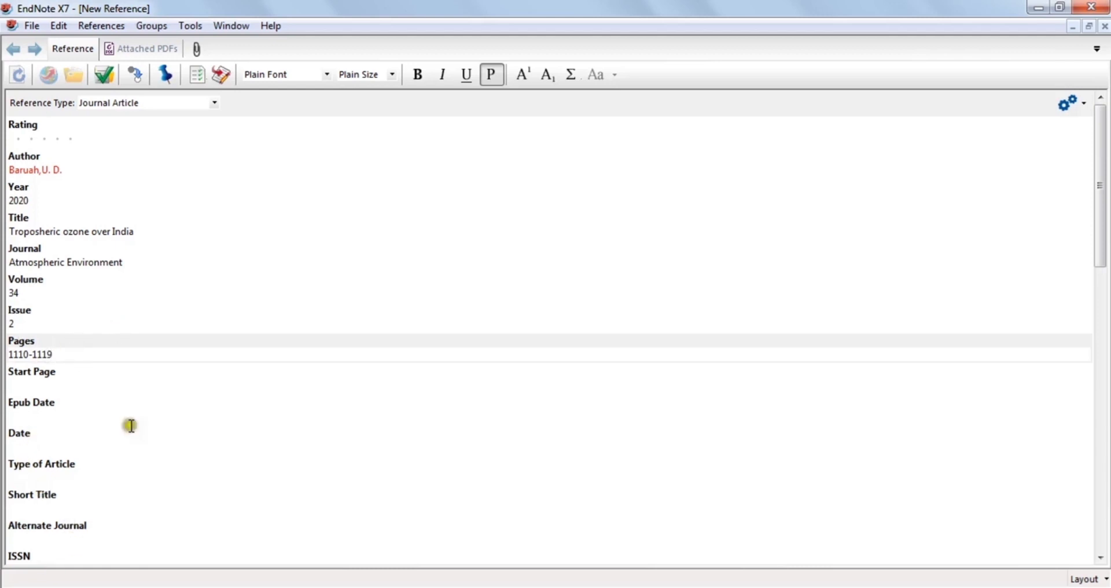
{"action": "scroll", "coordinate": [124, 492], "scroll_direction": "down", "scroll_amount": 3}
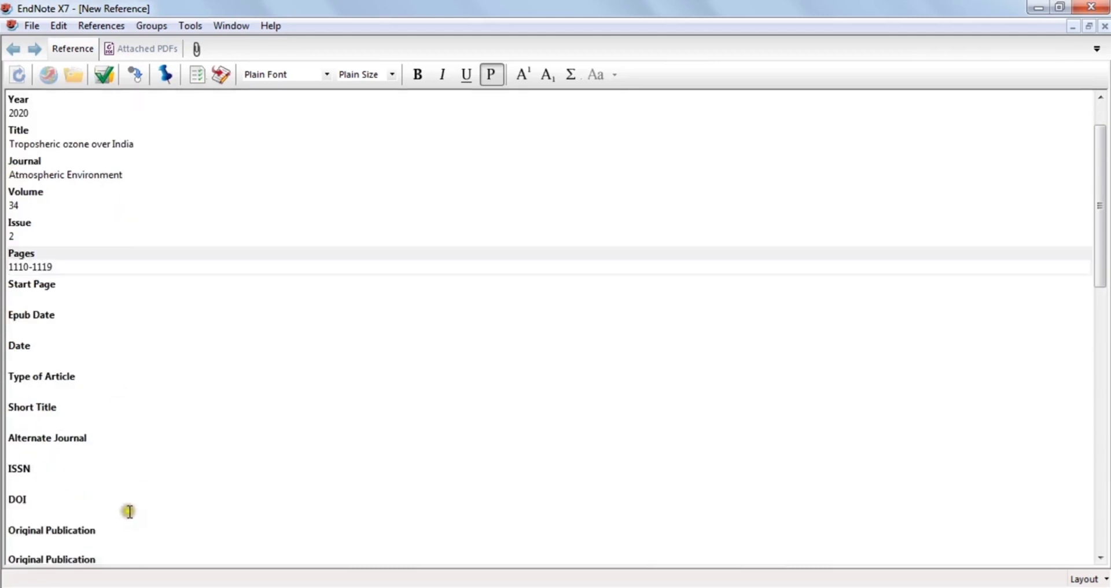
{"action": "left_click", "coordinate": [80, 511]}
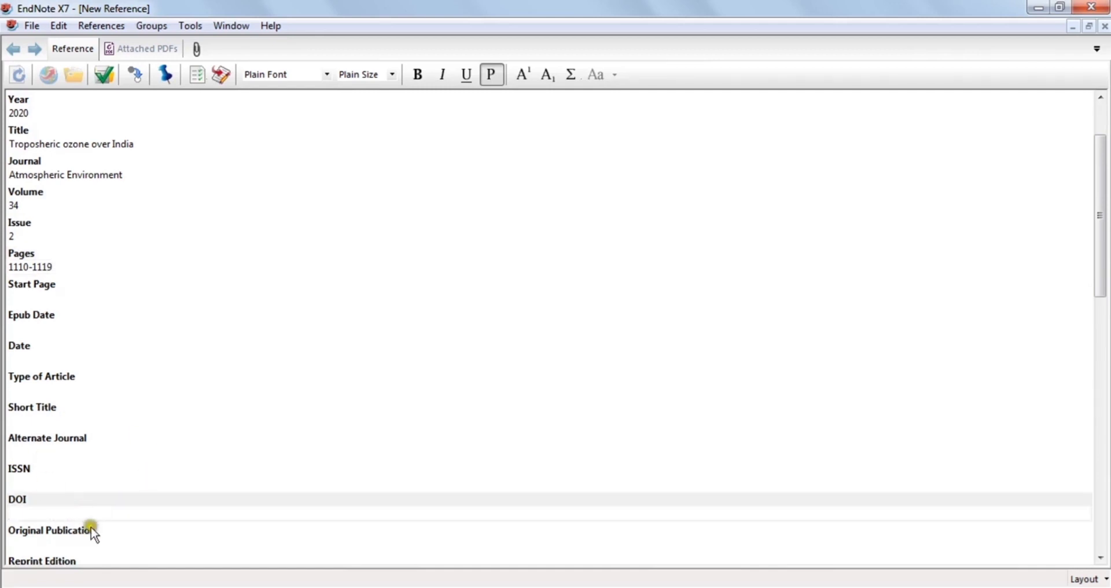
{"action": "scroll", "coordinate": [158, 399], "scroll_direction": "up", "scroll_amount": 3}
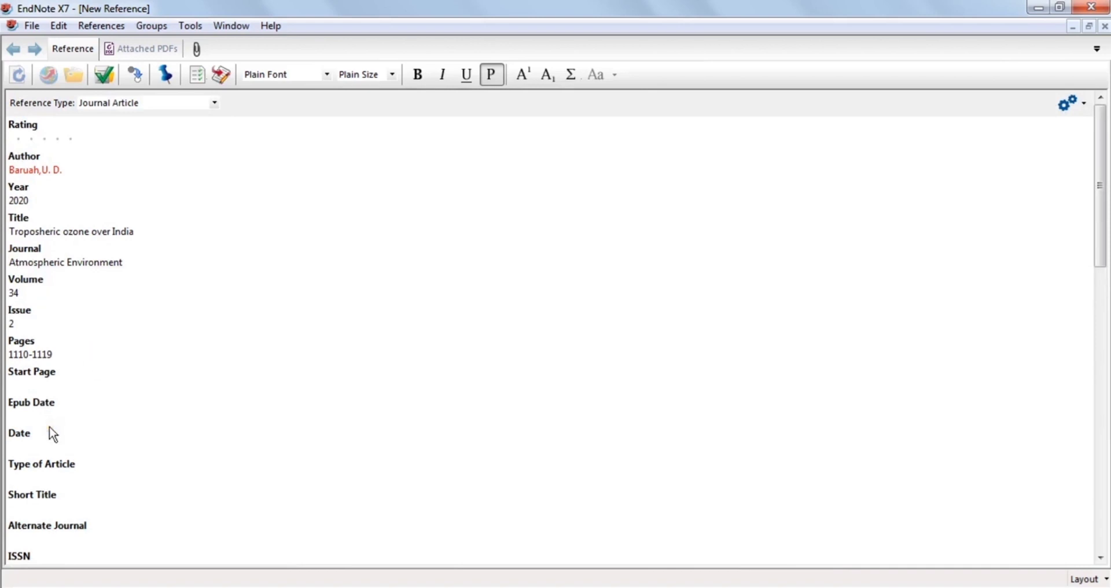
{"action": "left_click", "coordinate": [114, 235]}
- Save the new journal article reference and close it to return to the Temperature library
{"action": "left_click", "coordinate": [29, 26]}
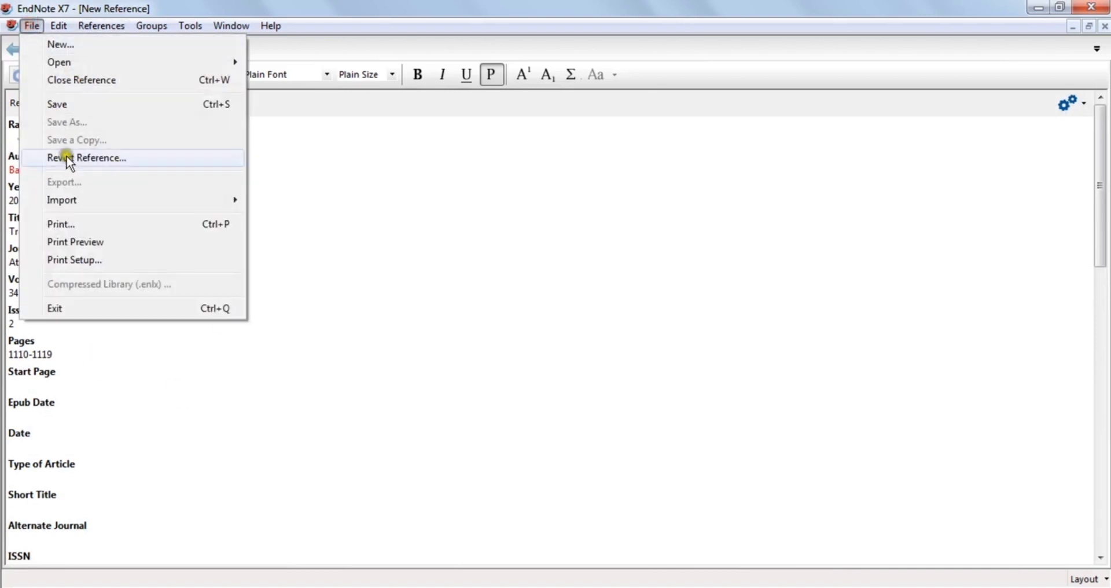
{"action": "left_click", "coordinate": [75, 197]}
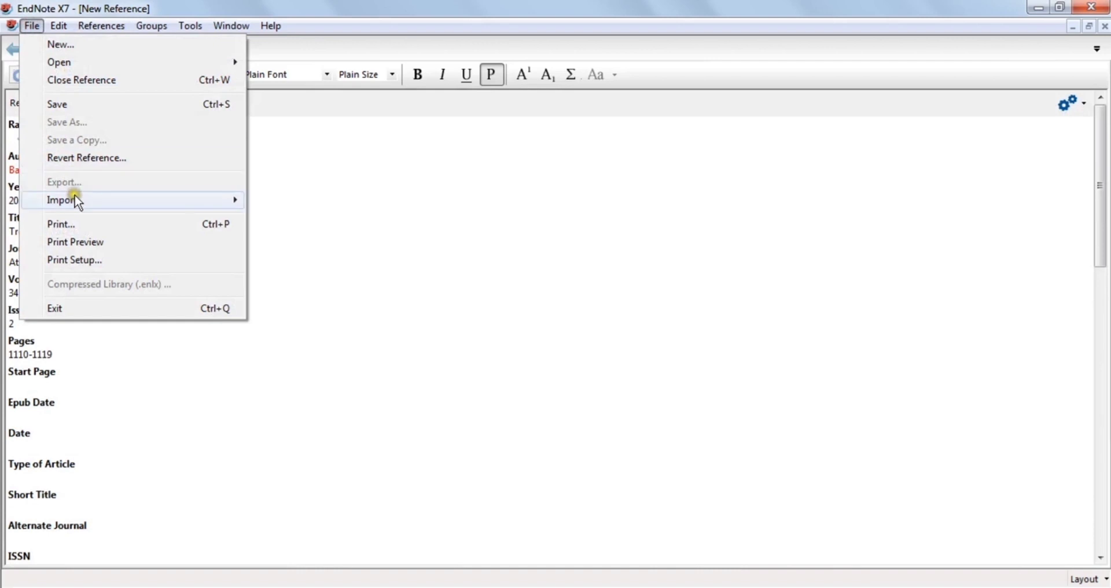
{"action": "left_click", "coordinate": [79, 105]}
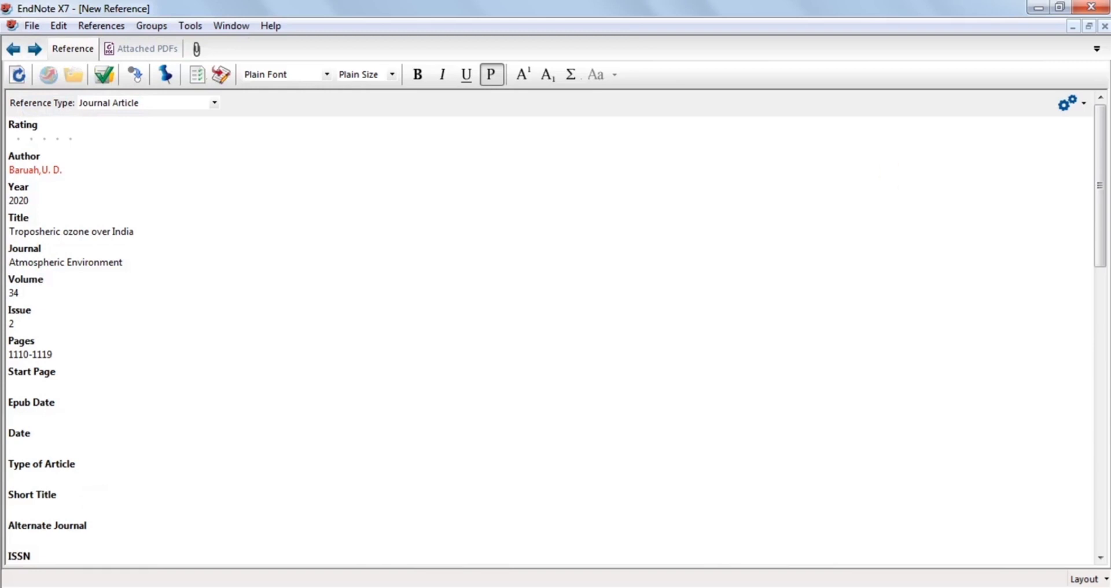
{"action": "left_click", "coordinate": [1104, 26]}
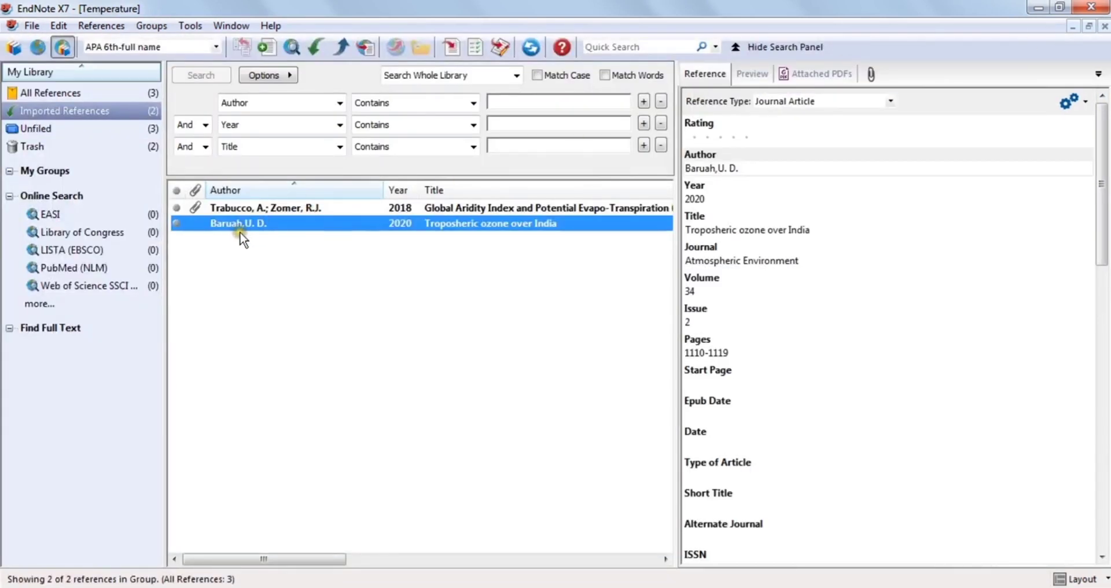
{"action": "left_click", "coordinate": [832, 75]}
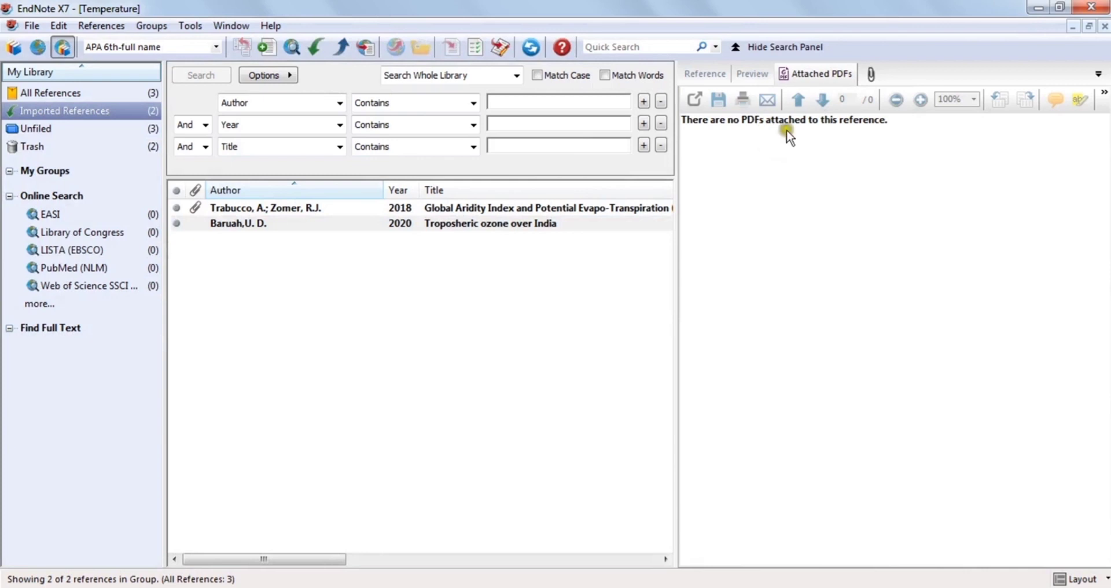
{"action": "left_click", "coordinate": [870, 75]}
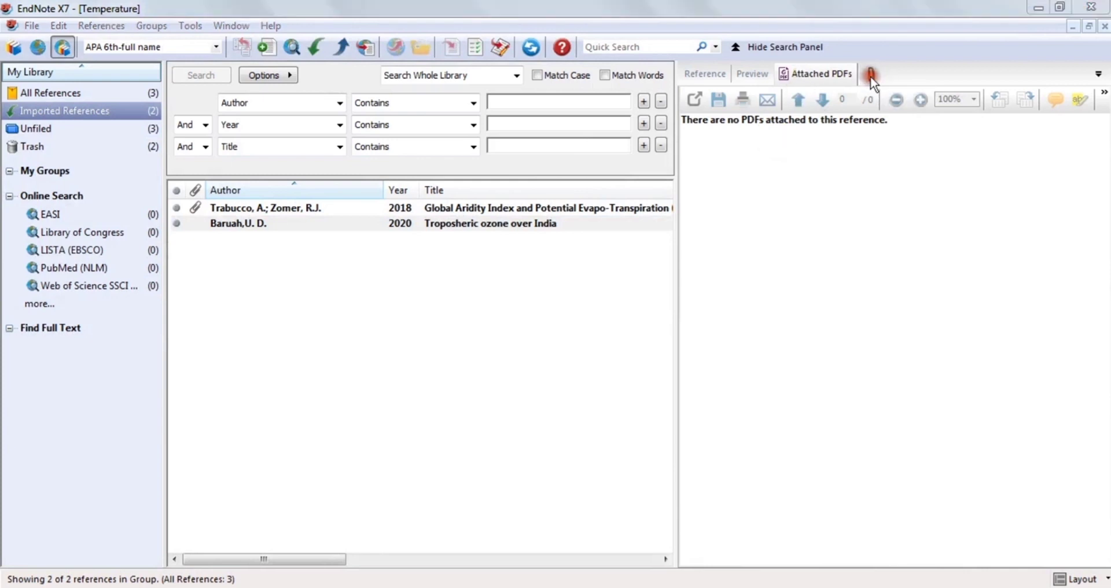
{"action": "left_click", "coordinate": [457, 350]}
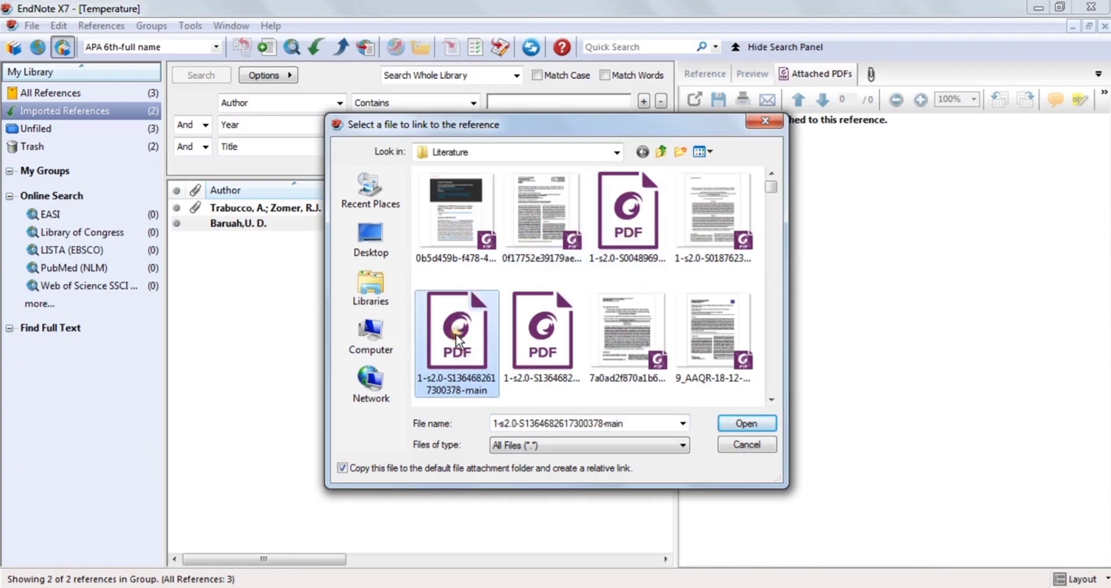
{"action": "left_click", "coordinate": [717, 418]}
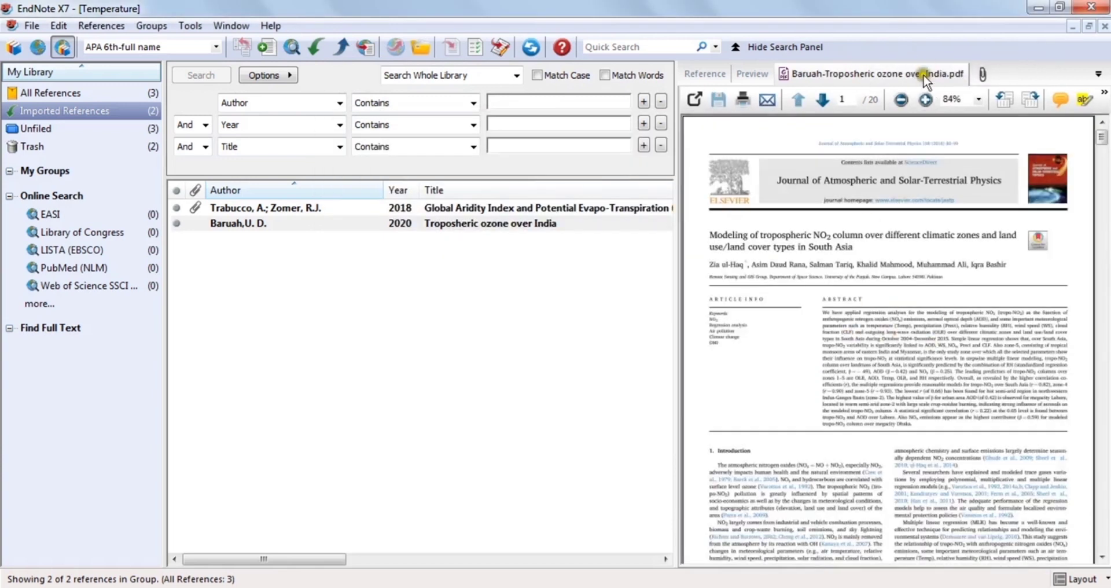
{"action": "right_click", "coordinate": [924, 74]}
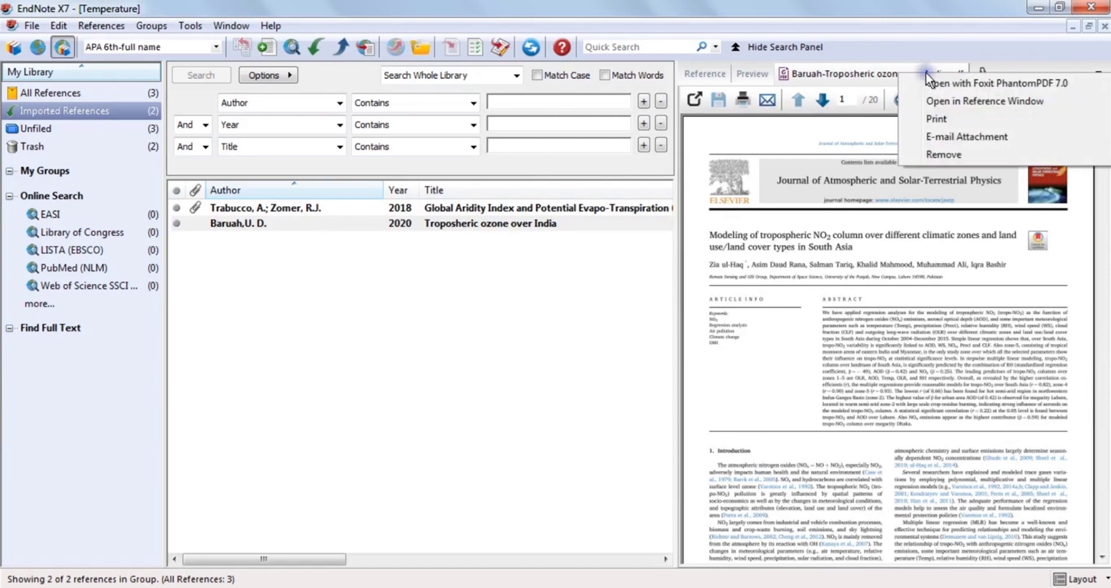
{"action": "left_click", "coordinate": [941, 155]}
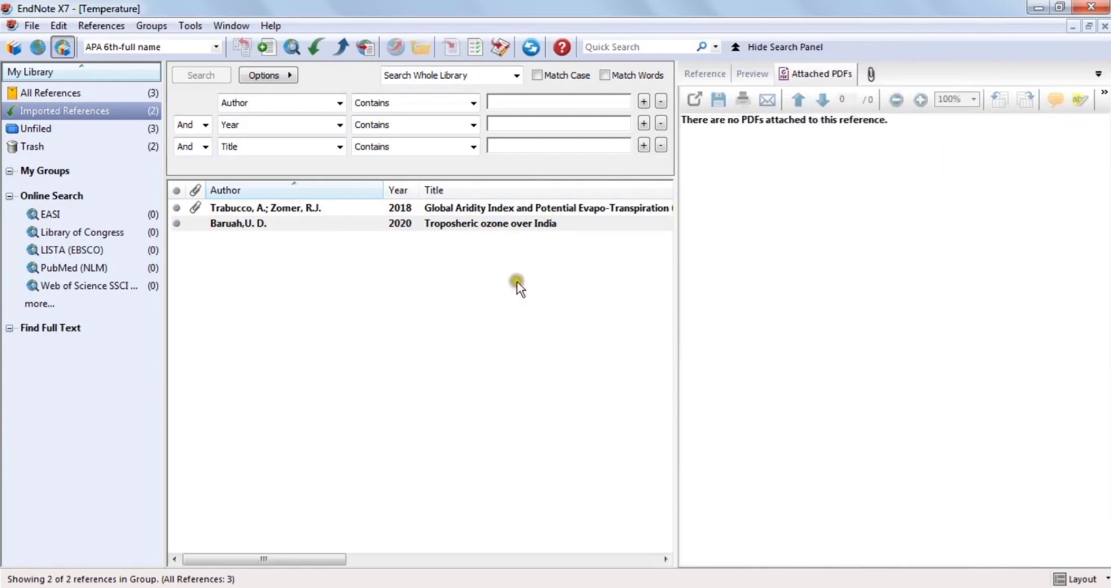
- Show all references in the library and select the 2018 Global Aridity Index reference
{"action": "left_click", "coordinate": [485, 223]}
{"action": "left_click", "coordinate": [491, 208]}
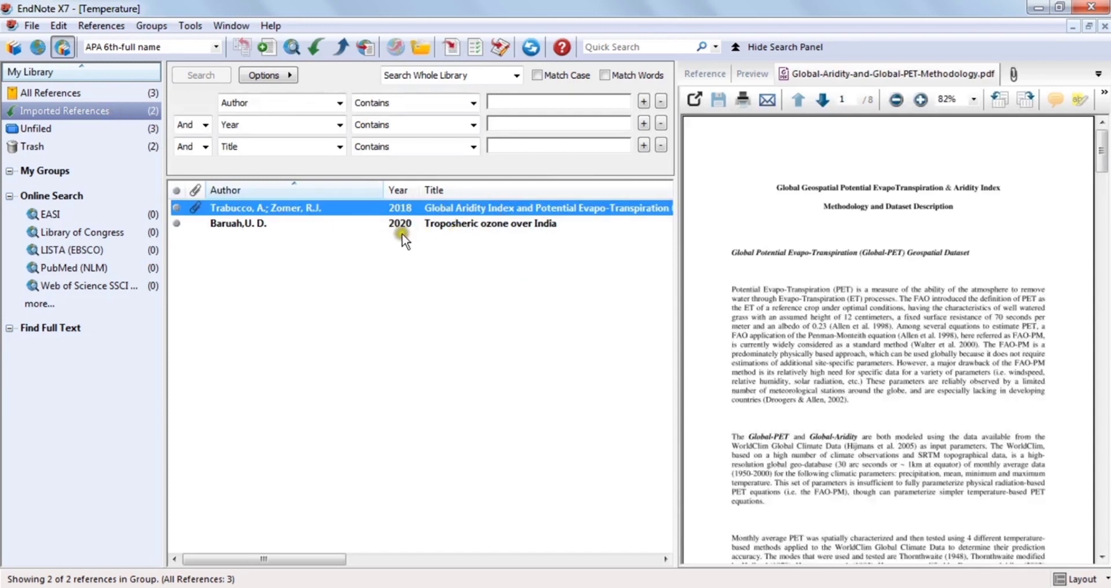
{"action": "left_click", "coordinate": [64, 94]}
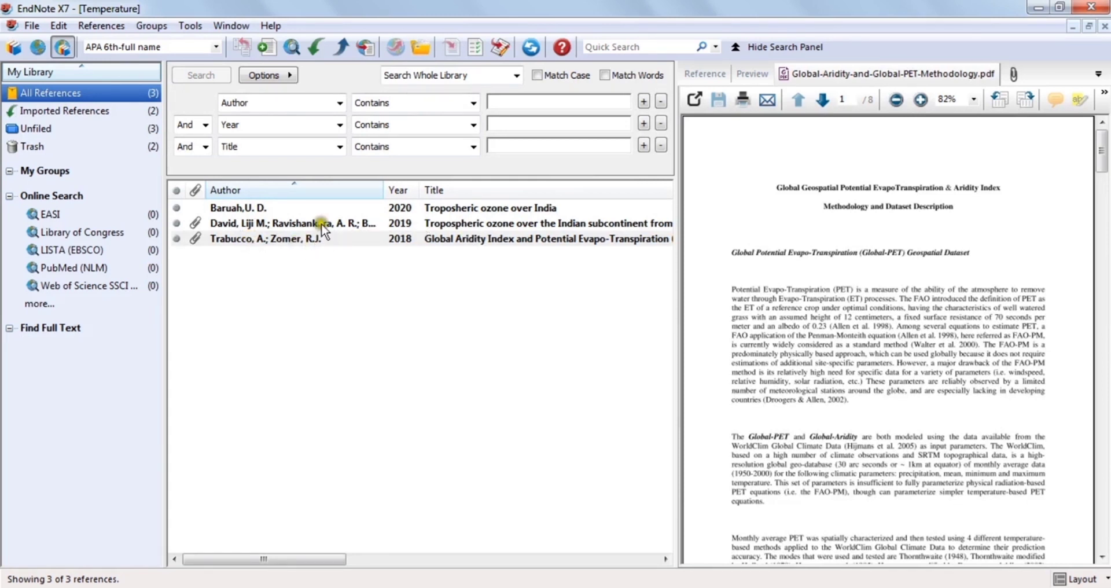
{"action": "left_click", "coordinate": [280, 236]}
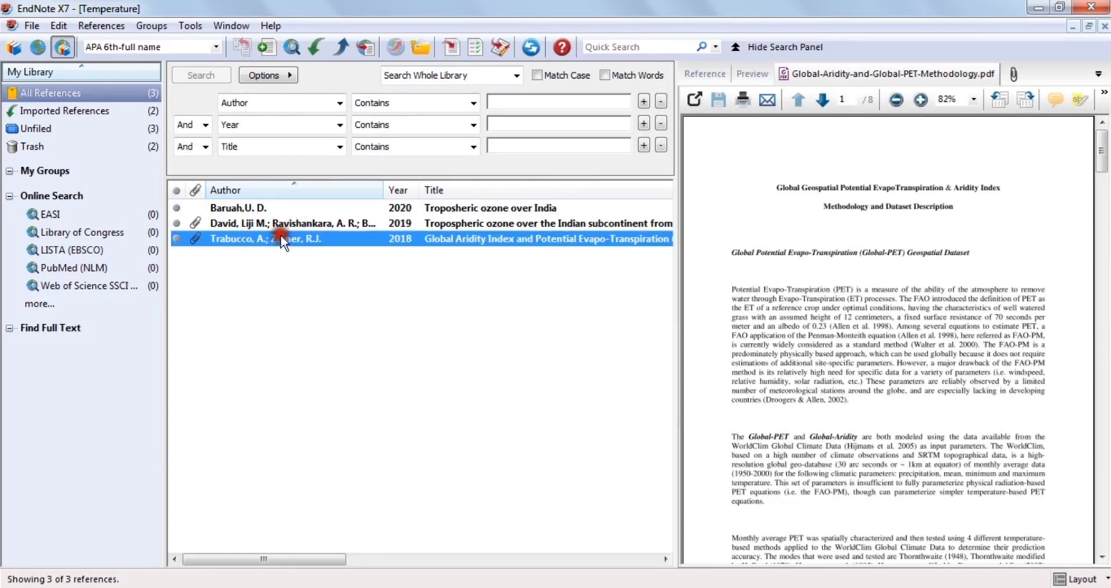
- View the PDF attachments of the 2020, 2019 and 2018 references in turn
{"action": "left_click", "coordinate": [255, 208]}
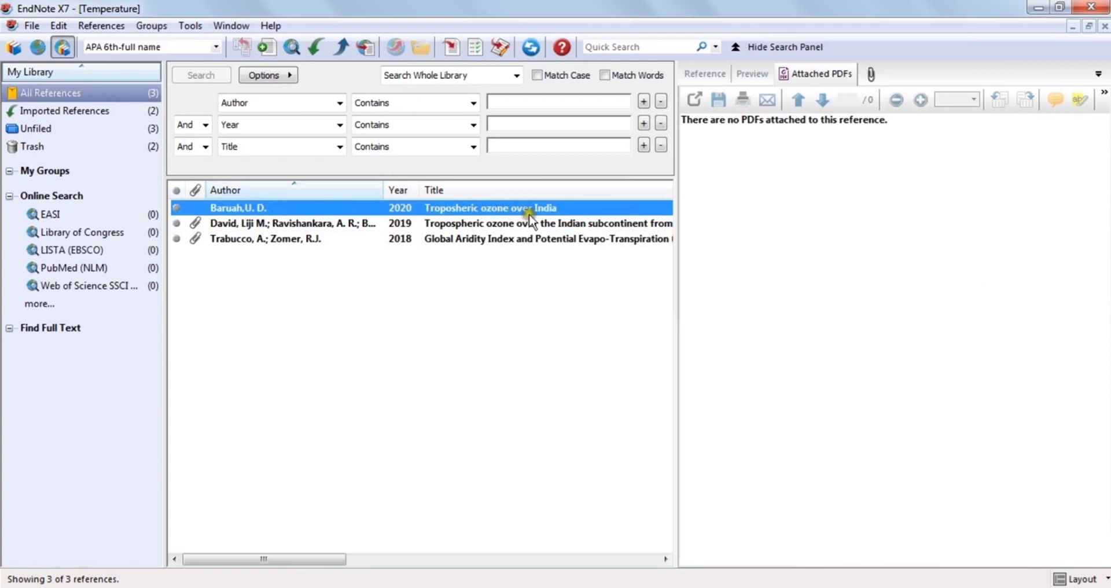
{"action": "left_click", "coordinate": [261, 225]}
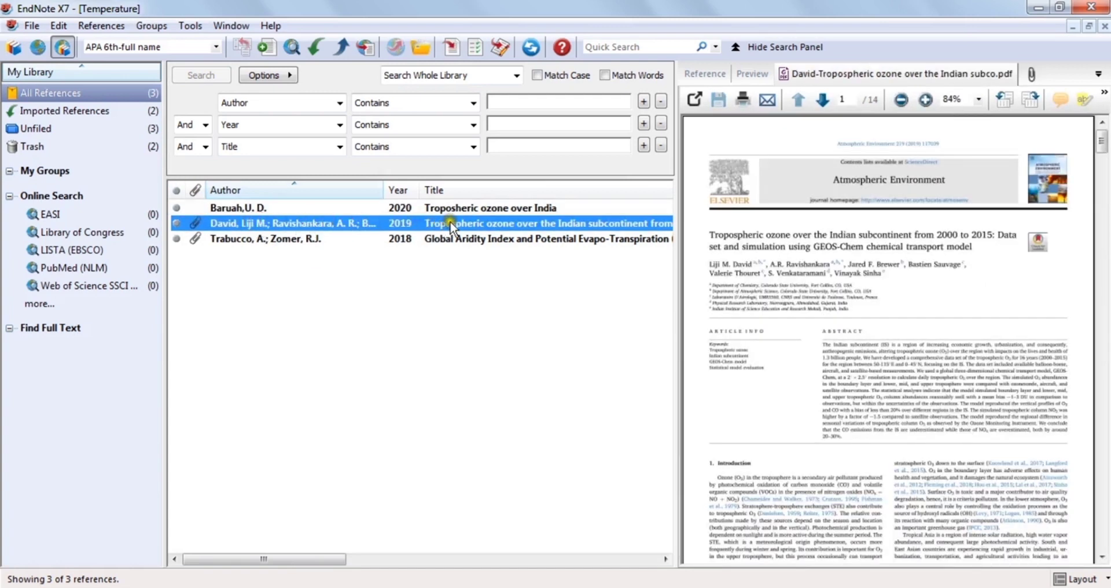
{"action": "left_click", "coordinate": [239, 241]}
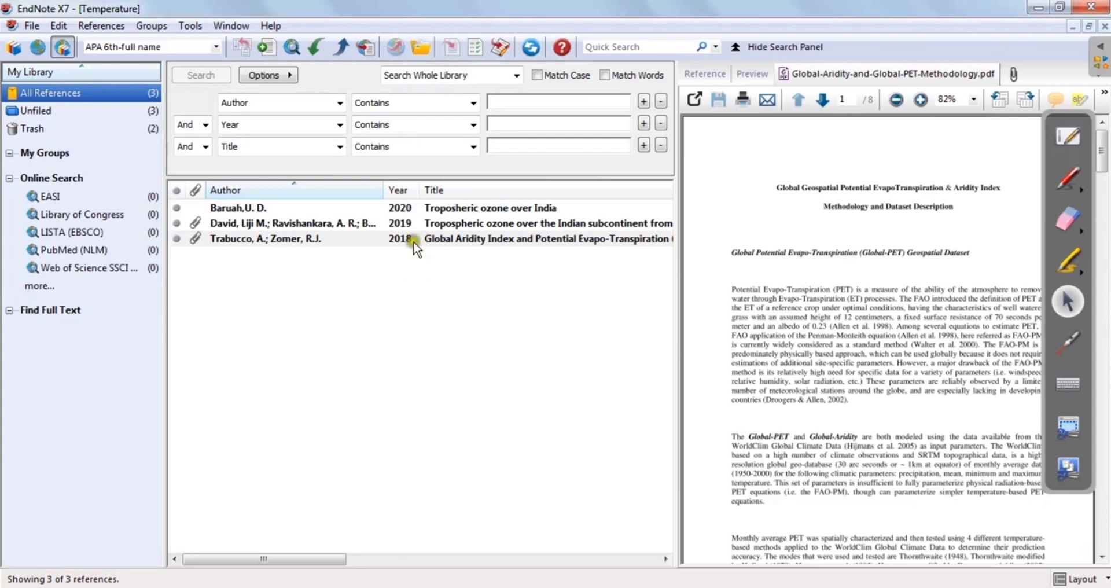
- Open the attached PDF of the 2019 tropospheric ozone reference in Foxit PhantomPDF, hide the bookmarks and go to the abstract
{"action": "left_click", "coordinate": [347, 223]}
{"action": "right_click", "coordinate": [747, 196]}
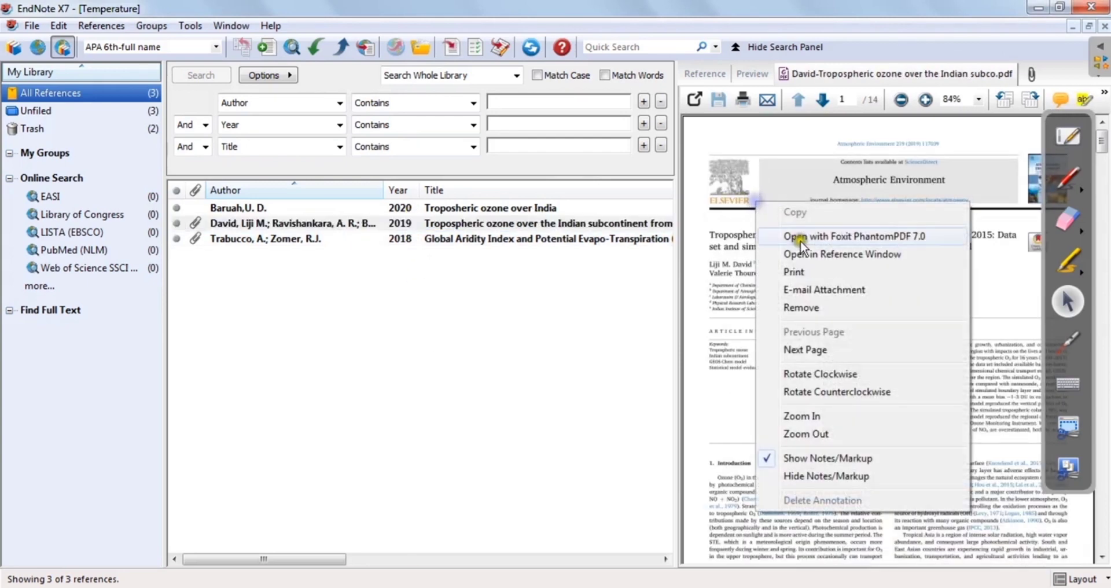
{"action": "left_click", "coordinate": [800, 241]}
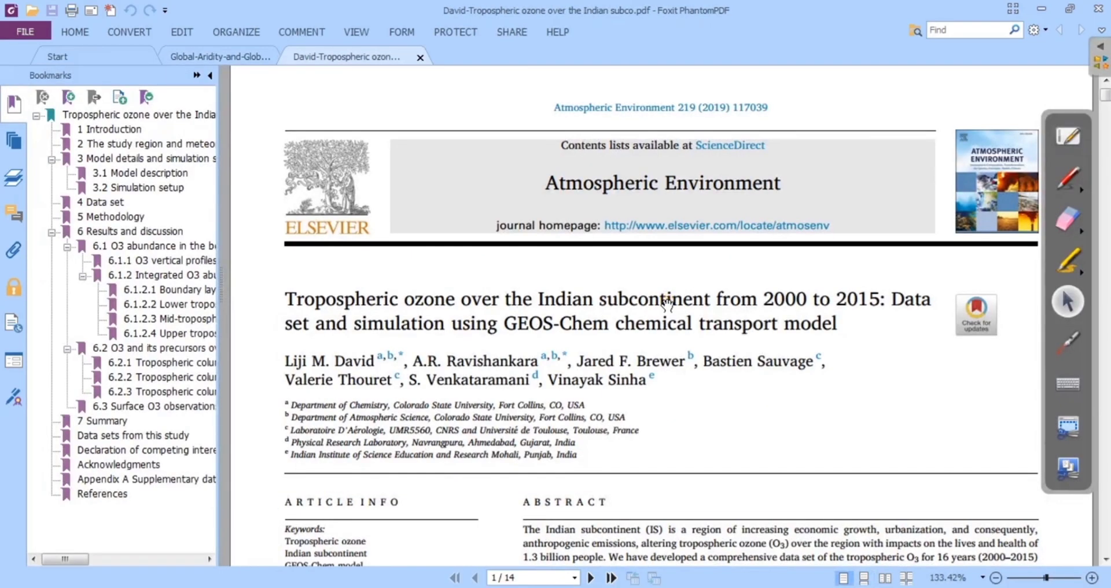
{"action": "left_click", "coordinate": [210, 75]}
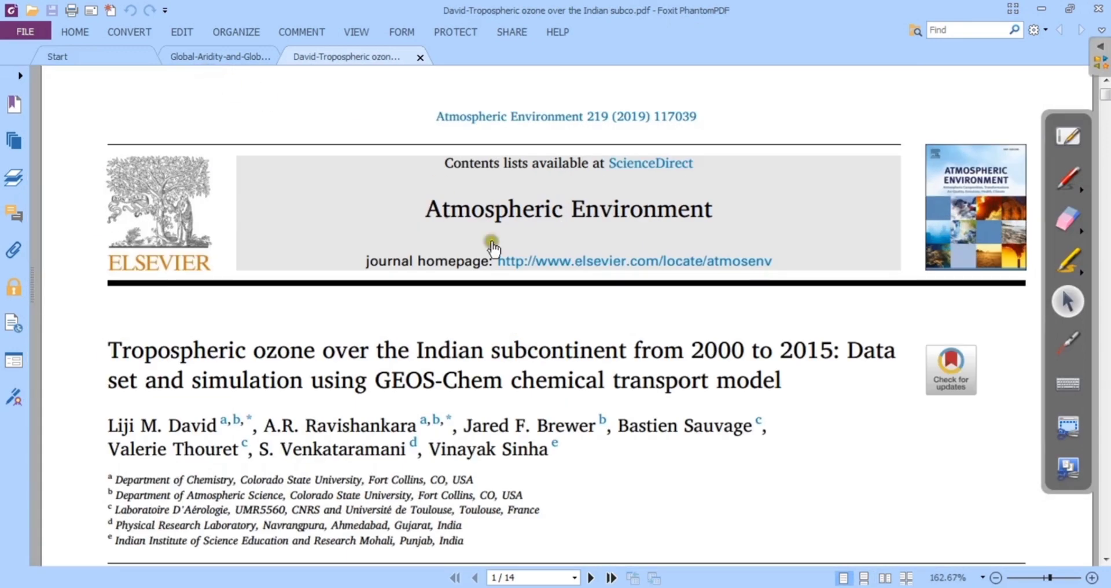
{"action": "scroll", "coordinate": [566, 426], "scroll_direction": "down", "scroll_amount": 3}
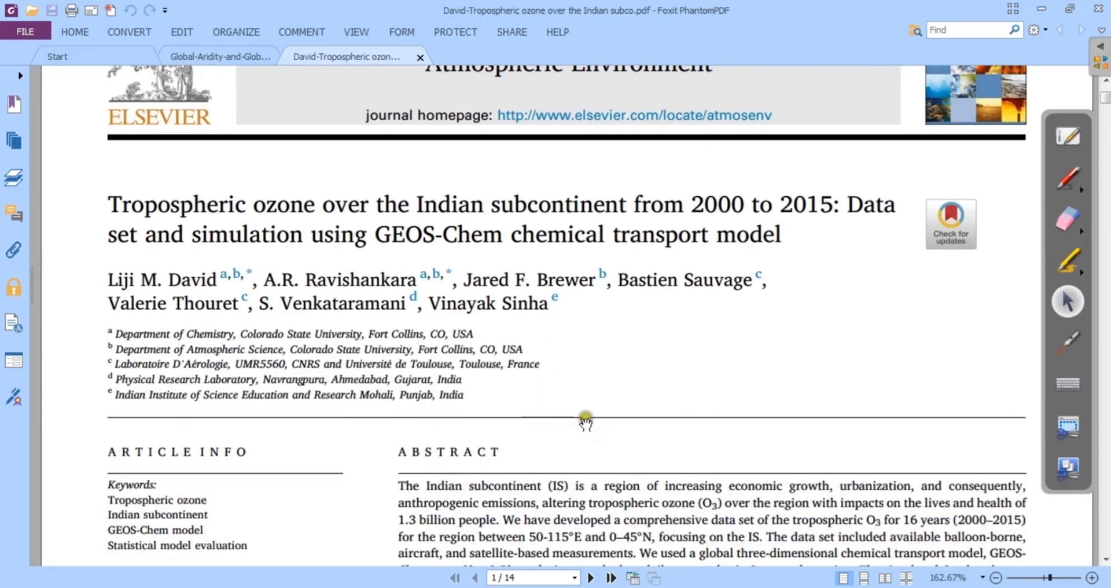
{"action": "scroll", "coordinate": [586, 420], "scroll_direction": "down", "scroll_amount": 2}
{"action": "scroll", "coordinate": [708, 448], "scroll_direction": "down", "scroll_amount": 2}
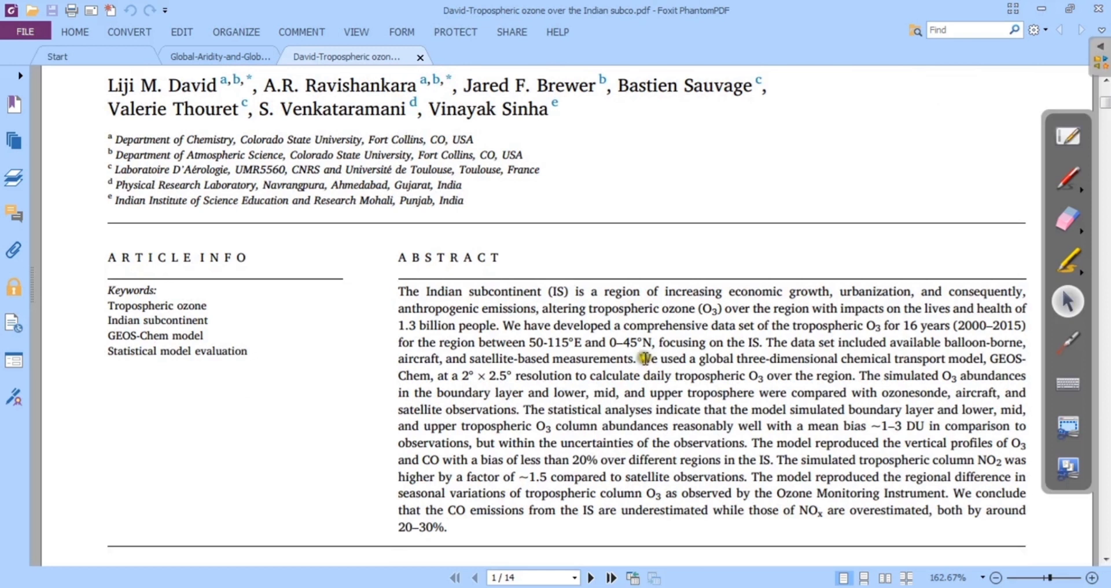
- Copy the abstract sentence beginning "We used a global three-dimensional chemical transport model" and ending "over the region."
{"action": "left_click_drag", "start_coordinate": [646, 359], "coordinate": [694, 379]}
{"action": "left_click_drag", "start_coordinate": [775, 373], "coordinate": [862, 376]}
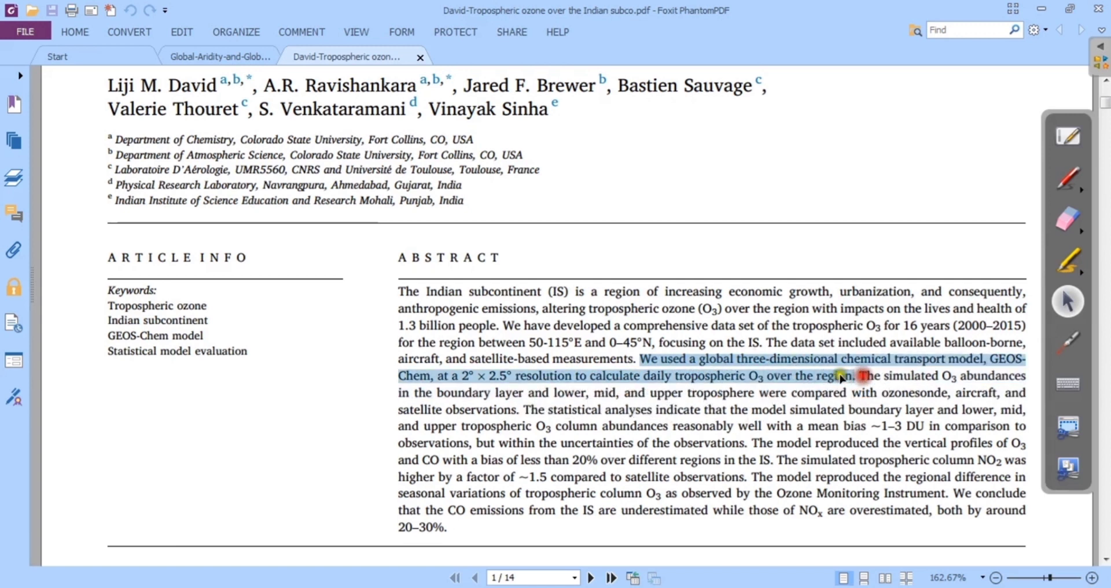
{"action": "scroll", "coordinate": [861, 376], "scroll_direction": "up", "scroll_amount": 3}
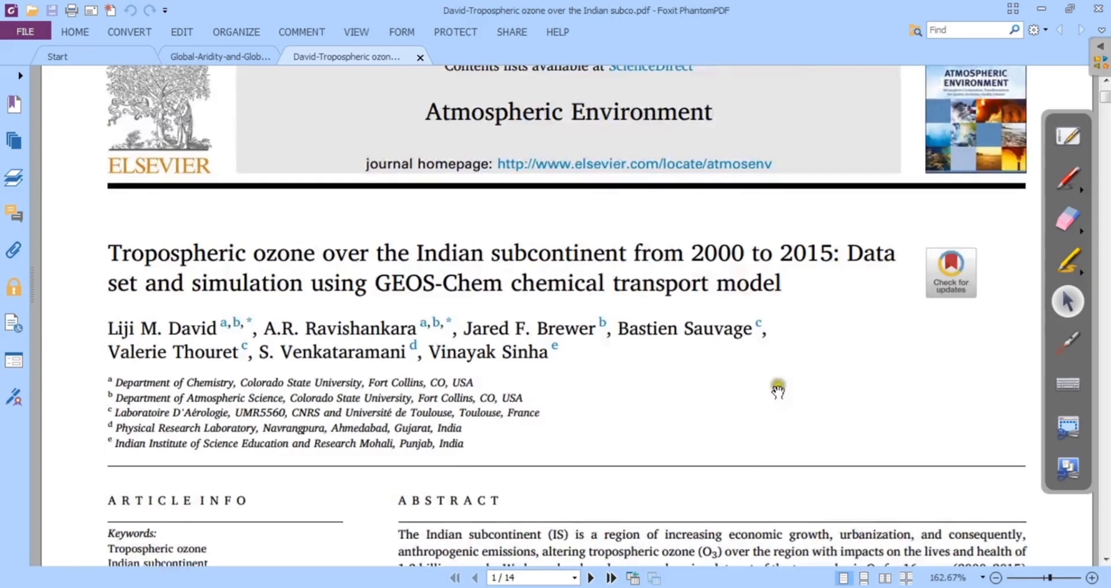
{"action": "scroll", "coordinate": [845, 426], "scroll_direction": "down", "scroll_amount": 3}
{"action": "left_click", "coordinate": [860, 425]}
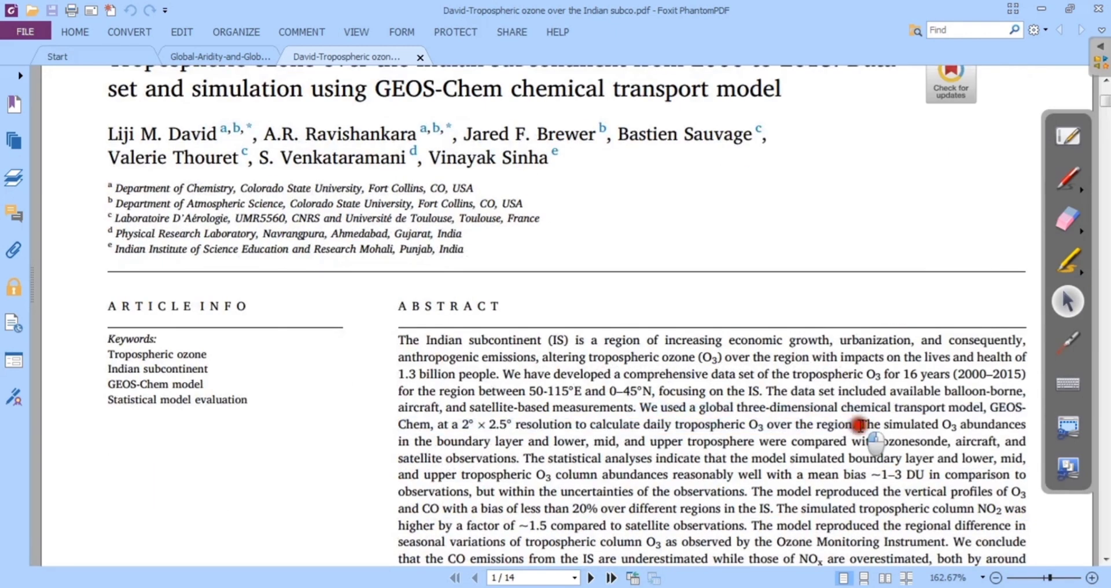
{"action": "left_click_drag", "start_coordinate": [860, 425], "coordinate": [629, 416]}
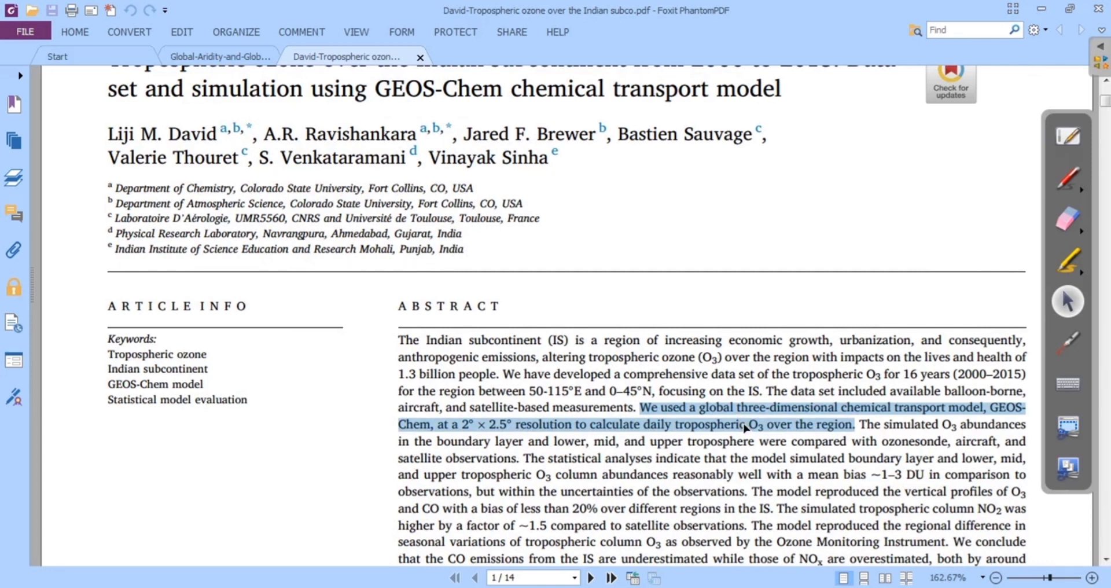
{"action": "right_click", "coordinate": [773, 423]}
{"action": "right_click", "coordinate": [775, 425]}
{"action": "left_click", "coordinate": [813, 265]}
- Switch to the blank Word document and paste the copied sentence as text only
{"action": "left_click", "coordinate": [204, 586]}
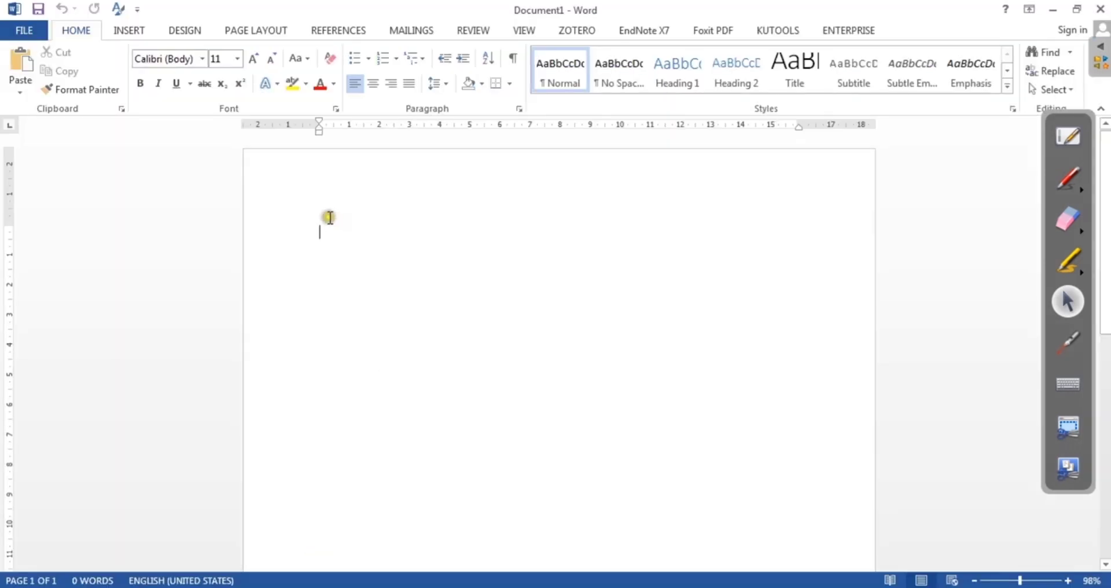
{"action": "right_click", "coordinate": [339, 235]}
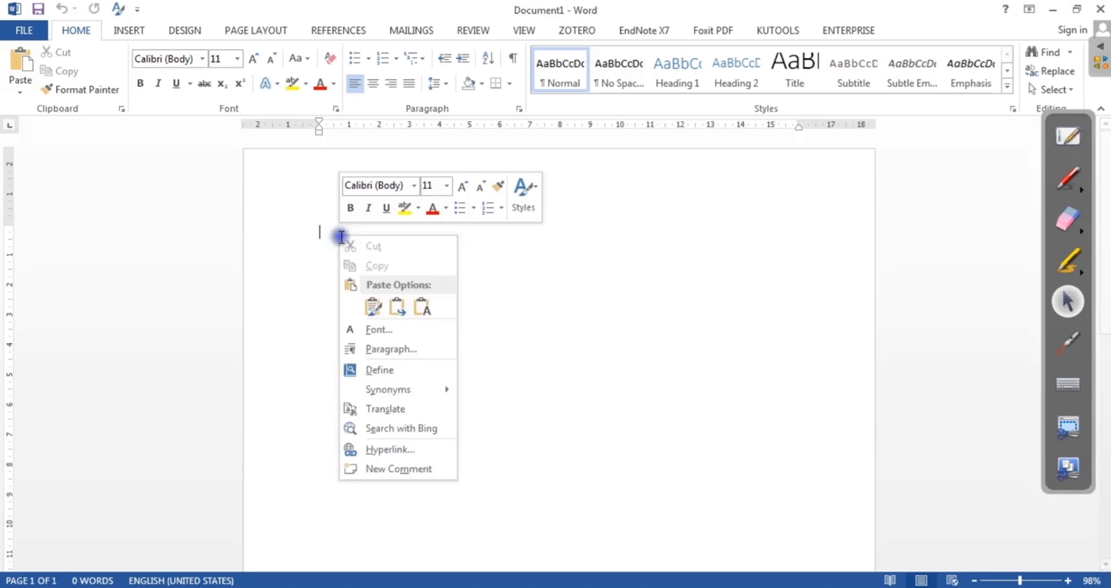
{"action": "left_click", "coordinate": [423, 307]}
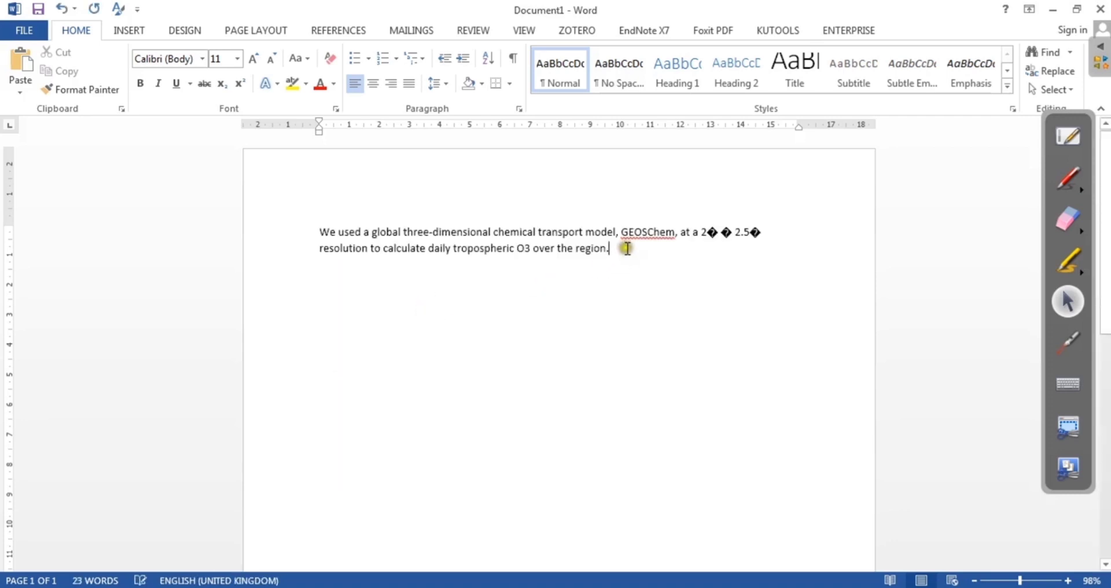
- Delete the garbled characters around the resolution values 2 and 2.5 in the pasted sentence
{"action": "left_click", "coordinate": [760, 232]}
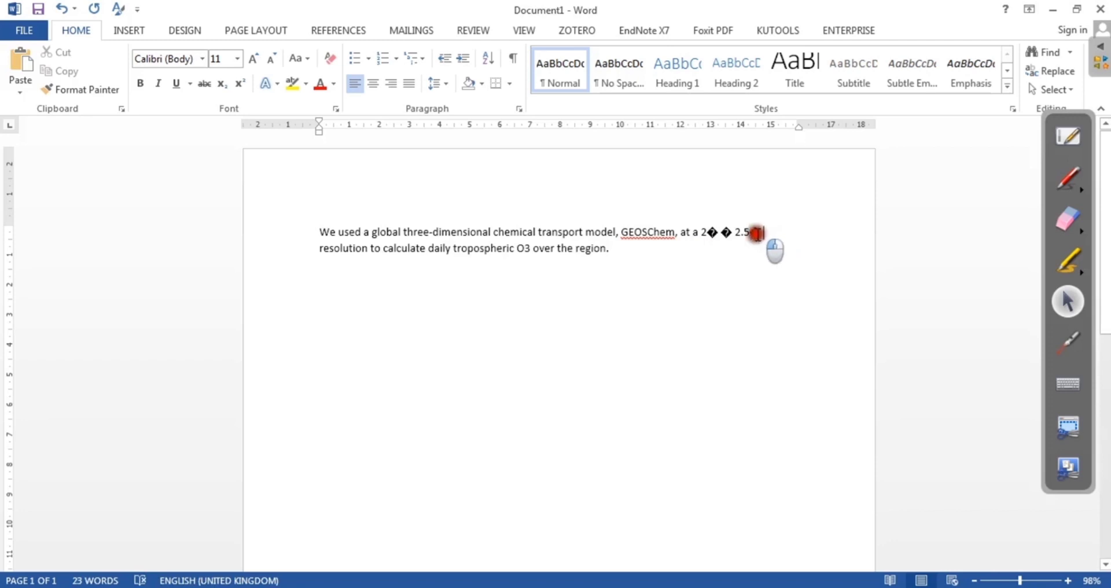
{"action": "left_click_drag", "start_coordinate": [758, 232], "coordinate": [751, 233]}
{"action": "key", "text": "BackSpace"}
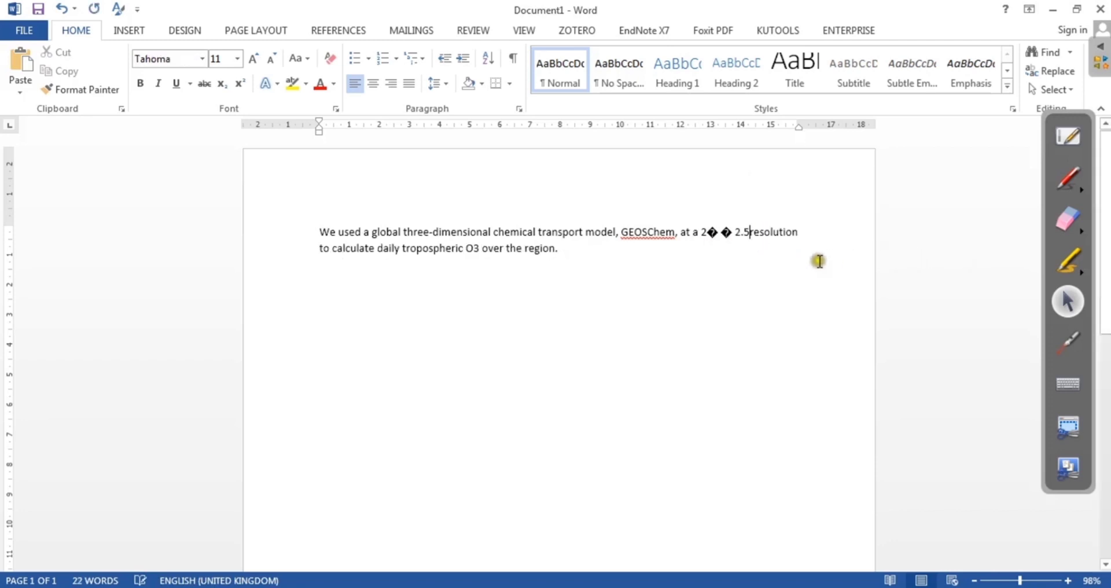
{"action": "left_click", "coordinate": [735, 232]}
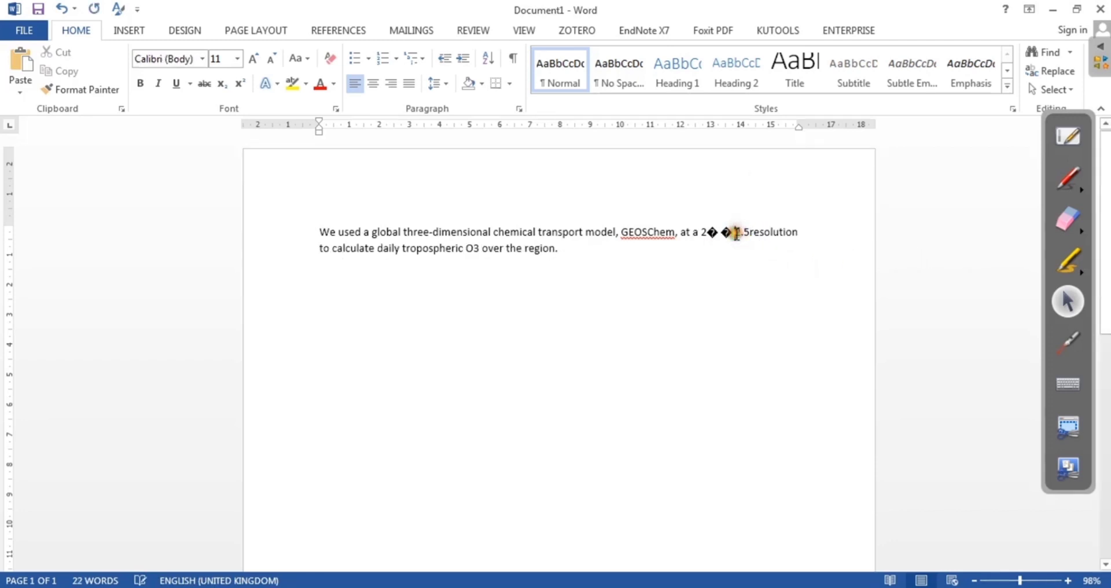
{"action": "key", "text": "BackSpace"}
{"action": "key", "text": "BackSpace"}
{"action": "key", "text": "BackSpace"}
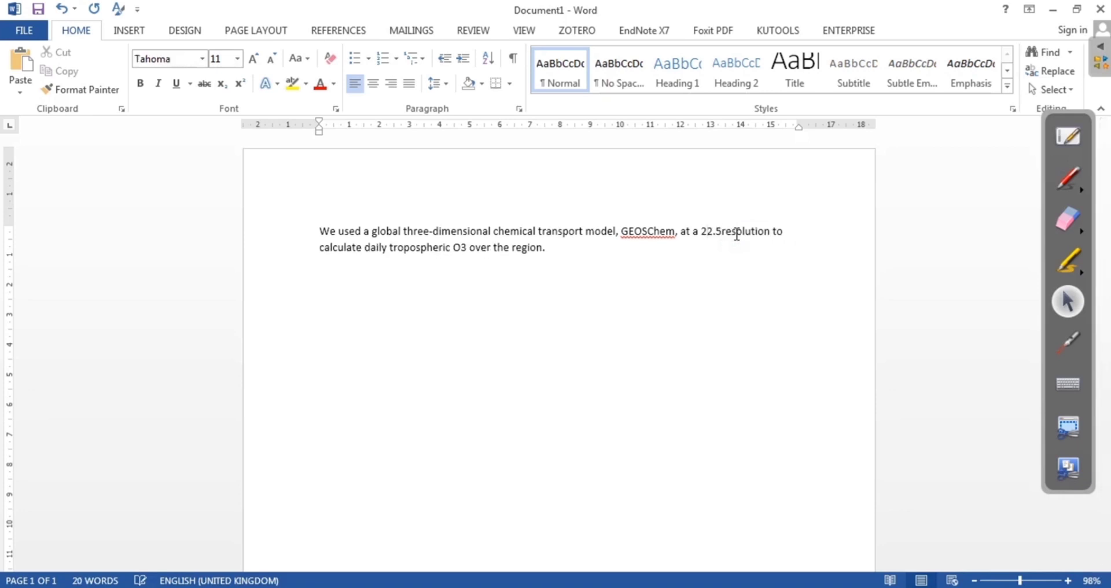
- Insert an "o" after each 2 in the resolution values and format both as superscript degree signs
{"action": "left_click", "coordinate": [654, 231]}
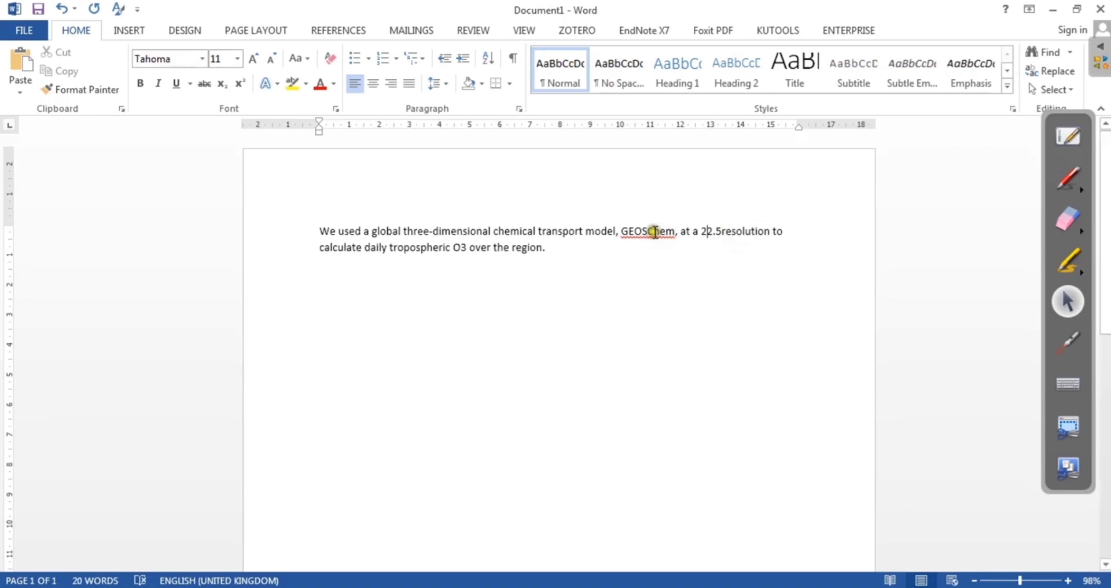
{"action": "type", "text": "o"}
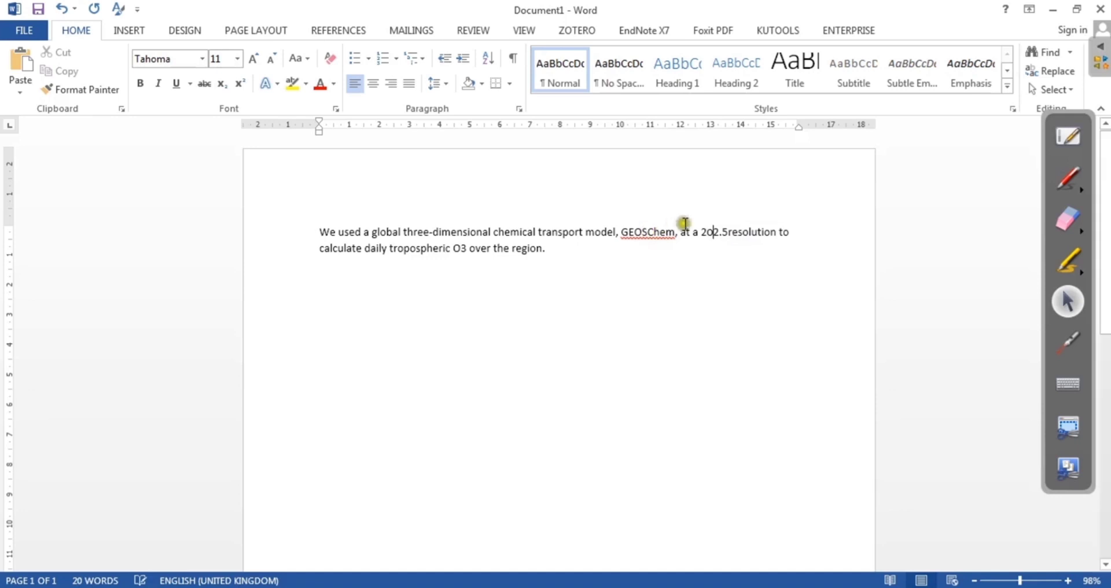
{"action": "left_click", "coordinate": [719, 235]}
{"action": "type", "text": "o"}
{"action": "left_click", "coordinate": [710, 232]}
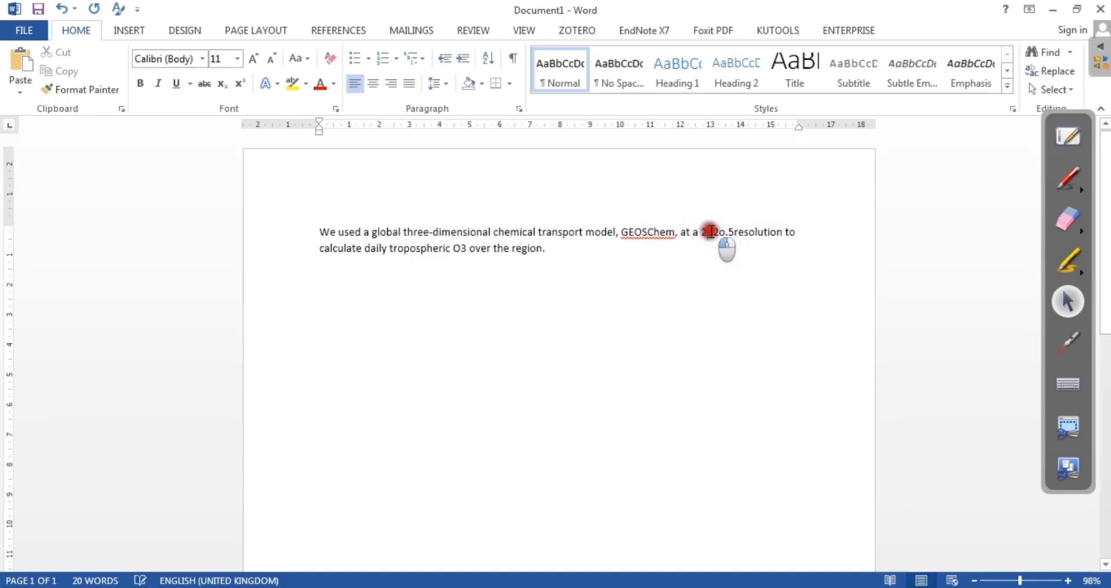
{"action": "left_click_drag", "start_coordinate": [708, 231], "coordinate": [713, 232]}
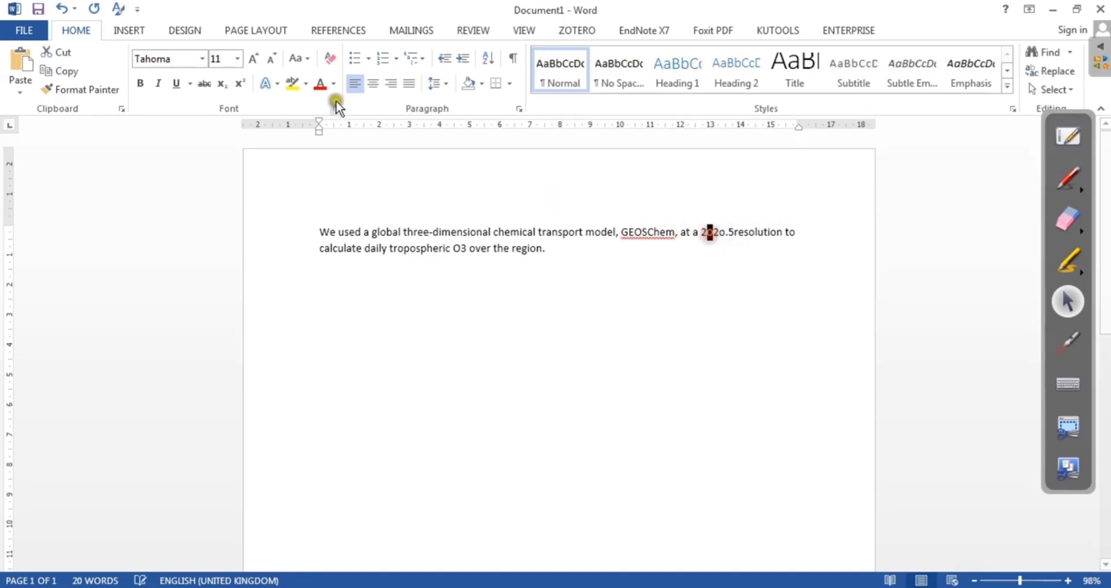
{"action": "left_click", "coordinate": [240, 83]}
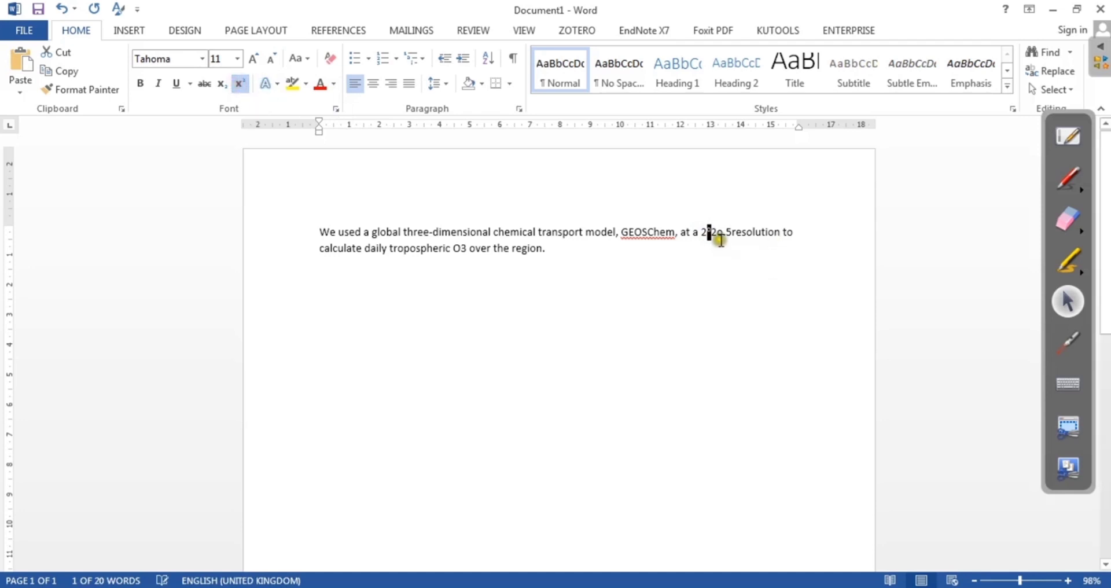
{"action": "left_click_drag", "start_coordinate": [723, 232], "coordinate": [717, 232]}
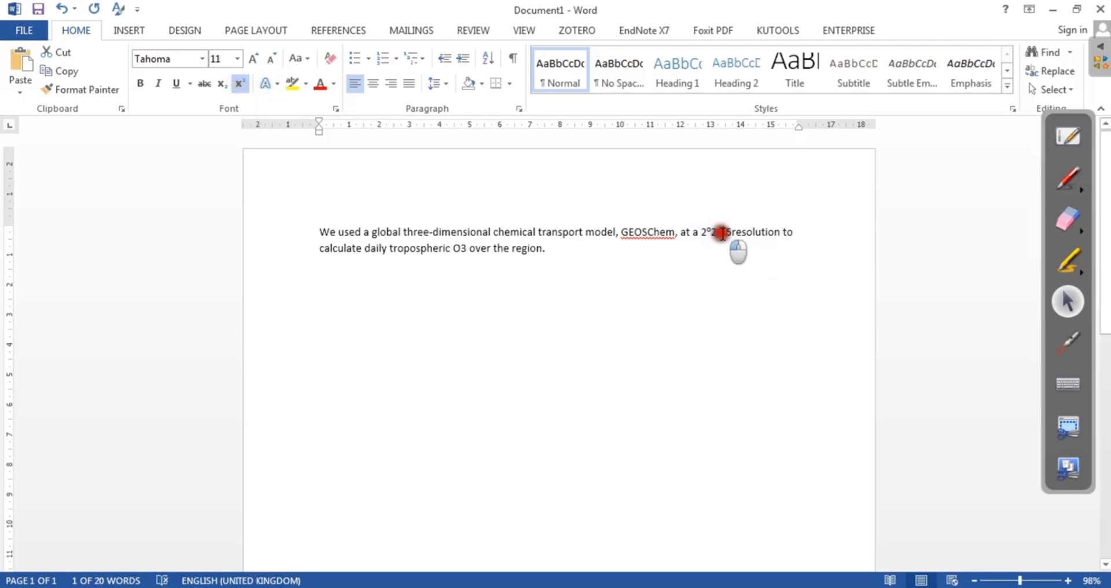
{"action": "left_click", "coordinate": [240, 84]}
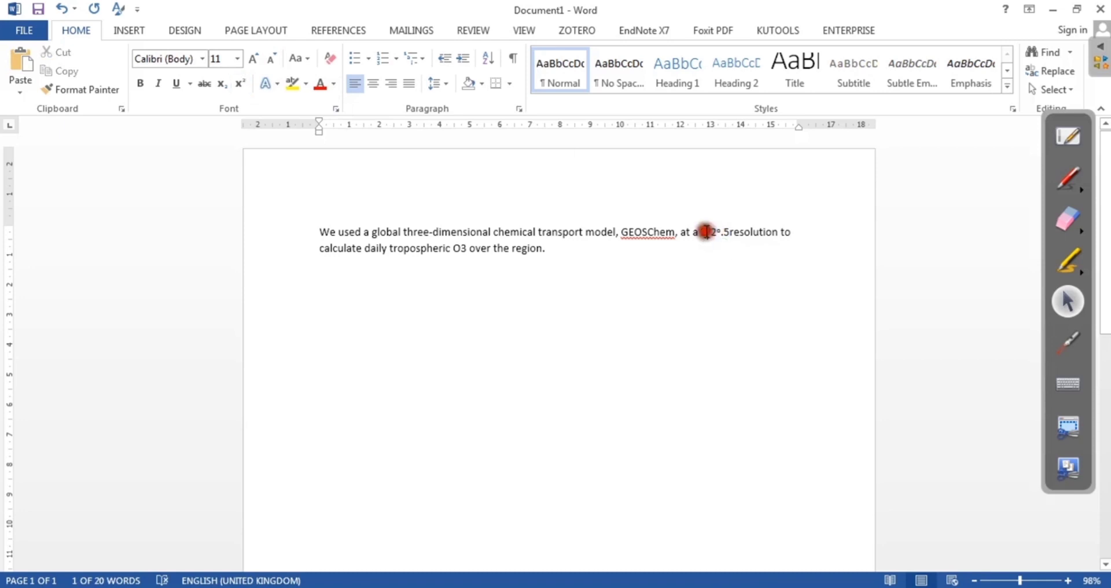
- Insert an "x" between the two resolution values, remove its superscript formatting and space it from the second value
{"action": "left_click", "coordinate": [710, 229]}
{"action": "left_click", "coordinate": [713, 231]}
{"action": "type", "text": "x"}
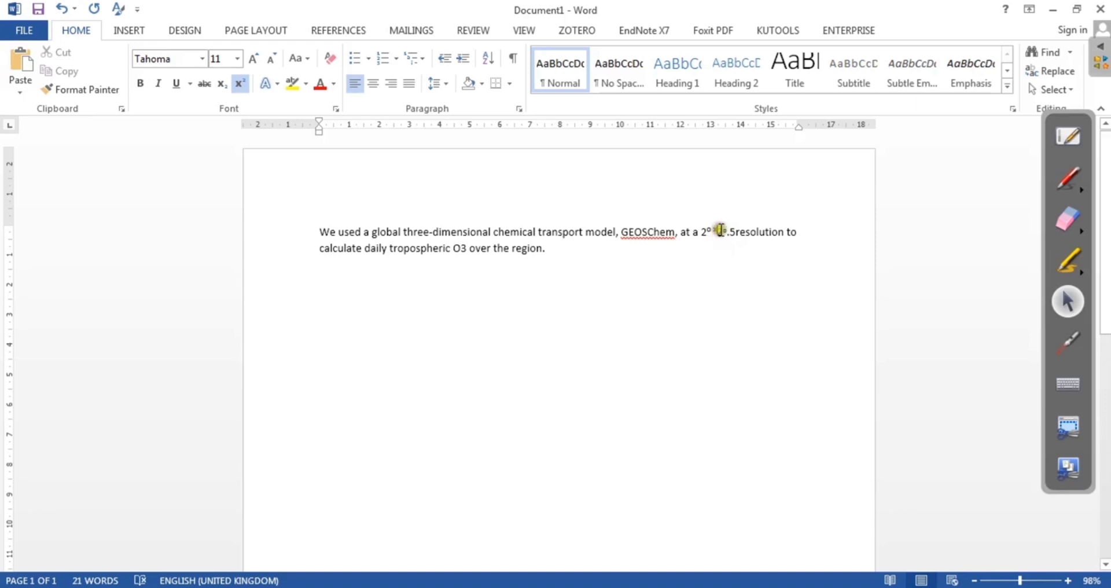
{"action": "left_click", "coordinate": [716, 231]}
{"action": "left_click_drag", "start_coordinate": [713, 232], "coordinate": [719, 232]}
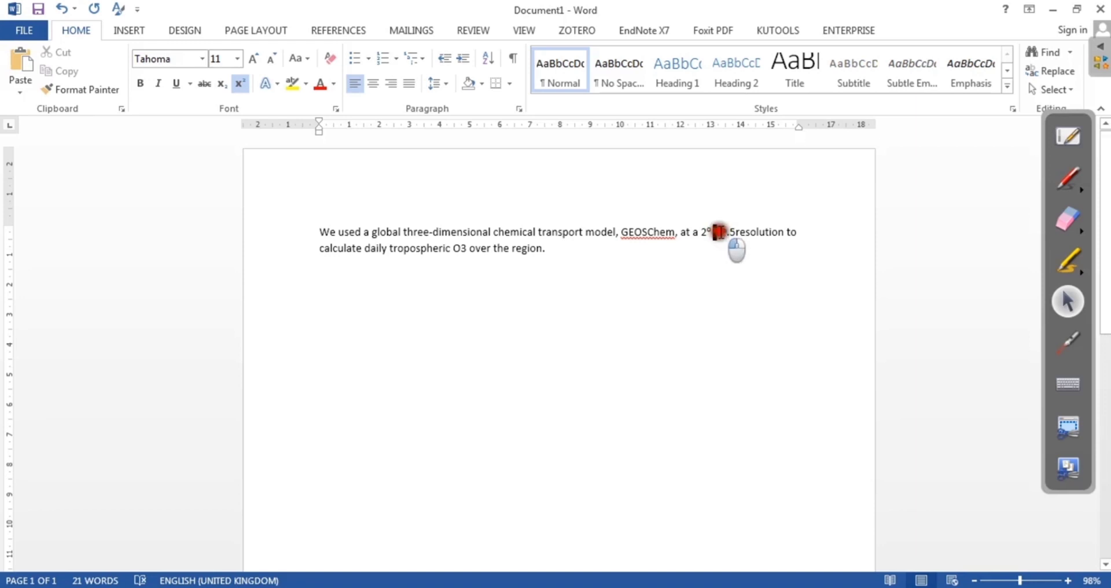
{"action": "left_click", "coordinate": [240, 83]}
{"action": "left_click", "coordinate": [790, 280]}
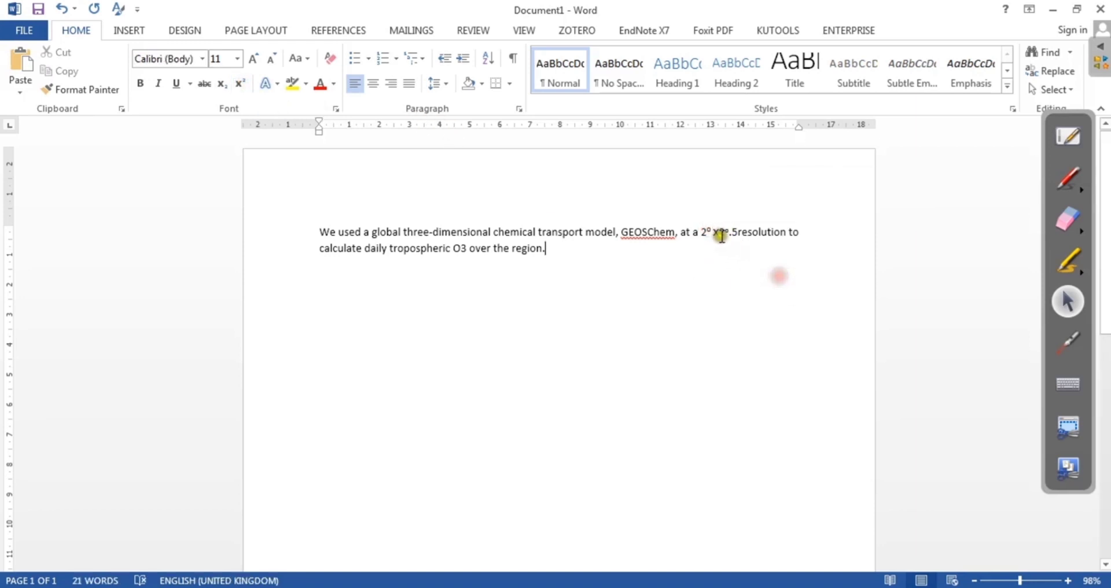
{"action": "left_click", "coordinate": [719, 232]}
{"action": "left_click", "coordinate": [720, 253]}
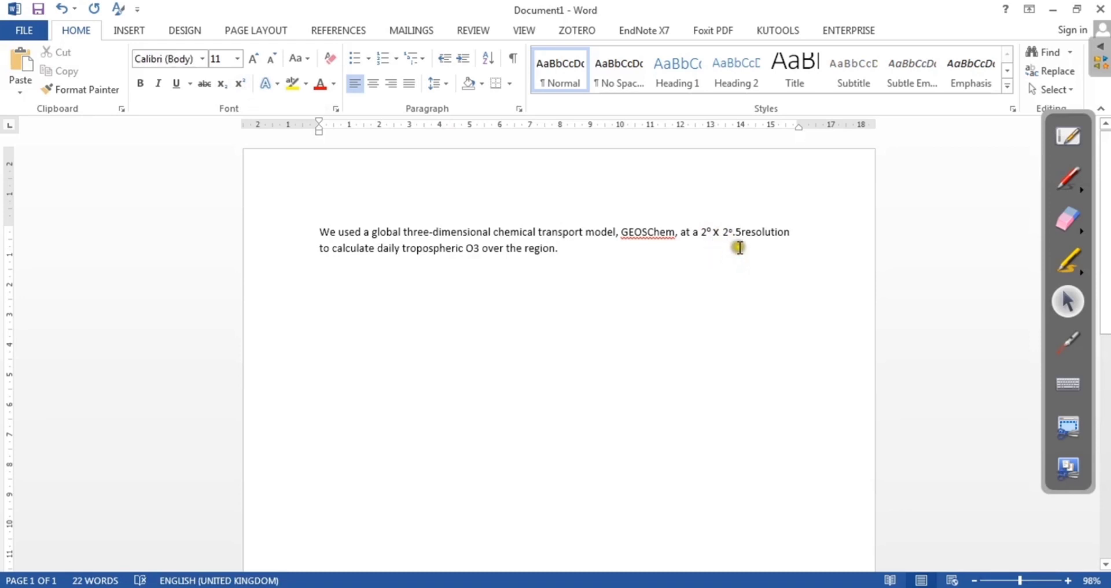
- Insert a space between the second resolution value and the word "resolution"
{"action": "left_click", "coordinate": [736, 232]}
{"action": "left_click", "coordinate": [738, 233]}
{"action": "left_click", "coordinate": [636, 260]}
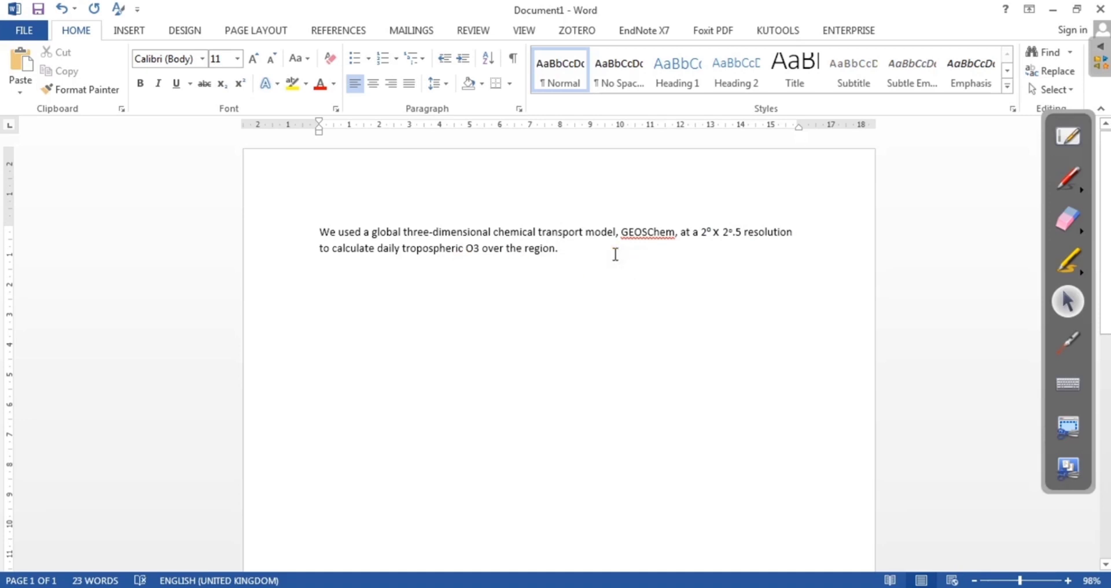
- Add a new paragraph below the first one reading "We used GEOSChem for assessment of tropospheric ozone over India"
{"action": "left_click", "coordinate": [590, 253]}
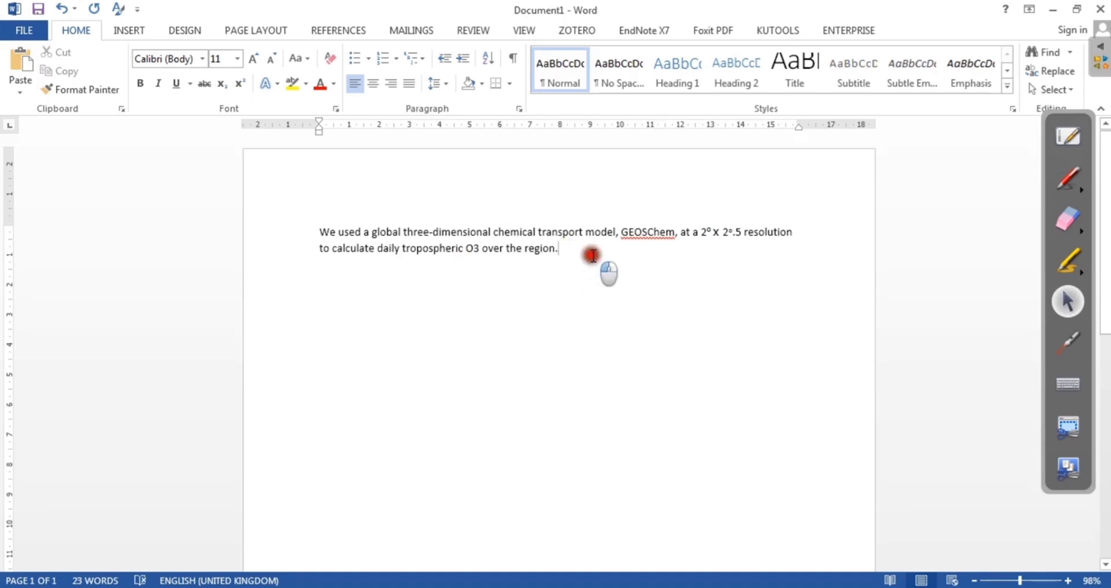
{"action": "key", "text": "Return"}
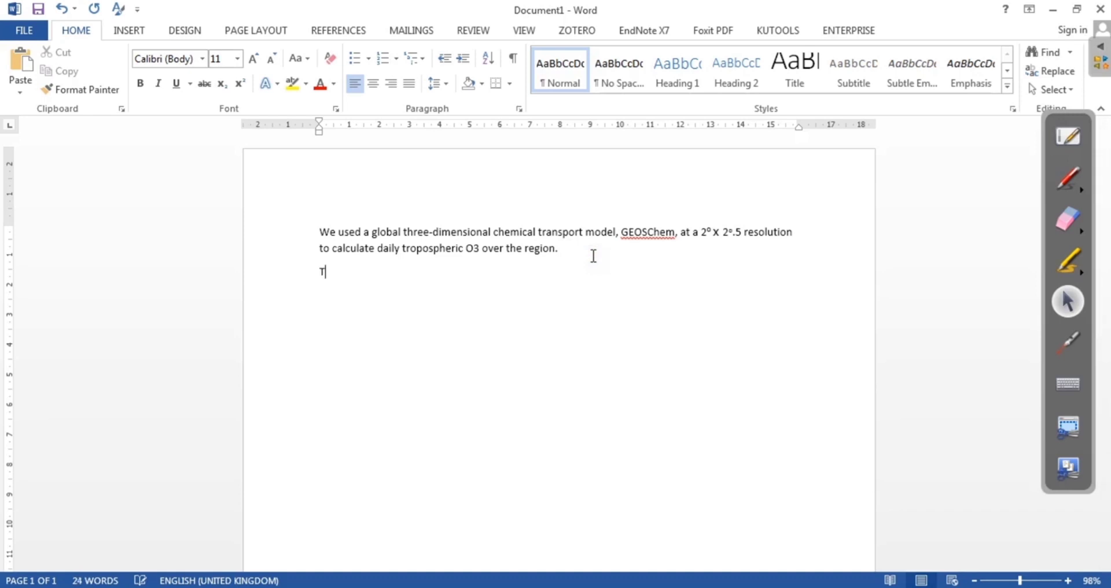
{"action": "type", "text": "we"}
{"action": "type", "text": "used GEO"}
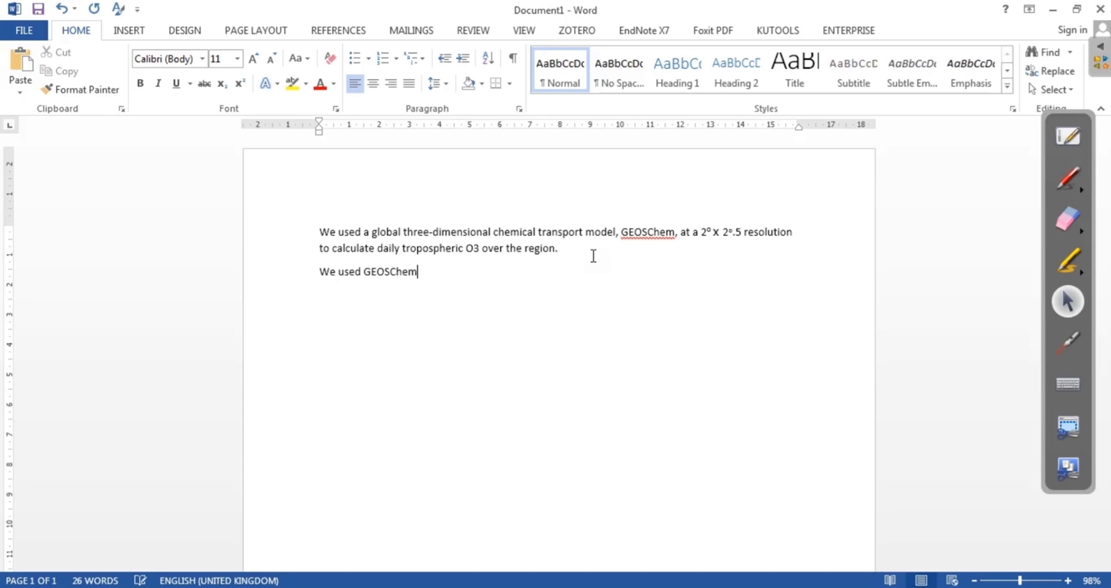
{"action": "type", "text": "SChem"}
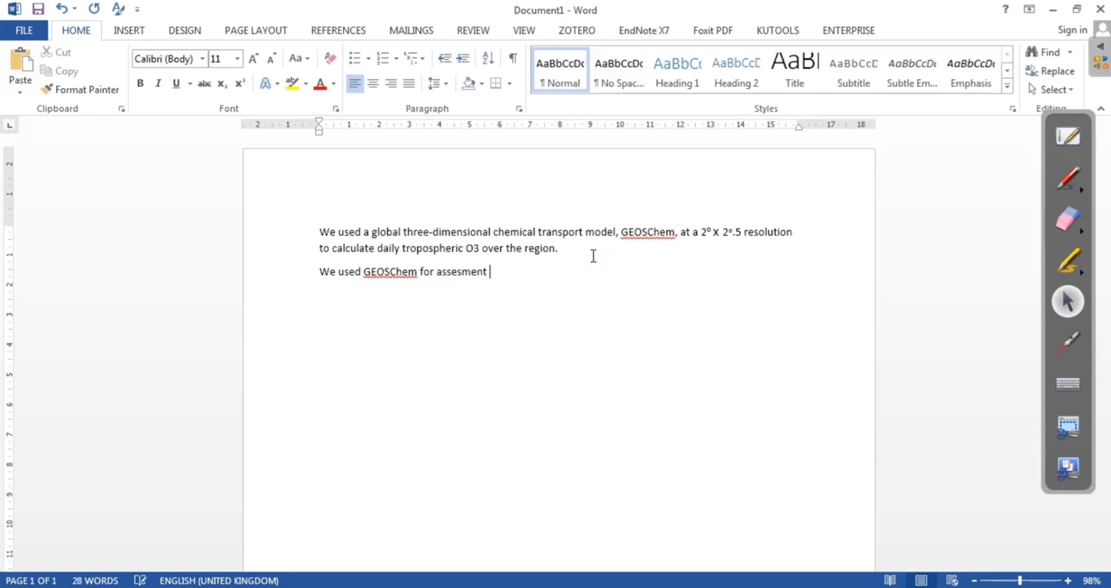
{"action": "type", "text": "of tropospheric ozone over India"}
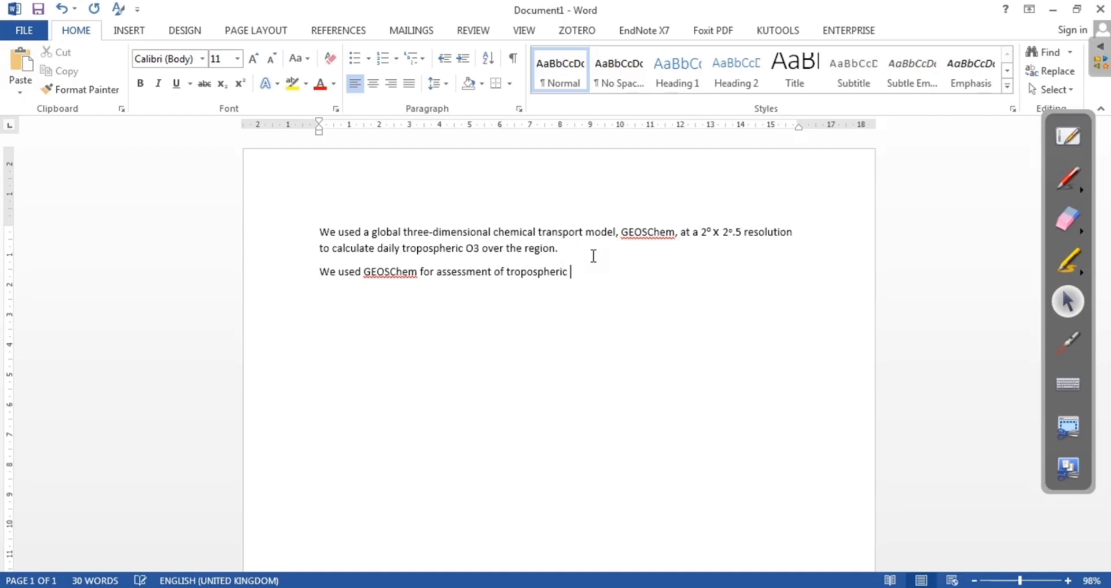
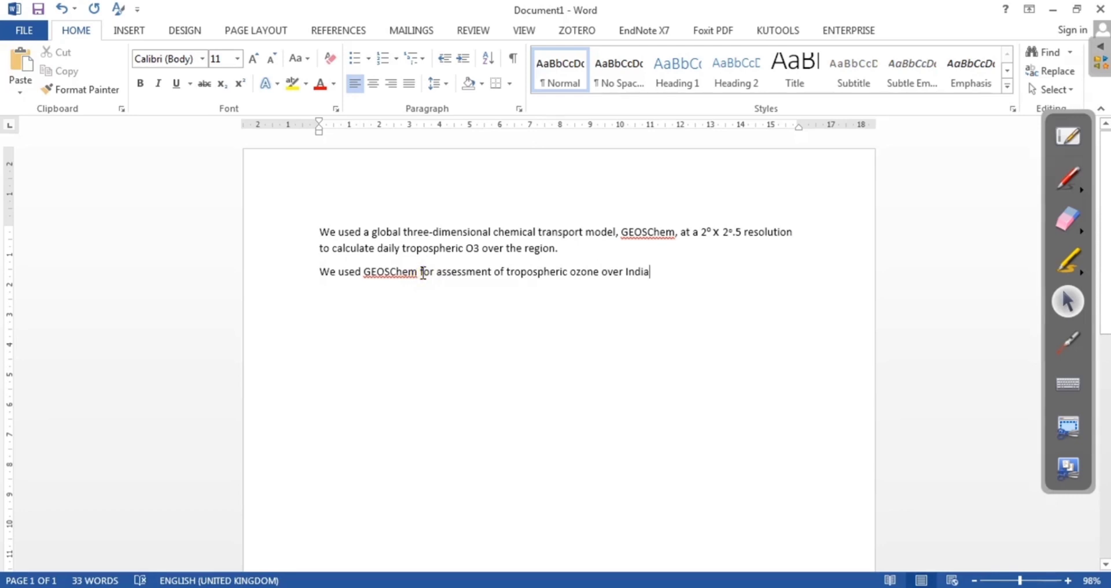
- Cite the 2019 EndNote article on tropospheric ozone over the Indian subcontinent after "GEOSChem" in the second paragraph of the Word document
{"action": "left_click", "coordinate": [421, 272]}
{"action": "key", "text": "alt+Tab"}
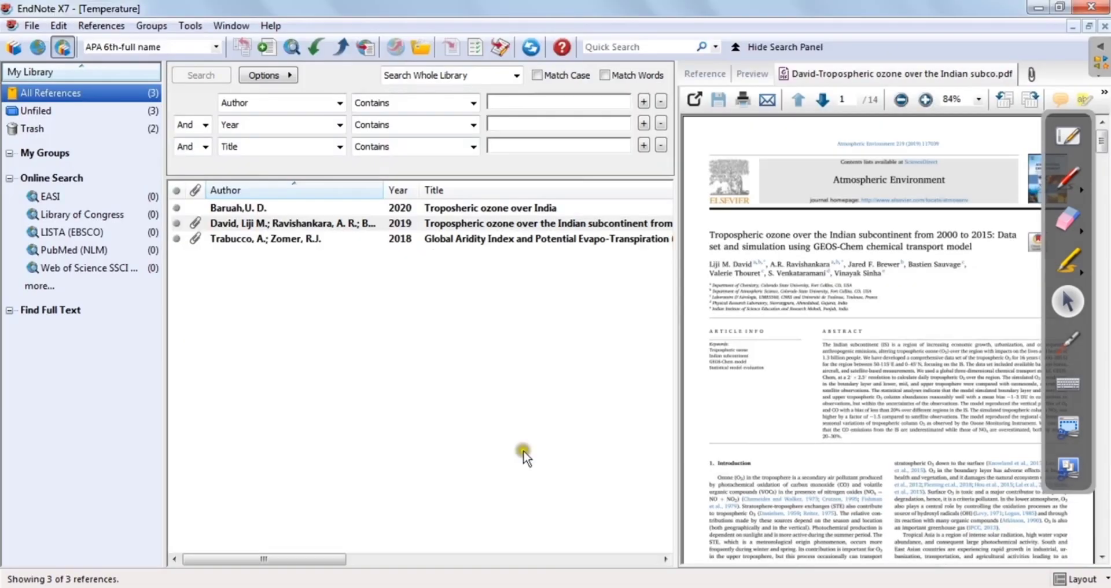
{"action": "left_click", "coordinate": [598, 223]}
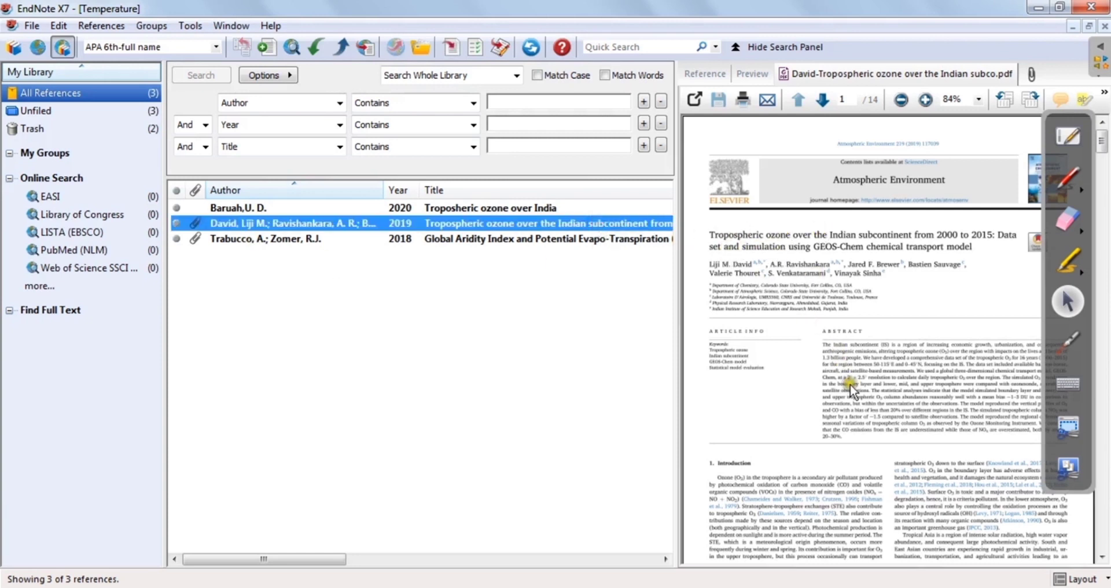
{"action": "left_click", "coordinate": [450, 49]}
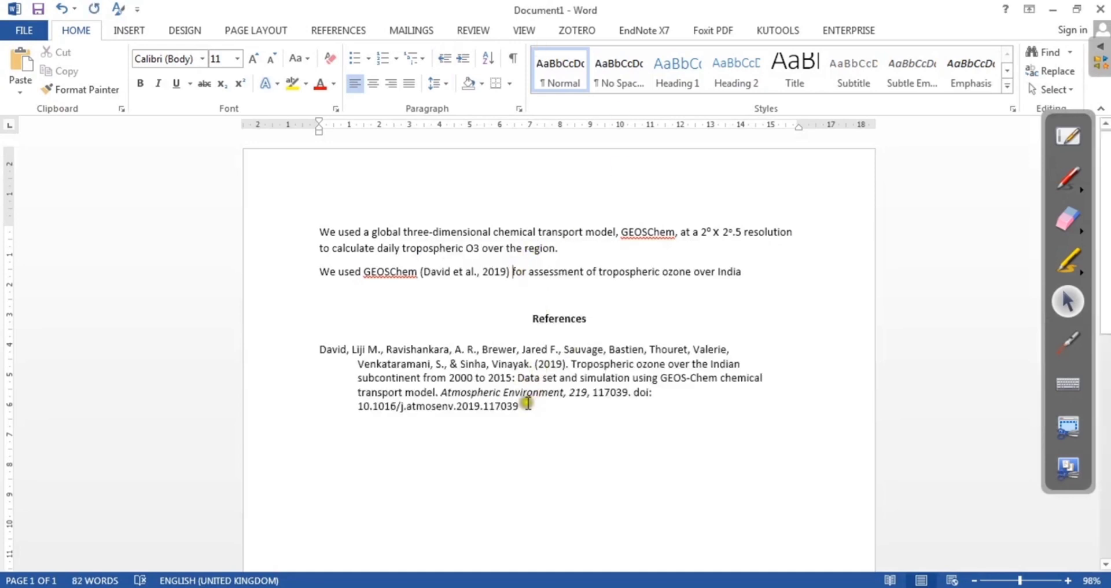
- Justify the bibliography entry under the References heading
{"action": "left_click_drag", "start_coordinate": [524, 405], "coordinate": [319, 349]}
{"action": "left_click", "coordinate": [615, 412]}
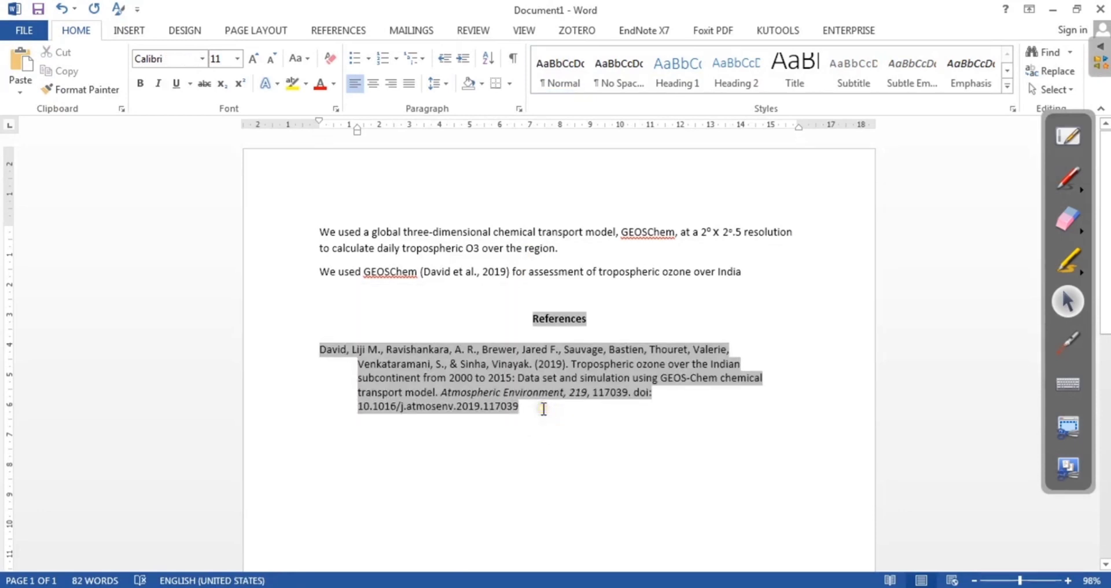
{"action": "left_click_drag", "start_coordinate": [543, 406], "coordinate": [313, 293]}
{"action": "left_click", "coordinate": [409, 83]}
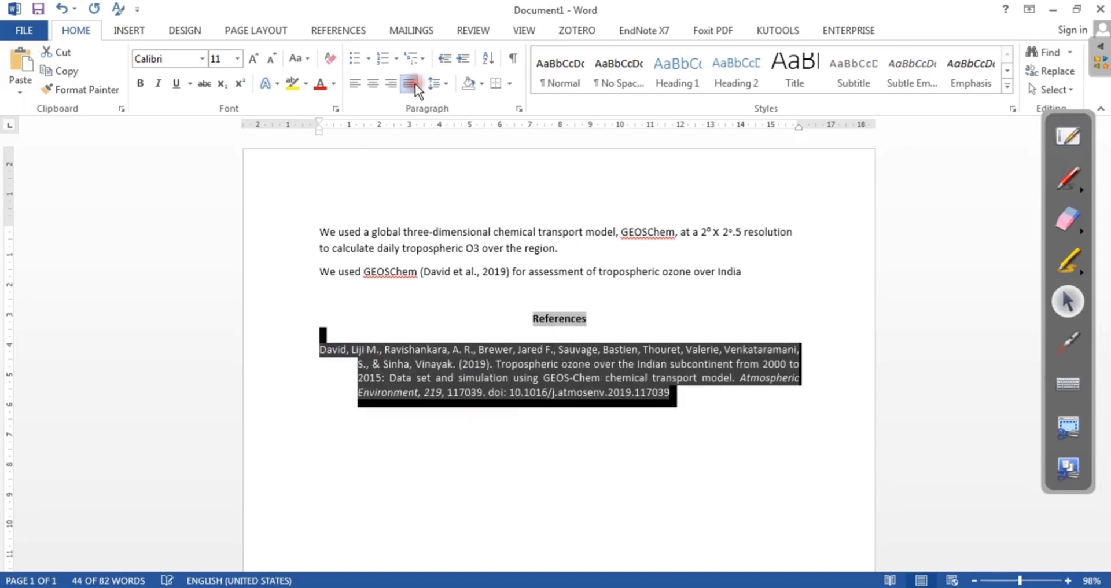
{"action": "left_click", "coordinate": [695, 406]}
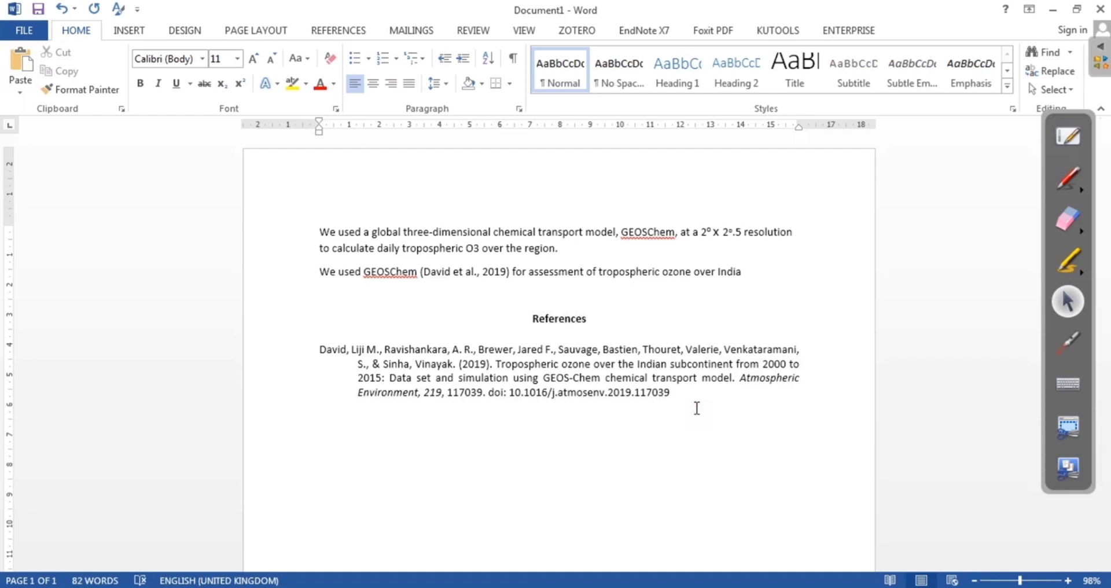
{"action": "left_click", "coordinate": [727, 399]}
{"action": "left_click", "coordinate": [725, 400]}
{"action": "left_click", "coordinate": [691, 296]}
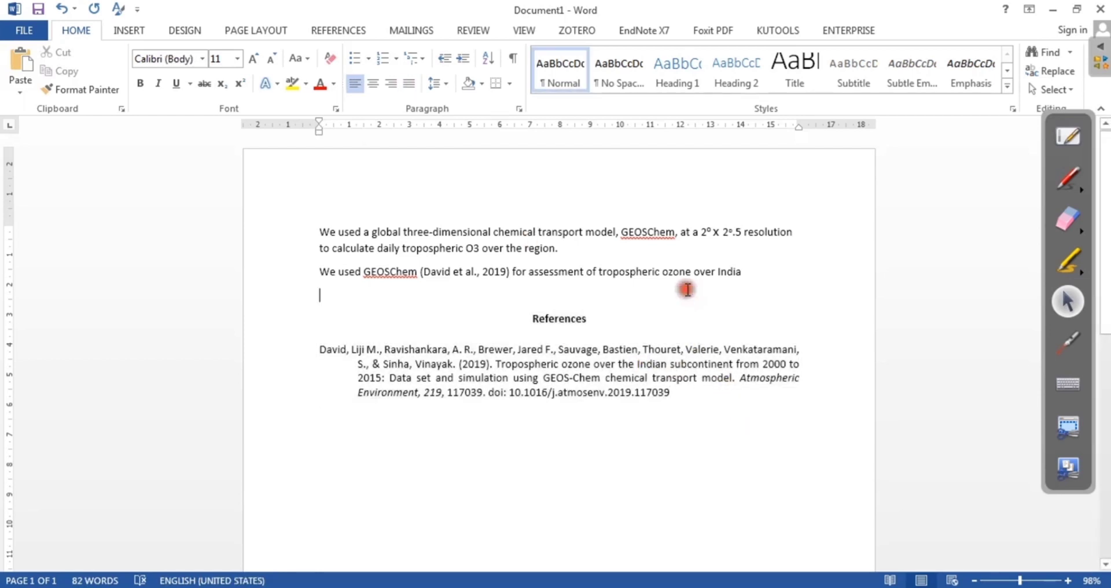
- Switch to Foxit PhantomPDF and examine how the Global-Aridity-and-Global-PET-Methodology PDF describes the Global-PET and Global-Aridity datasets
{"action": "left_click", "coordinate": [751, 273]}
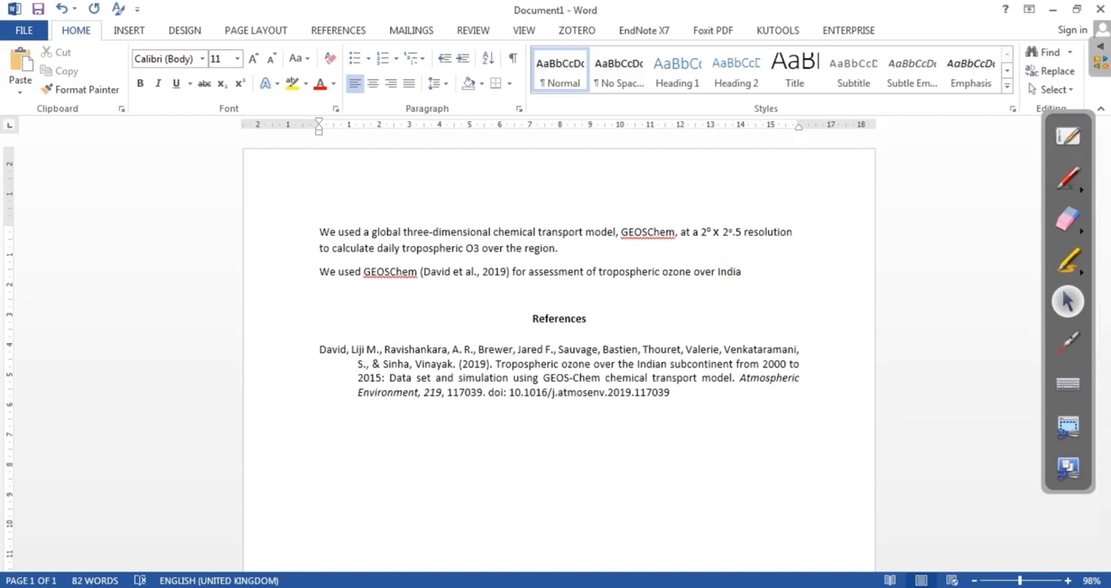
{"action": "key", "text": "alt+Tab"}
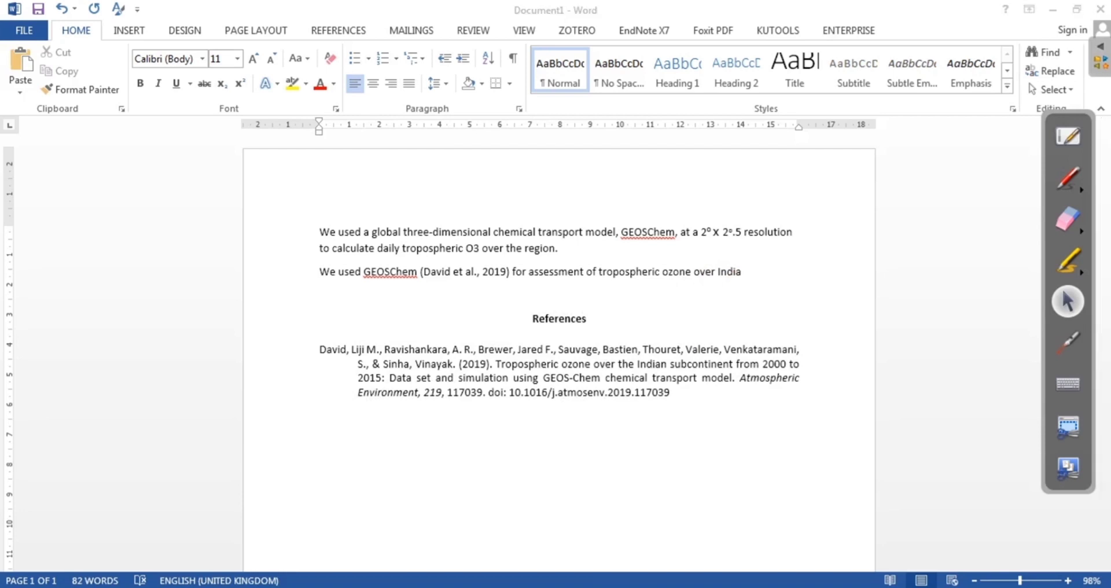
{"action": "key", "text": "alt+Tab"}
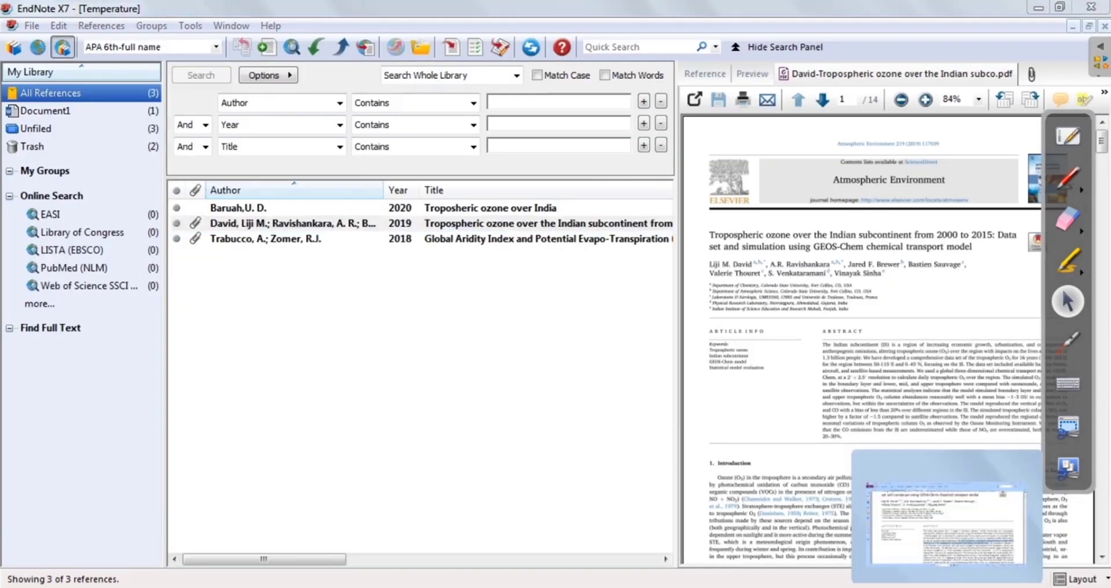
{"action": "left_click", "coordinate": [194, 54]}
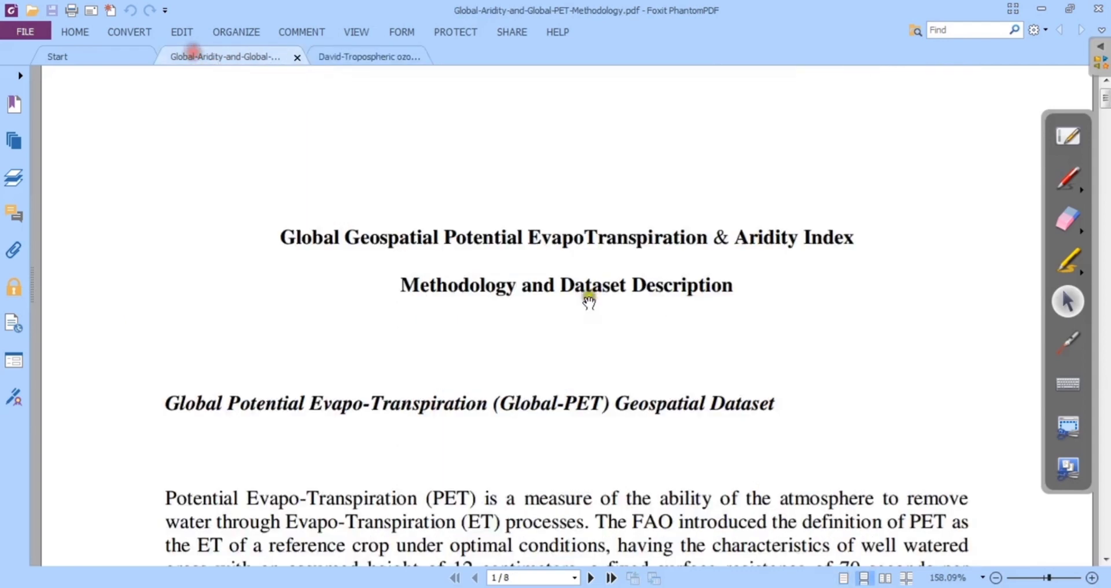
{"action": "scroll", "coordinate": [602, 387], "scroll_direction": "down", "scroll_amount": 10}
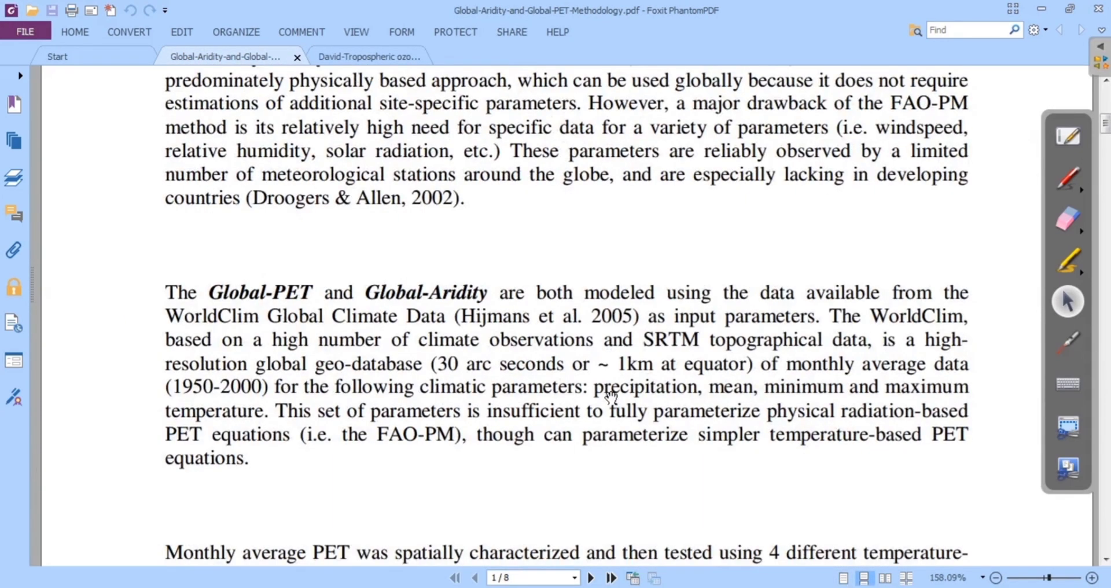
{"action": "scroll", "coordinate": [611, 396], "scroll_direction": "up", "scroll_amount": 5}
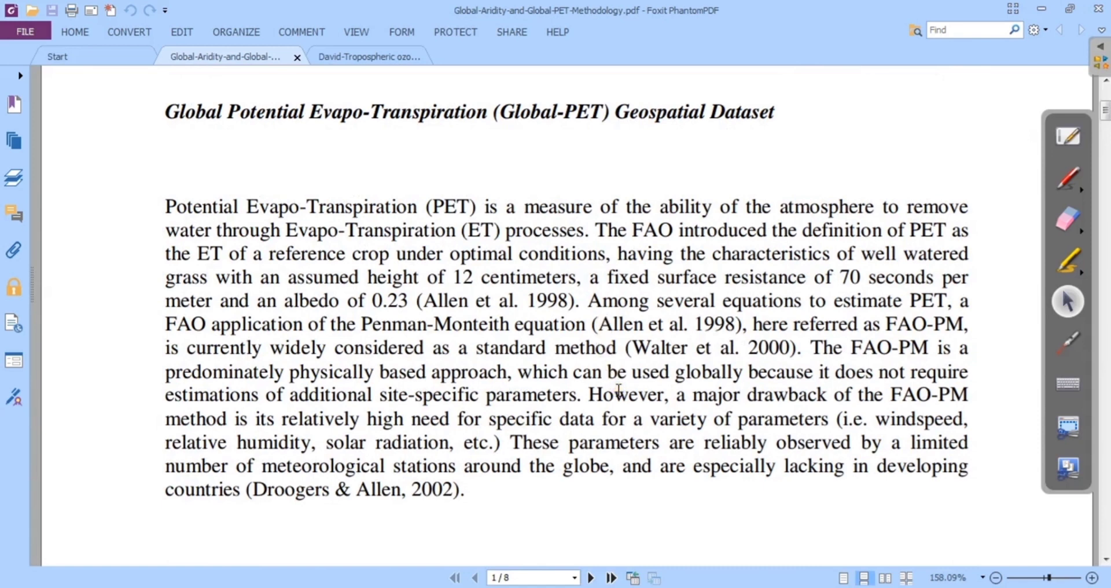
{"action": "scroll", "coordinate": [622, 460], "scroll_direction": "down", "scroll_amount": 1}
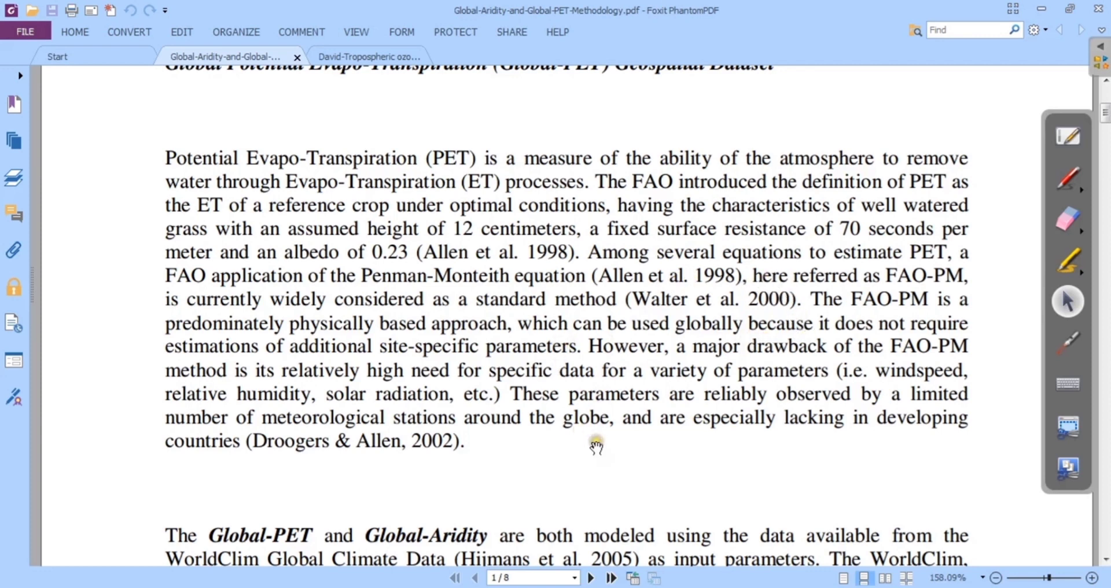
{"action": "scroll", "coordinate": [595, 442], "scroll_direction": "down", "scroll_amount": 2}
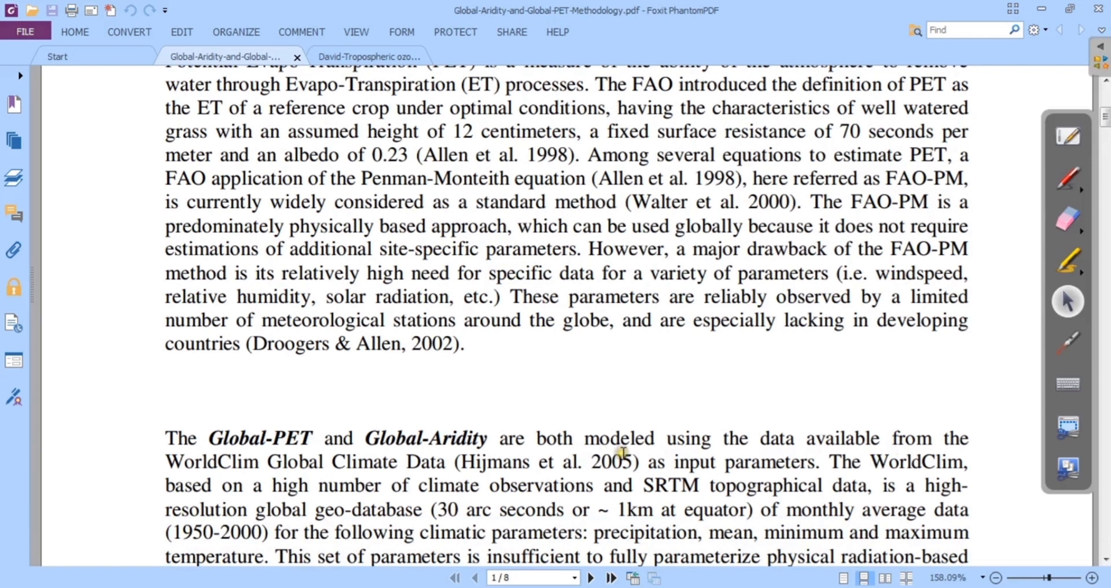
{"action": "scroll", "coordinate": [710, 443], "scroll_direction": "down", "scroll_amount": 1}
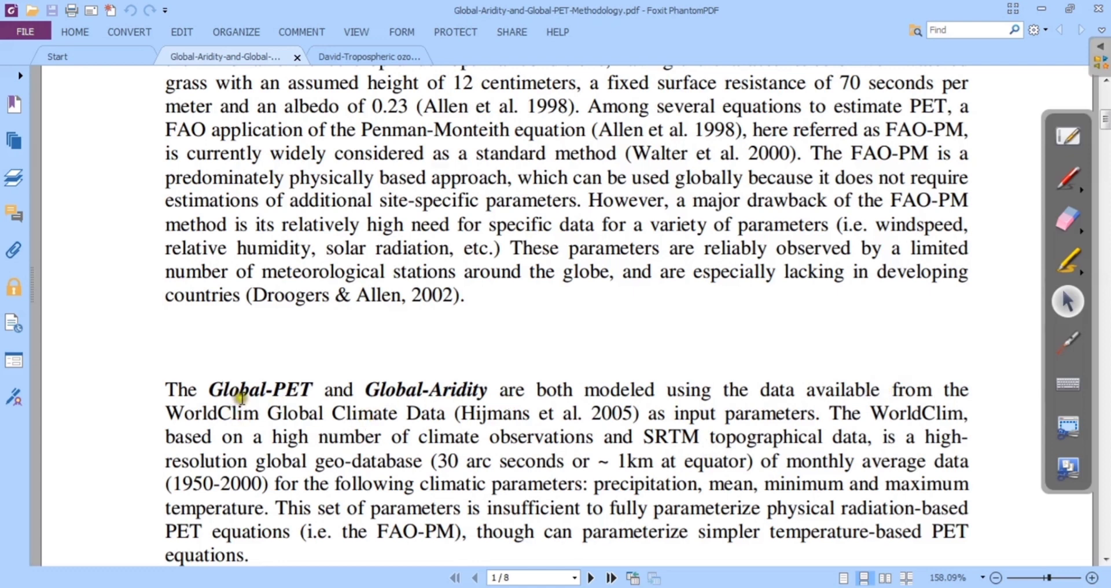
{"action": "left_click_drag", "start_coordinate": [210, 390], "coordinate": [495, 398]}
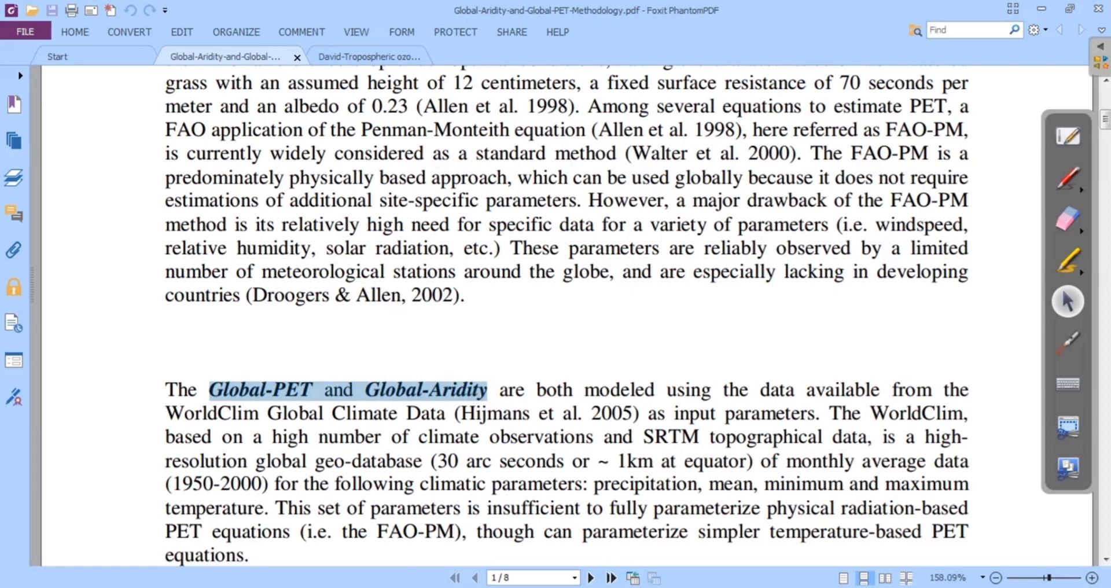
- Back in Word, end the second paragraph's sentence with a period and add "The tropospheric ozone is correlated with"
{"action": "key", "text": "alt+Tab"}
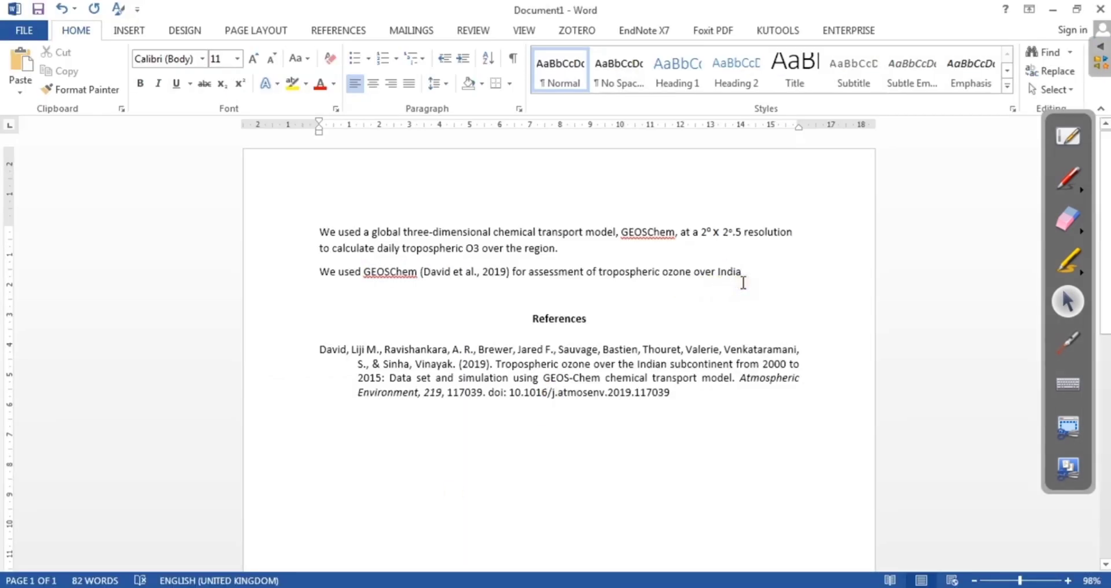
{"action": "type", "text": "."}
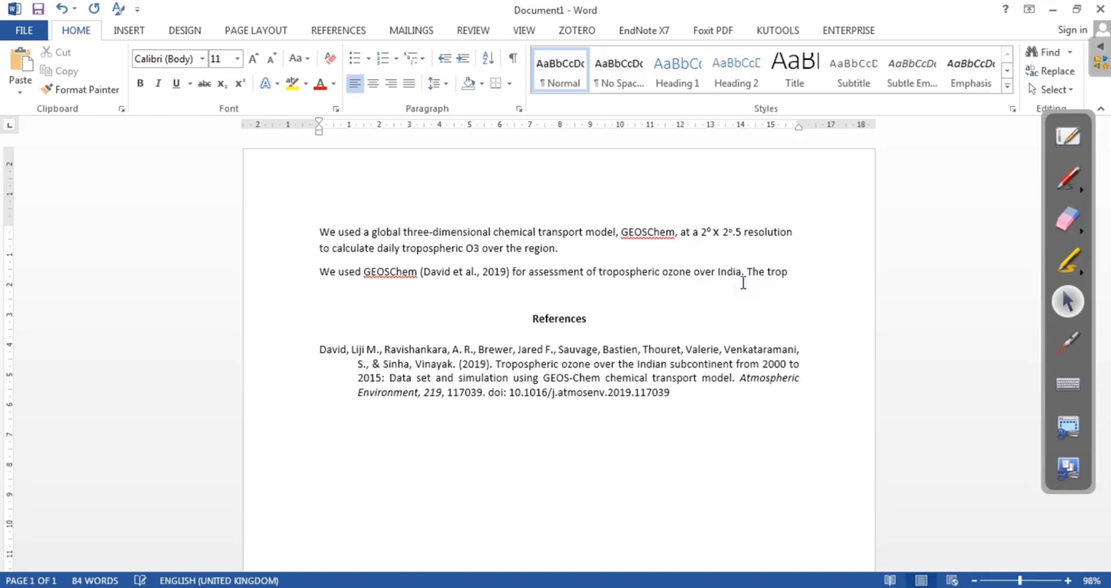
{"action": "type", "text": "The tropospheri"}
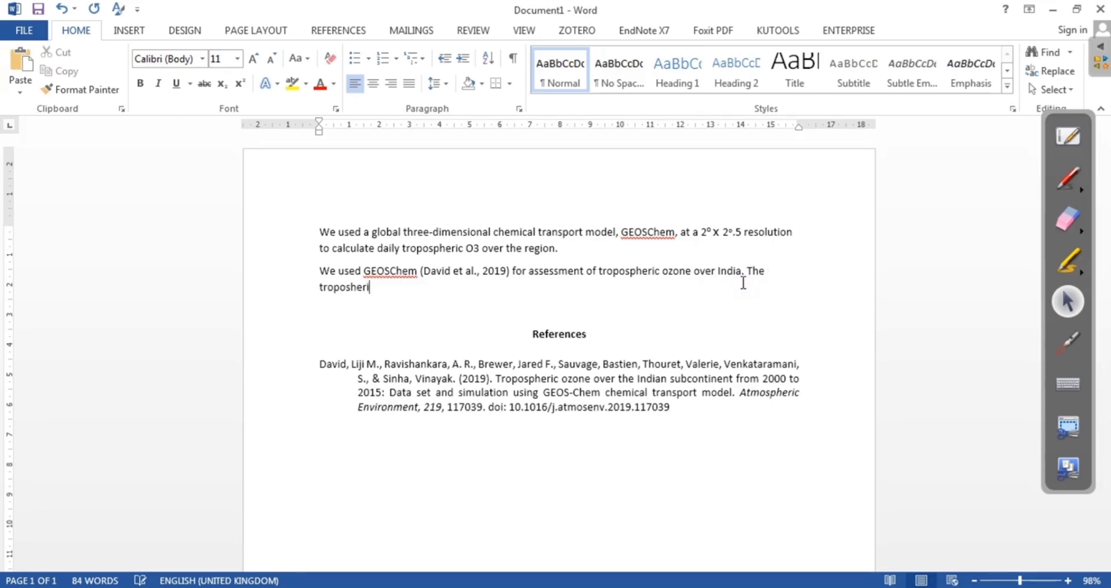
{"action": "type", "text": "c ozone"}
{"action": "type", "text": "rrelated with"}
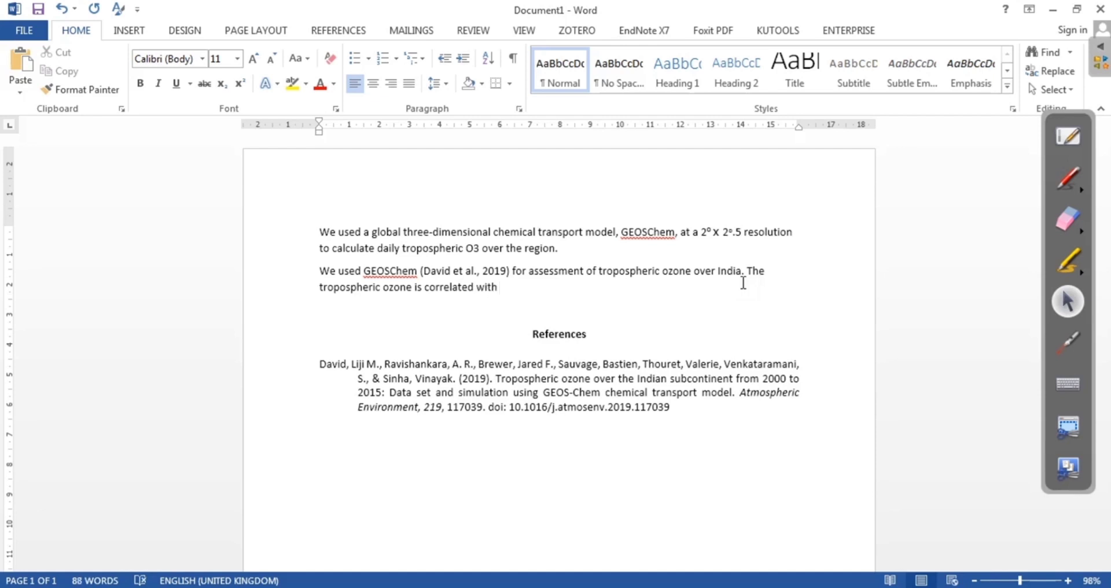
- Continue the new sentence with "the time series Aridity and Potentional Evapo-Transpiration"
{"action": "type", "text": " the time series Aridity and P"}
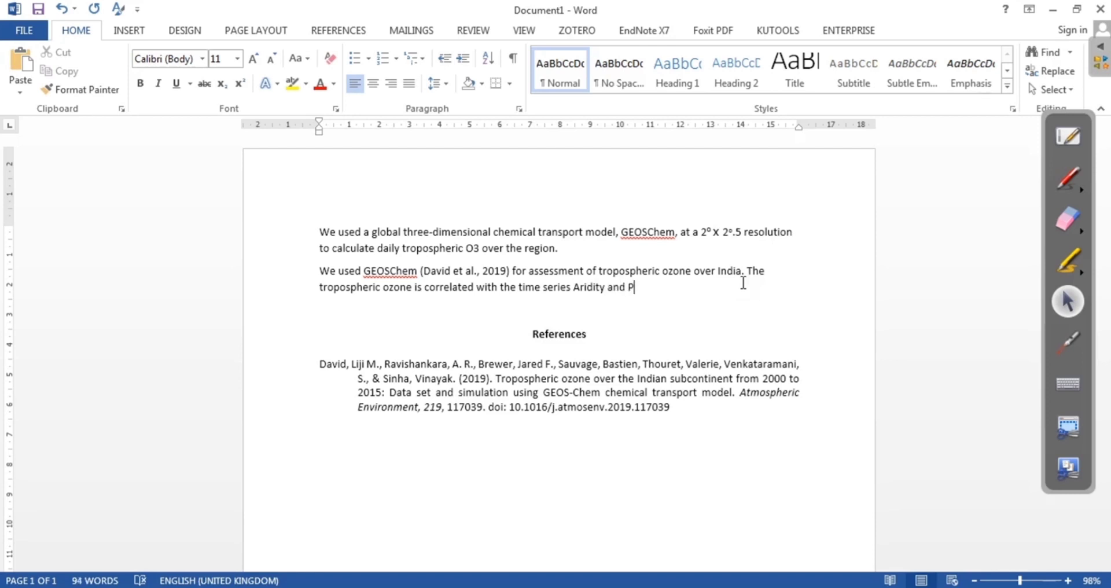
{"action": "type", "text": "otentional Ev"}
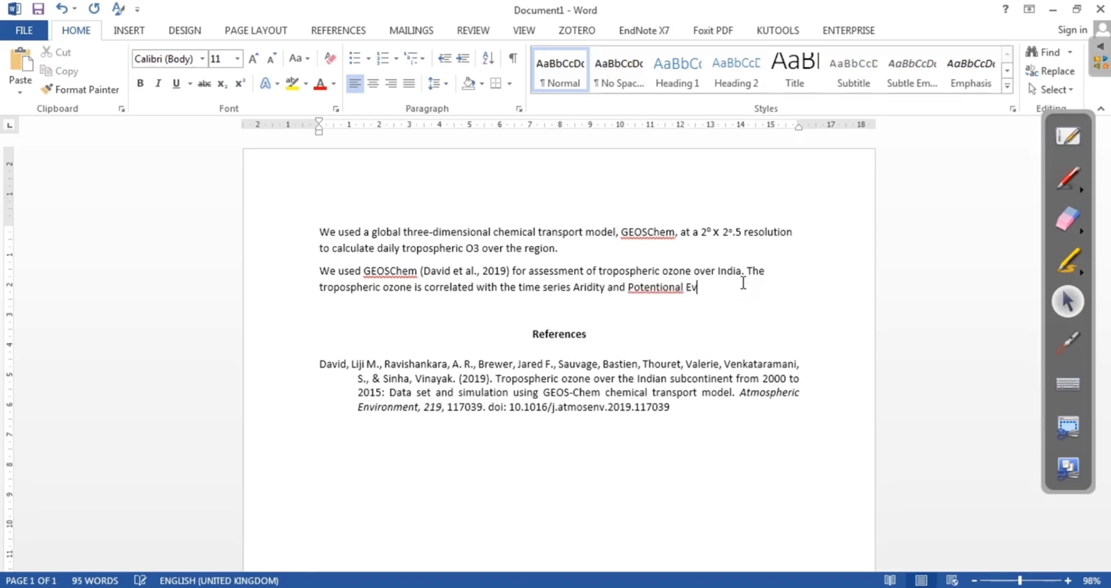
{"action": "type", "text": "aporation"}
{"action": "key", "text": "BackSpace"}
{"action": "key", "text": "BackSpace"}
{"action": "type", "text": "piration data"}
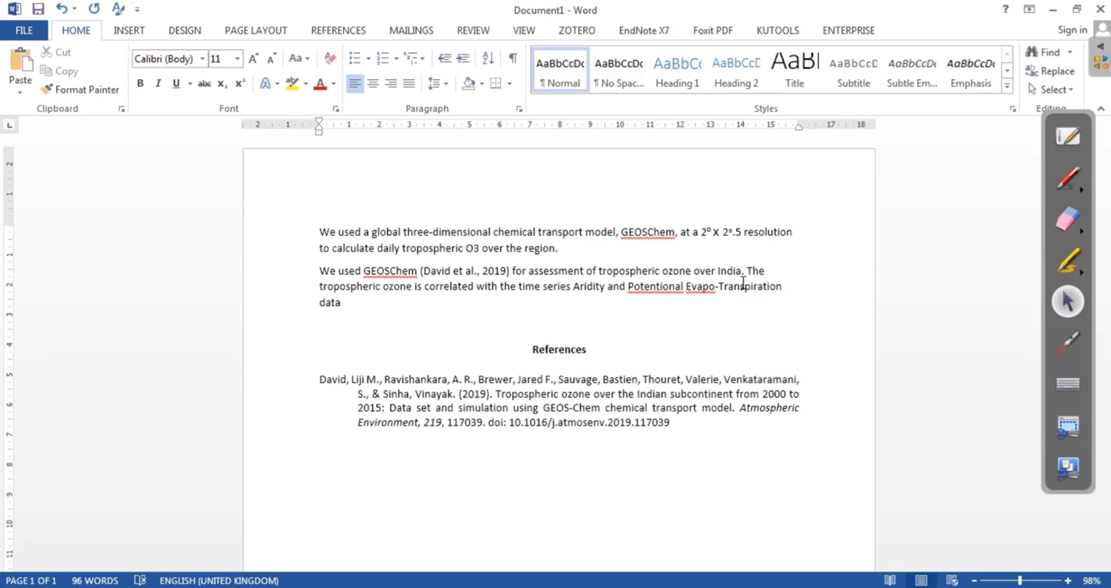
{"action": "key", "text": "BackSpace"}
{"action": "key", "text": "BackSpace"}
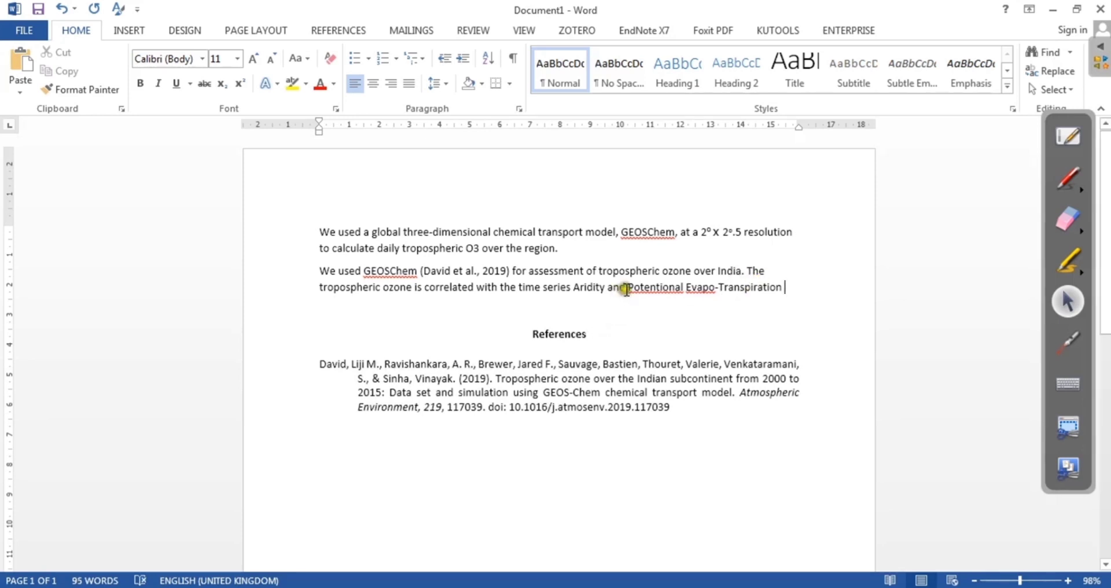
- Insert the word "monthly" before "Potentional Evapo-Transpiration"
{"action": "left_click", "coordinate": [630, 286]}
{"action": "type", "text": "mothn"}
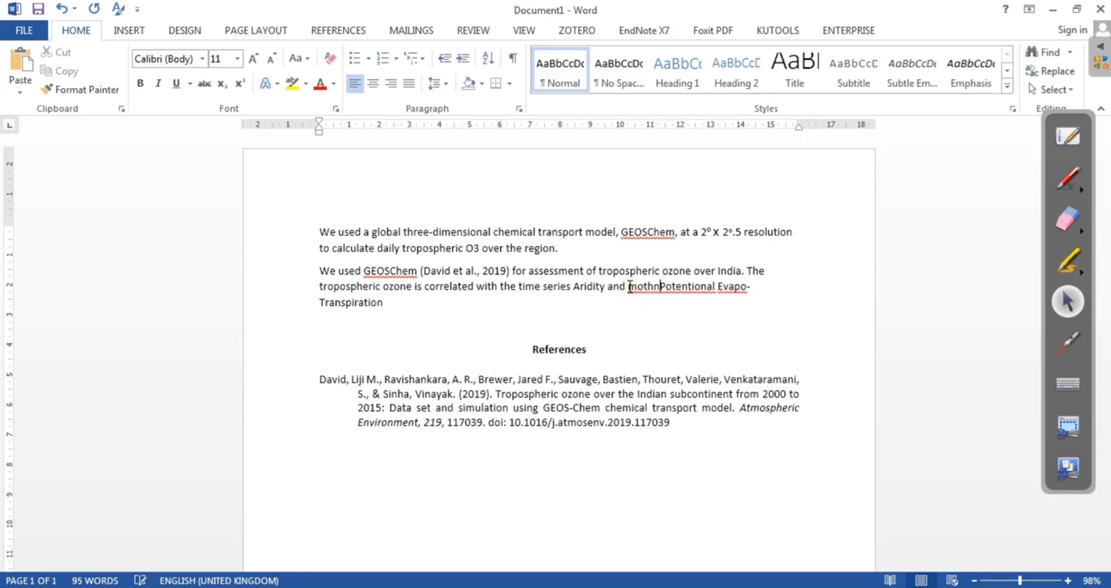
{"action": "key", "text": "BackSpace"}
{"action": "key", "text": "BackSpace"}
{"action": "key", "text": "BackSpace"}
{"action": "type", "text": "nthly"}
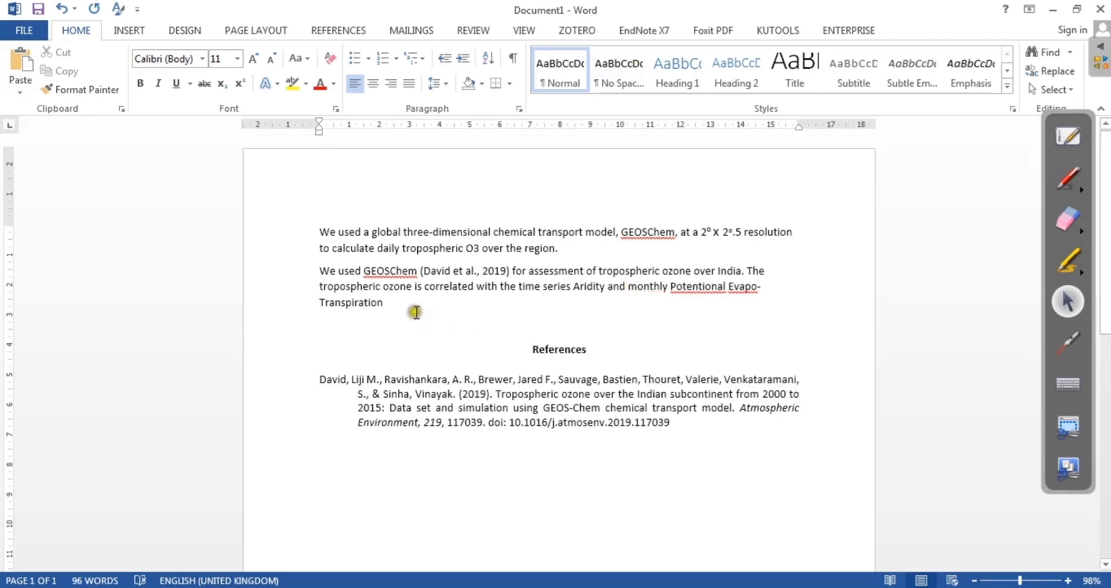
- Remove the trailing space after "Evapo-Transpiration" and end the sentence with a period
{"action": "left_click", "coordinate": [413, 302]}
{"action": "key", "text": "BackSpace"}
{"action": "type", "text": "."}
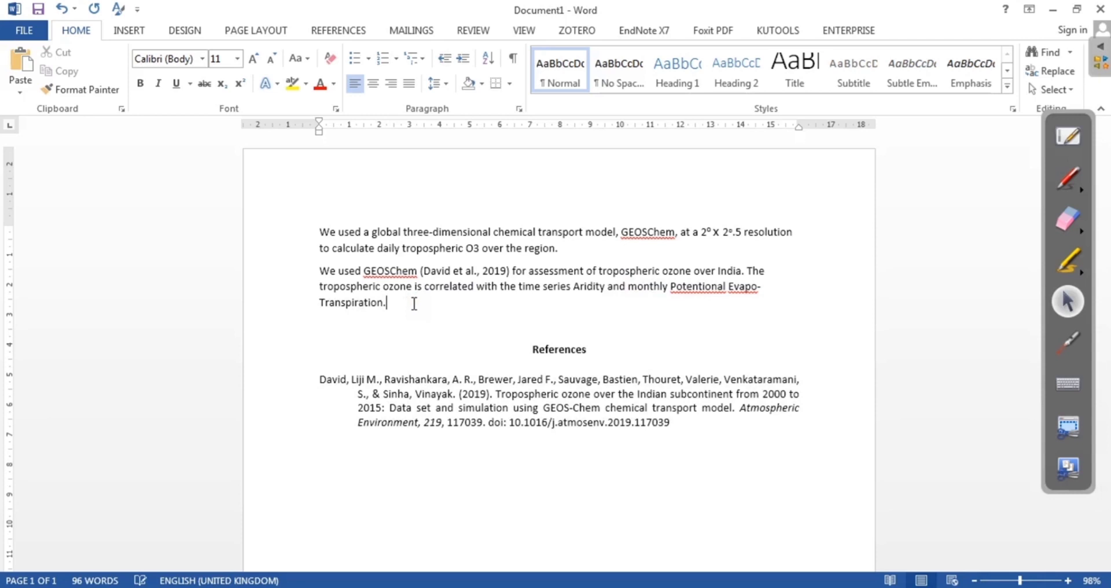
- Insert the 2018 Global Aridity Index and Potential Evapo-Transpiration reference from EndNote as a citation before the second paragraph's final period
{"action": "left_click", "coordinate": [376, 304]}
{"action": "key", "text": "alt+Tab"}
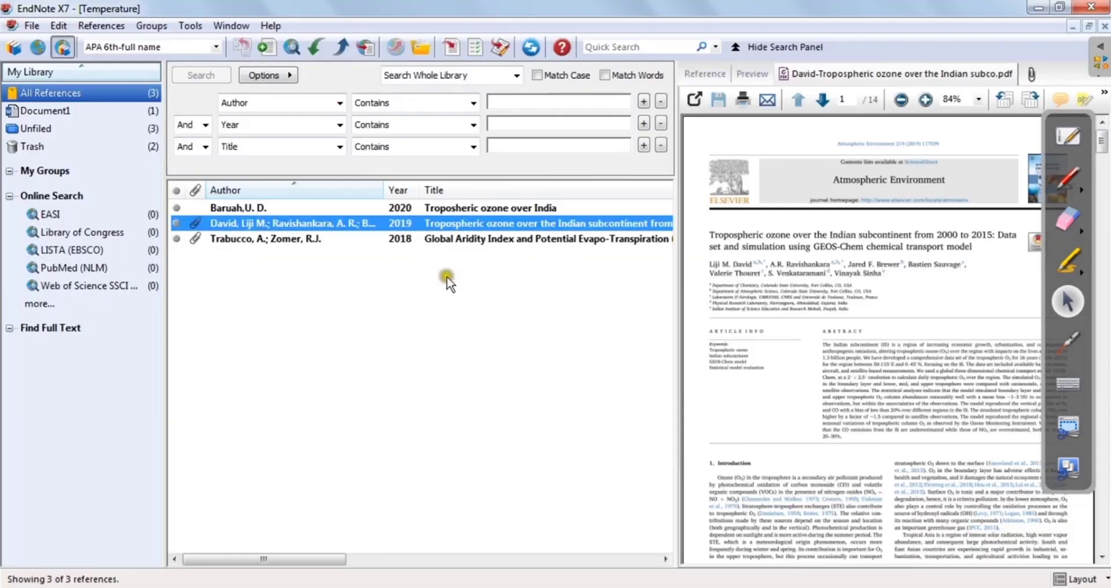
{"action": "left_click", "coordinate": [501, 238]}
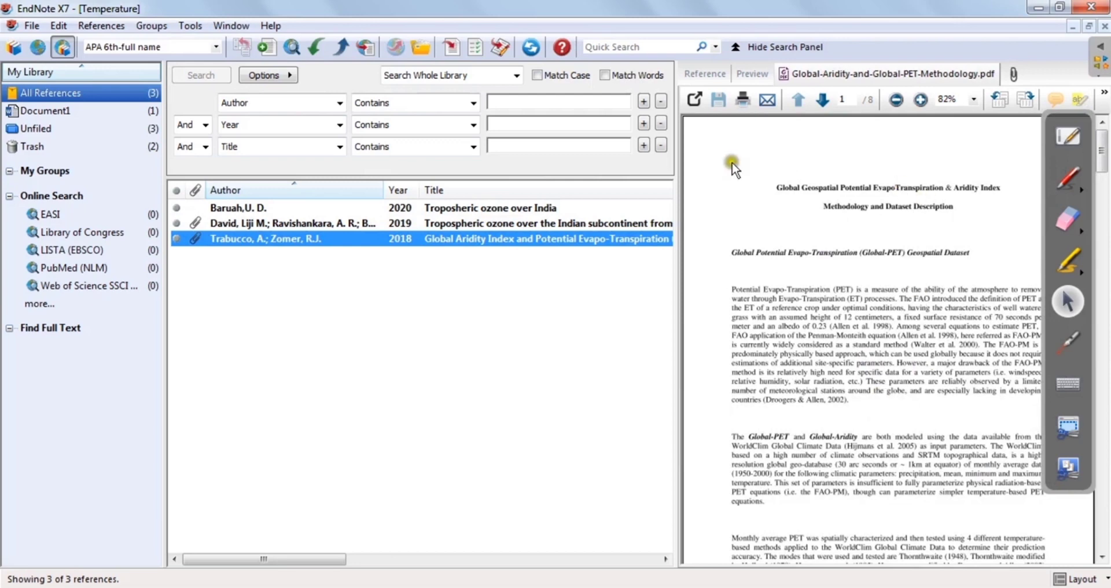
{"action": "left_click", "coordinate": [451, 48]}
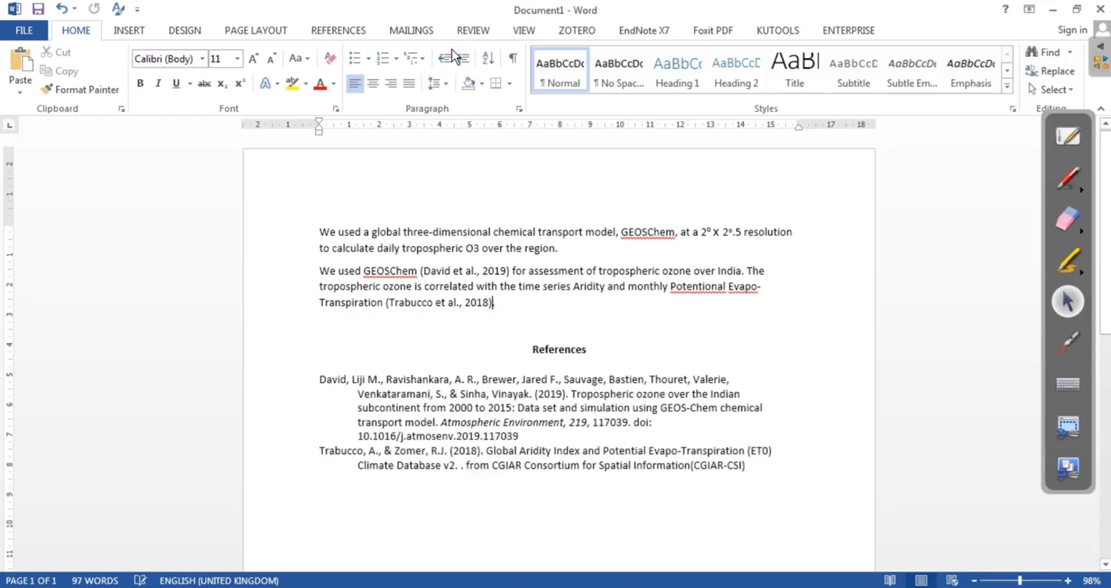
- Justify the second paragraph, the one containing the two in-text citations
{"action": "left_click_drag", "start_coordinate": [494, 302], "coordinate": [310, 272]}
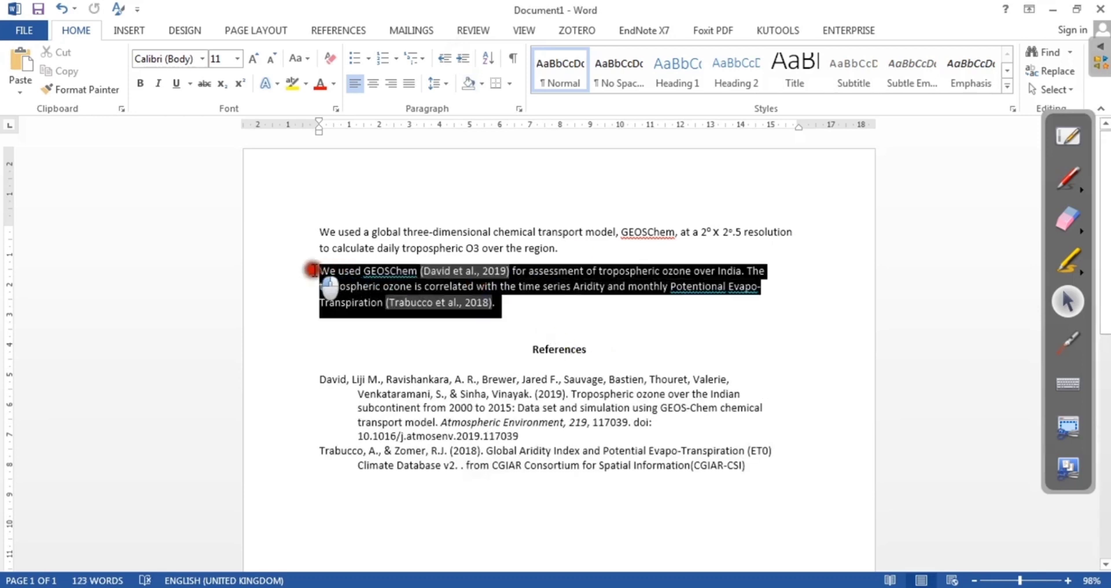
{"action": "left_click", "coordinate": [412, 85]}
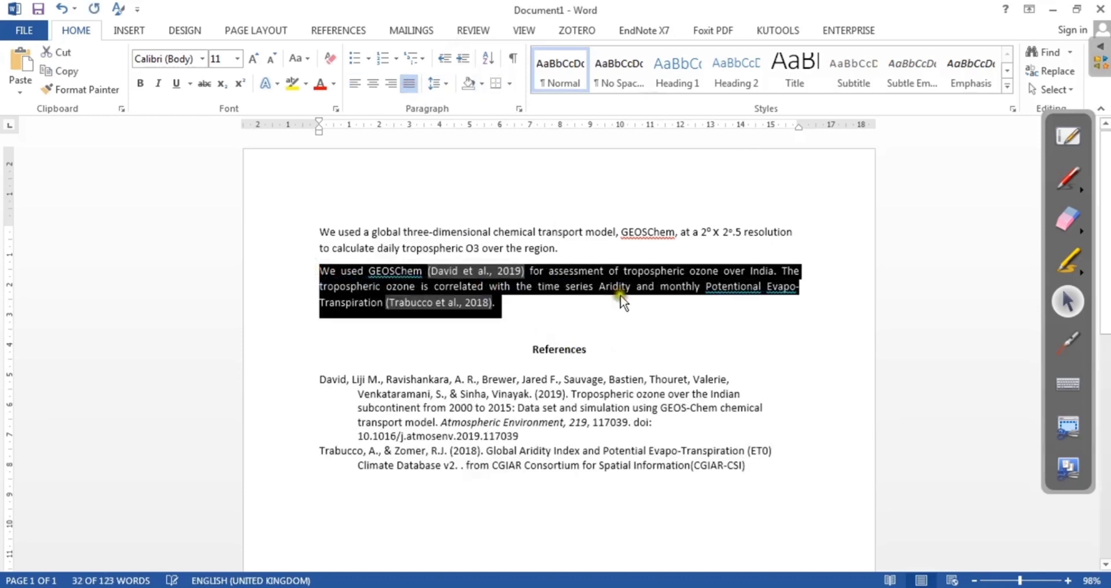
{"action": "left_click", "coordinate": [604, 310]}
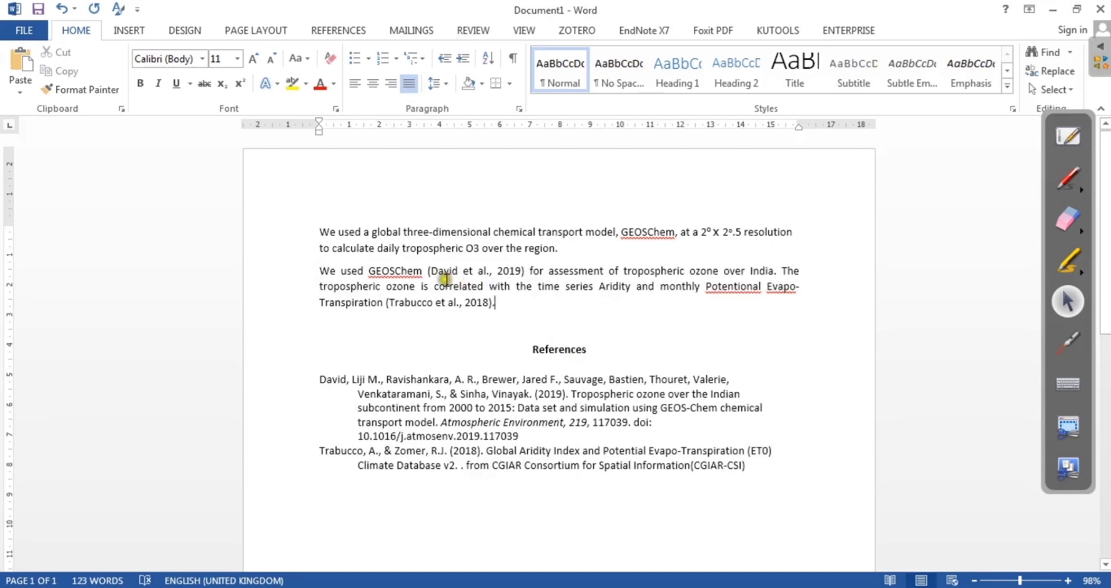
- Insert "available at" before the 2019 citation, followed by the phrase "a 2° x 2°.5 resolution" copied from the first paragraph
{"action": "left_click", "coordinate": [373, 270]}
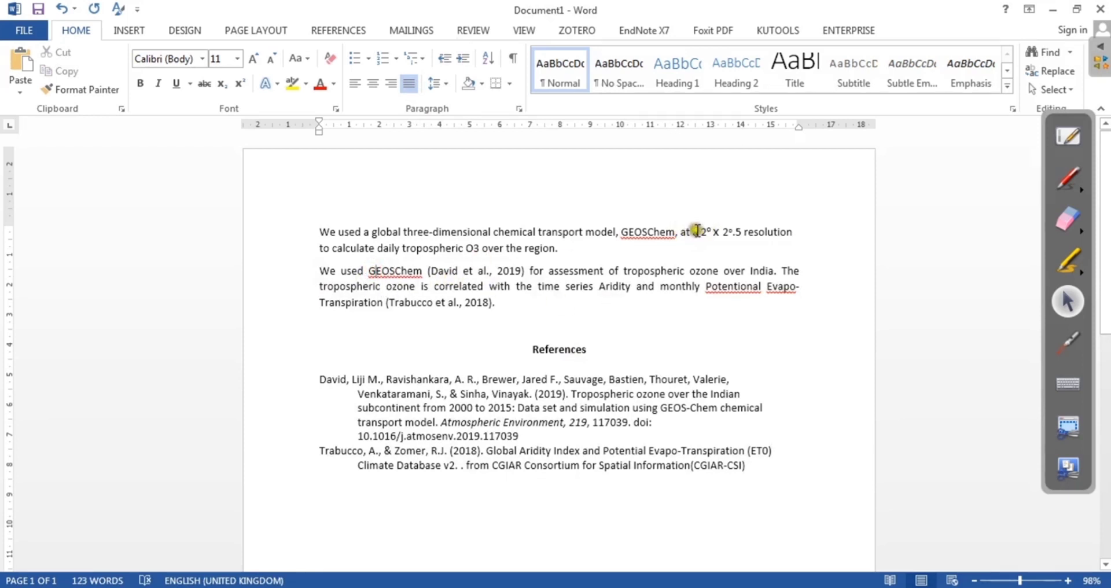
{"action": "left_click_drag", "start_coordinate": [694, 231], "coordinate": [790, 230]}
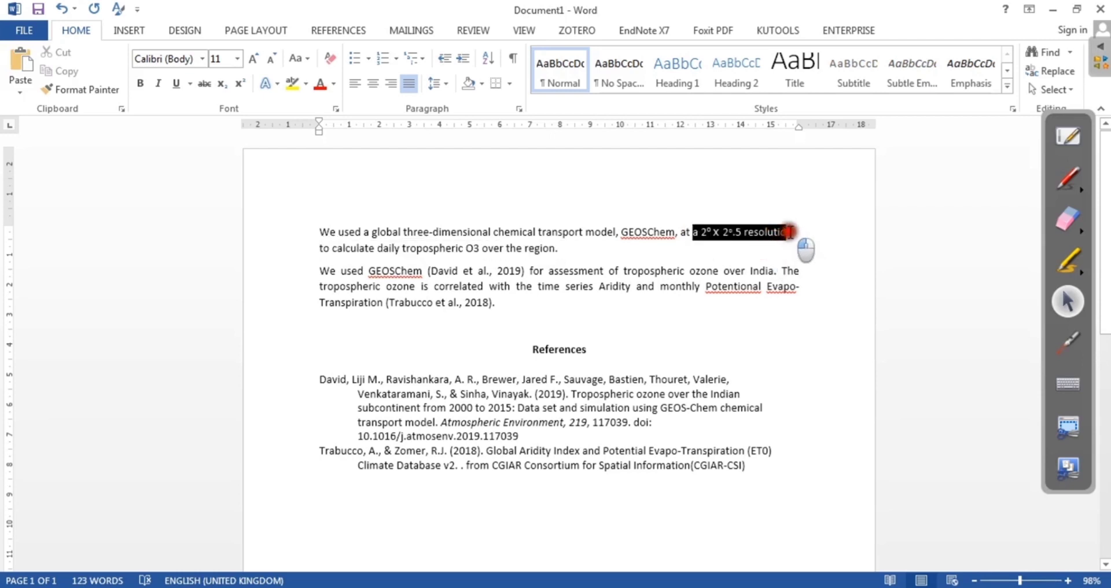
{"action": "right_click", "coordinate": [802, 237]}
{"action": "left_click", "coordinate": [790, 262]}
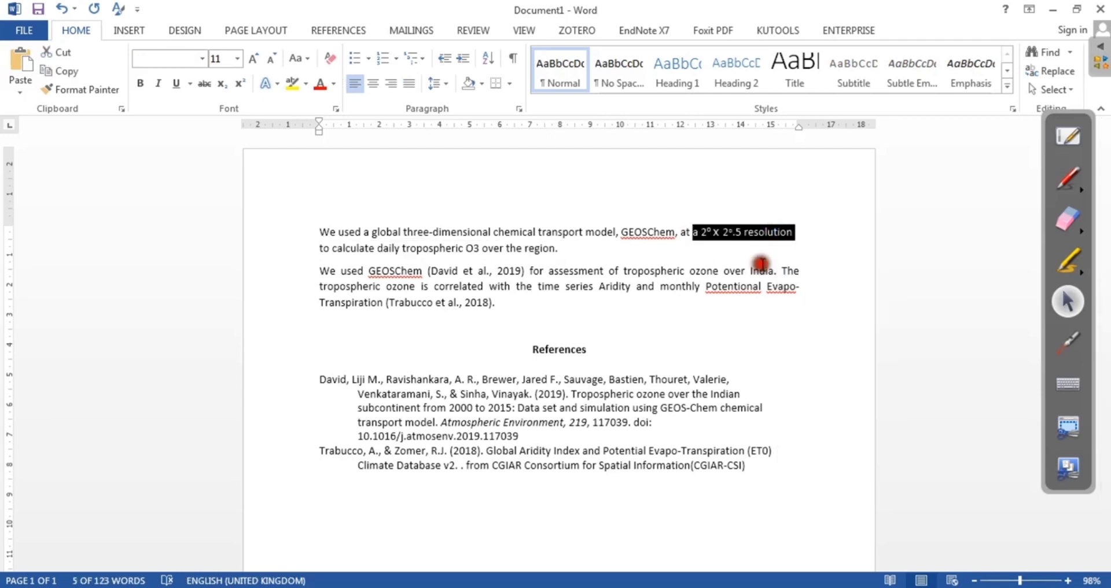
{"action": "left_click", "coordinate": [428, 272]}
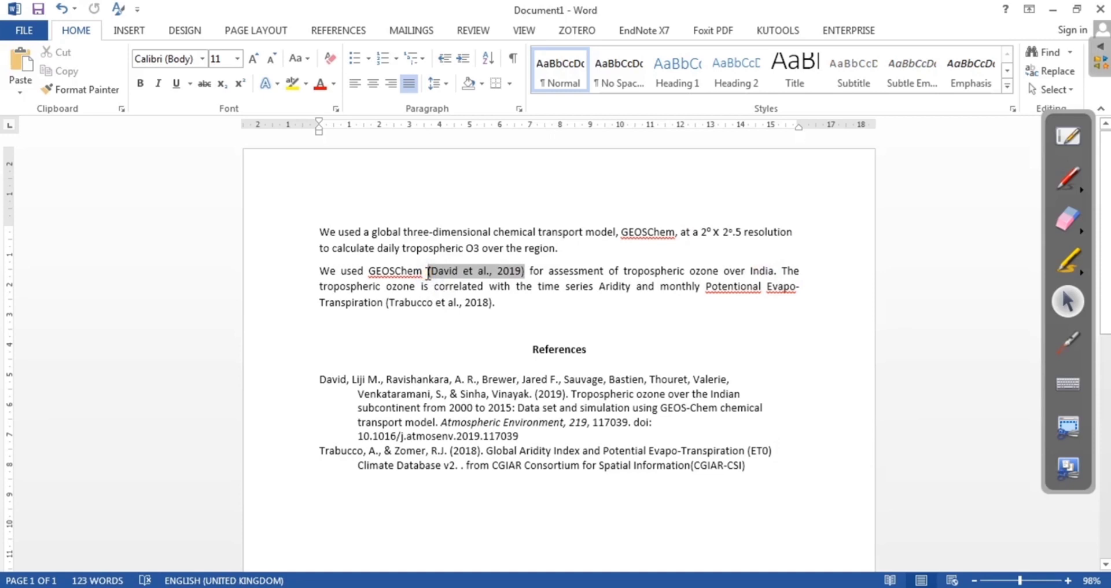
{"action": "type", "text": "a"}
{"action": "type", "text": "vailab"}
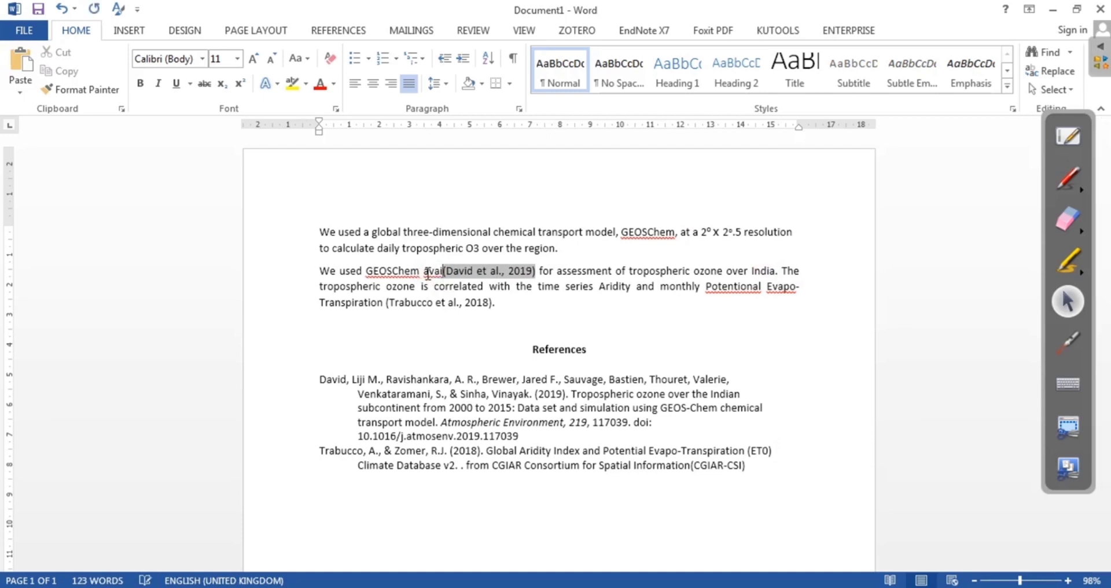
{"action": "type", "text": "le at"}
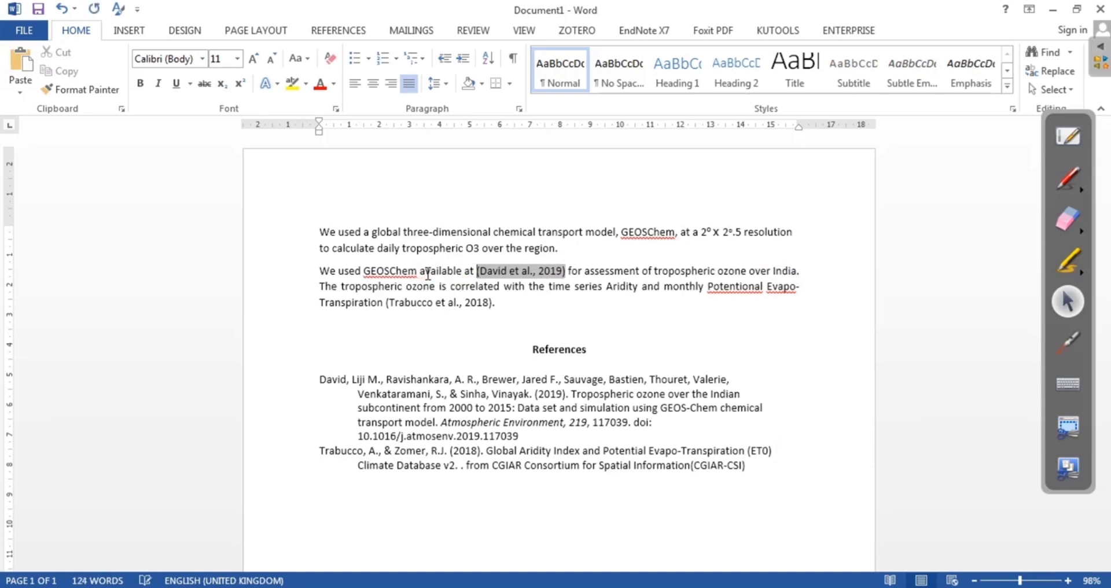
{"action": "key", "text": "ctrl+v"}
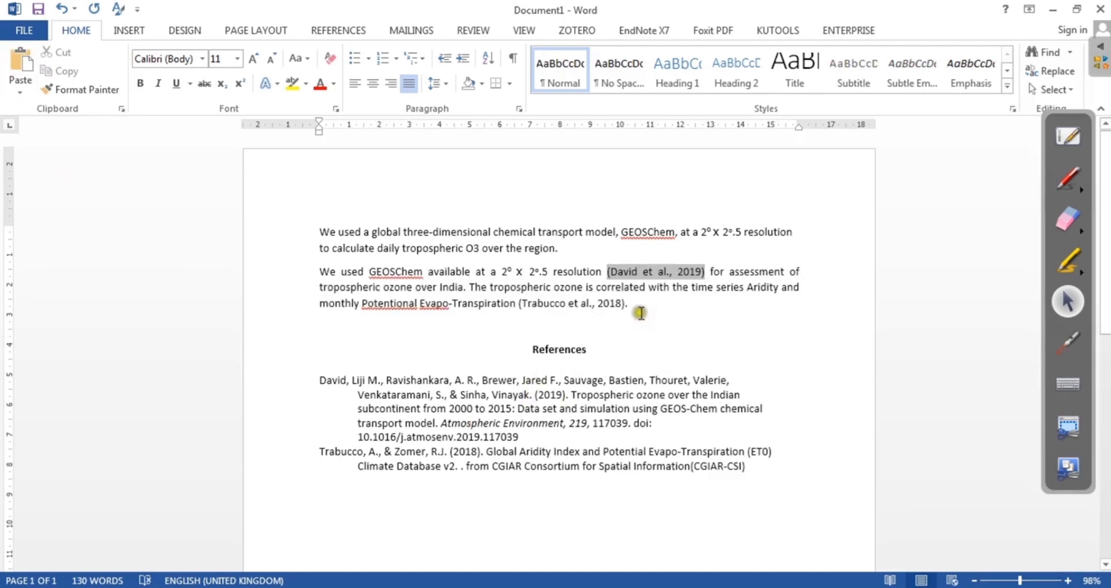
- Delete the first paragraph about the global three-dimensional model and respell the hyphenated term in the remaining text as "Evapotranspiration"
{"action": "left_click_drag", "start_coordinate": [556, 248], "coordinate": [240, 231]}
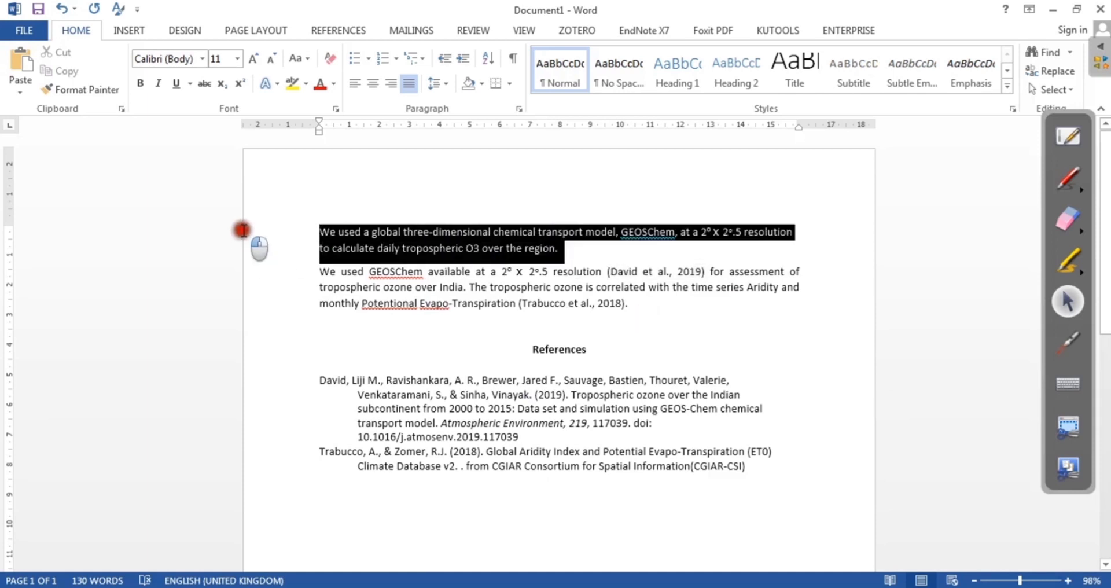
{"action": "key", "text": "Delete"}
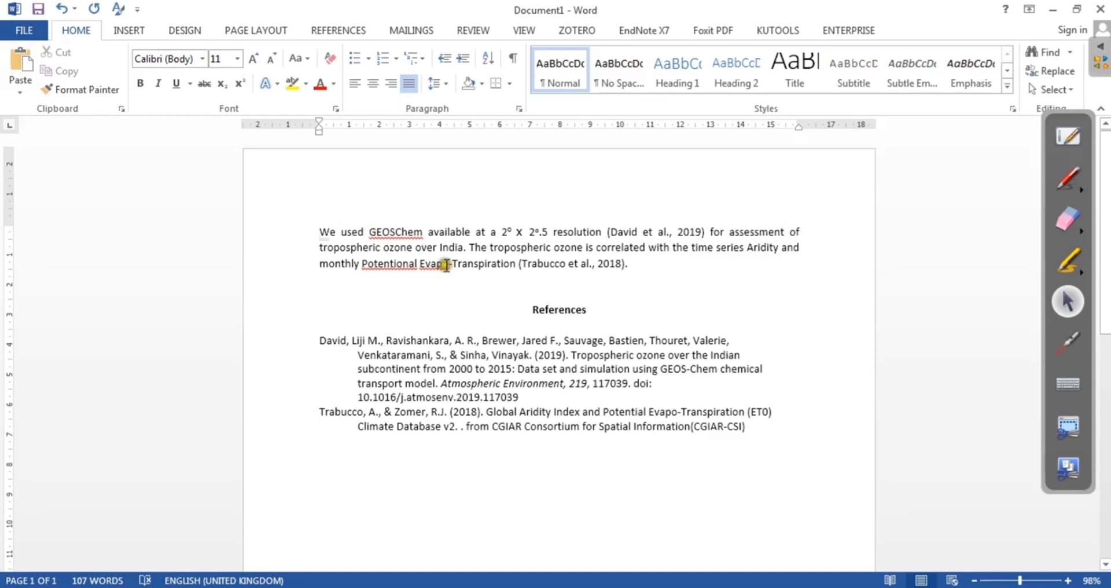
{"action": "left_click", "coordinate": [455, 264]}
{"action": "key", "text": "BackSpace"}
{"action": "key", "text": "BackSpace"}
{"action": "type", "text": "t"}
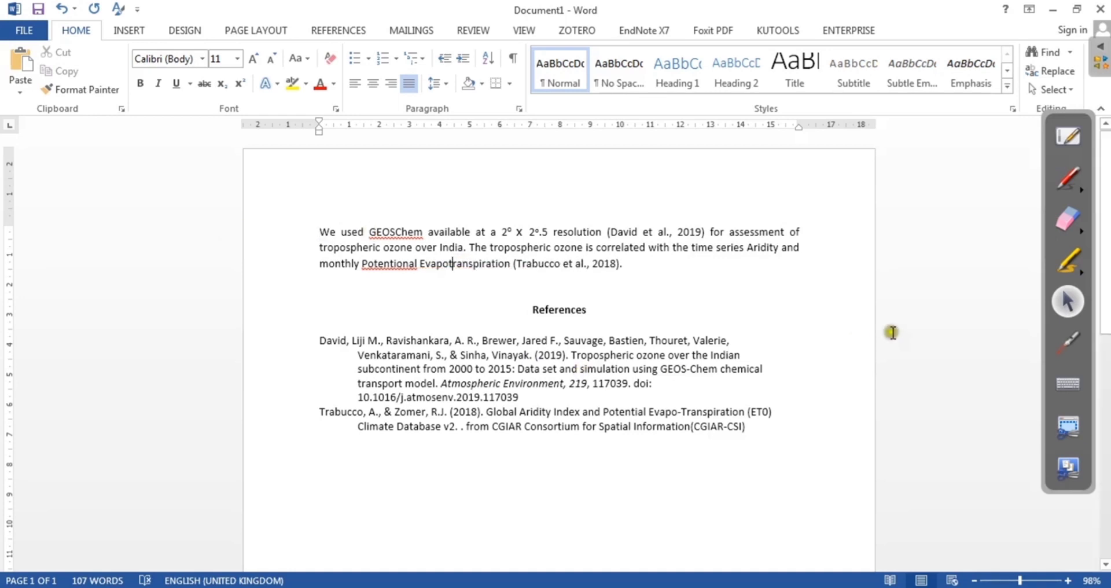
- Justify the whole document, including the References heading and the reference list
{"action": "left_click", "coordinate": [883, 321]}
{"action": "left_click_drag", "start_coordinate": [783, 429], "coordinate": [297, 195]}
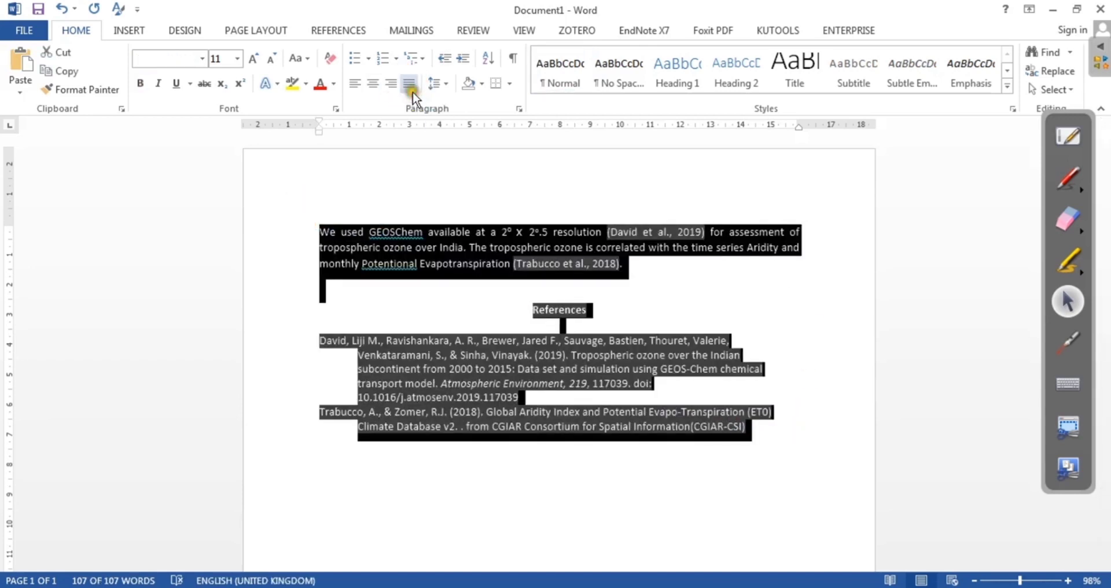
{"action": "left_click", "coordinate": [411, 90]}
{"action": "left_click", "coordinate": [670, 312]}
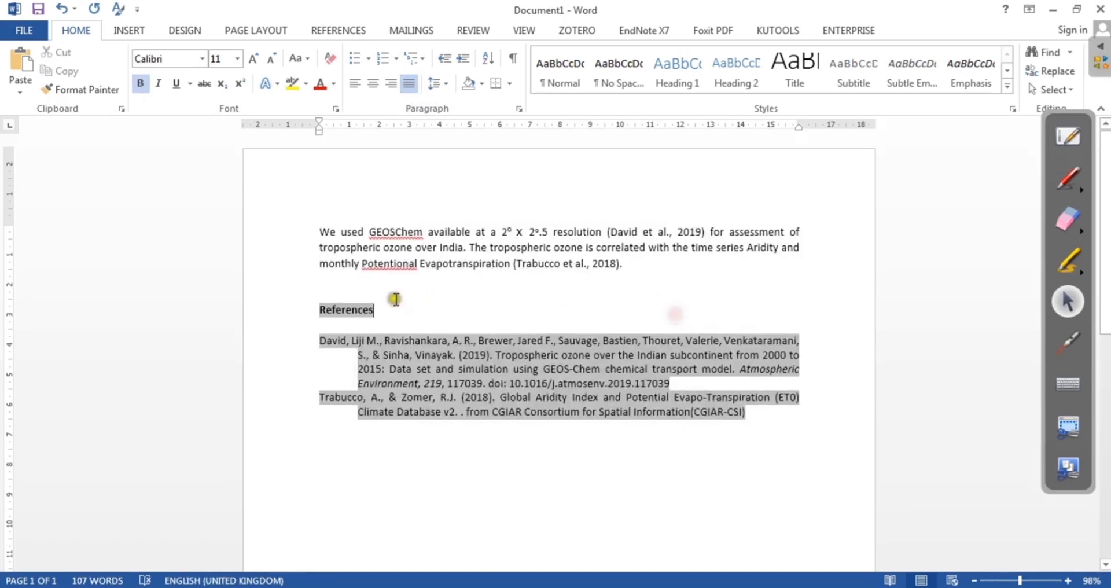
{"action": "left_click", "coordinate": [495, 283]}
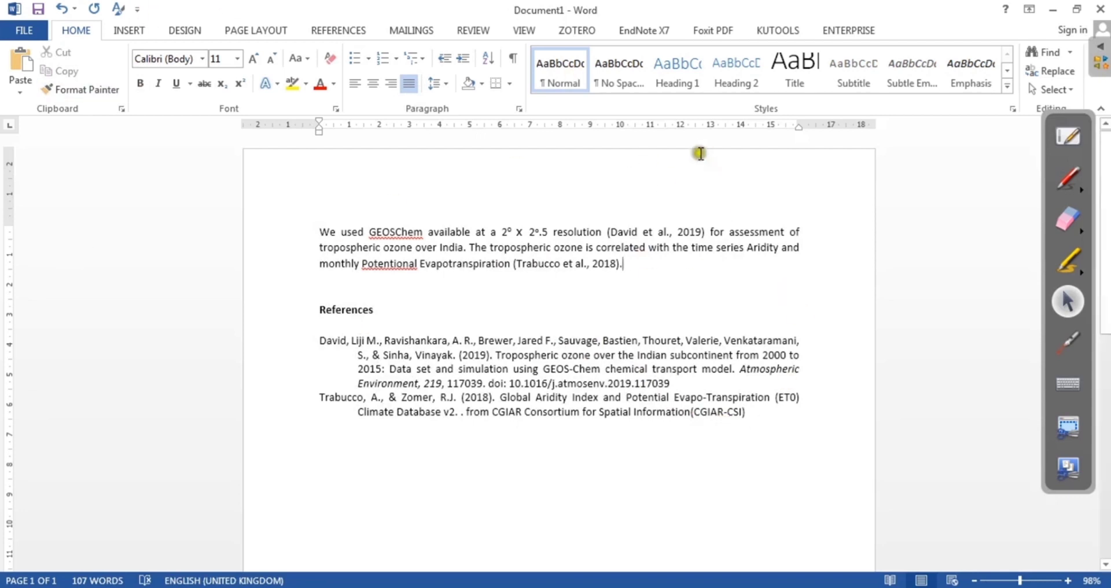
- Look at Word's EndNote X7 commands, and in Chrome search the web for "endnote word plugin download"
{"action": "left_click", "coordinate": [644, 30]}
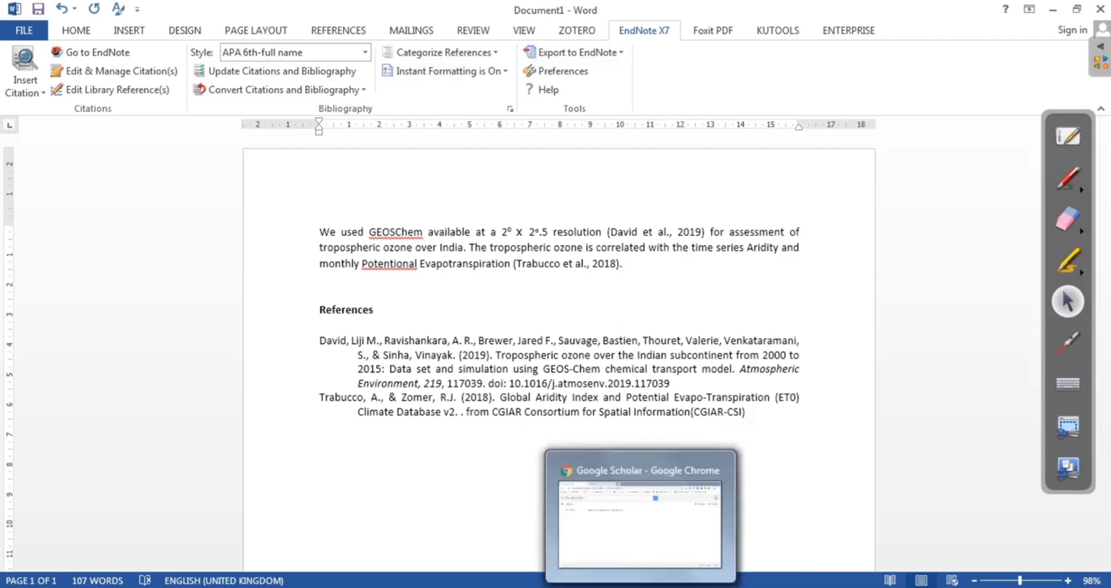
{"action": "type", "text": "endnote "}
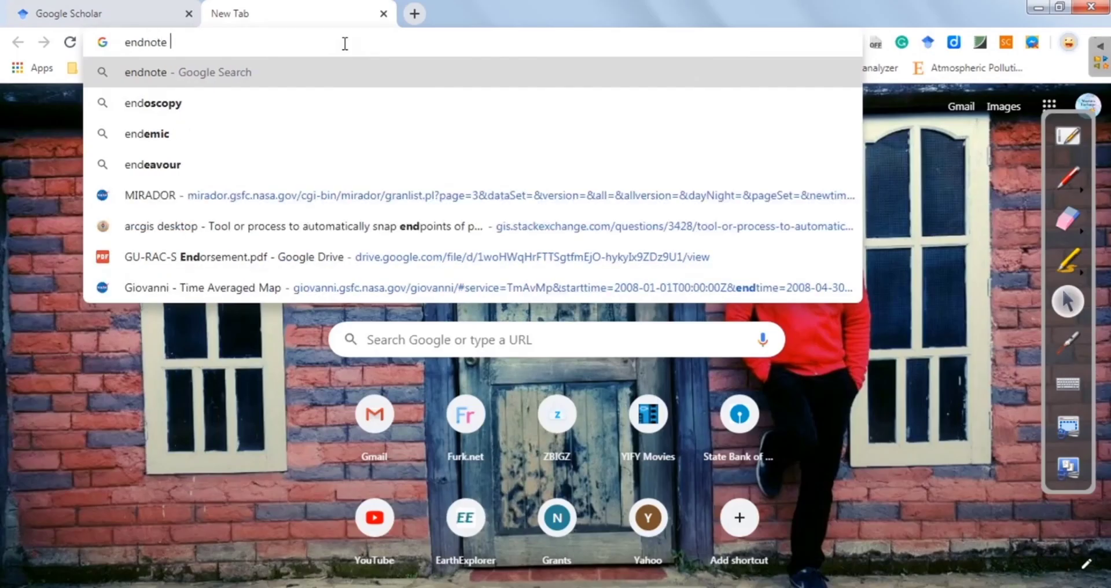
{"action": "type", "text": "p"}
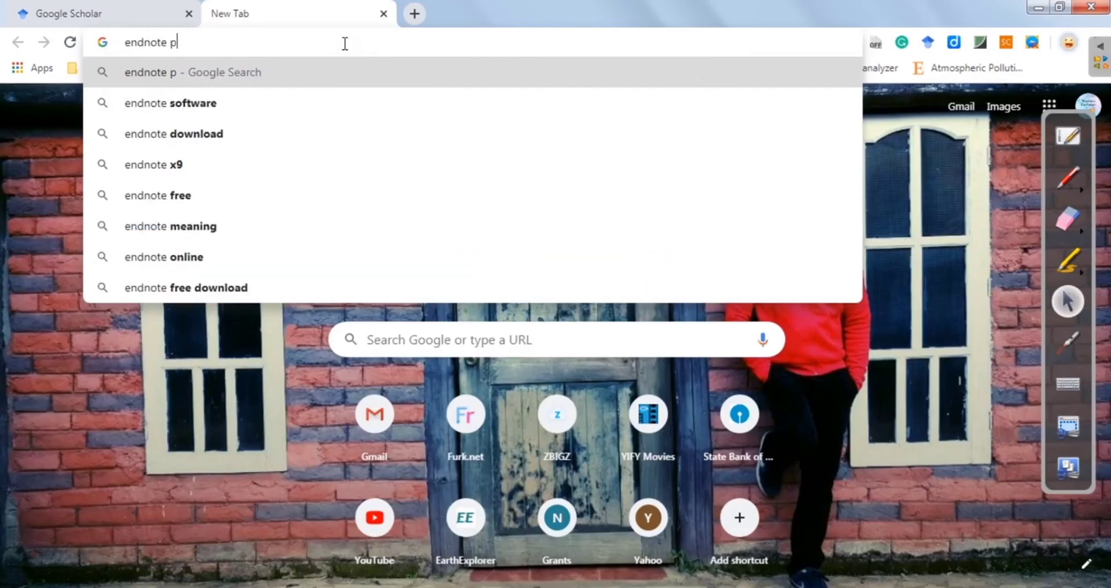
{"action": "key", "text": "BackSpace"}
{"action": "type", "text": "words"}
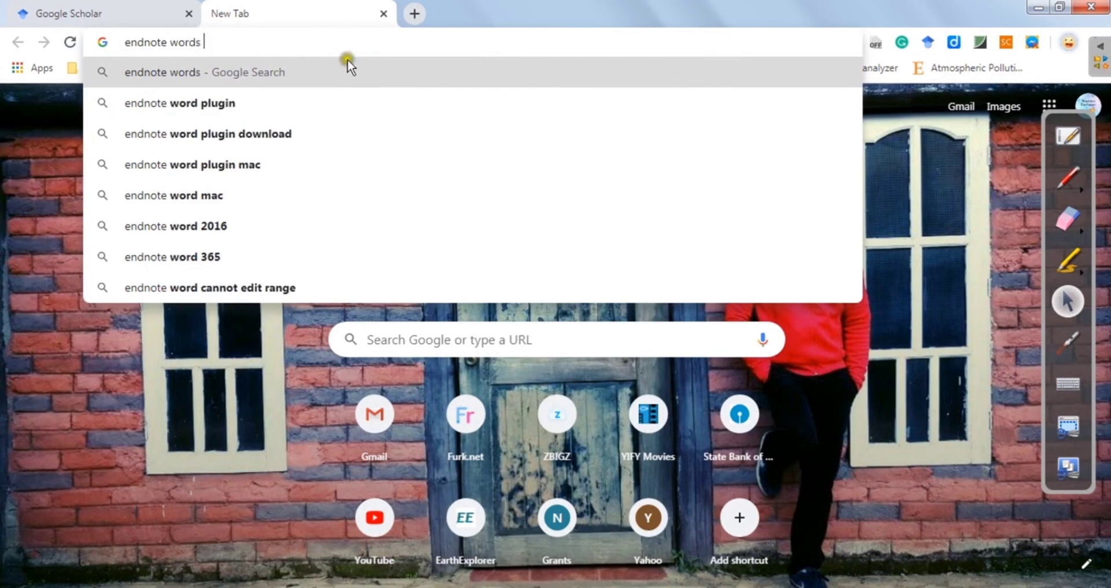
{"action": "left_click", "coordinate": [321, 134]}
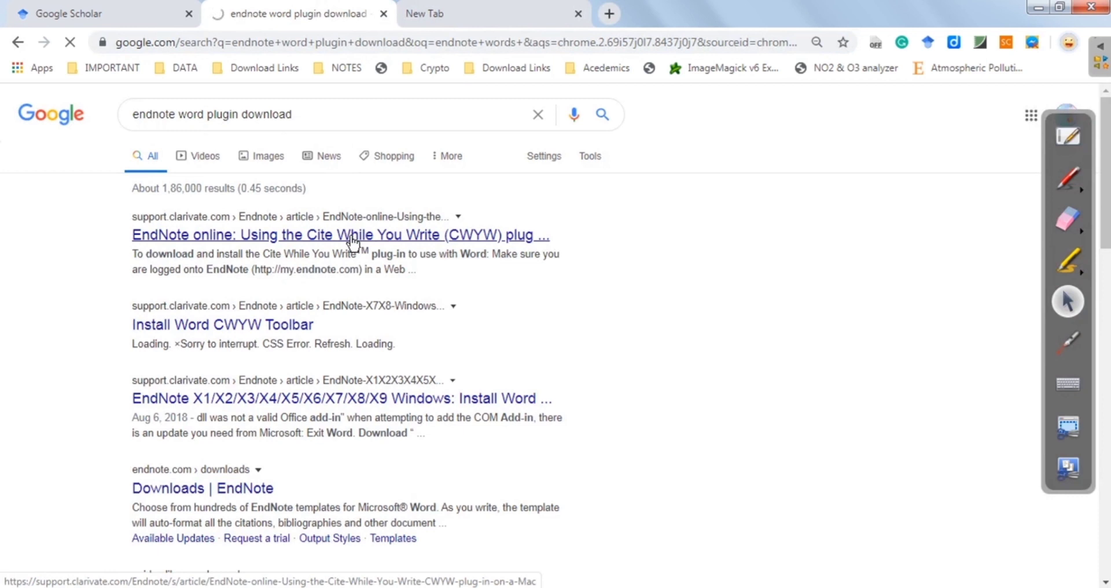
- Open the "Downloads | EndNote" search result in a separate browser tab
{"action": "scroll", "coordinate": [353, 241], "scroll_direction": "down", "scroll_amount": 4}
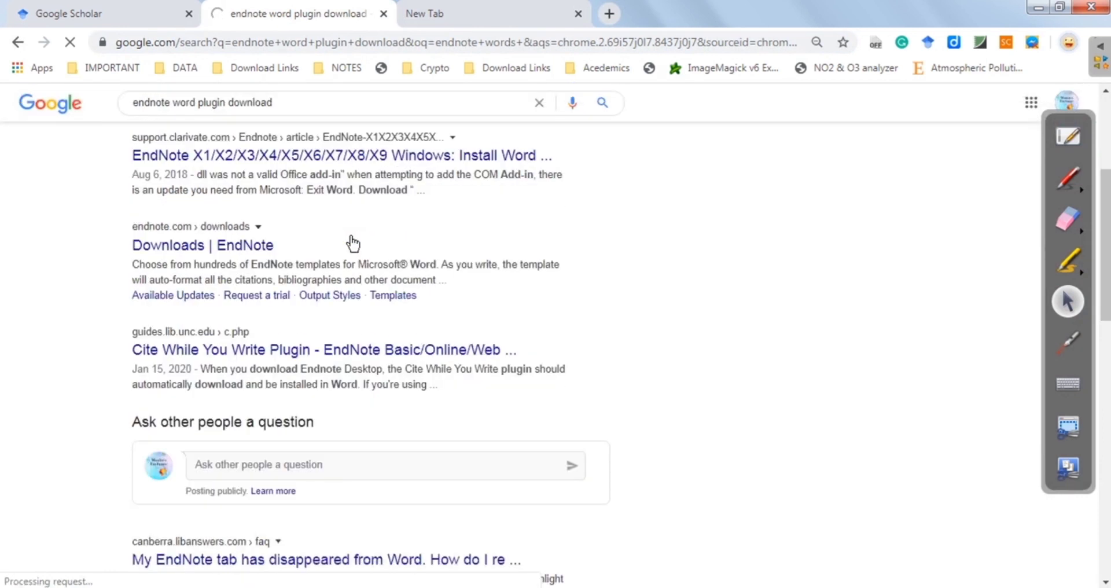
{"action": "middle_click", "coordinate": [256, 248]}
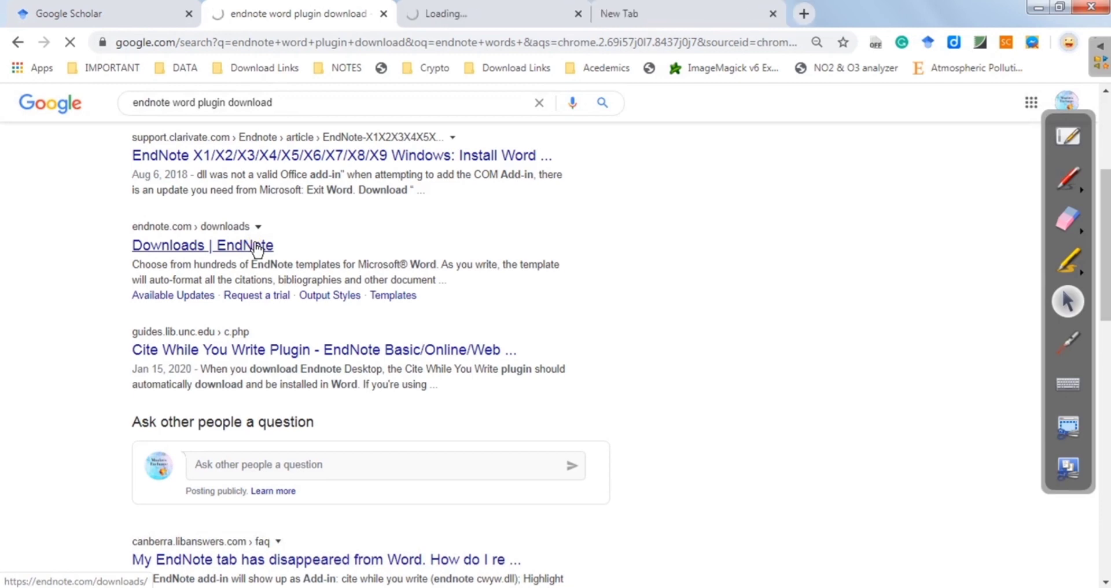
{"action": "scroll", "coordinate": [752, 289], "scroll_direction": "up", "scroll_amount": 4}
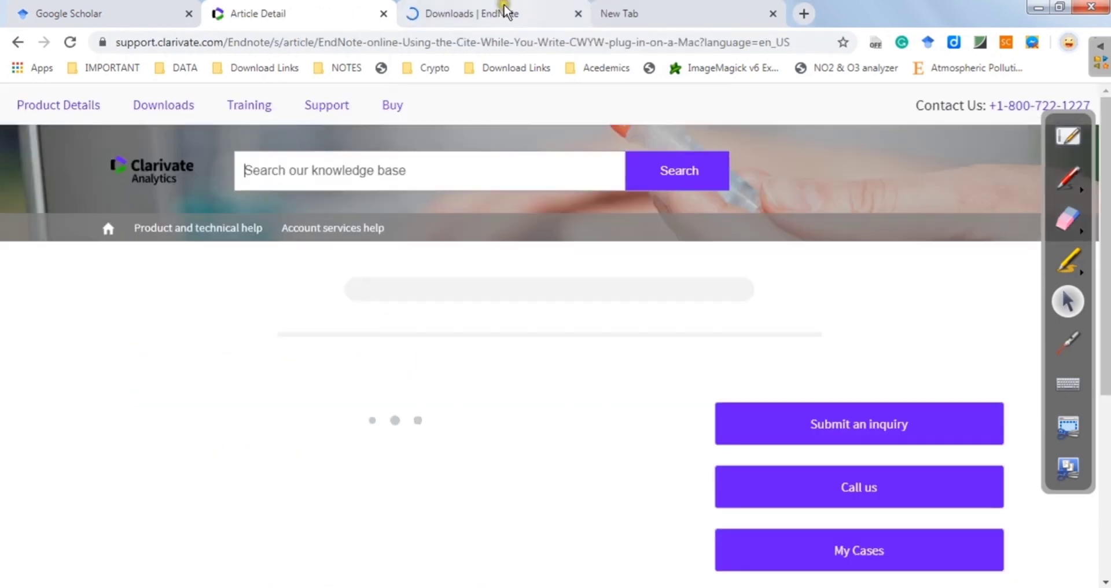
- Read the Clarivate article's steps for downloading and installing the Cite While You Write plug-in, including the Download Installers link instruction
{"action": "scroll", "coordinate": [498, 389], "scroll_direction": "down", "scroll_amount": 5}
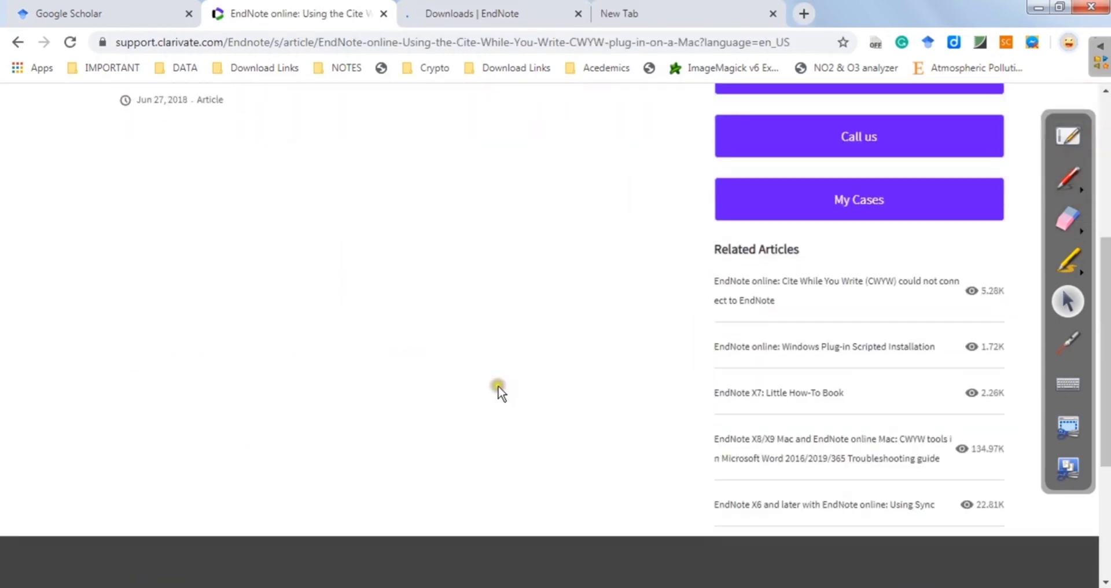
{"action": "scroll", "coordinate": [498, 390], "scroll_direction": "up", "scroll_amount": 5}
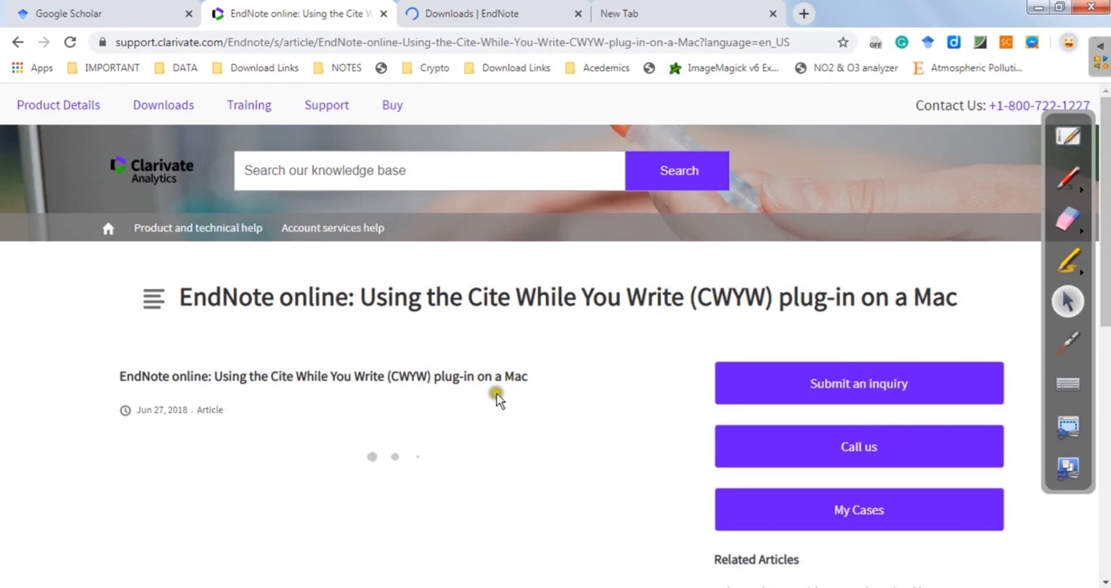
{"action": "scroll", "coordinate": [553, 367], "scroll_direction": "down", "scroll_amount": 3}
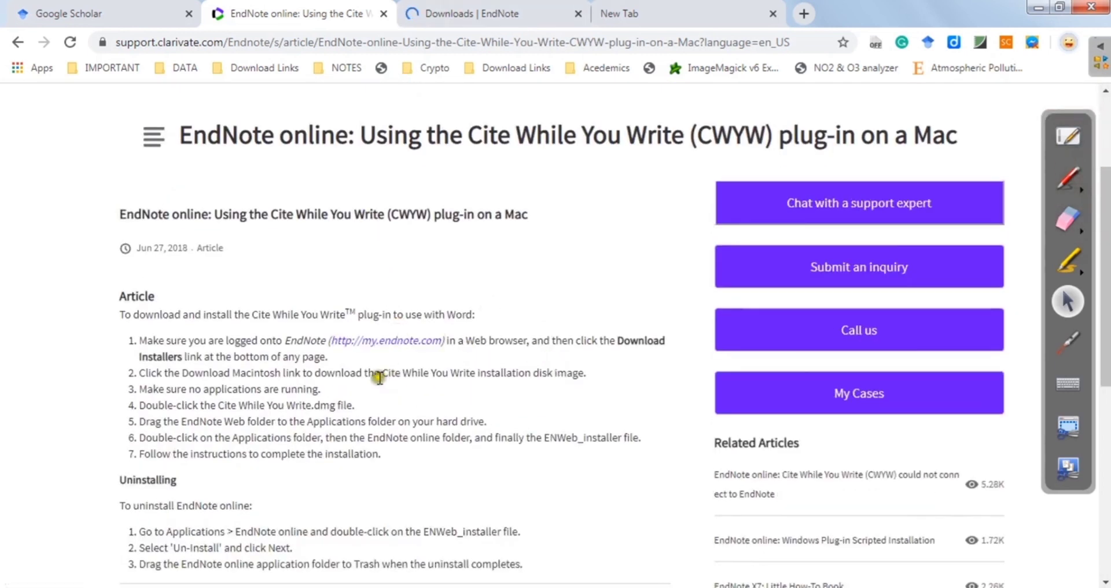
{"action": "scroll", "coordinate": [403, 415], "scroll_direction": "down", "scroll_amount": 3}
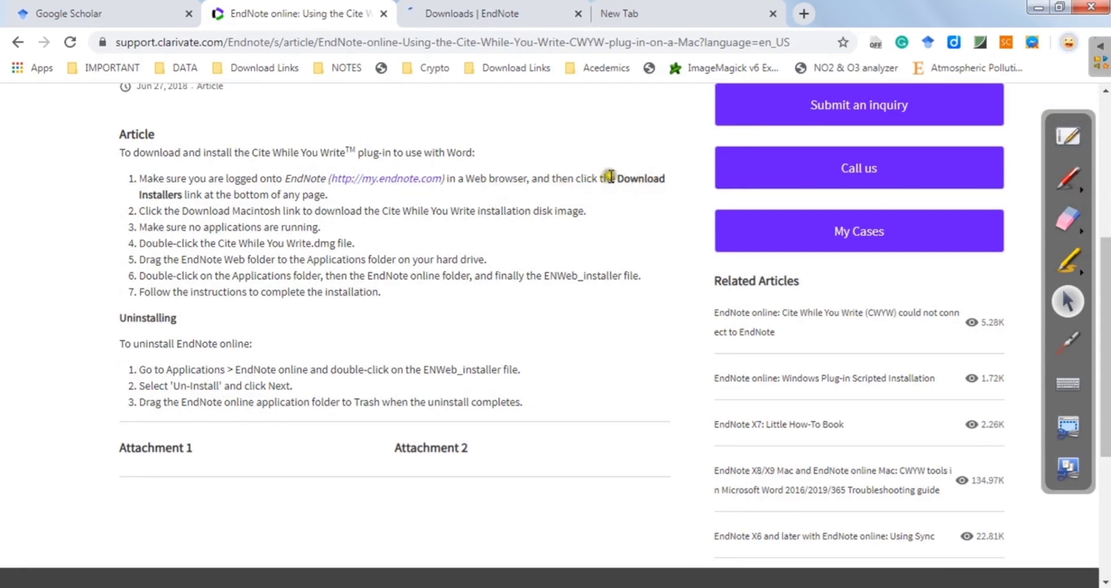
{"action": "left_click_drag", "start_coordinate": [615, 178], "coordinate": [342, 196]}
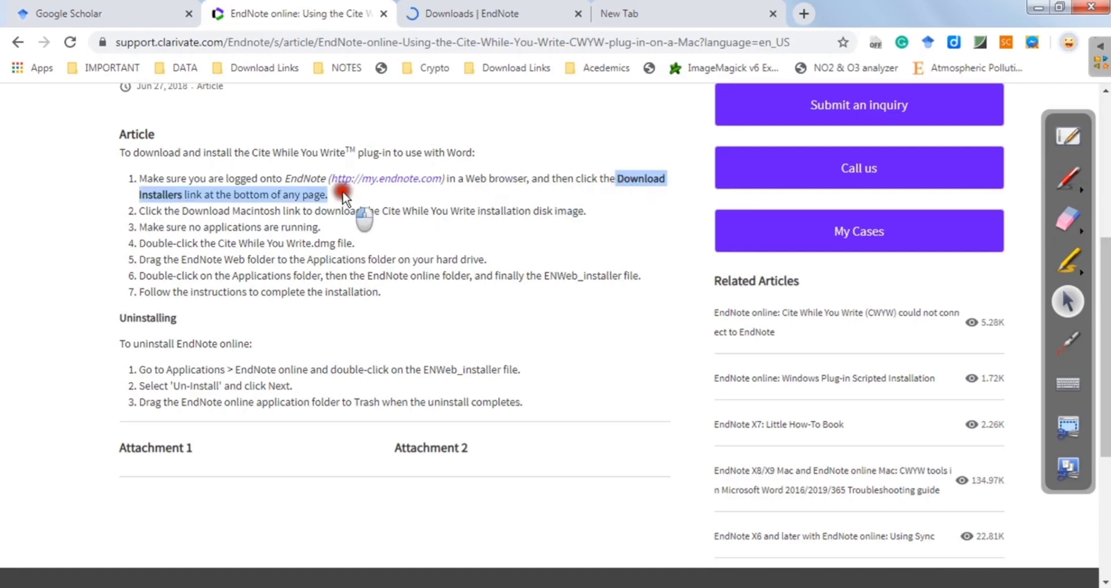
{"action": "left_click", "coordinate": [286, 231]}
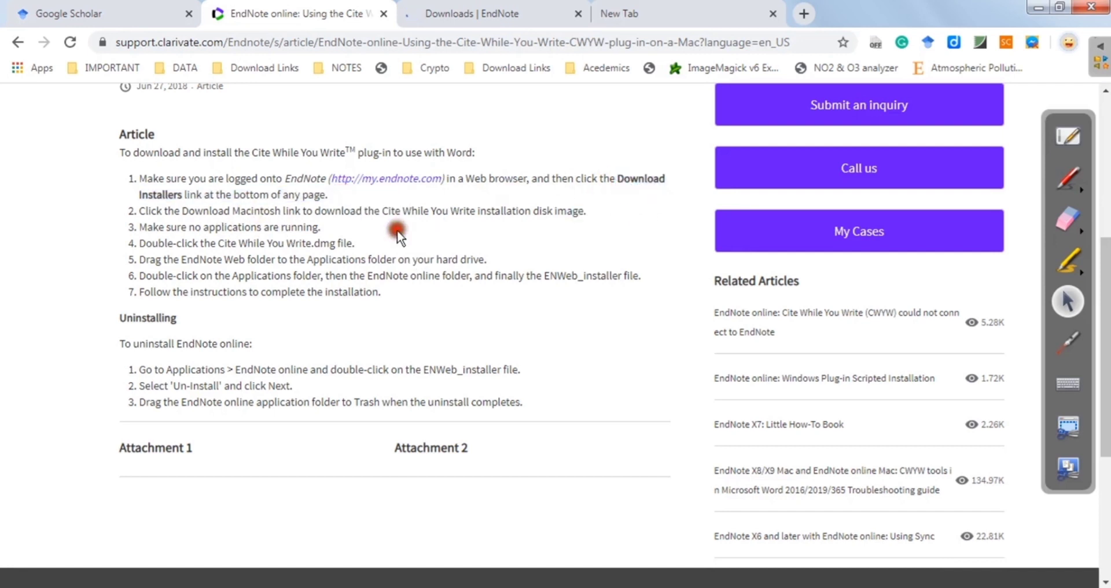